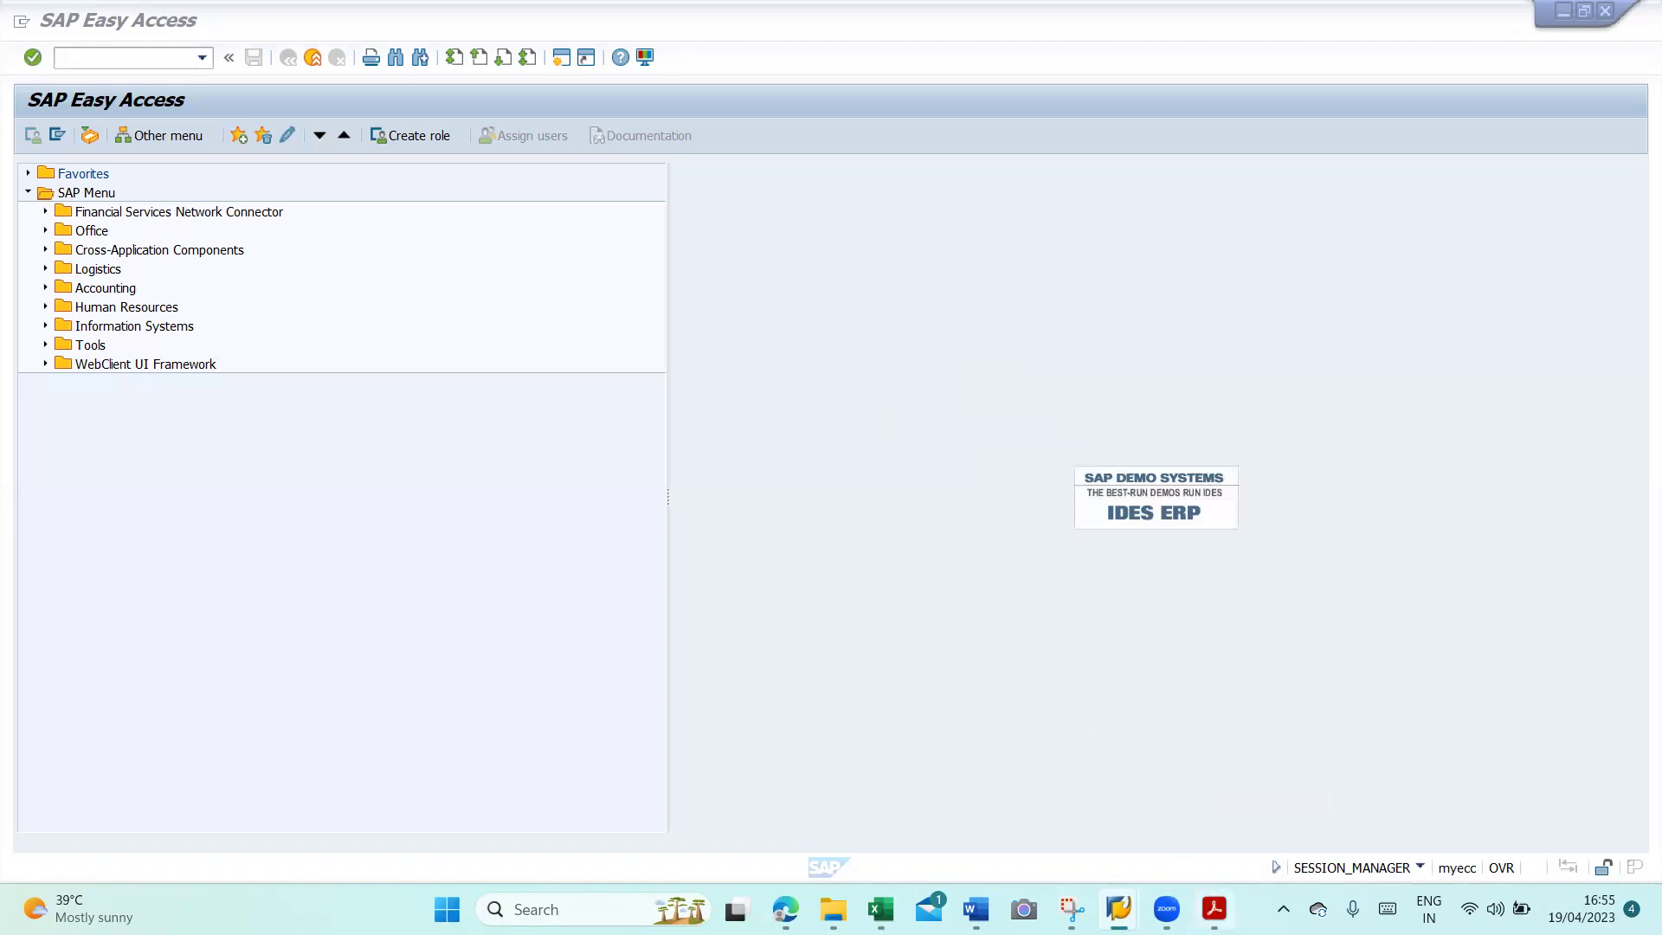
- View the Part I balance sheet format in the Schedule III guidance PDF in Acrobat Reader, and return to SAP
{"action": "mouse_move", "coordinate": [1215, 909]}
{"action": "left_click", "coordinate": [1230, 829]}
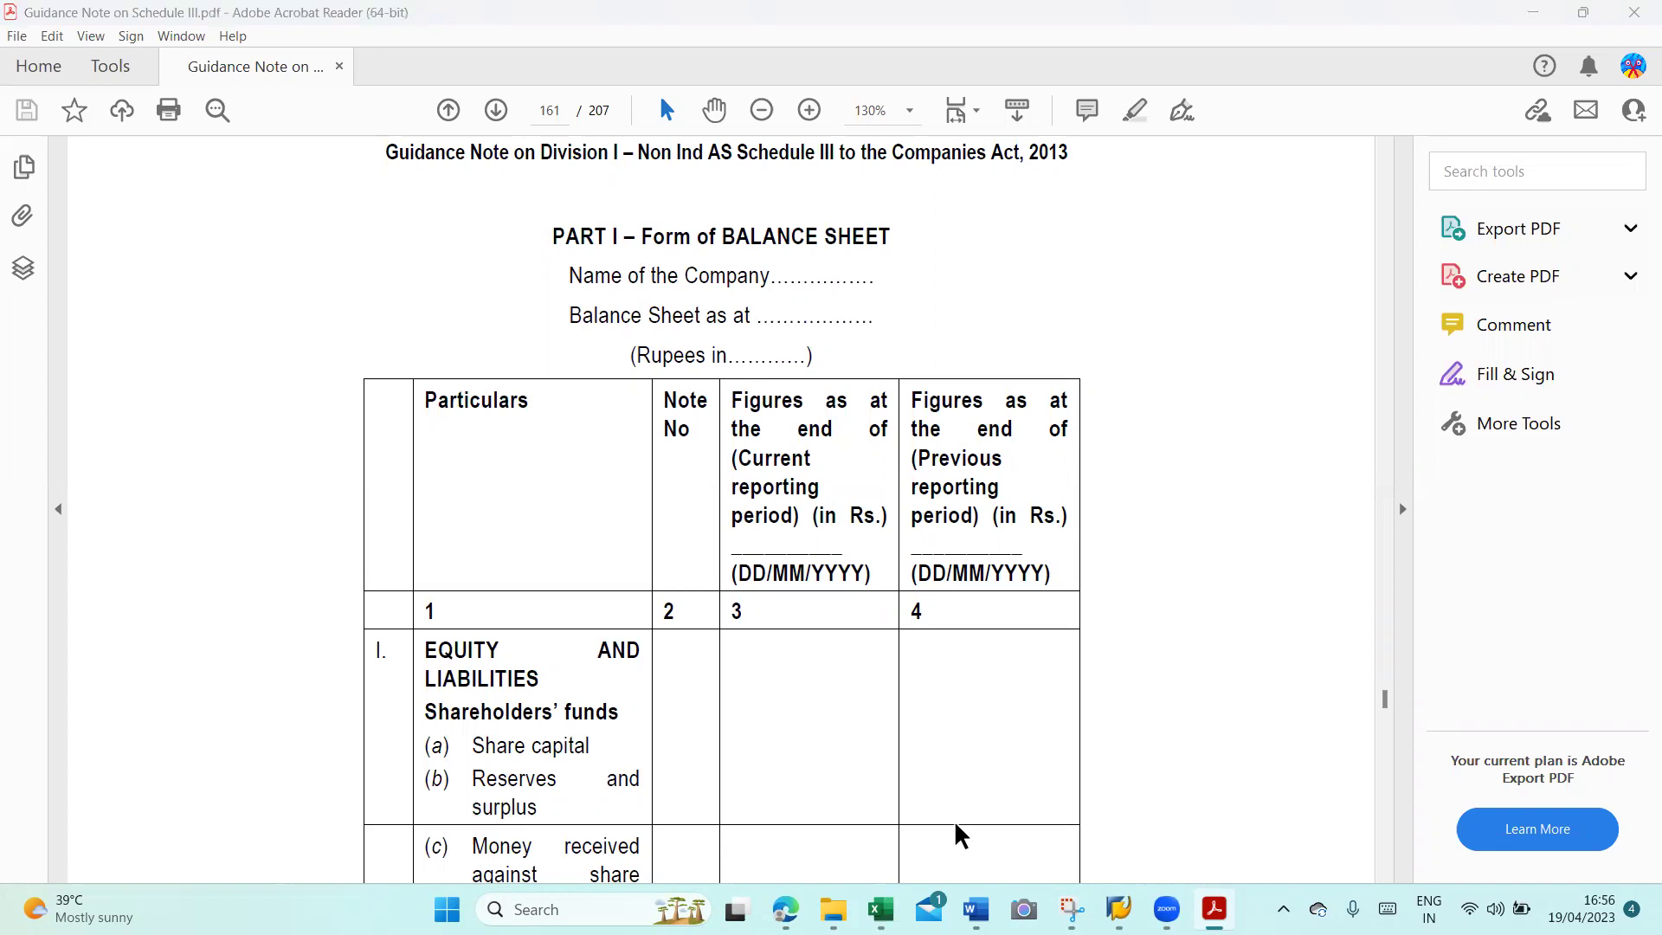
{"action": "mouse_move", "coordinate": [1119, 909]}
{"action": "left_click", "coordinate": [1189, 825]}
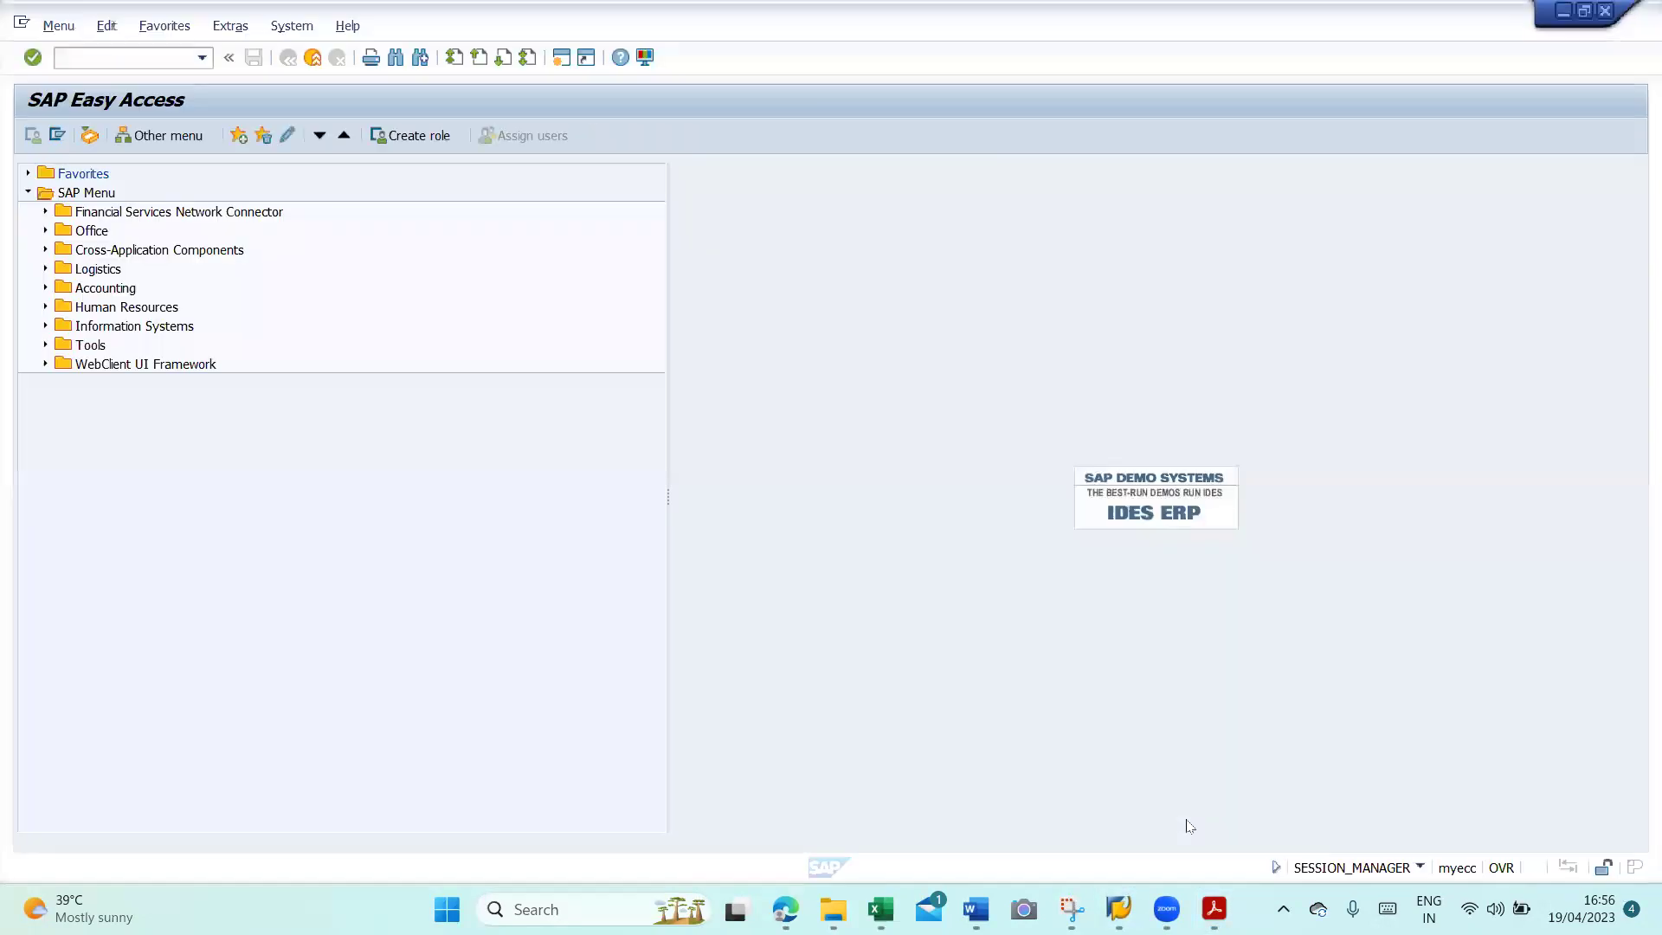
- Run transaction SPRO and open the SAP Reference IMG
{"action": "left_click", "coordinate": [111, 66]}
{"action": "type", "text": "SPRO"}
{"action": "key", "text": "Return"}
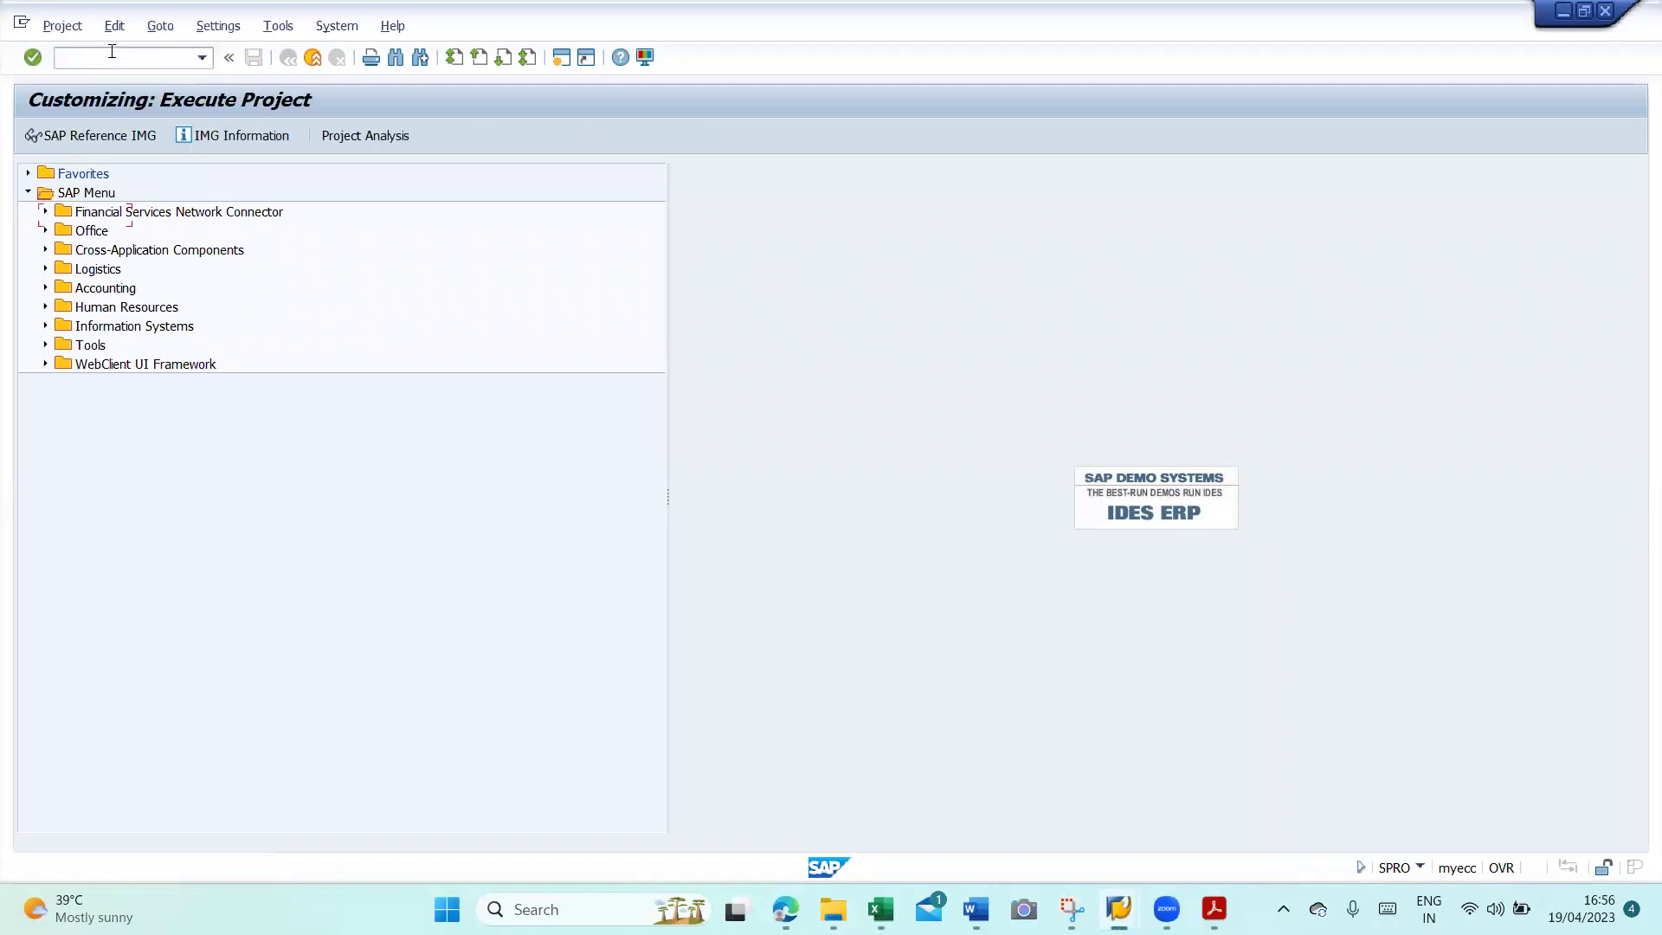
{"action": "left_click", "coordinate": [79, 139]}
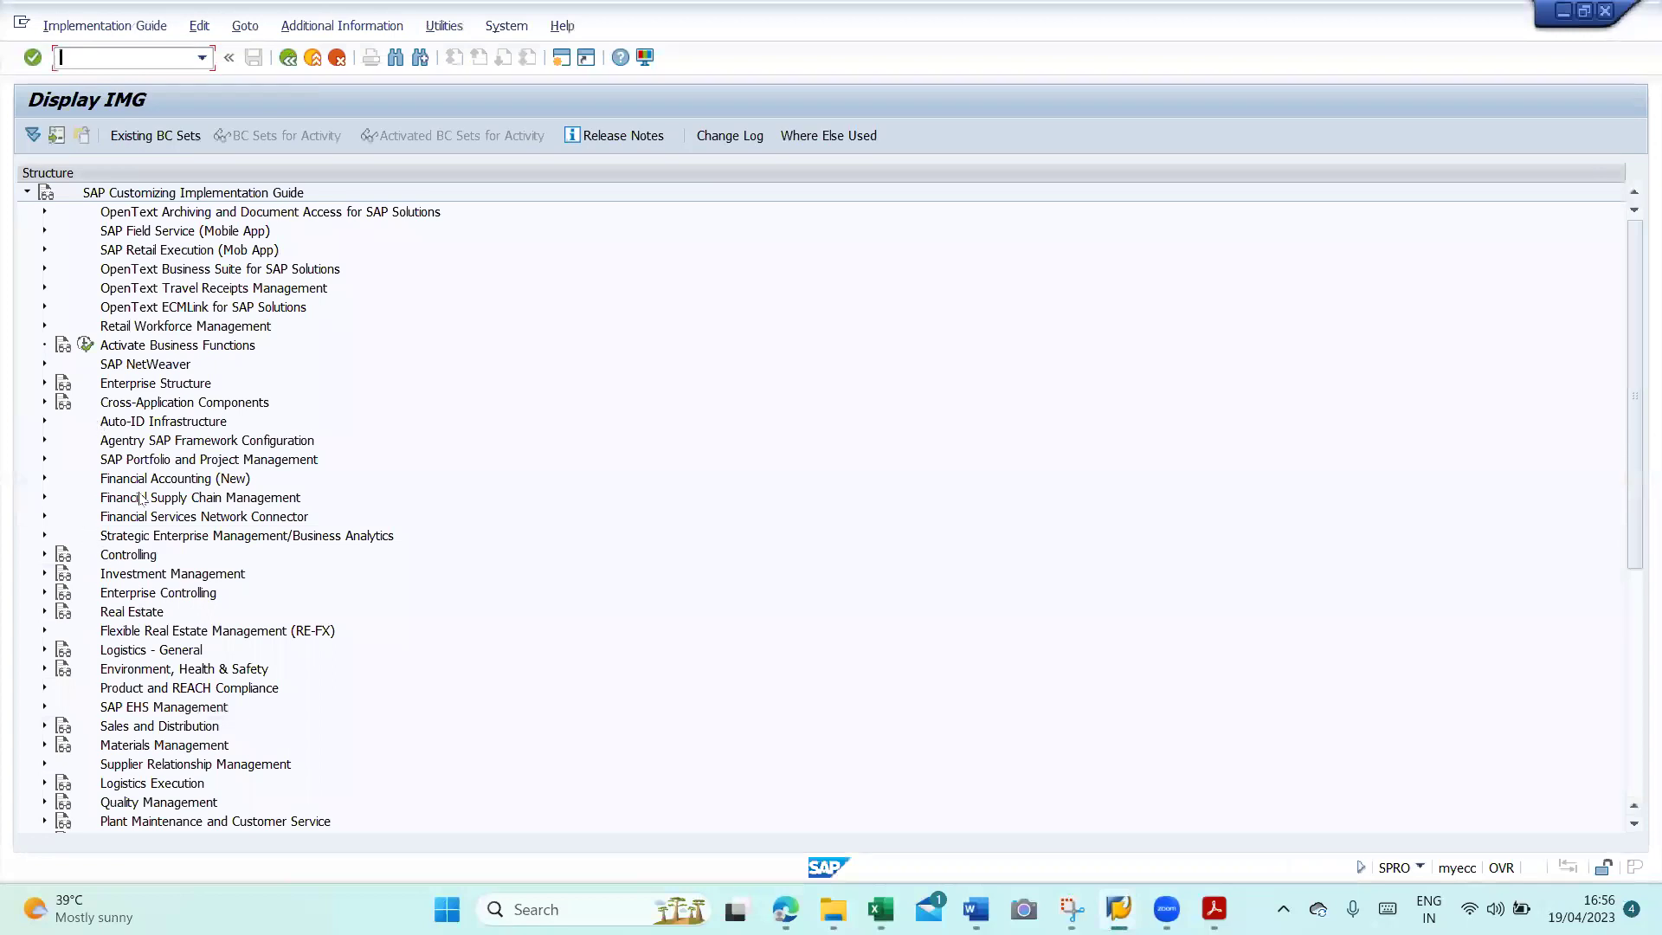
- Open Define Financial Statement Versions under Financial Accounting (New), General Ledger Accounting (New), Periodic Processing, Document
{"action": "left_click", "coordinate": [45, 479]}
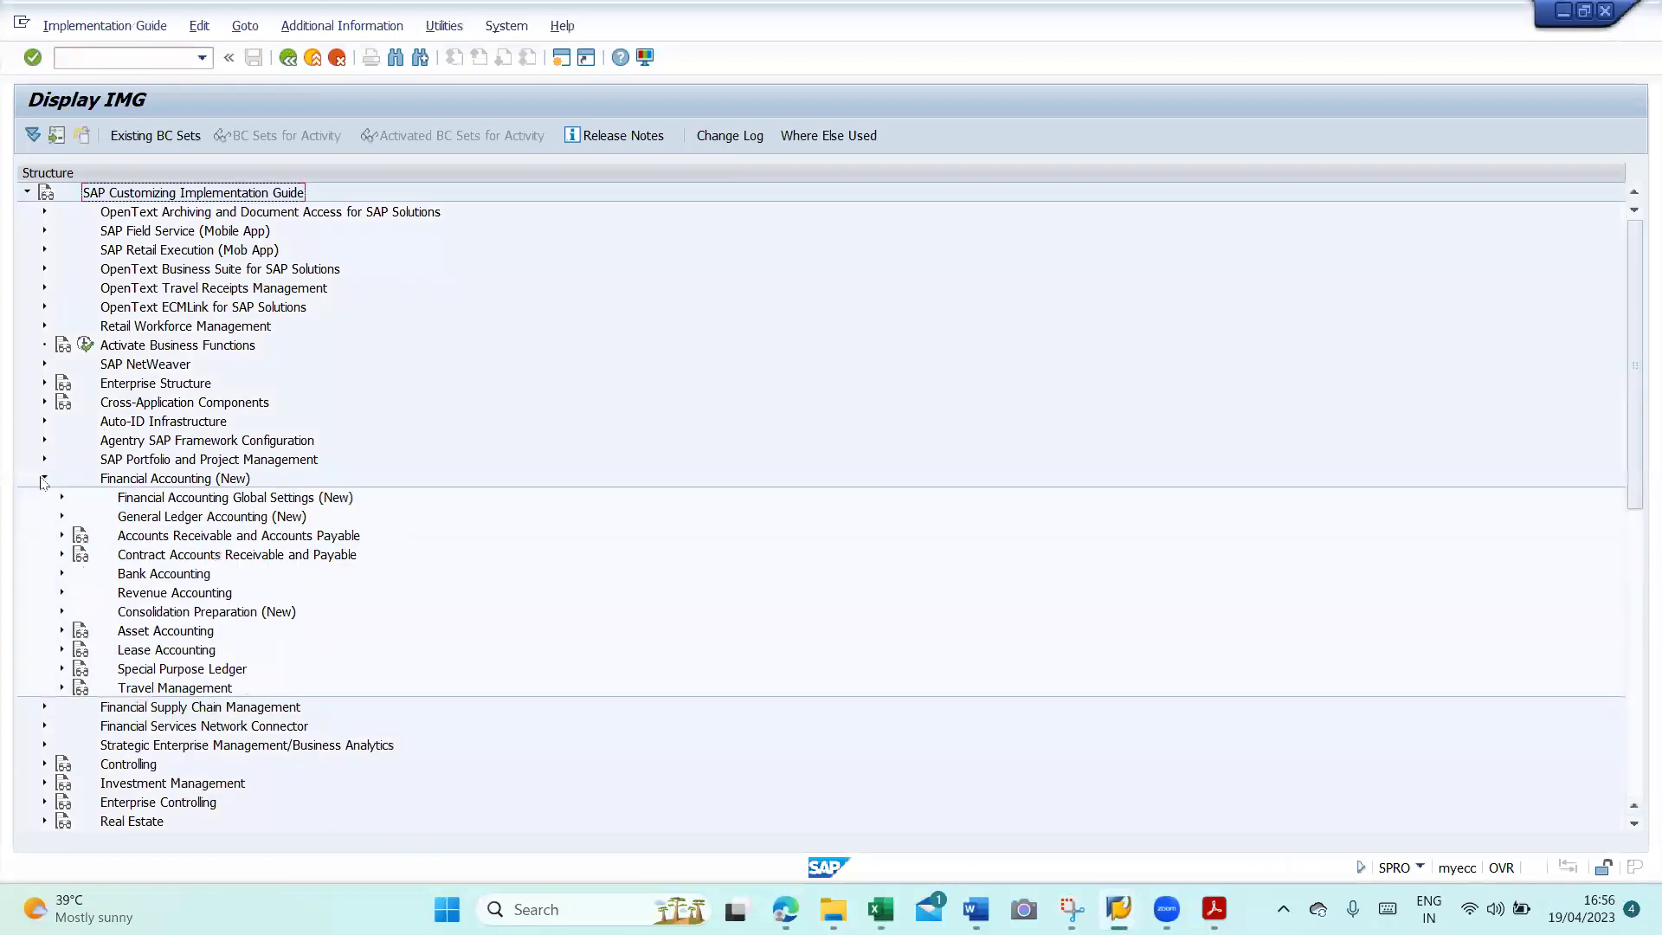
{"action": "left_click", "coordinate": [62, 518]}
{"action": "left_click", "coordinate": [79, 613]}
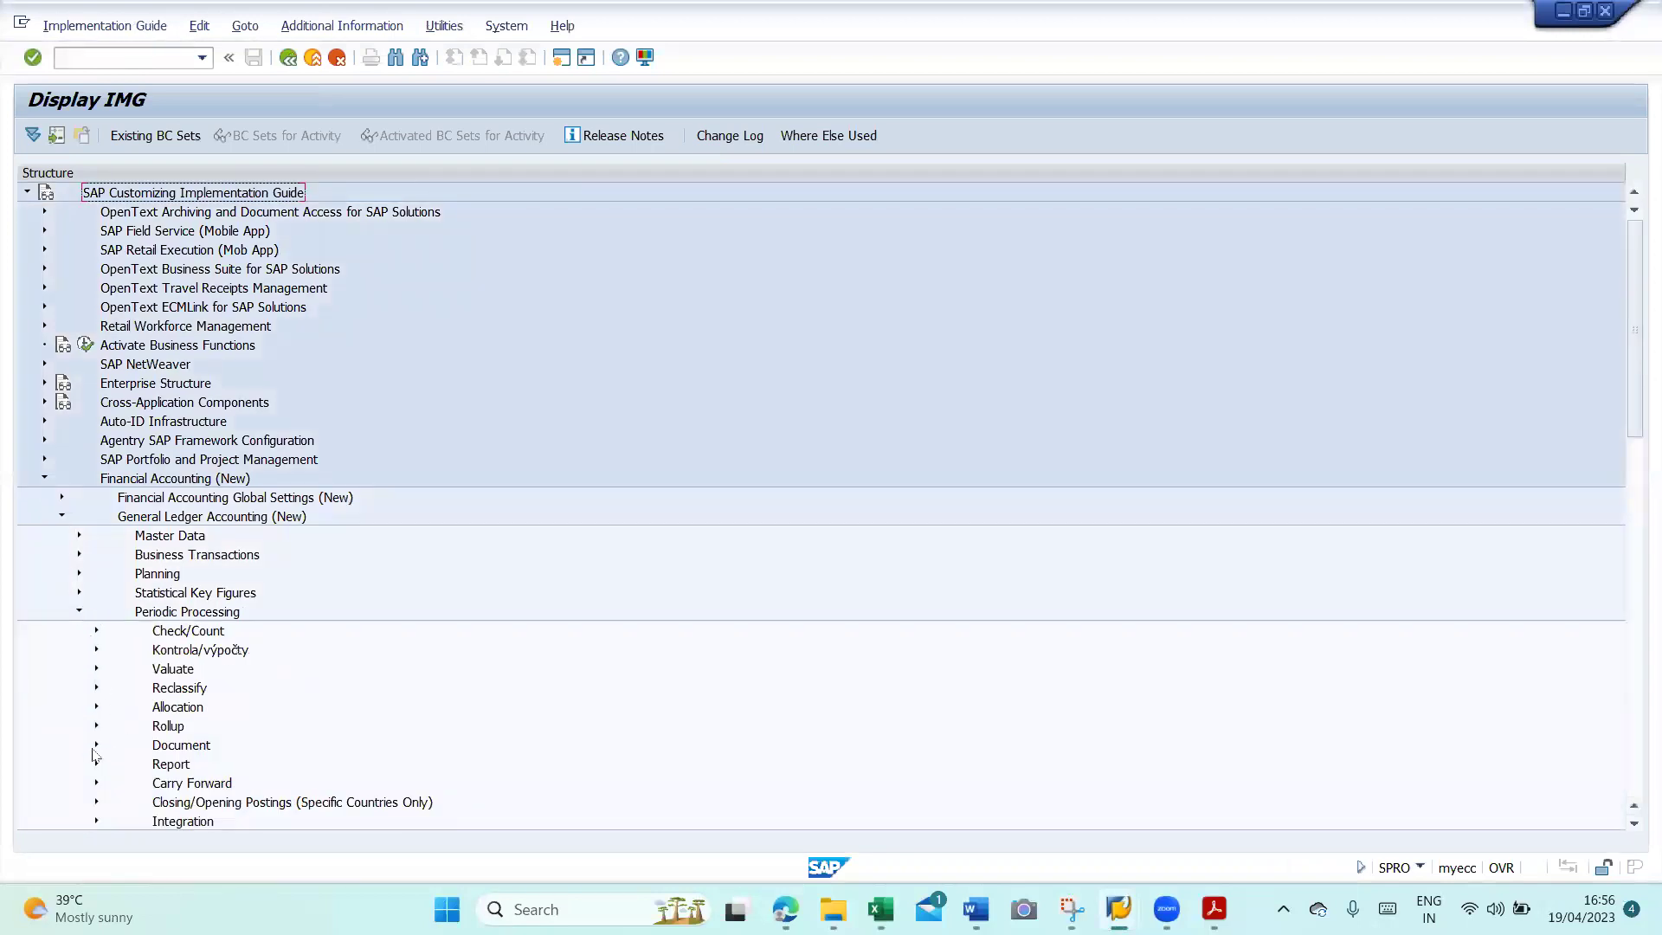
{"action": "left_click", "coordinate": [96, 745]}
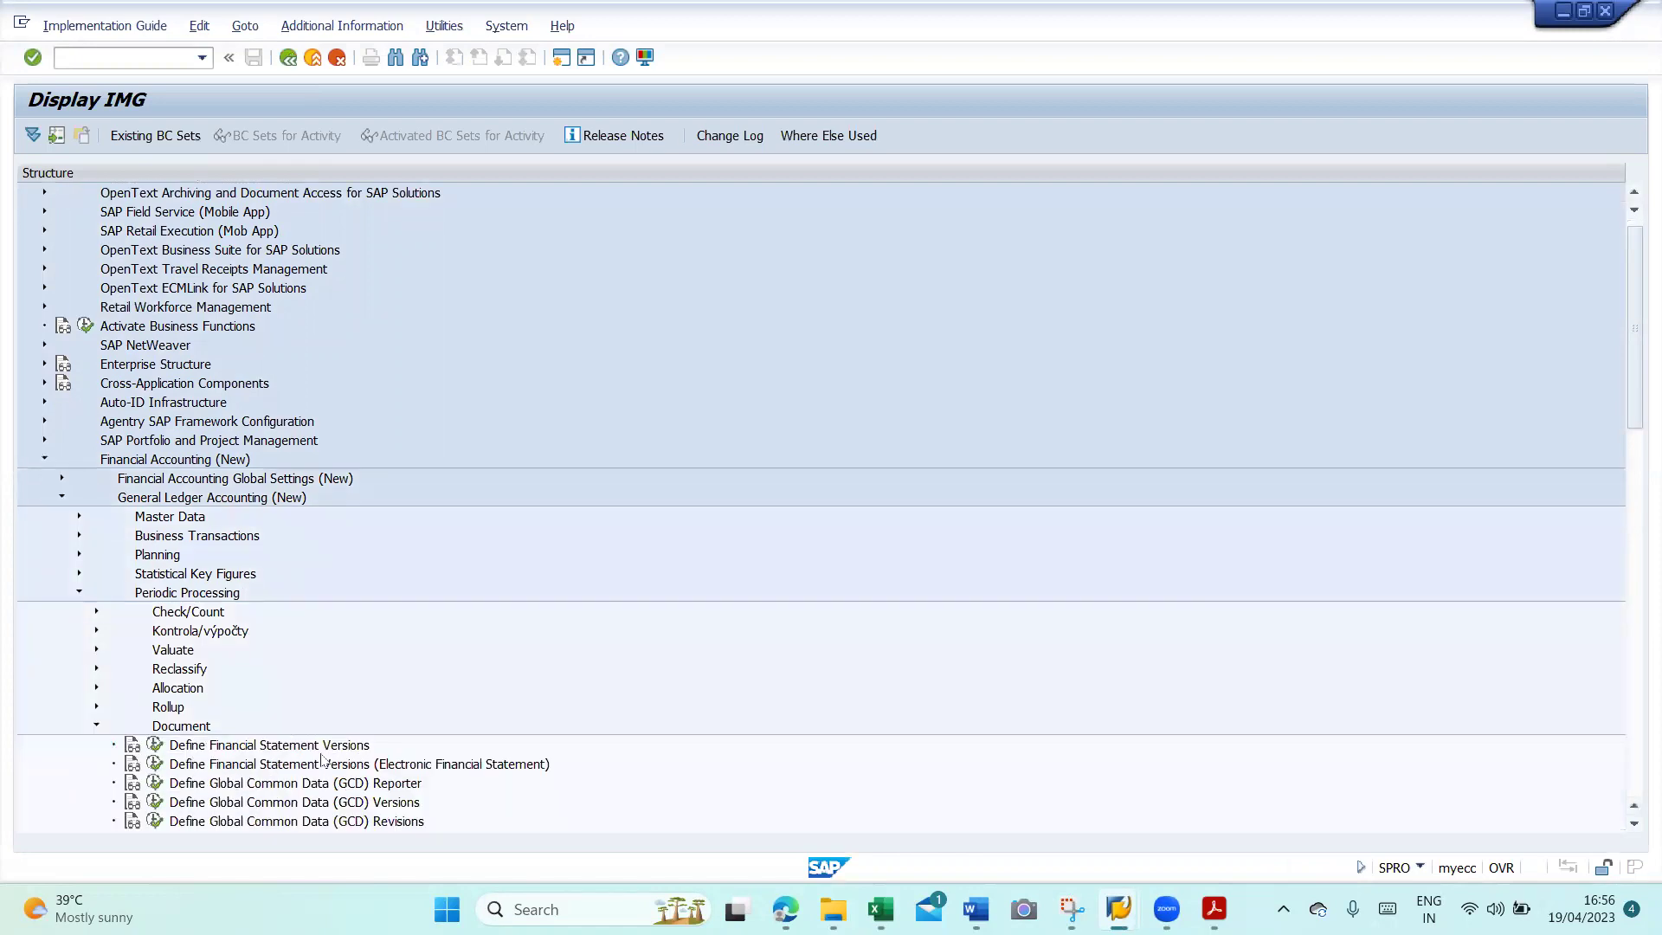
{"action": "left_click", "coordinate": [154, 744]}
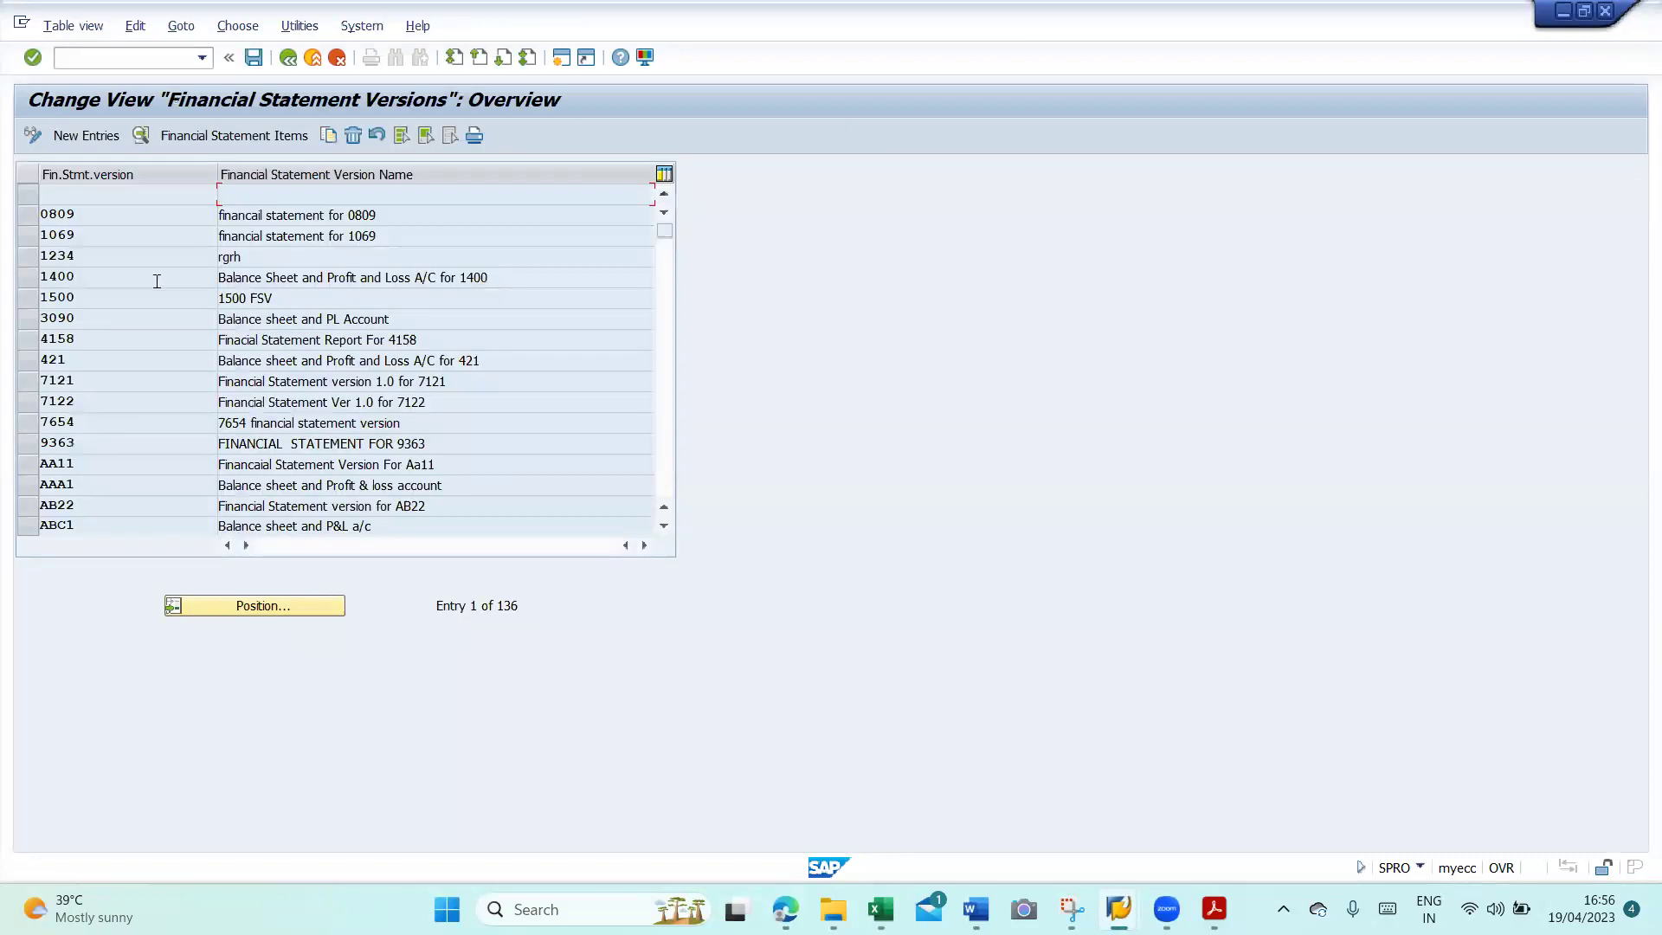
- Create a new financial statement version ZFS2 named "AoK Financial Statement as per Sch-III"
{"action": "left_click", "coordinate": [87, 136]}
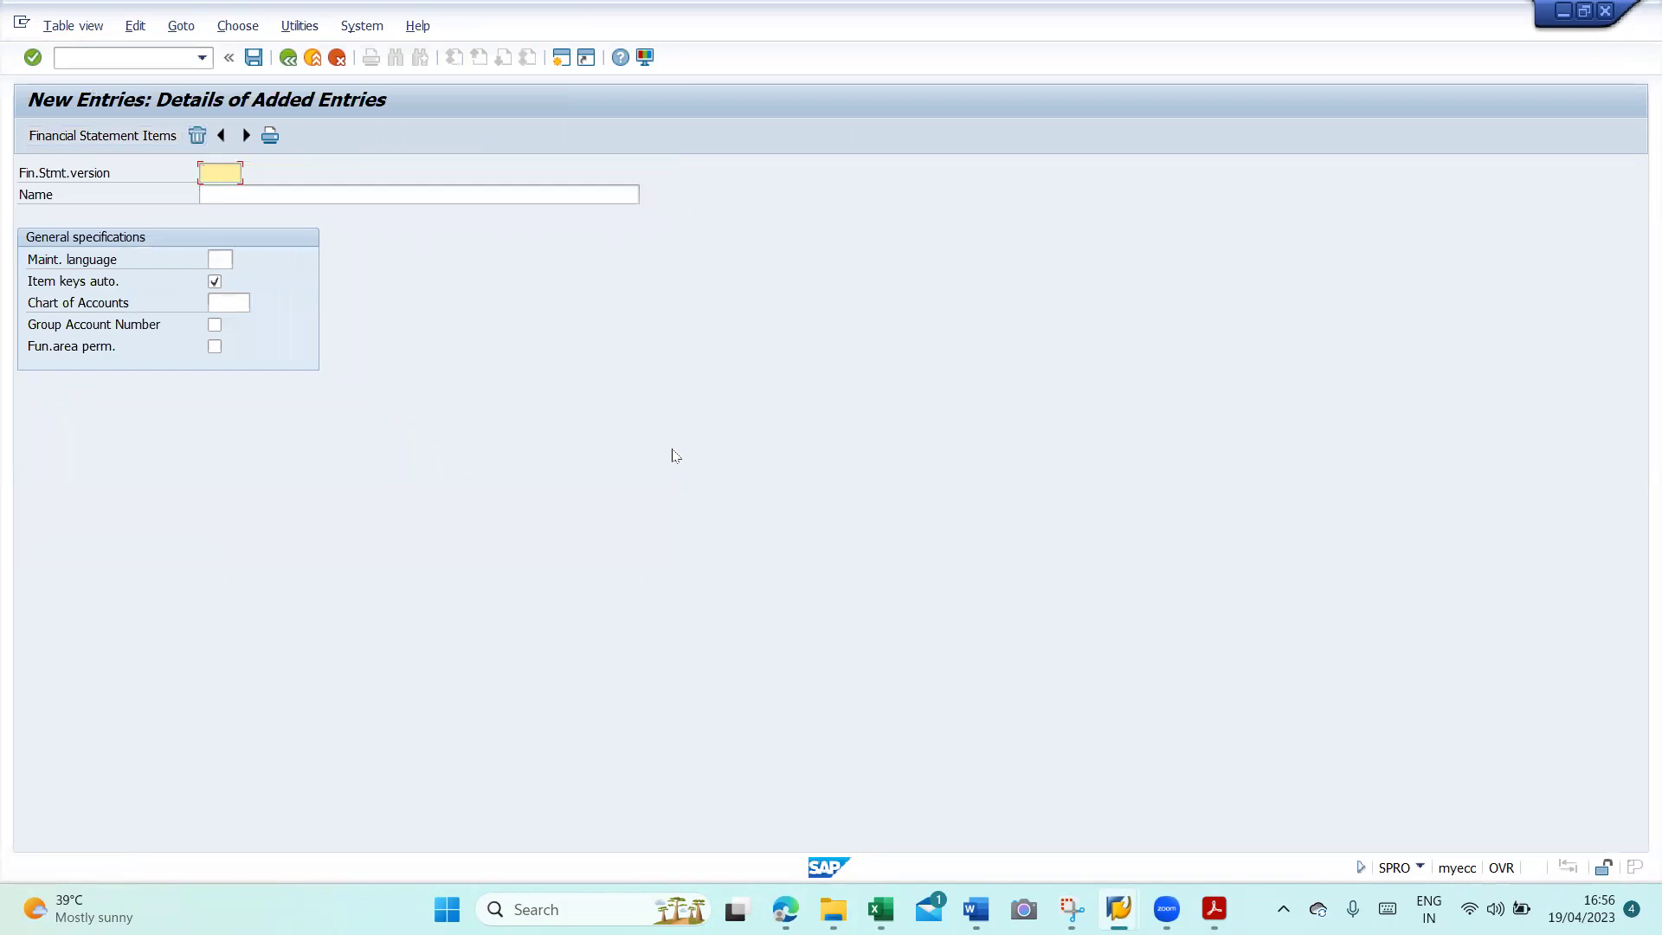
{"action": "key", "text": "BackSpace"}
{"action": "type", "text": "ZFS2"}
{"action": "key", "text": "Tab"}
{"action": "type", "text": "AoK "}
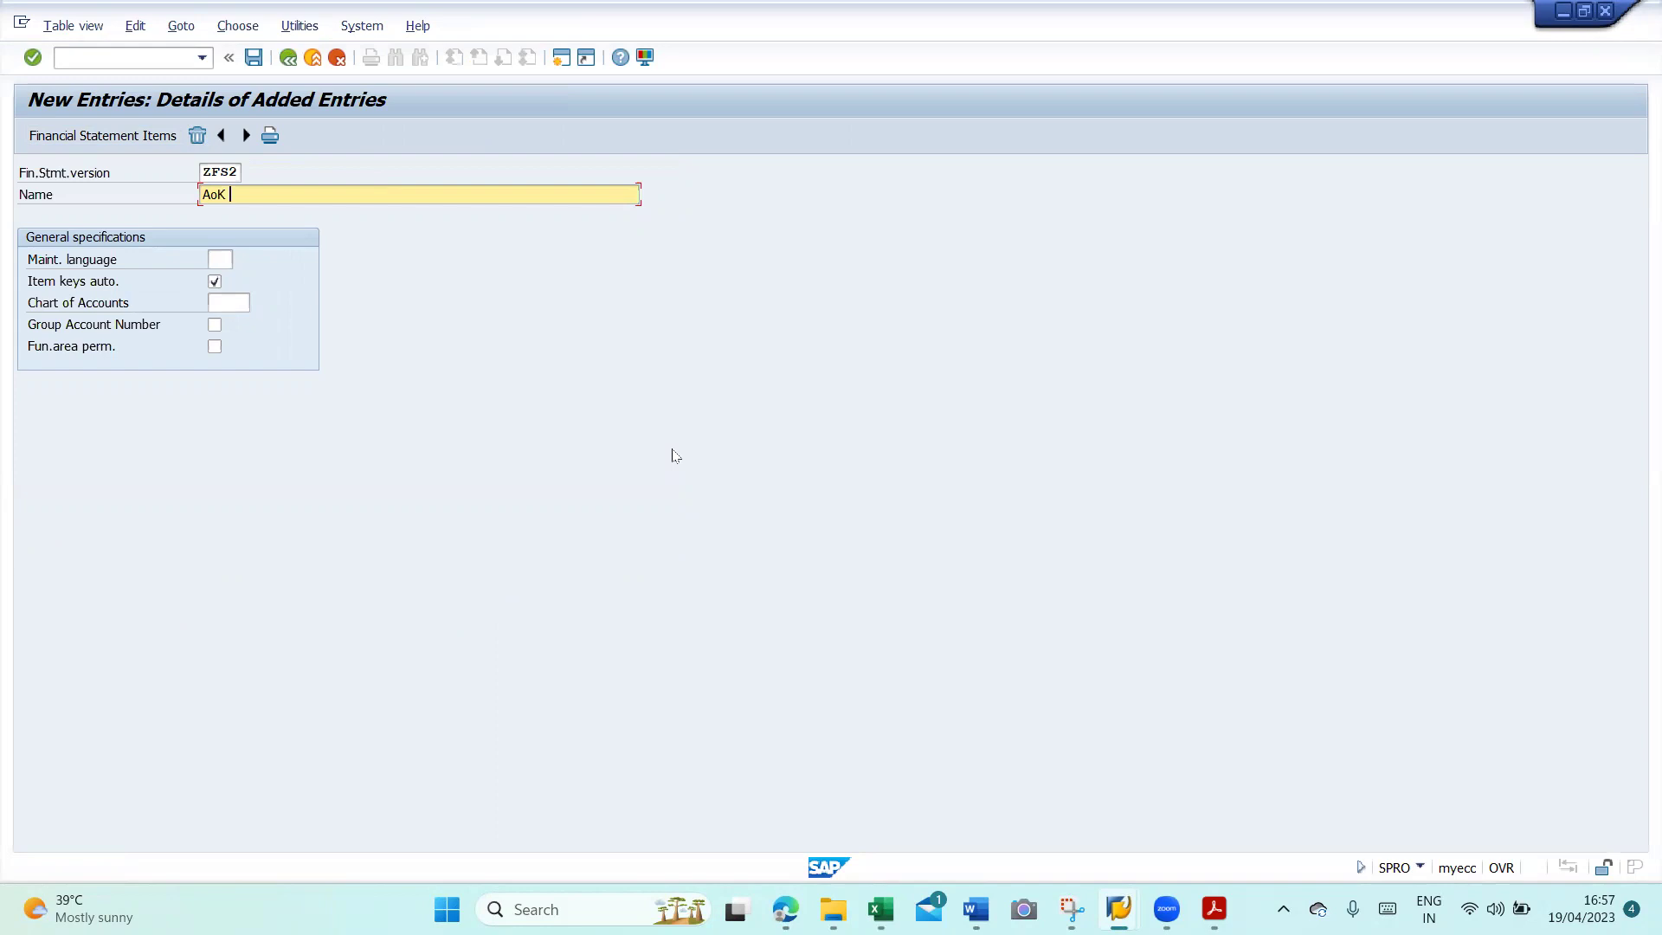
{"action": "type", "text": "Financial Statement as per Sch-III"}
- Set the version's maintenance language to EN and its chart of accounts to ZAOK
{"action": "left_click", "coordinate": [222, 262]}
{"action": "type", "text": "EN"}
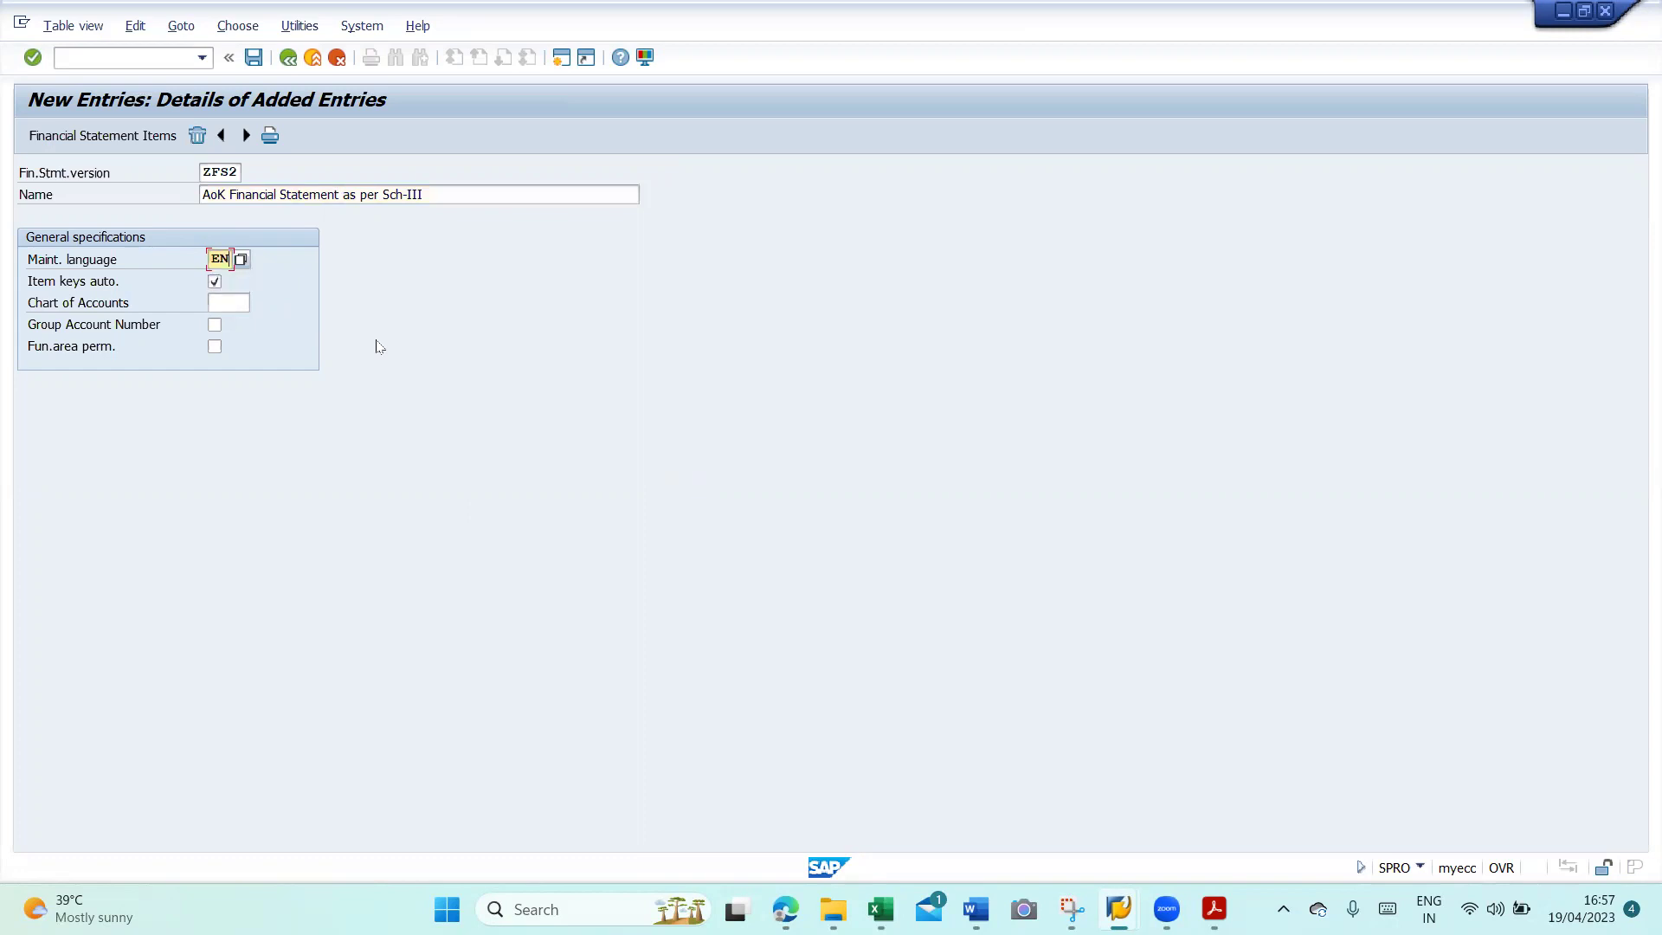
{"action": "key", "text": "Tab"}
{"action": "key", "text": "Tab"}
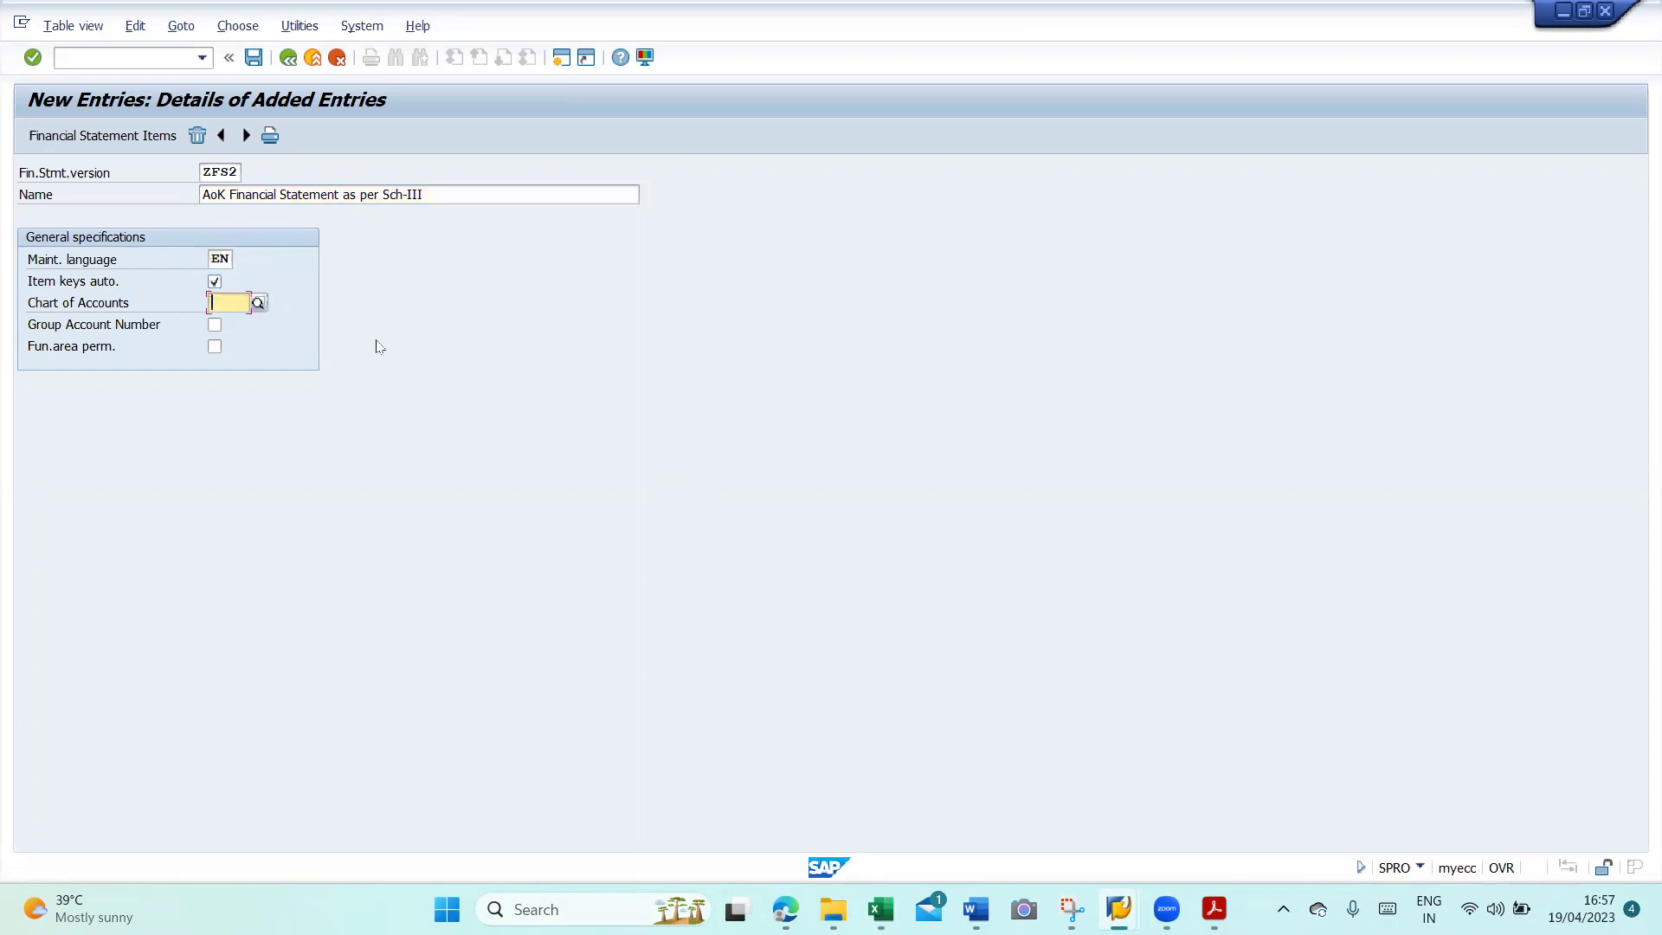
{"action": "type", "text": "ZAOK"}
{"action": "key", "text": "Return"}
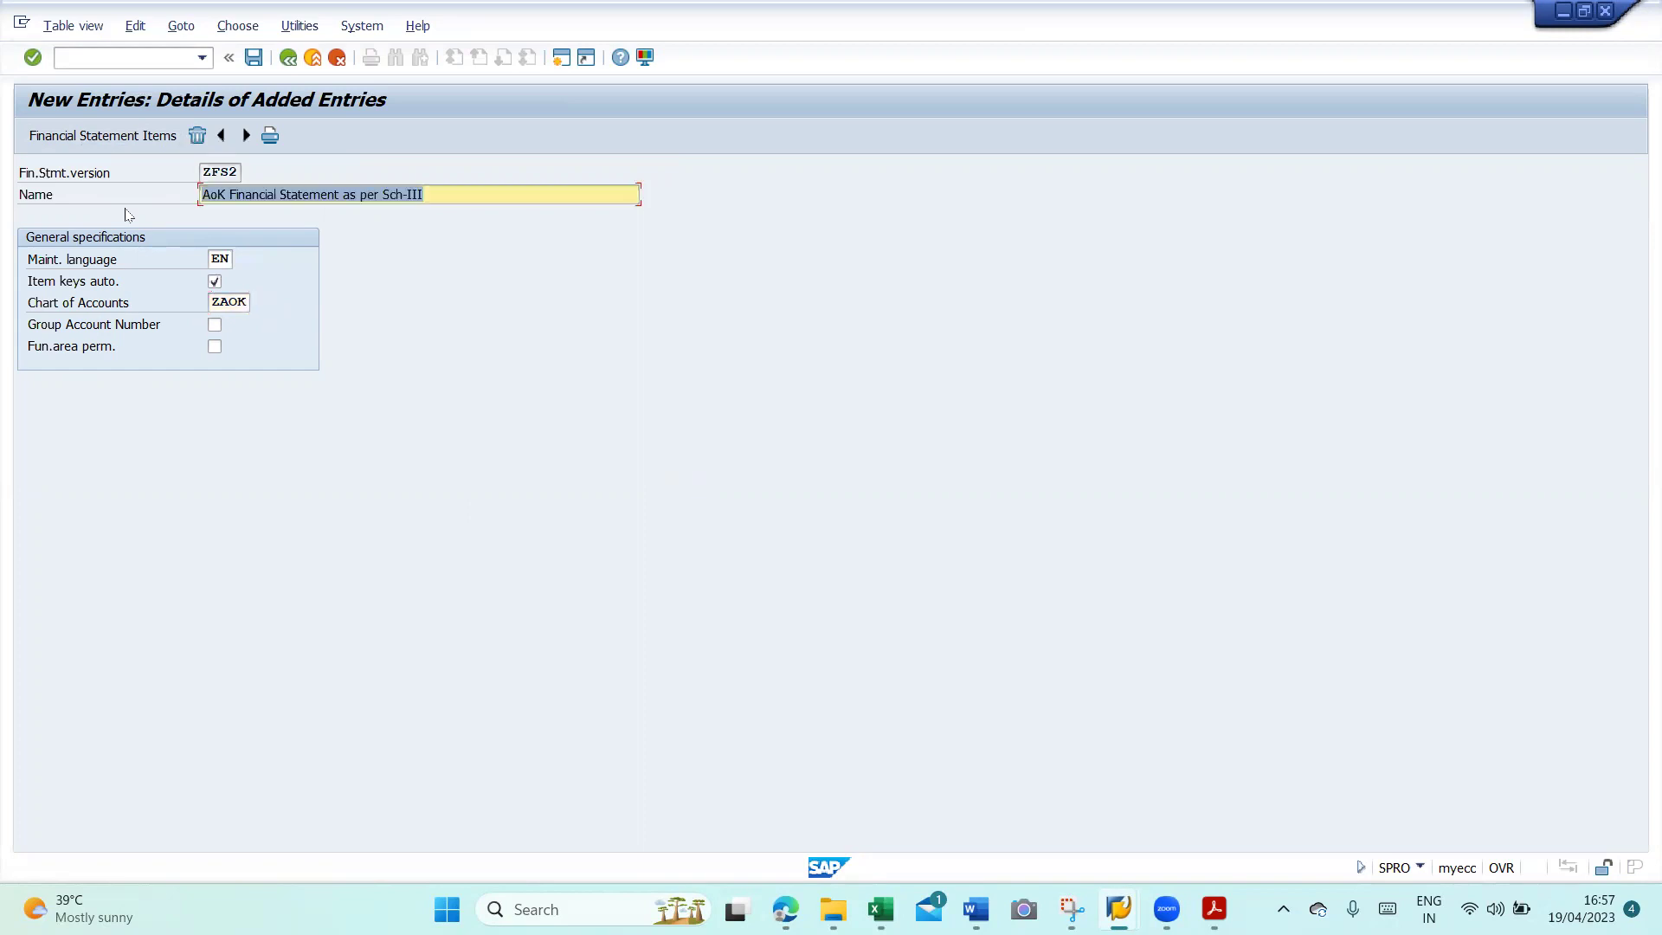
- Open the version's financial statement items, saving the entry in a new customizing request described "New Financial Statement Version - Sch III"
{"action": "left_click", "coordinate": [115, 137]}
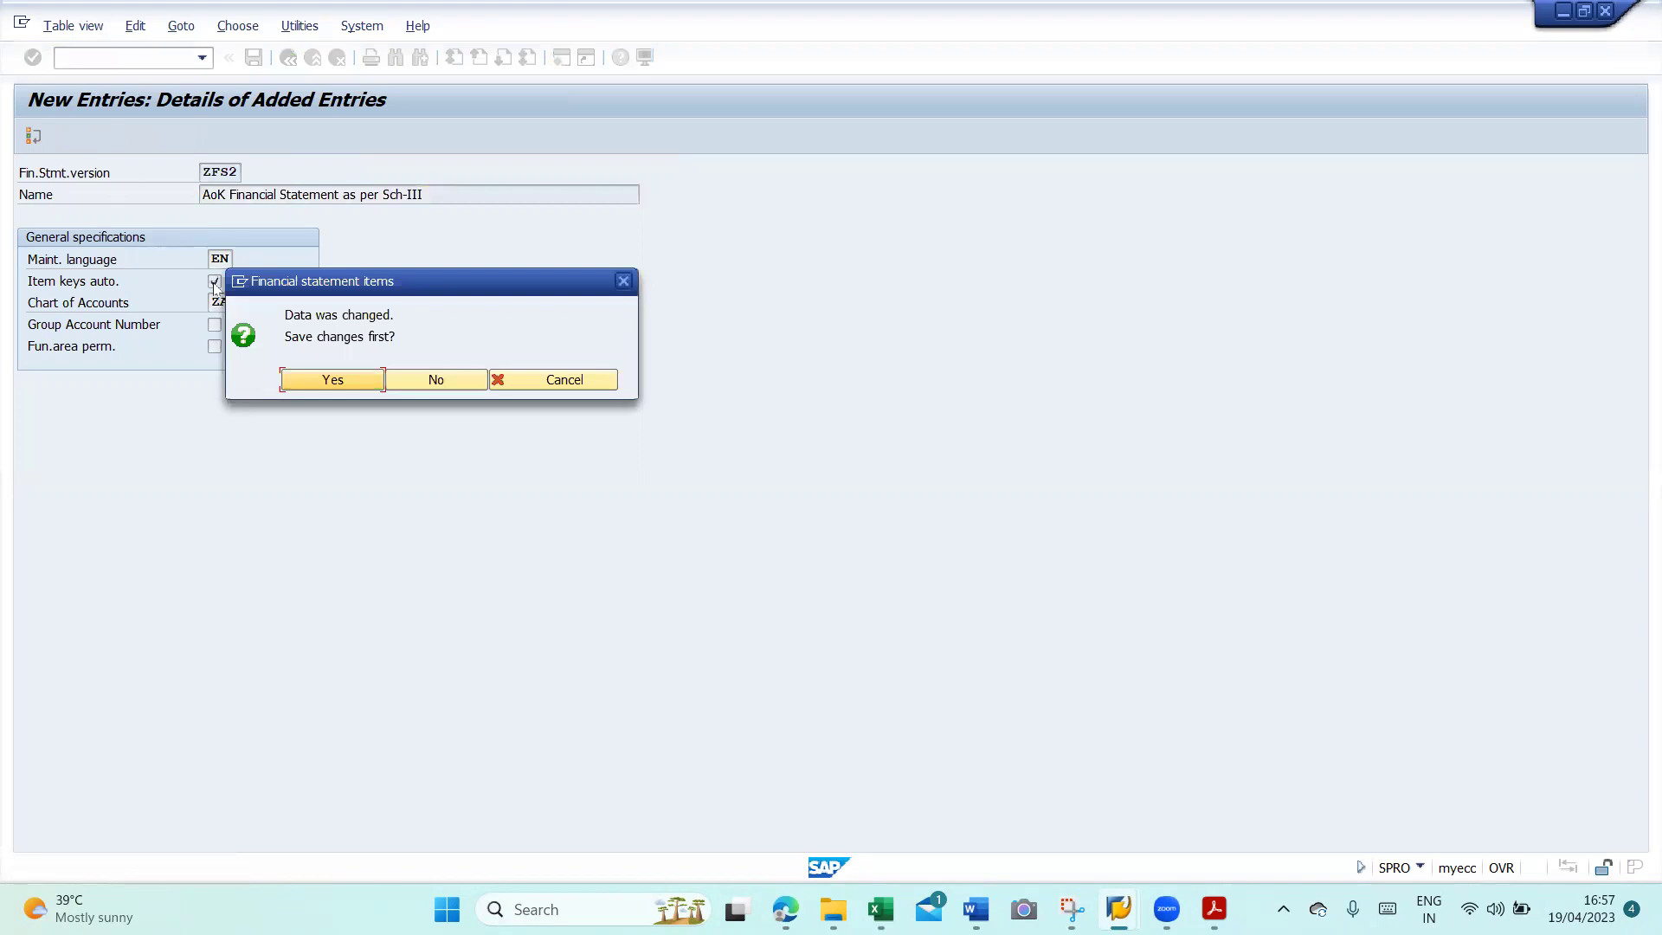
{"action": "left_click", "coordinate": [333, 381]}
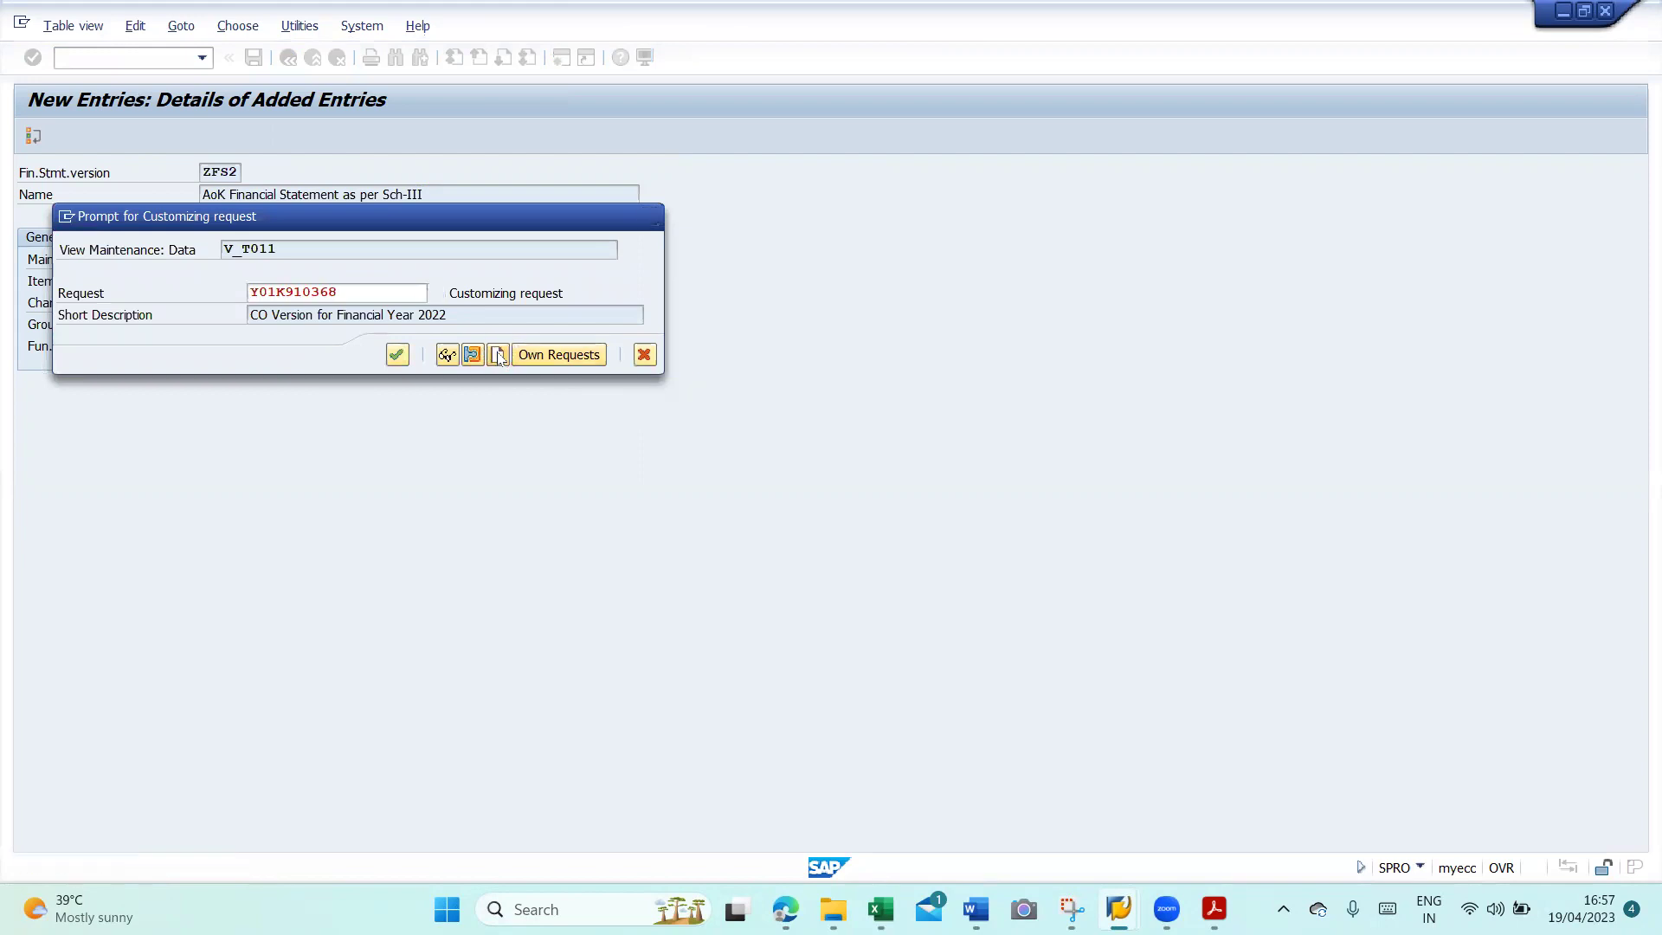
{"action": "left_click", "coordinate": [498, 356]}
{"action": "type", "text": "New"}
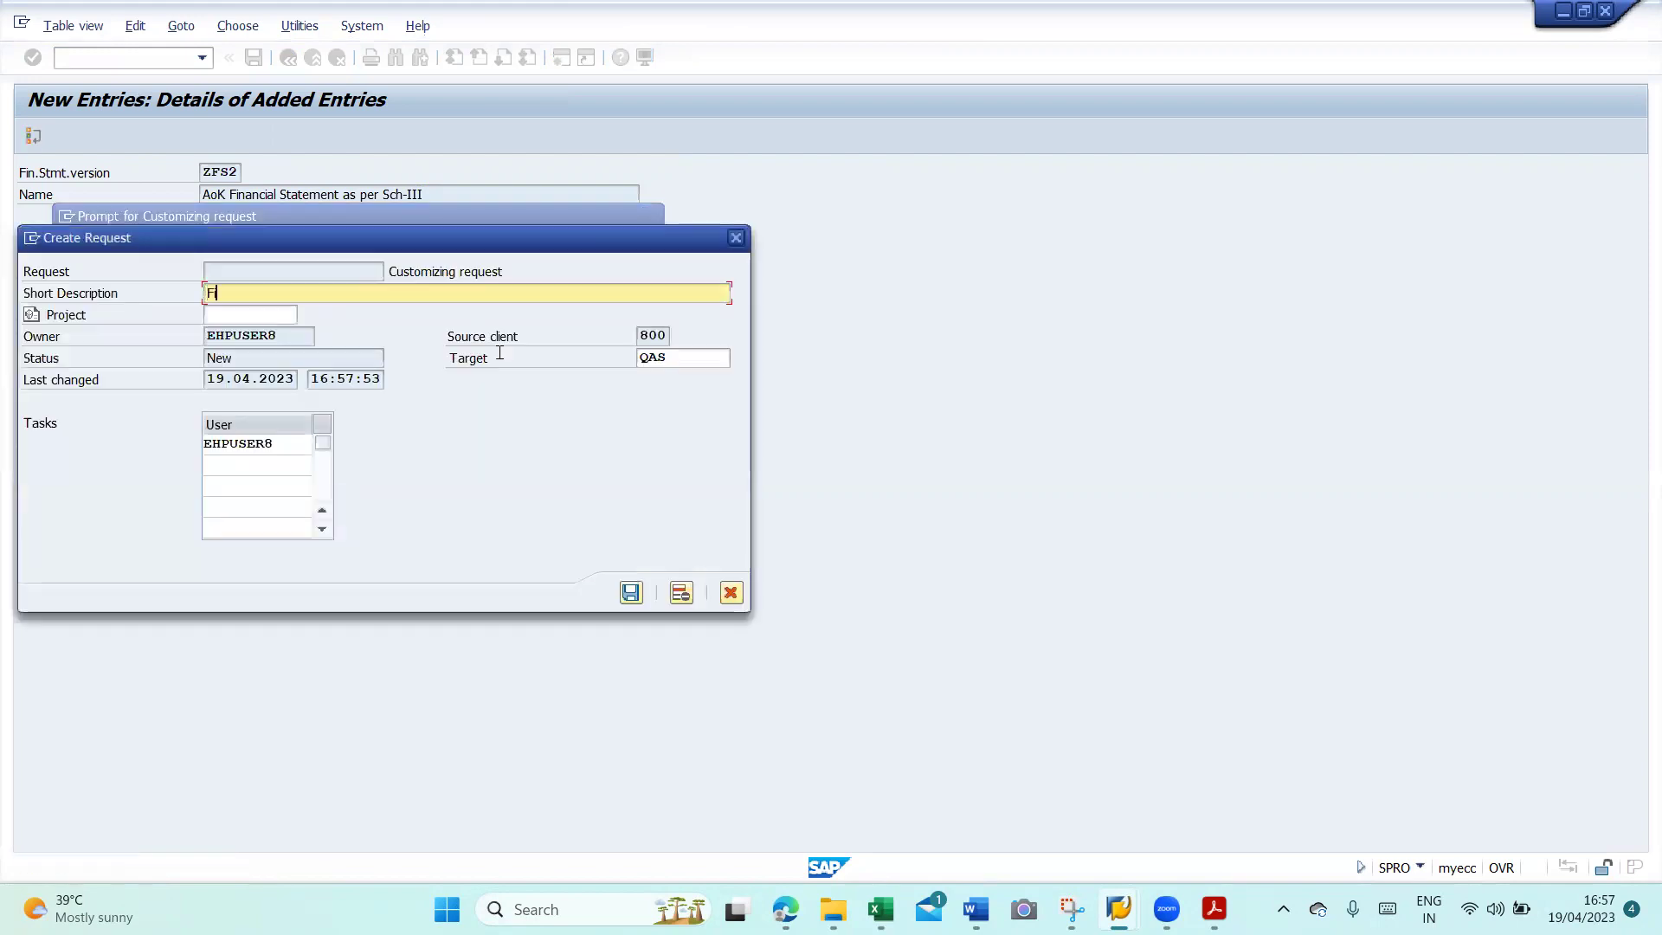
{"action": "type", "text": " Fi"}
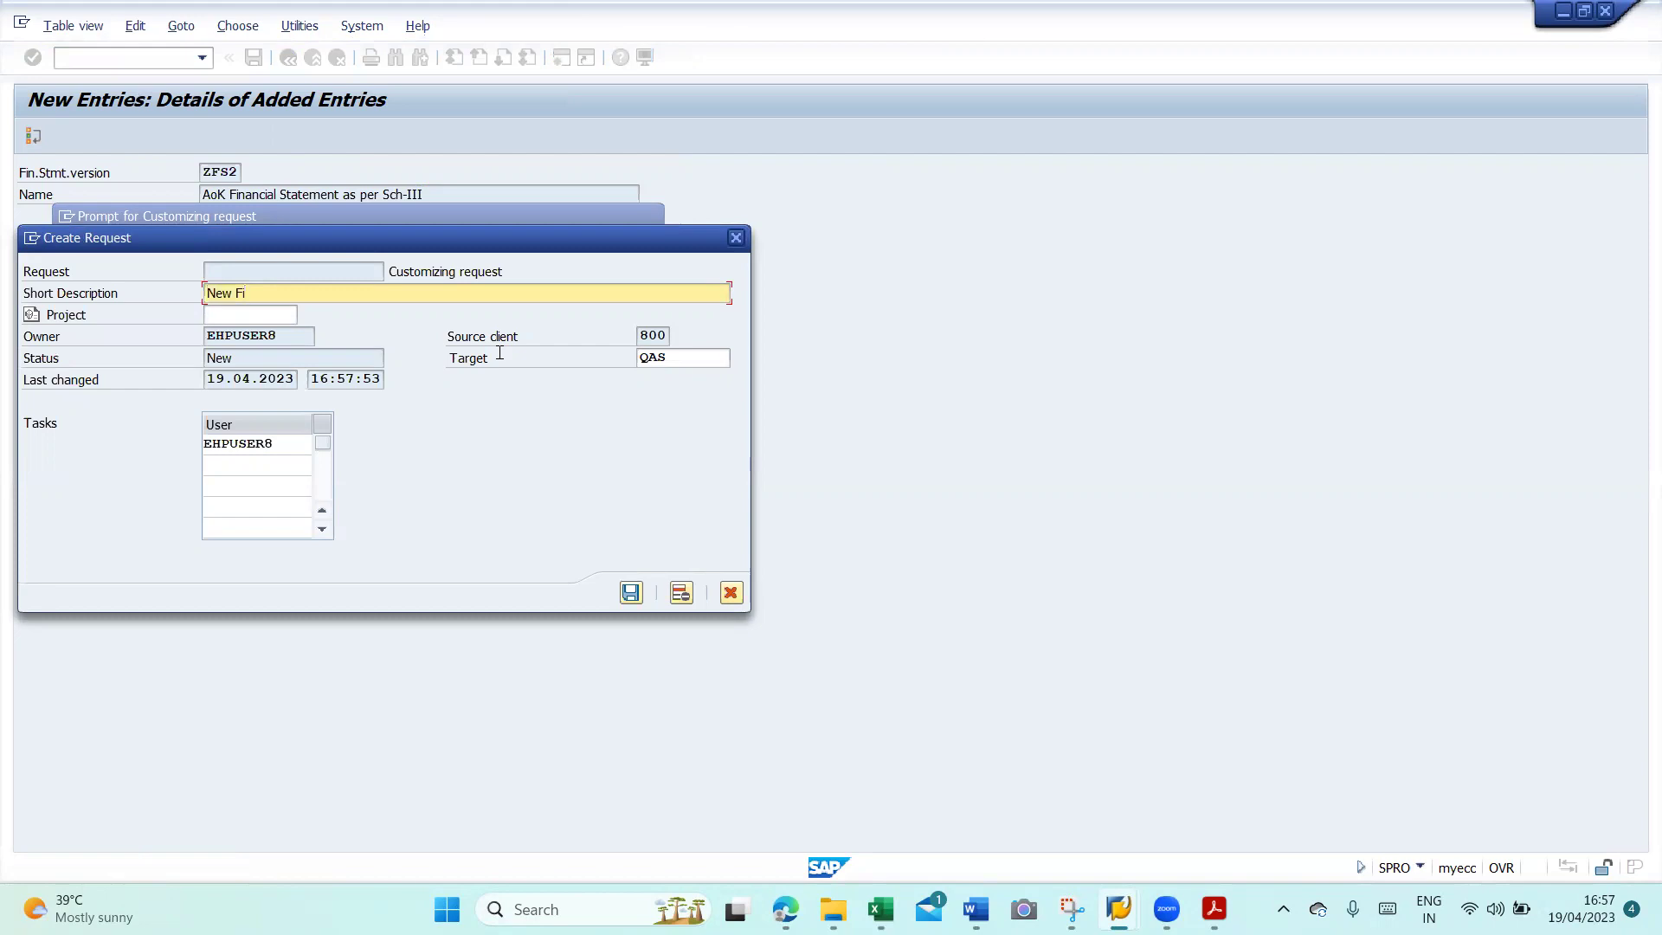
{"action": "type", "text": "nancial Statement Version "}
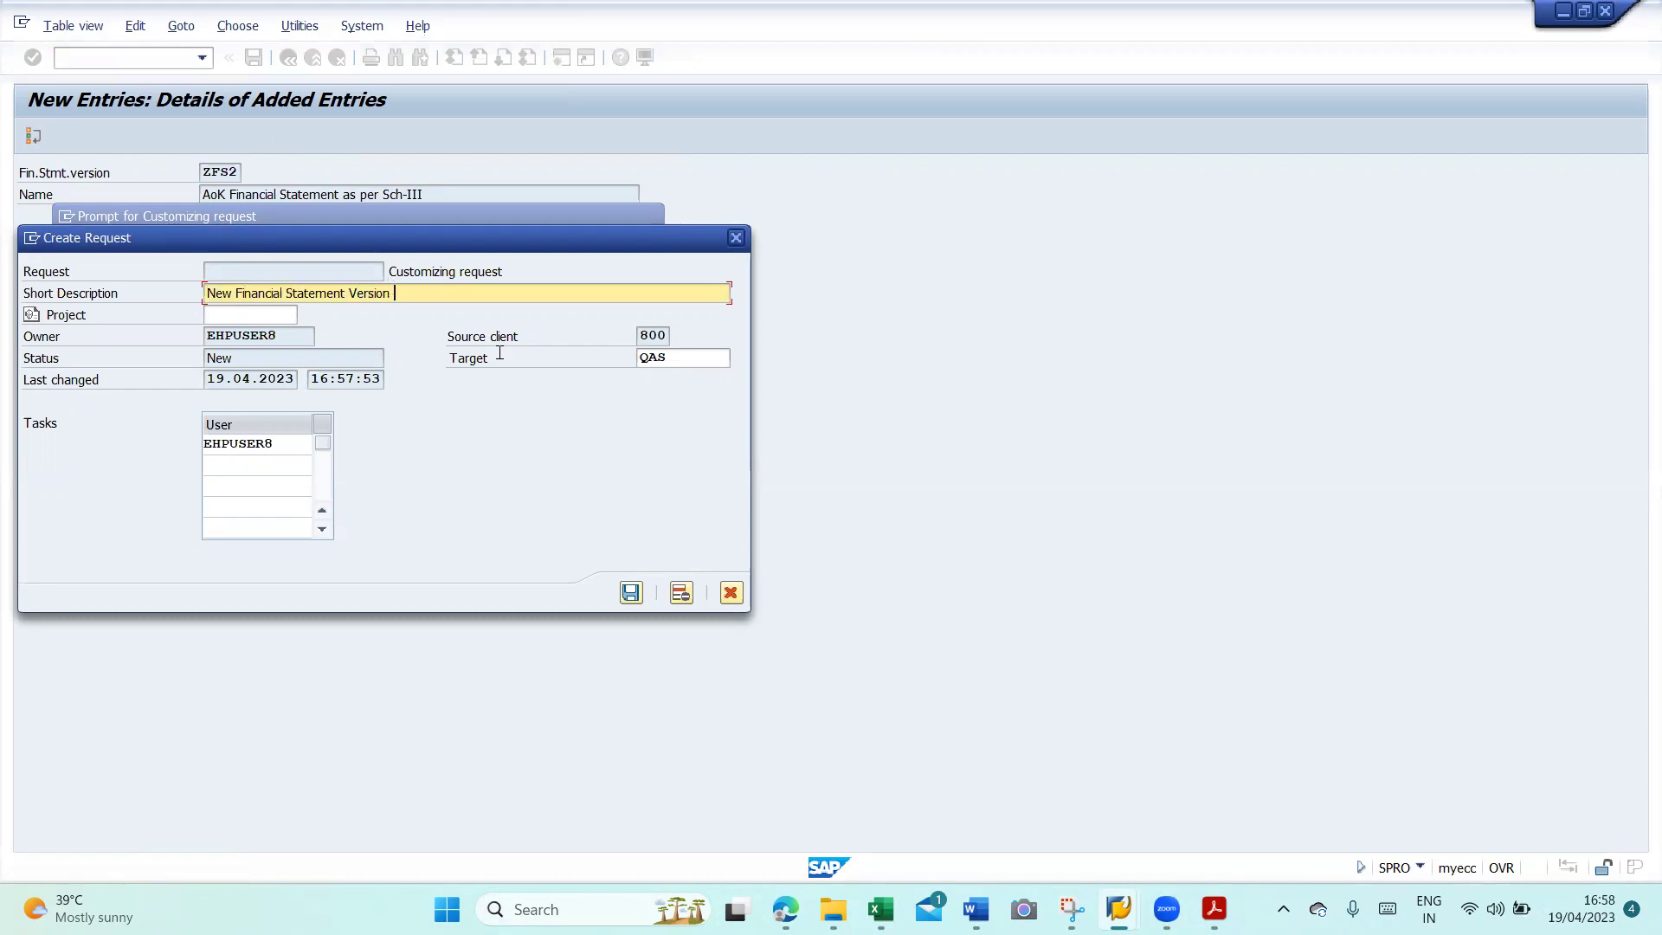
{"action": "type", "text": "- Sch III"}
{"action": "left_click", "coordinate": [633, 595]}
{"action": "left_click", "coordinate": [397, 355]}
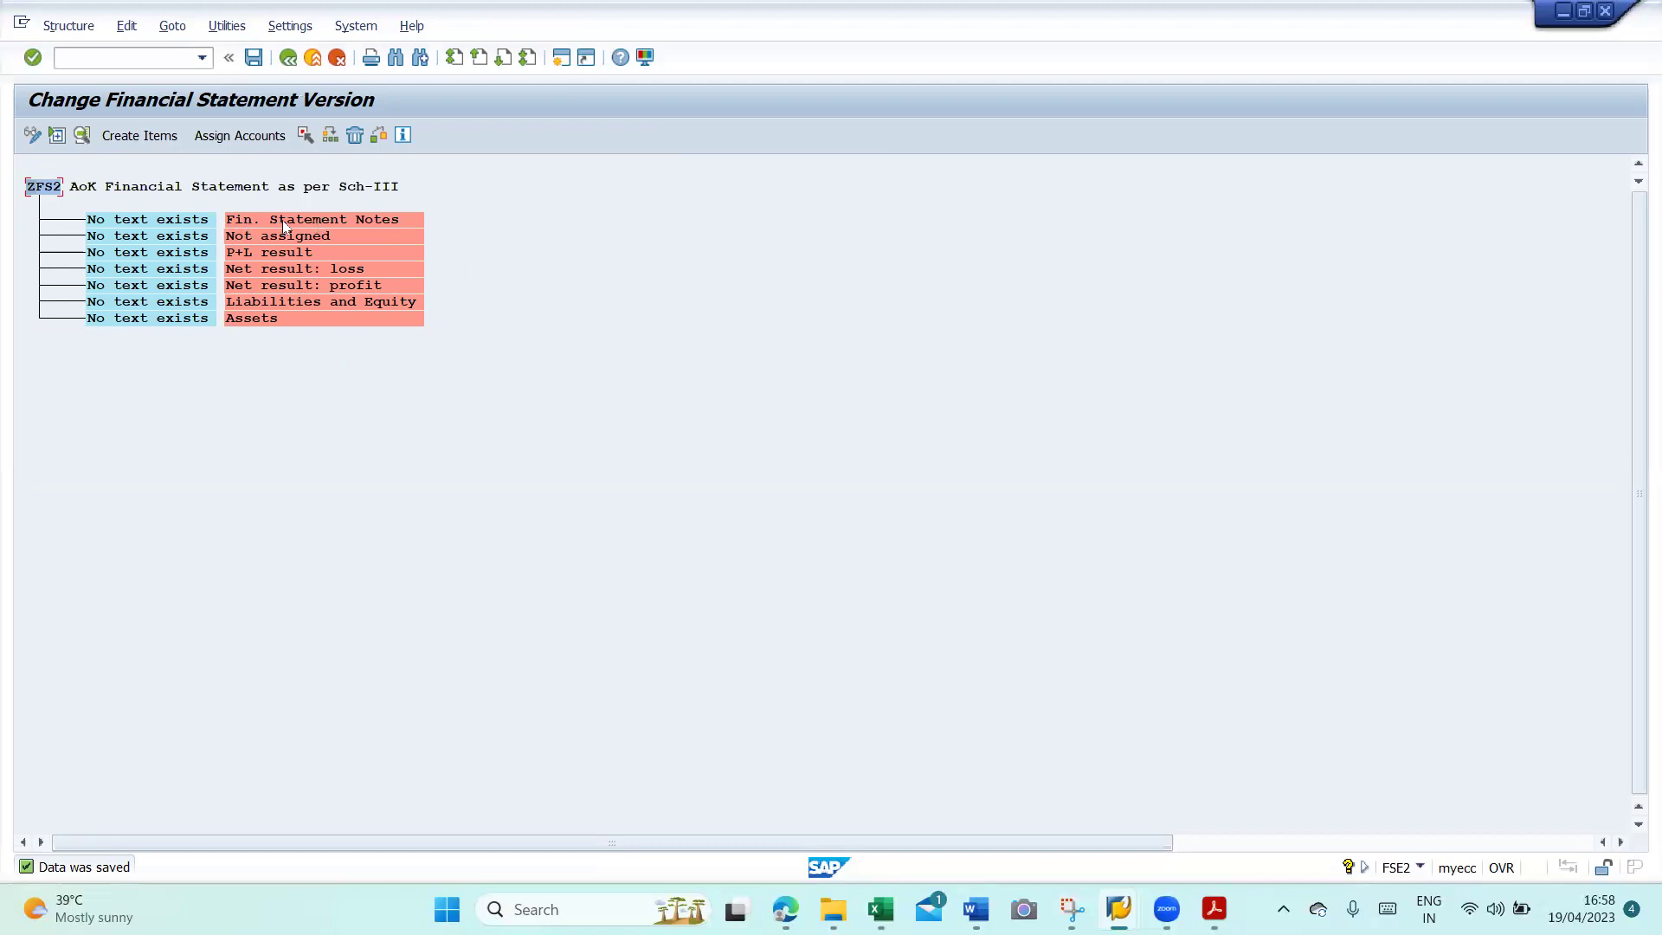
- Set the item text of the Fin. Statement Notes node to "Financial Statement Notes"
{"action": "left_click", "coordinate": [186, 222]}
{"action": "double_click", "coordinate": [184, 218]}
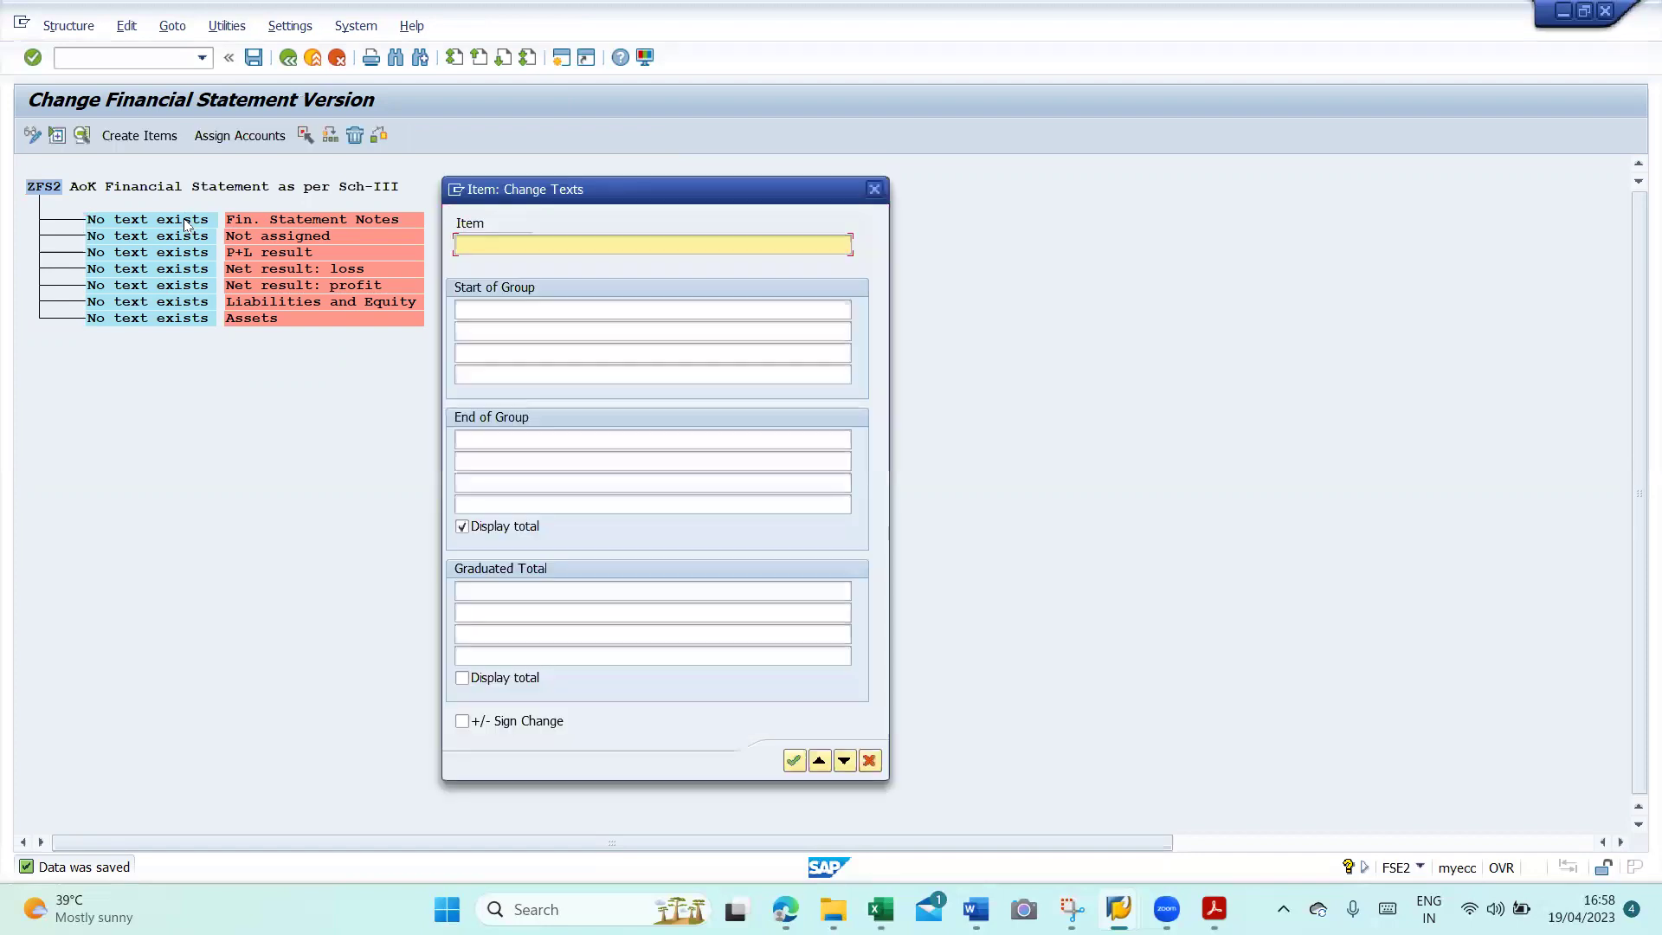
{"action": "type", "text": "Financial Statement Notes"}
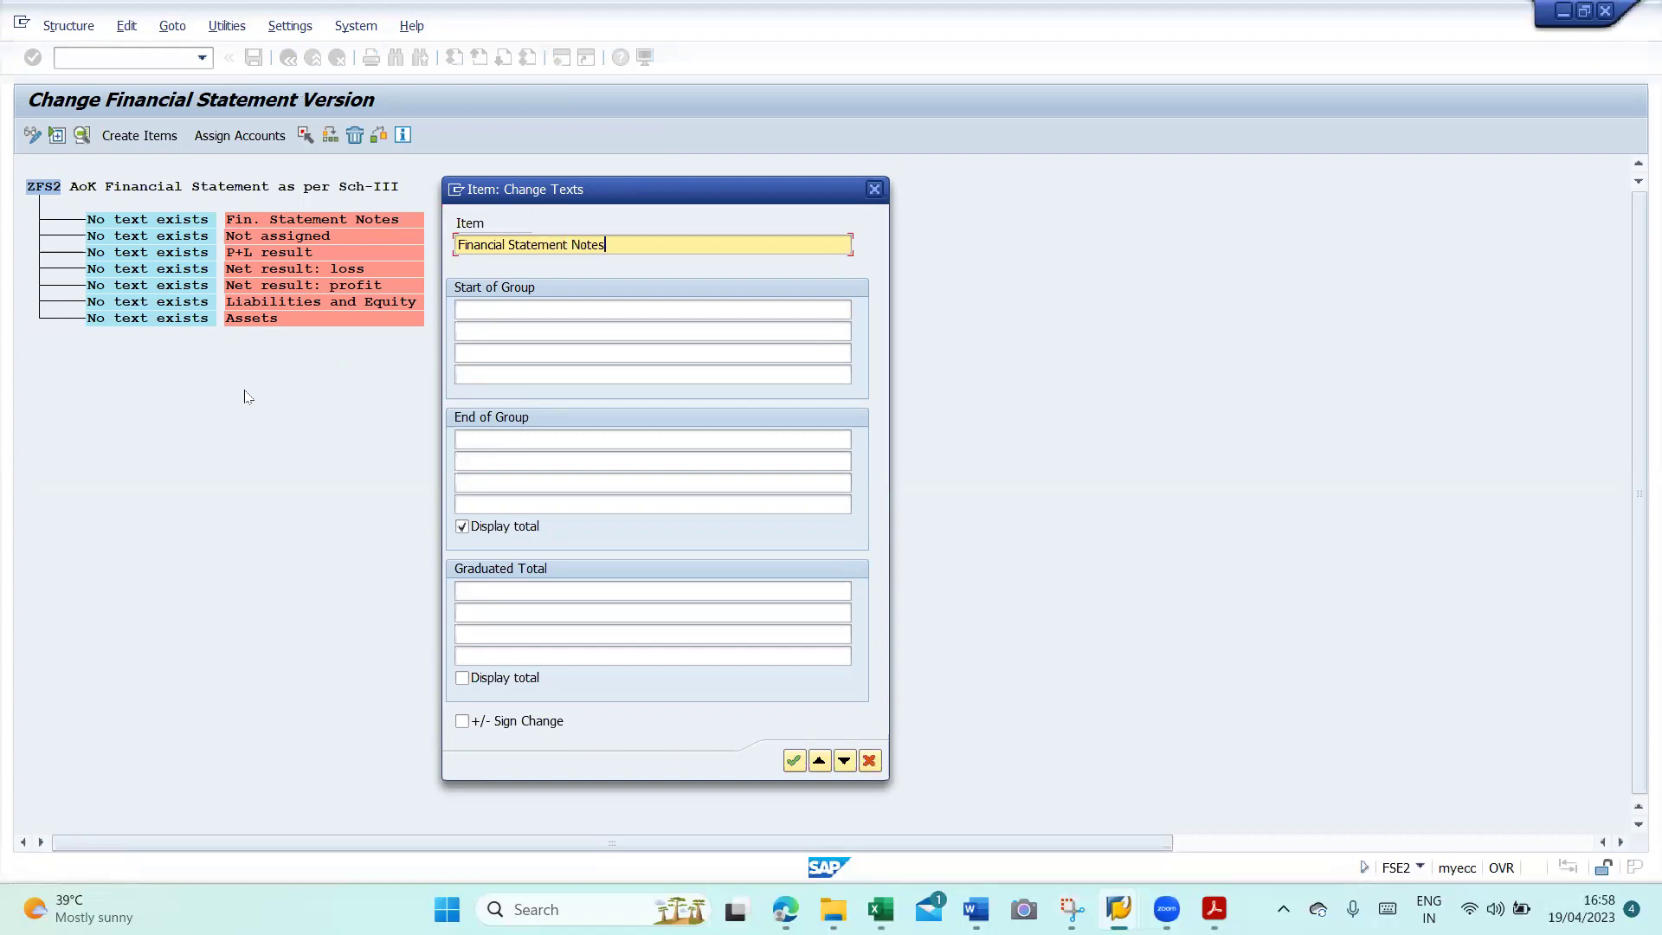
{"action": "left_click", "coordinate": [793, 760]}
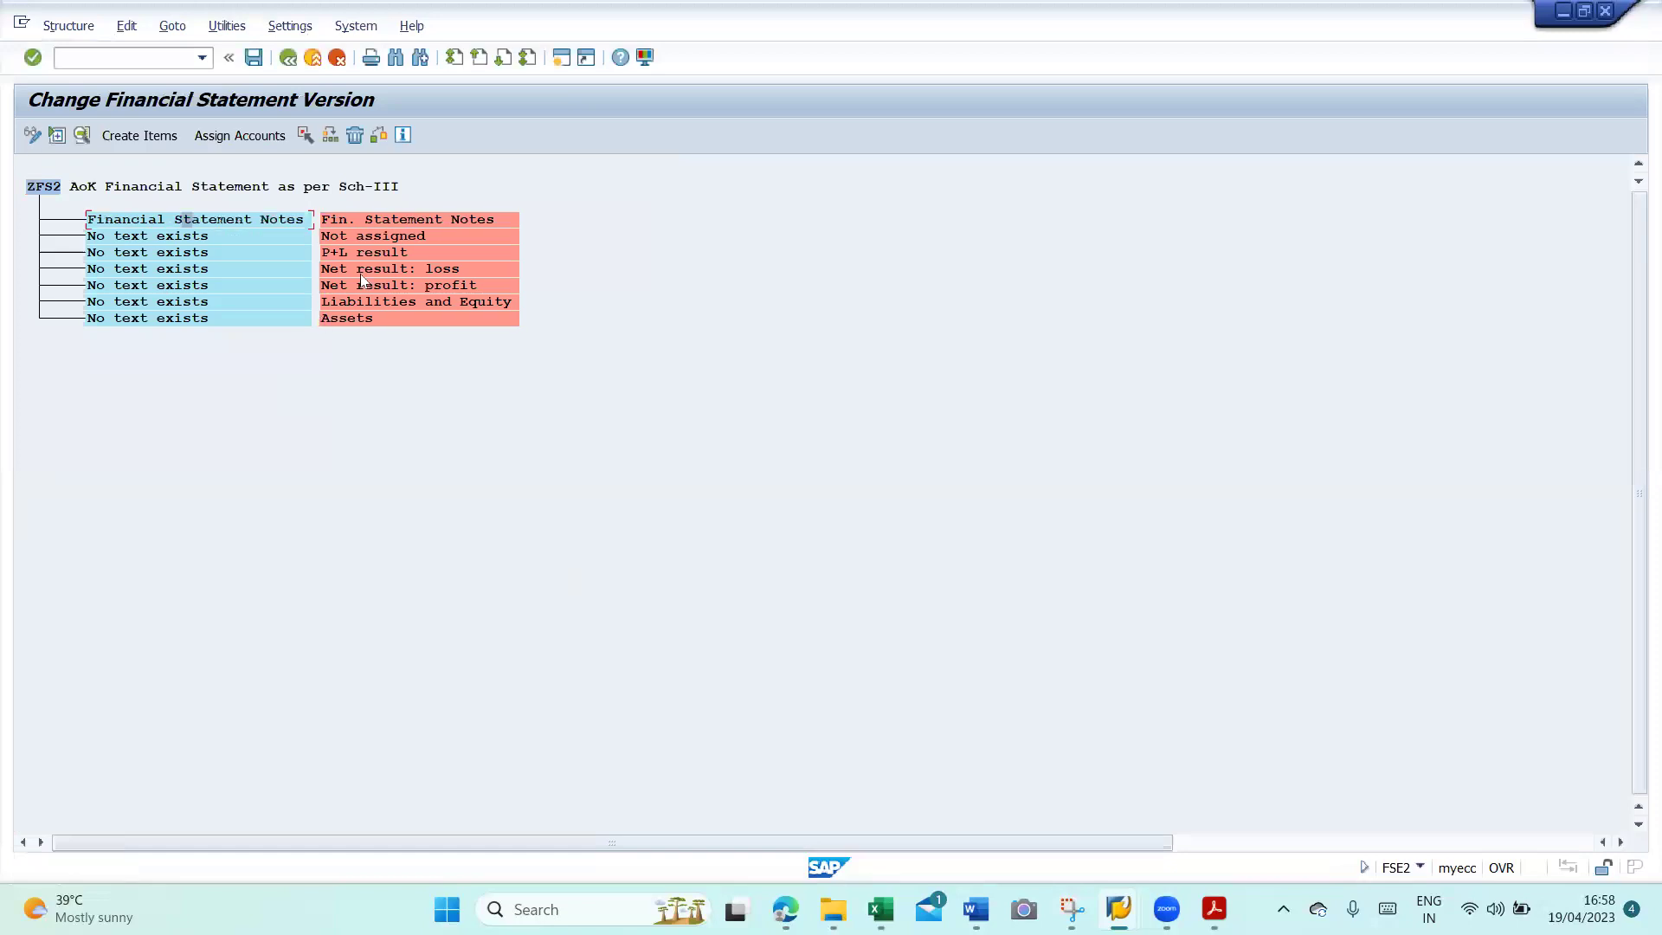
- Set the item text of the Not assigned node to "Not Assigned GLs"
{"action": "double_click", "coordinate": [223, 233]}
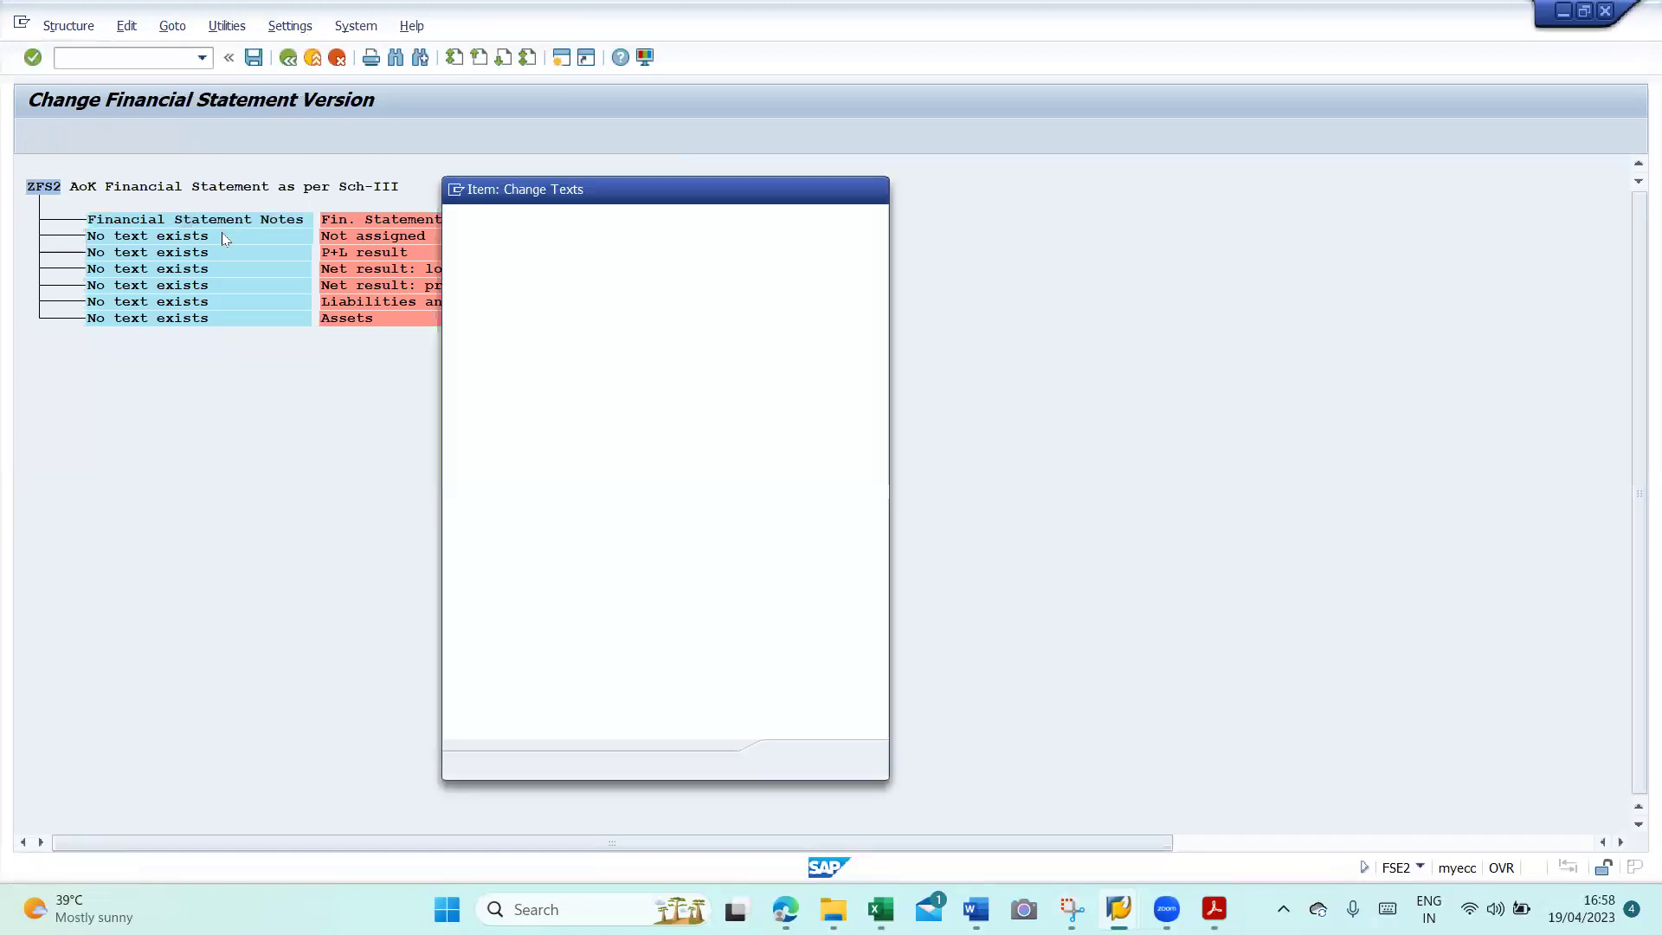
{"action": "type", "text": "Not"}
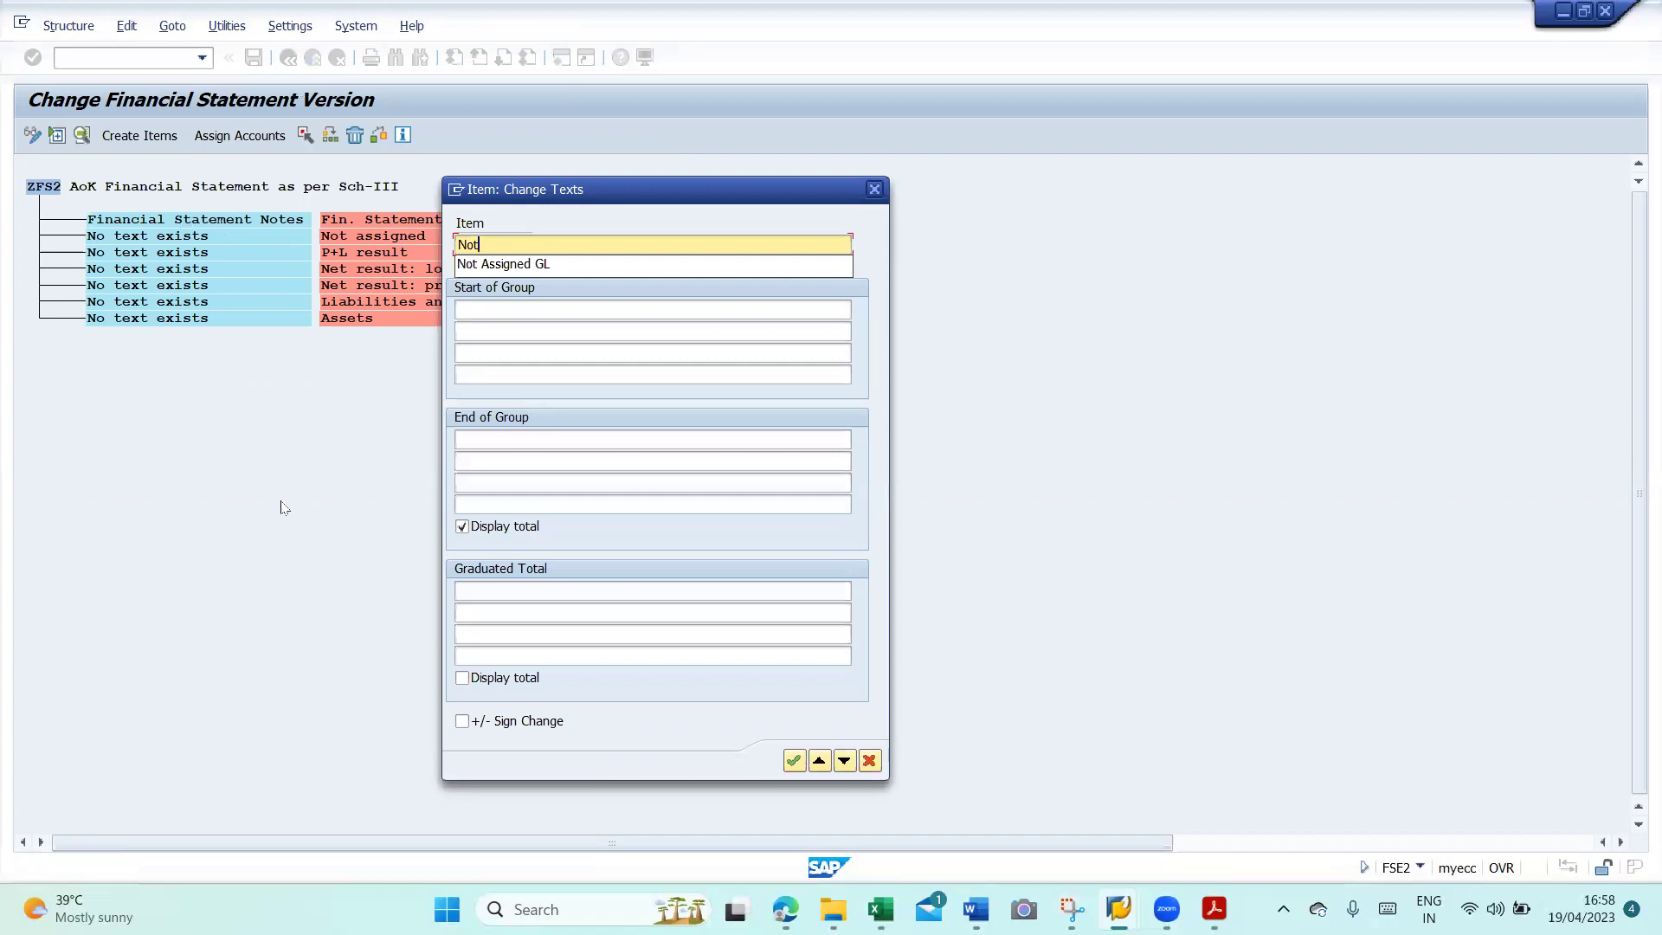
{"action": "type", "text": " Assigned "}
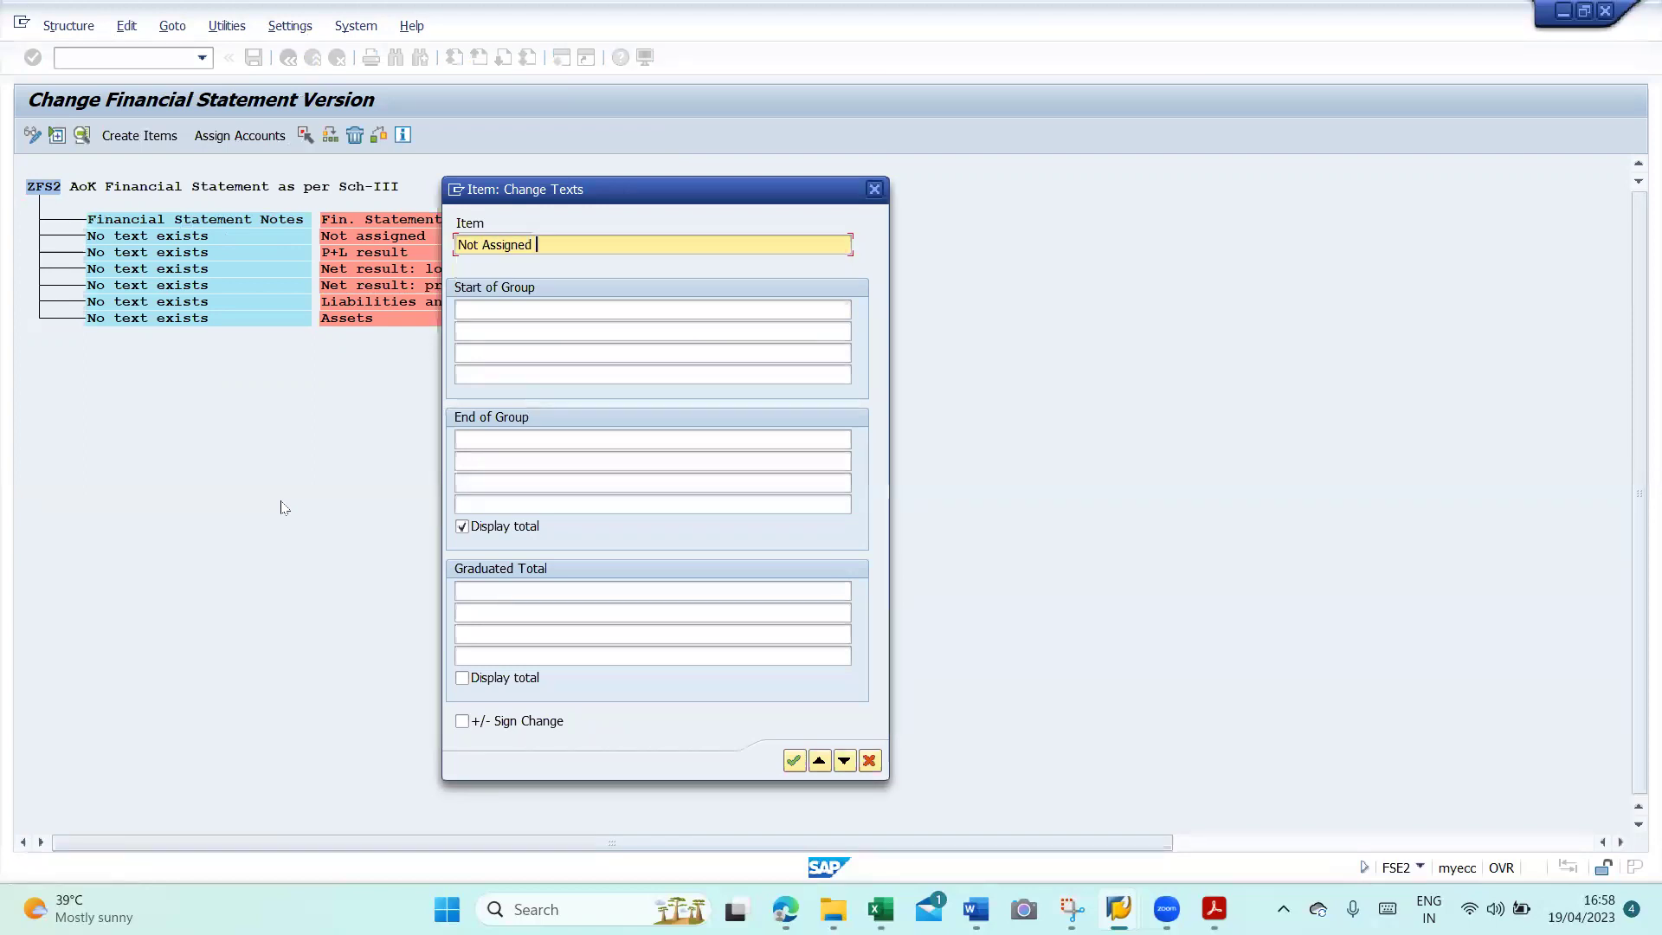
{"action": "type", "text": "GLs"}
{"action": "left_click", "coordinate": [794, 760]}
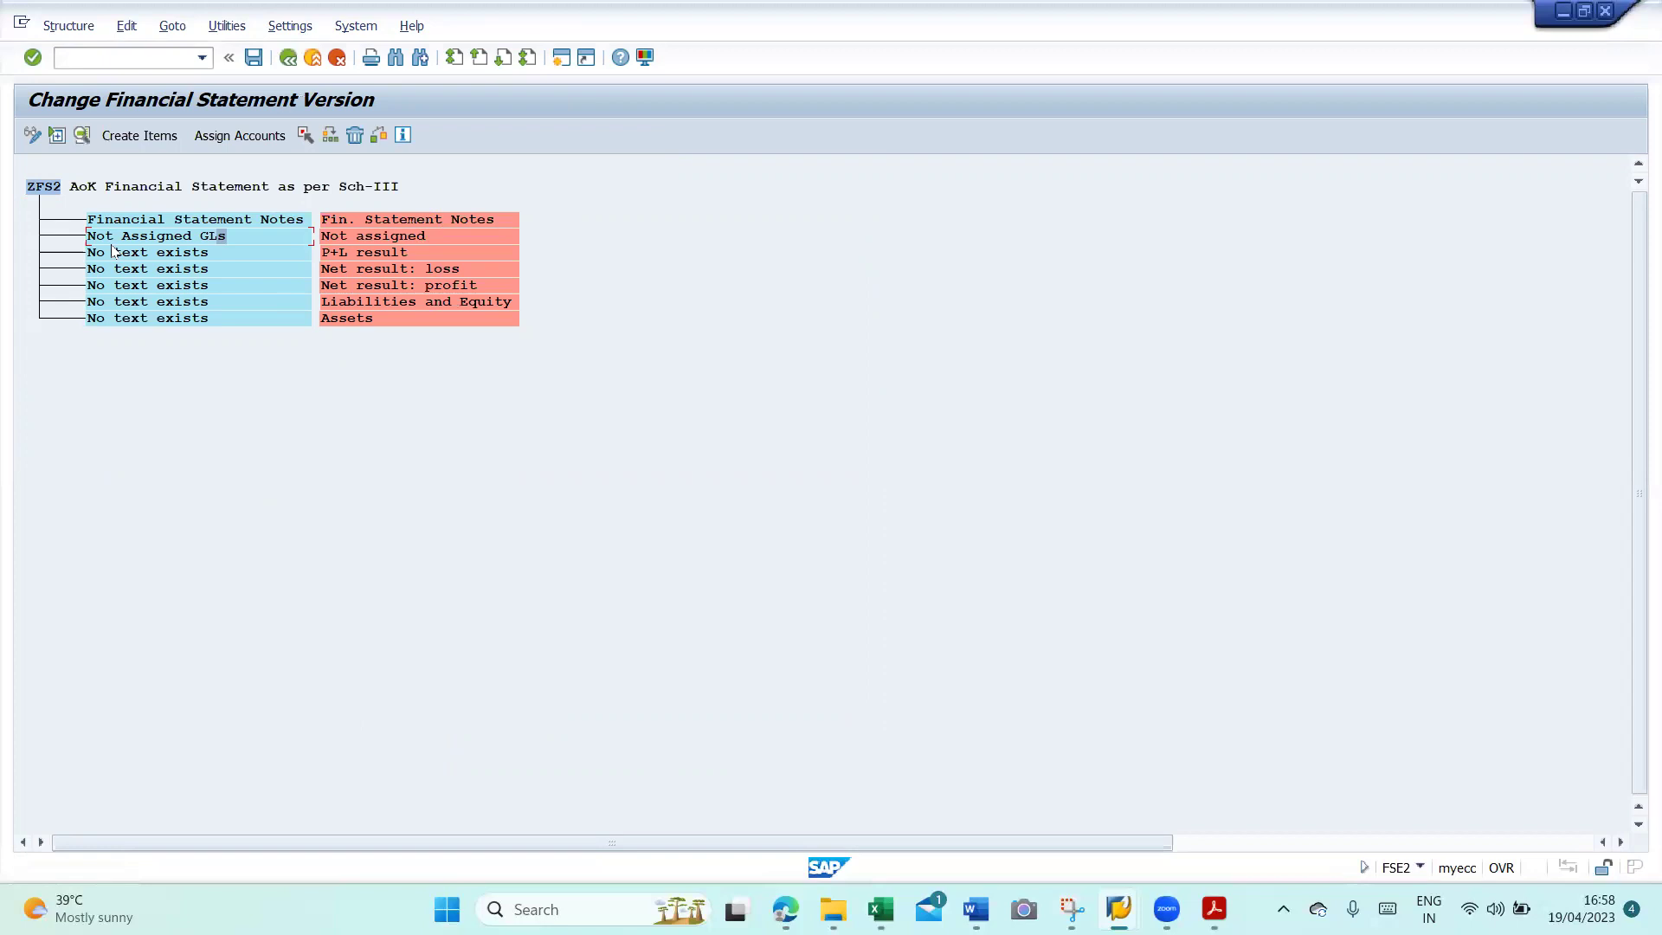
{"action": "left_click", "coordinate": [52, 189]}
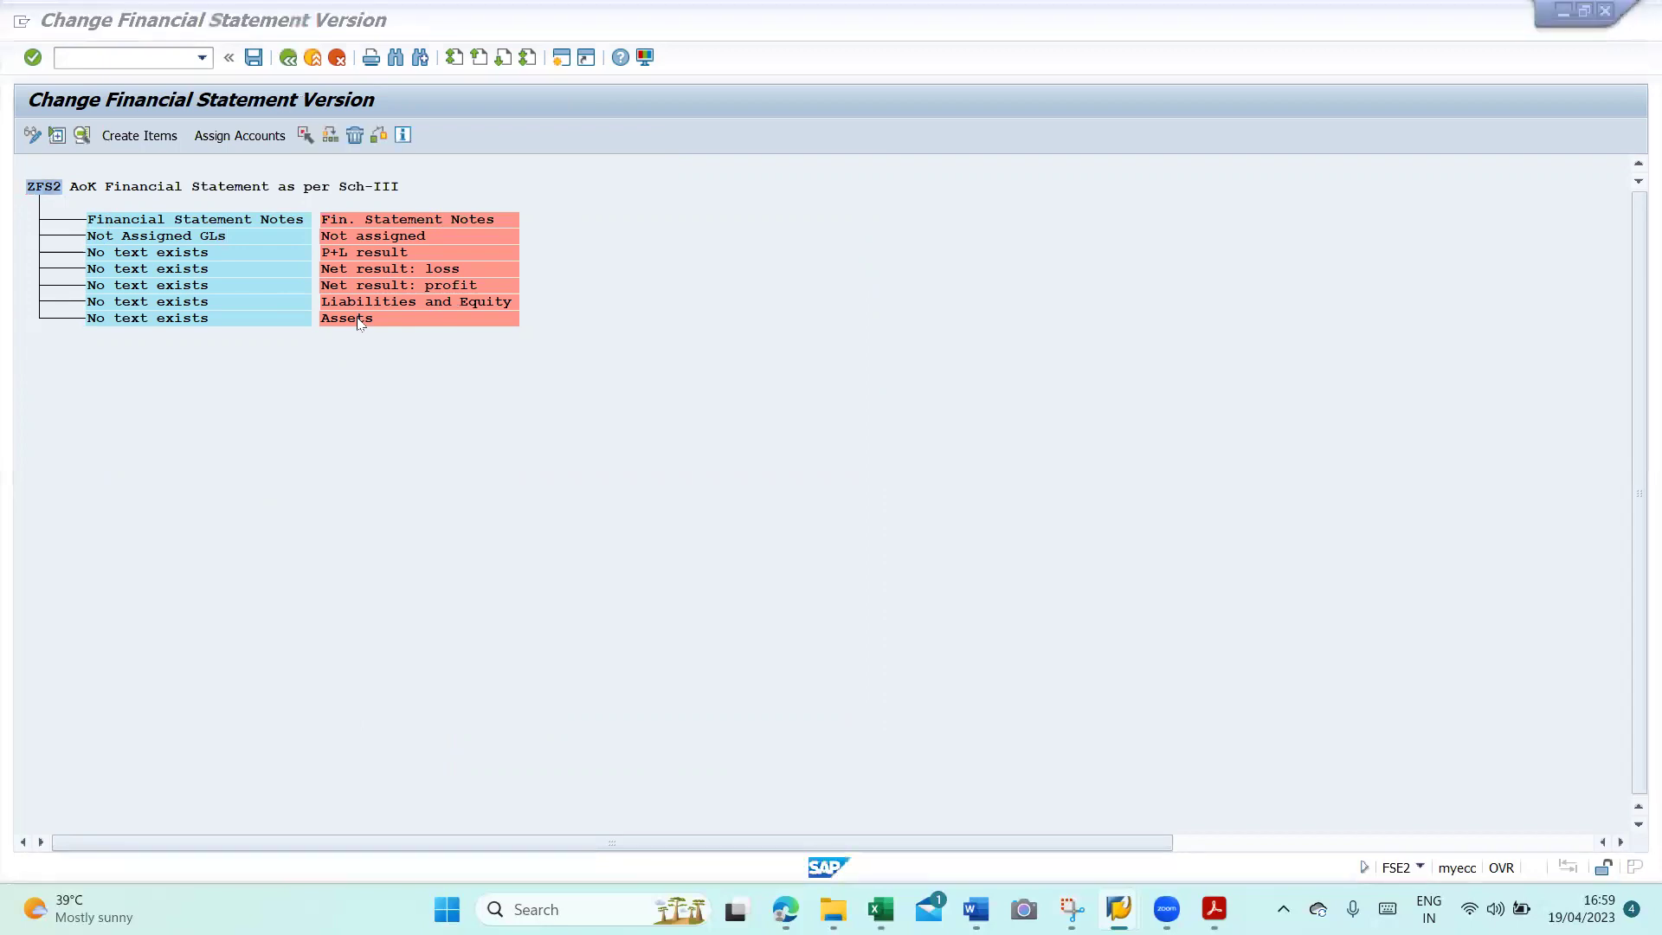
- Review the equity and liabilities headings of the balance sheet format in the Acrobat Reader PDF, and return to SAP
{"action": "key", "text": "alt+Tab"}
{"action": "key", "text": "alt+Tab"}
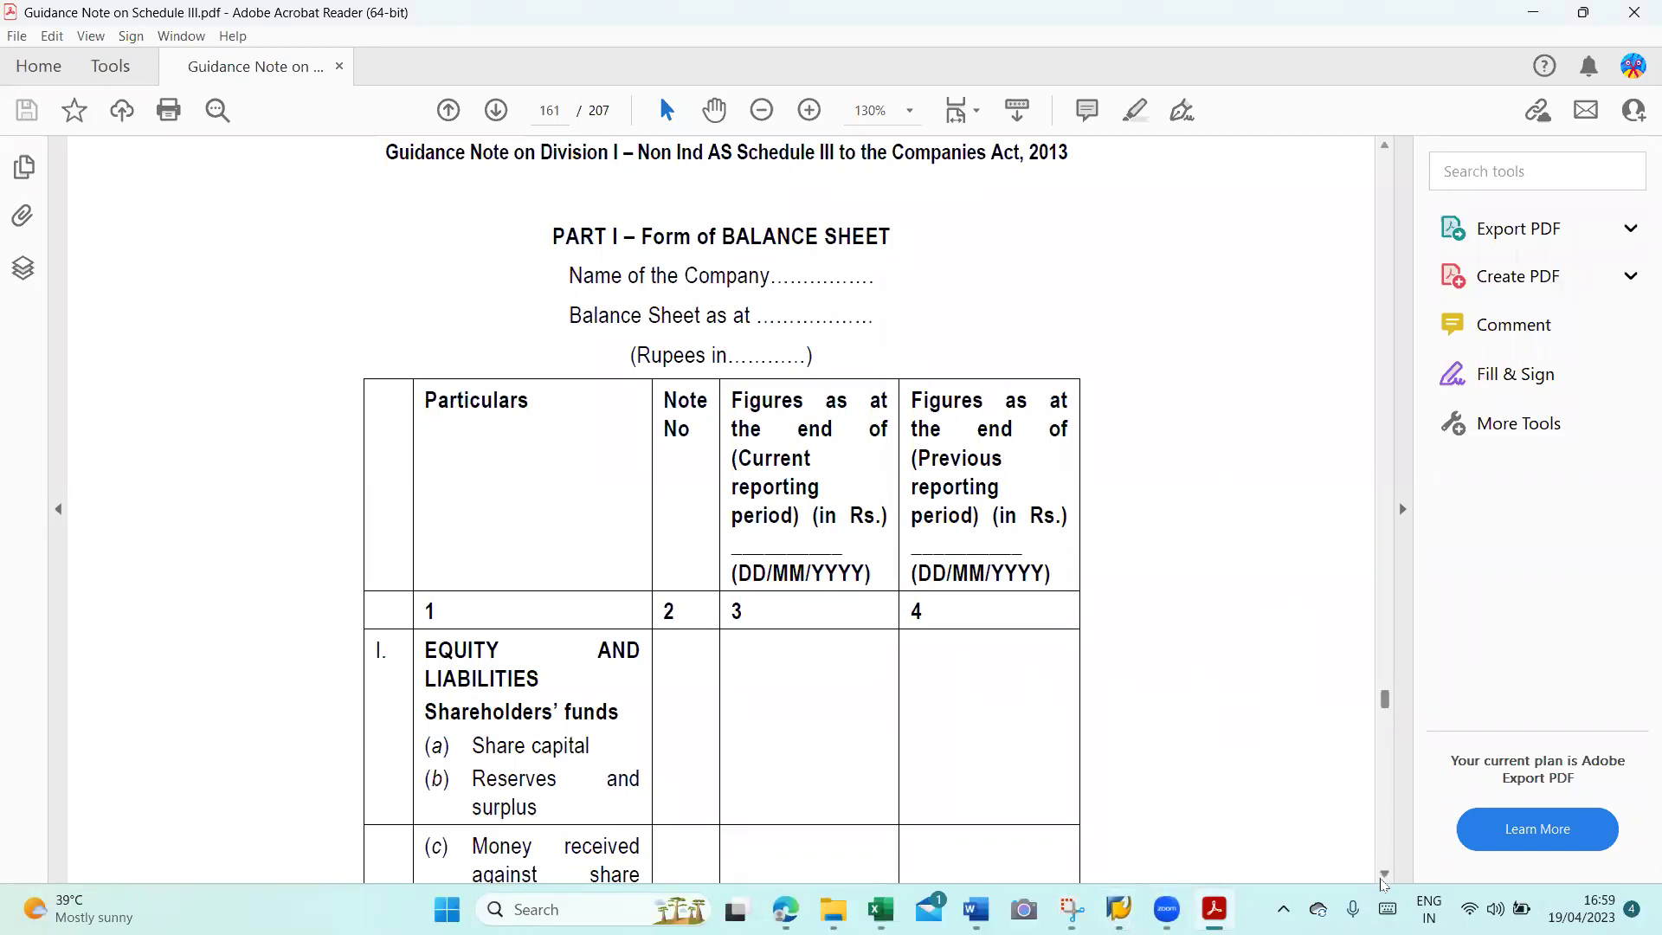
{"action": "left_click_drag", "start_coordinate": [1386, 875], "coordinate": [1386, 875]}
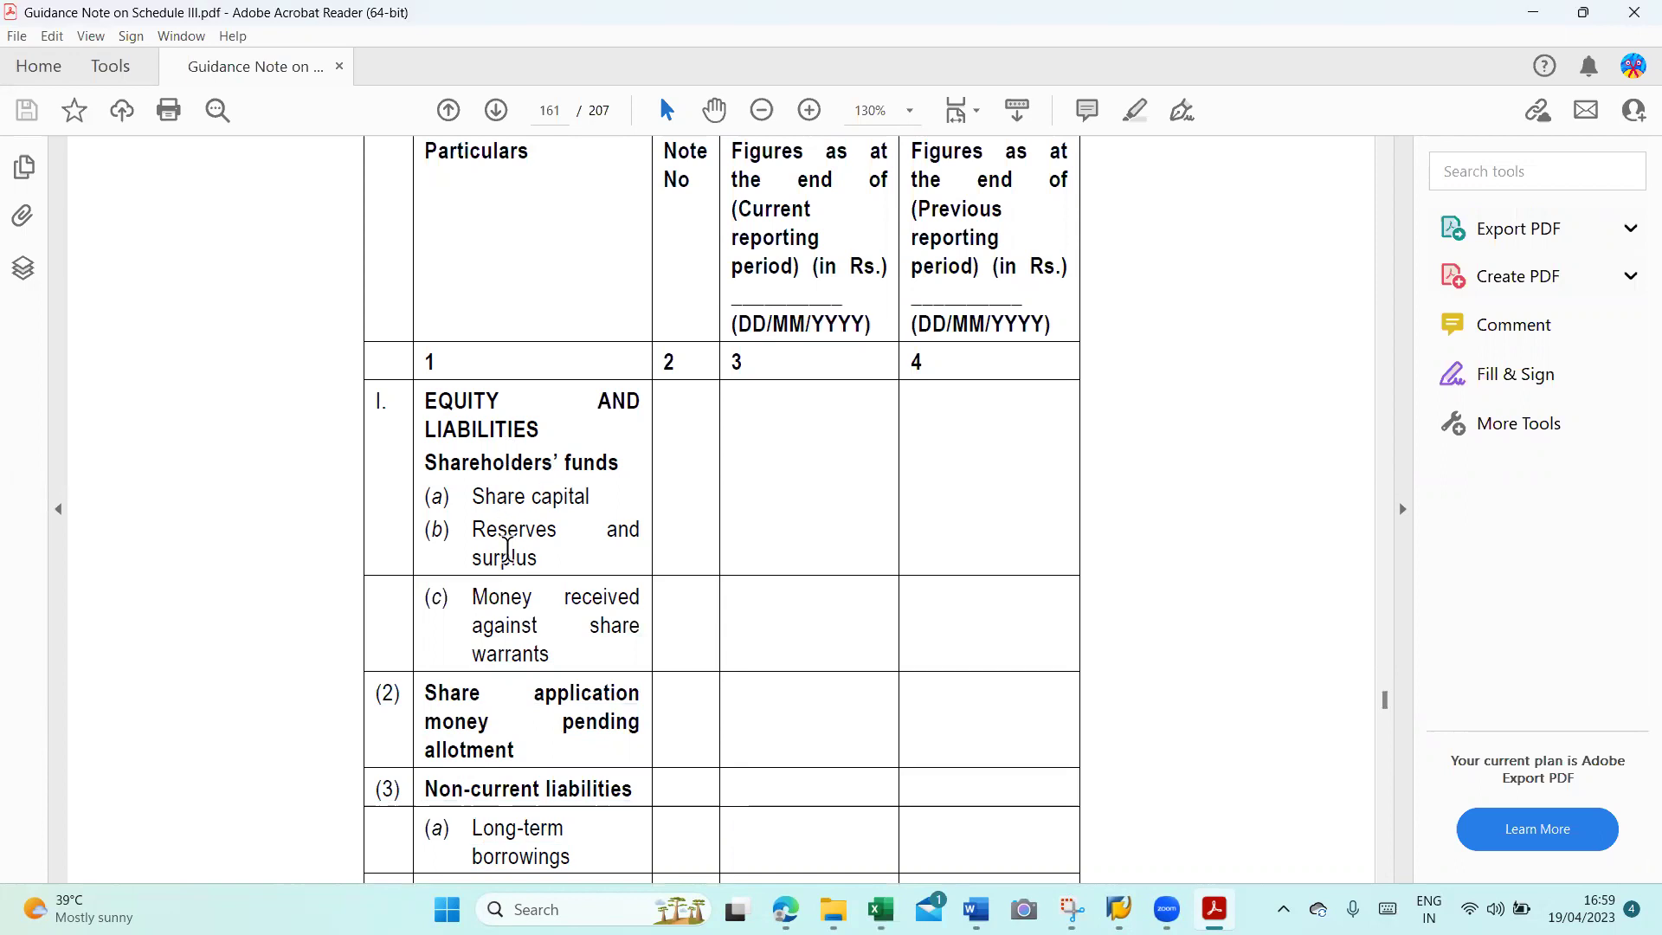
{"action": "key", "text": "alt+Tab"}
{"action": "key", "text": "alt+Tab"}
{"action": "key", "text": "alt+Tab"}
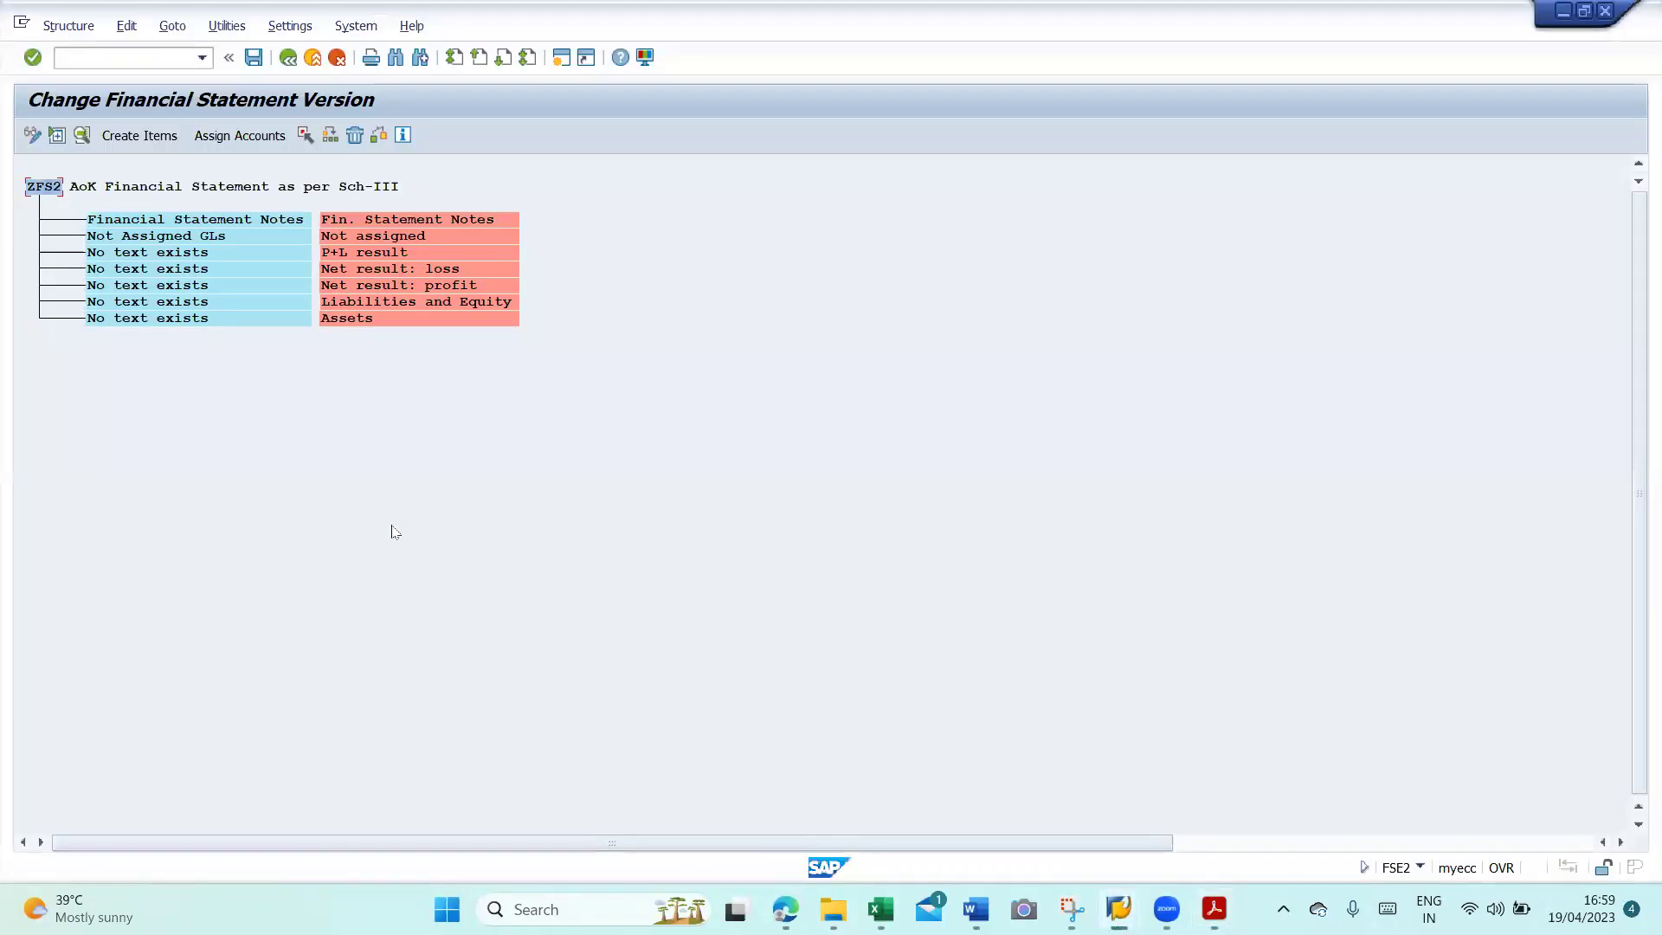
- Set the item text of the Liabilities and Equity node to "Equity and Liabilities", checking the wording against the Schedule III PDF
{"action": "left_click", "coordinate": [153, 303]}
{"action": "double_click", "coordinate": [153, 305]}
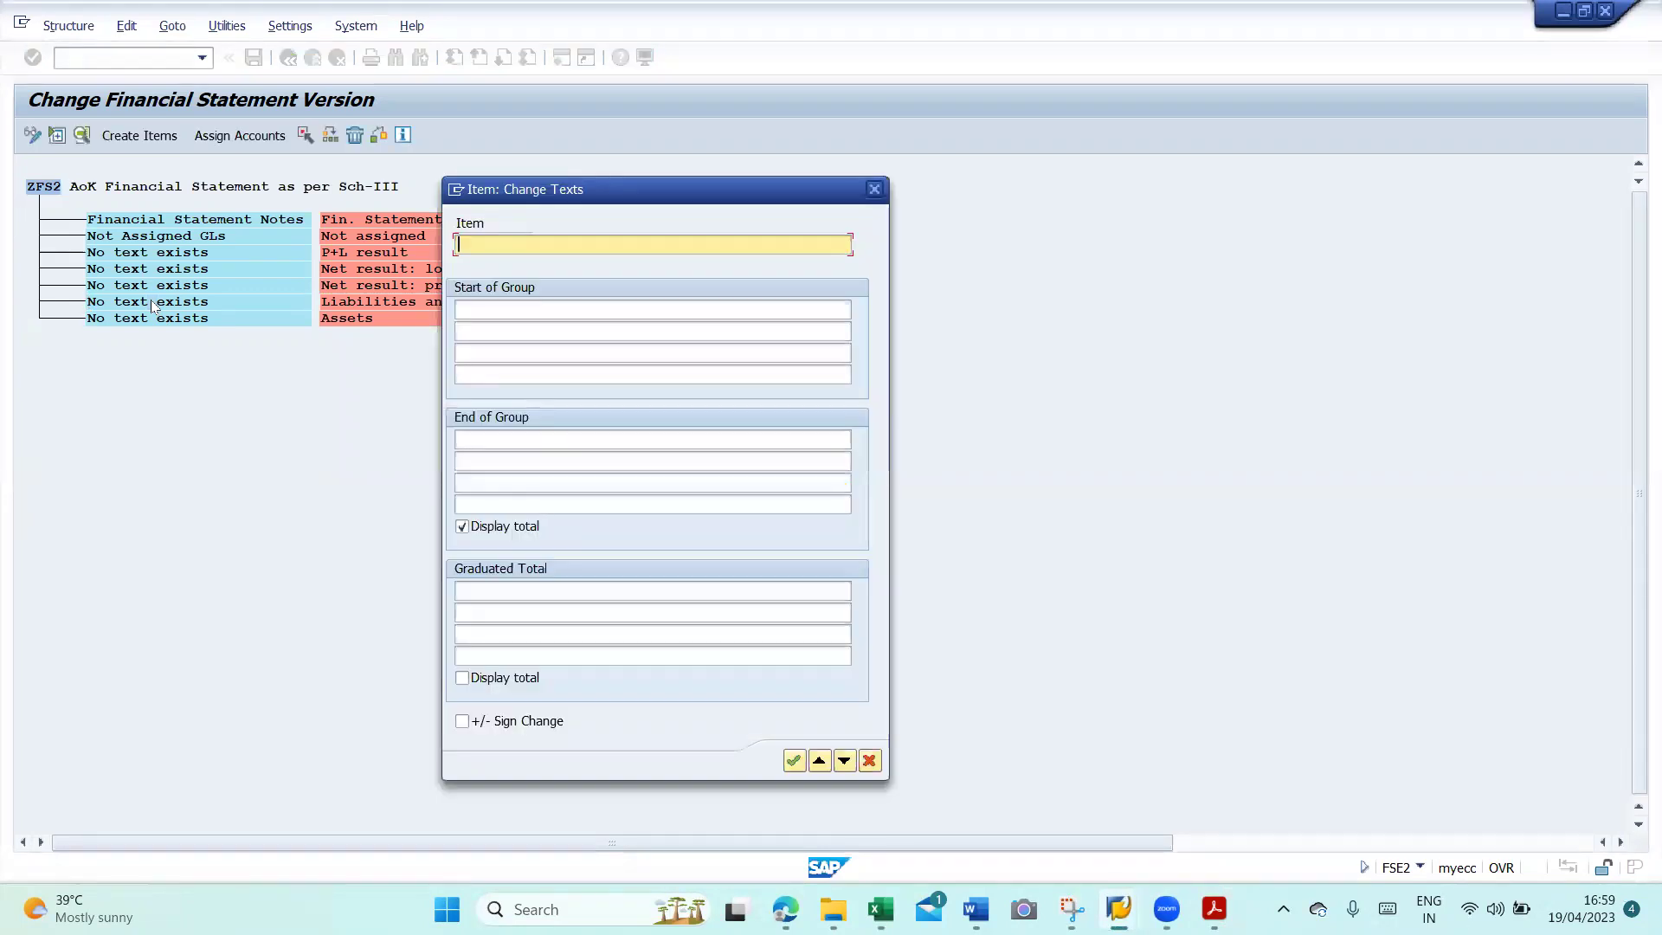
{"action": "key", "text": "alt+Tab"}
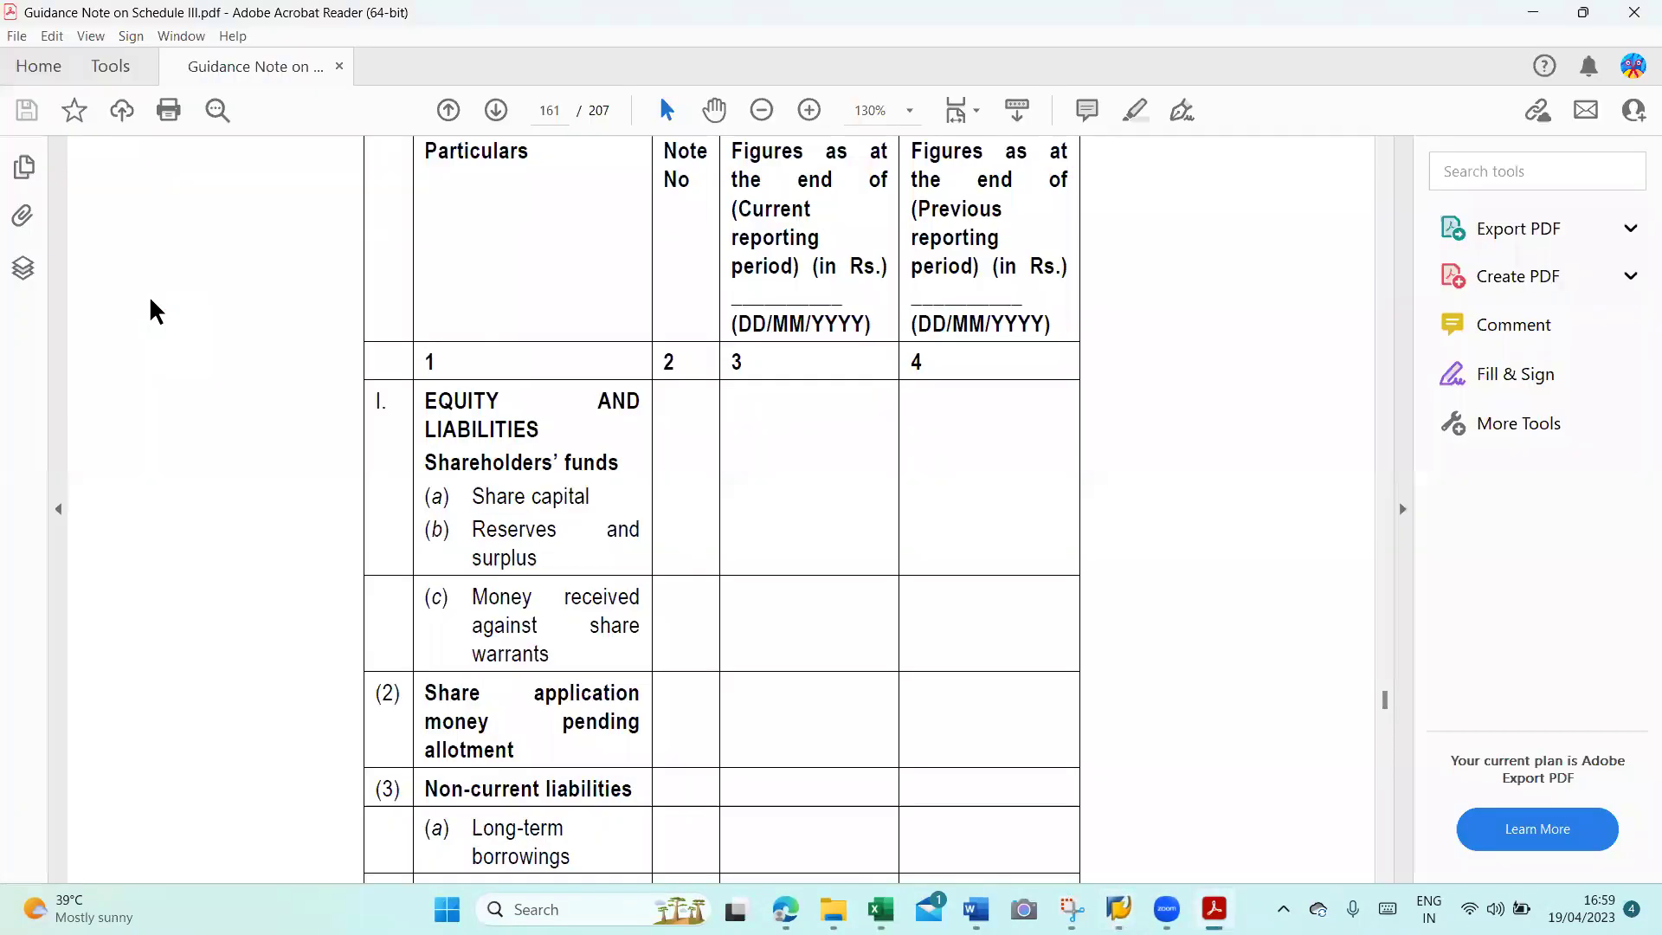
{"action": "key", "text": "alt+Tab"}
{"action": "type", "text": "Equi"}
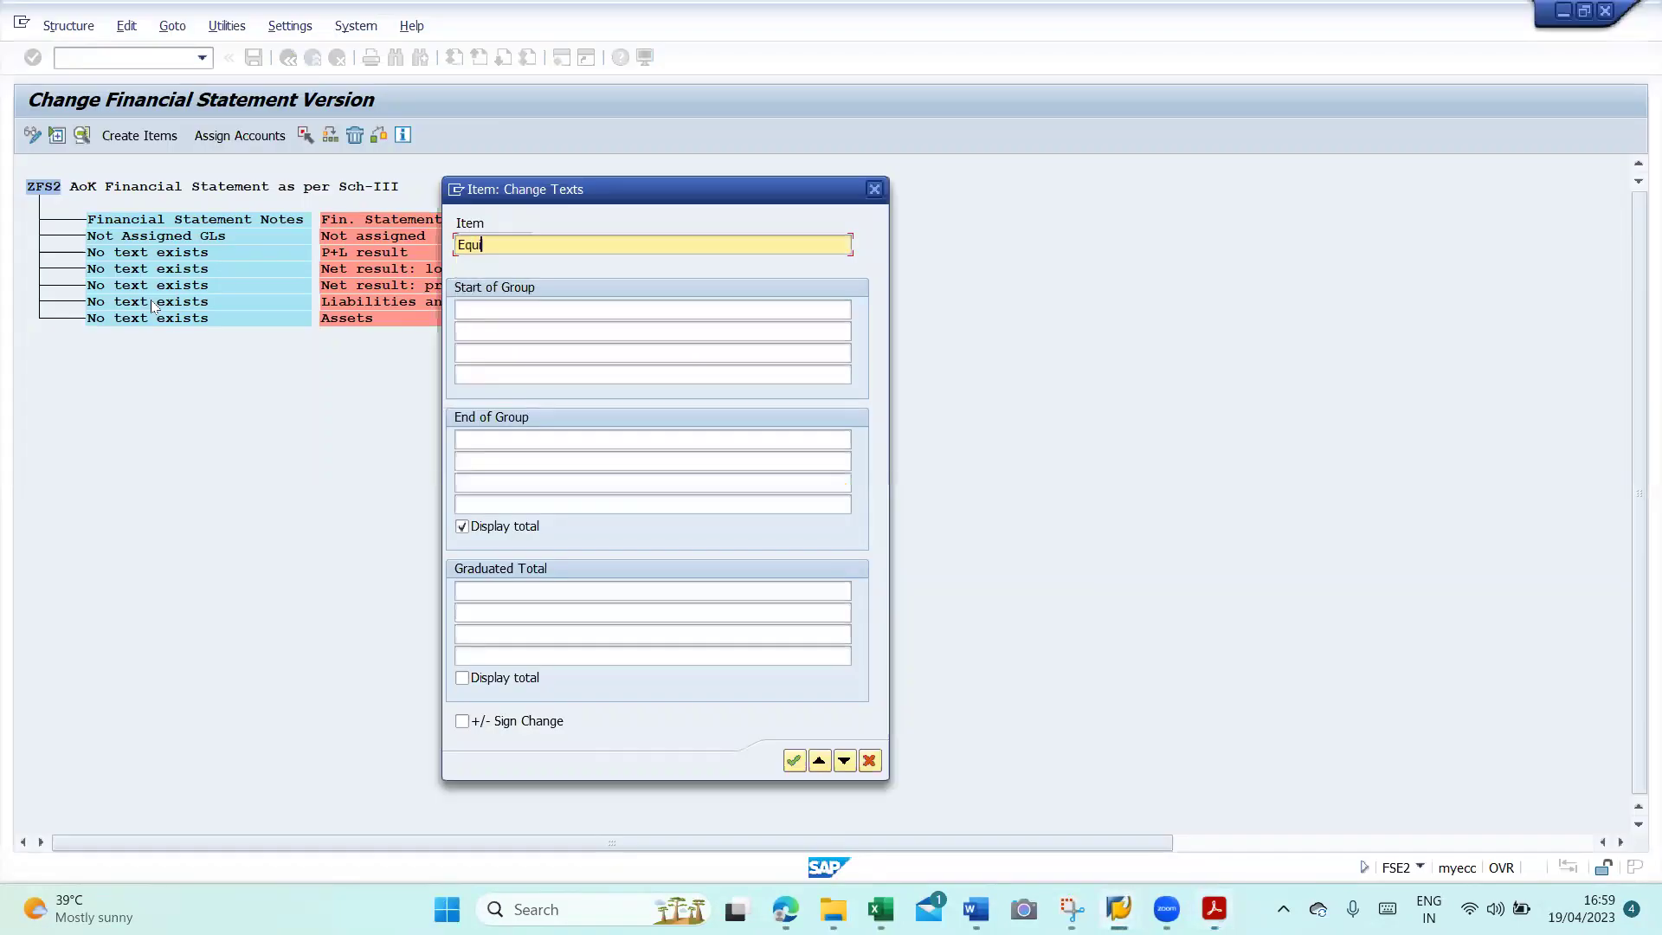
{"action": "key", "text": "Down"}
{"action": "key", "text": "Return"}
{"action": "left_click", "coordinate": [794, 761]}
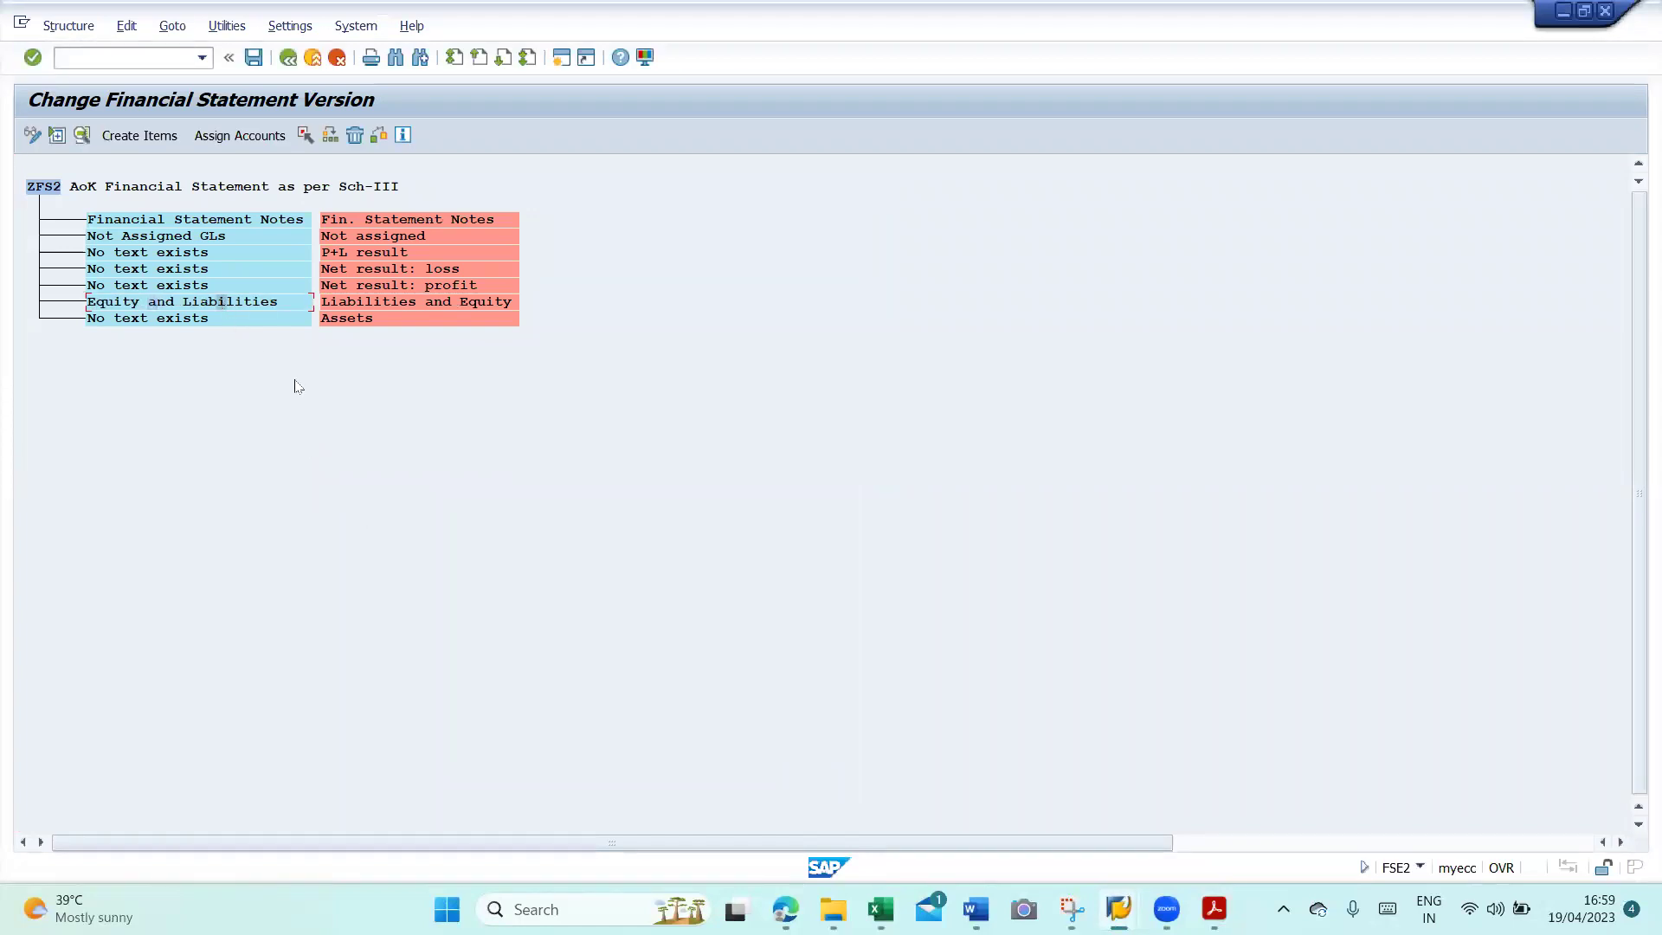
- Check the equity and liabilities headings in the Schedule III PDF, and open item creation for the Equity and Liabilities node in SAP
{"action": "key", "text": "alt+Tab"}
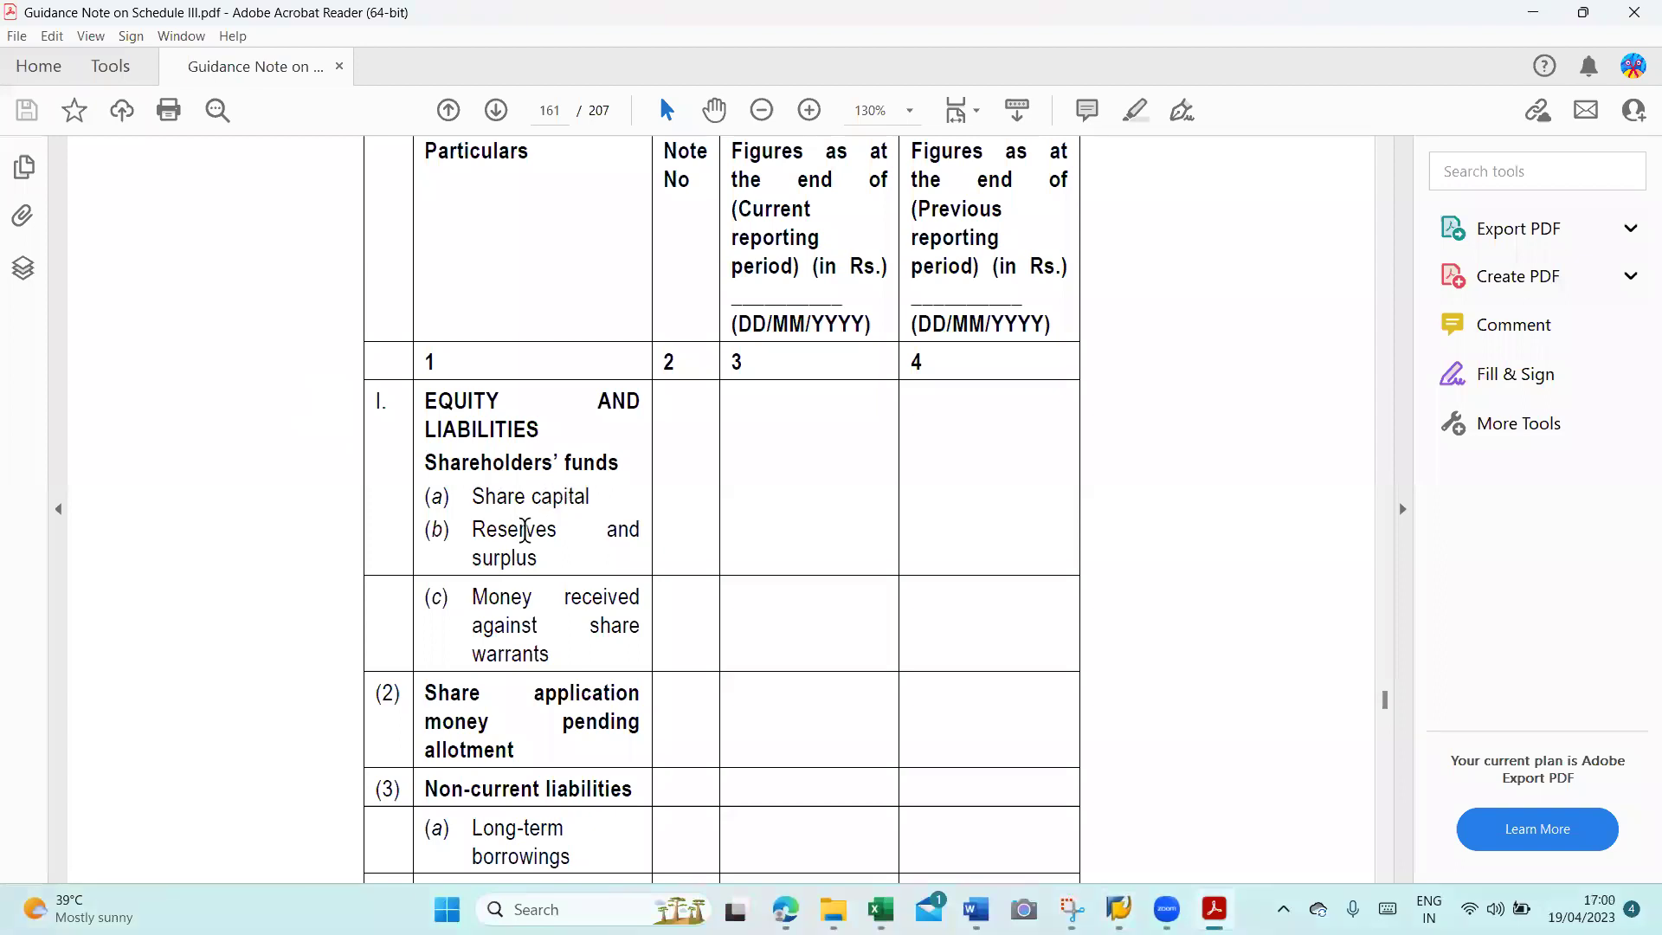
{"action": "key", "text": "alt+Tab"}
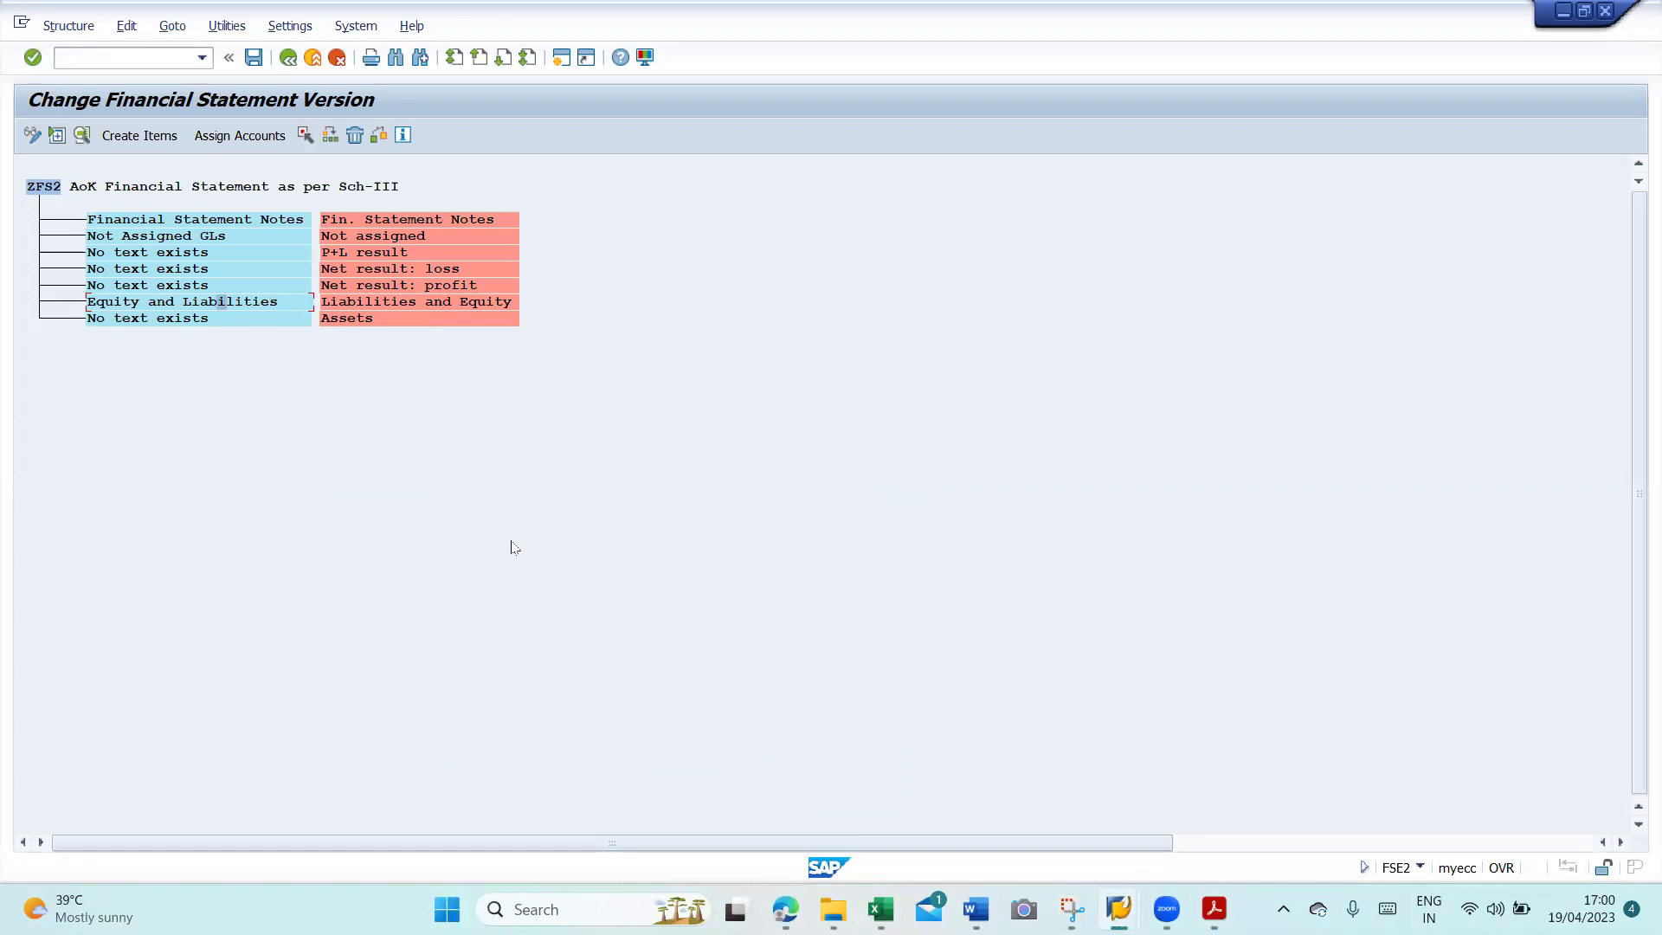
{"action": "left_click", "coordinate": [162, 305]}
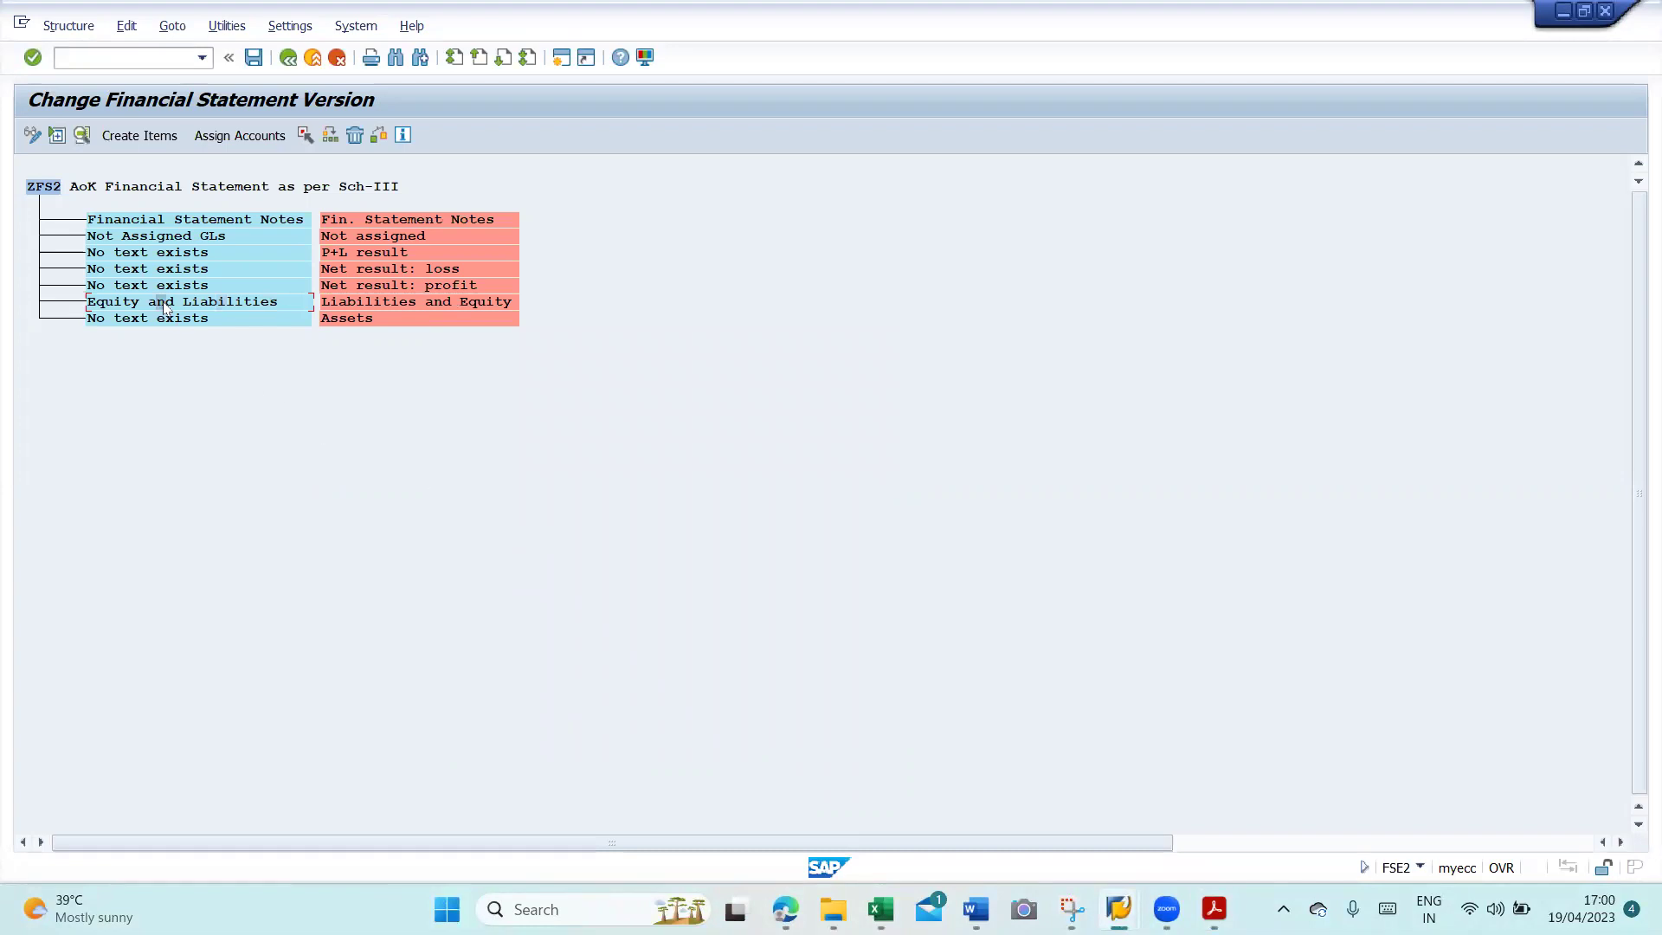
{"action": "left_click", "coordinate": [135, 136]}
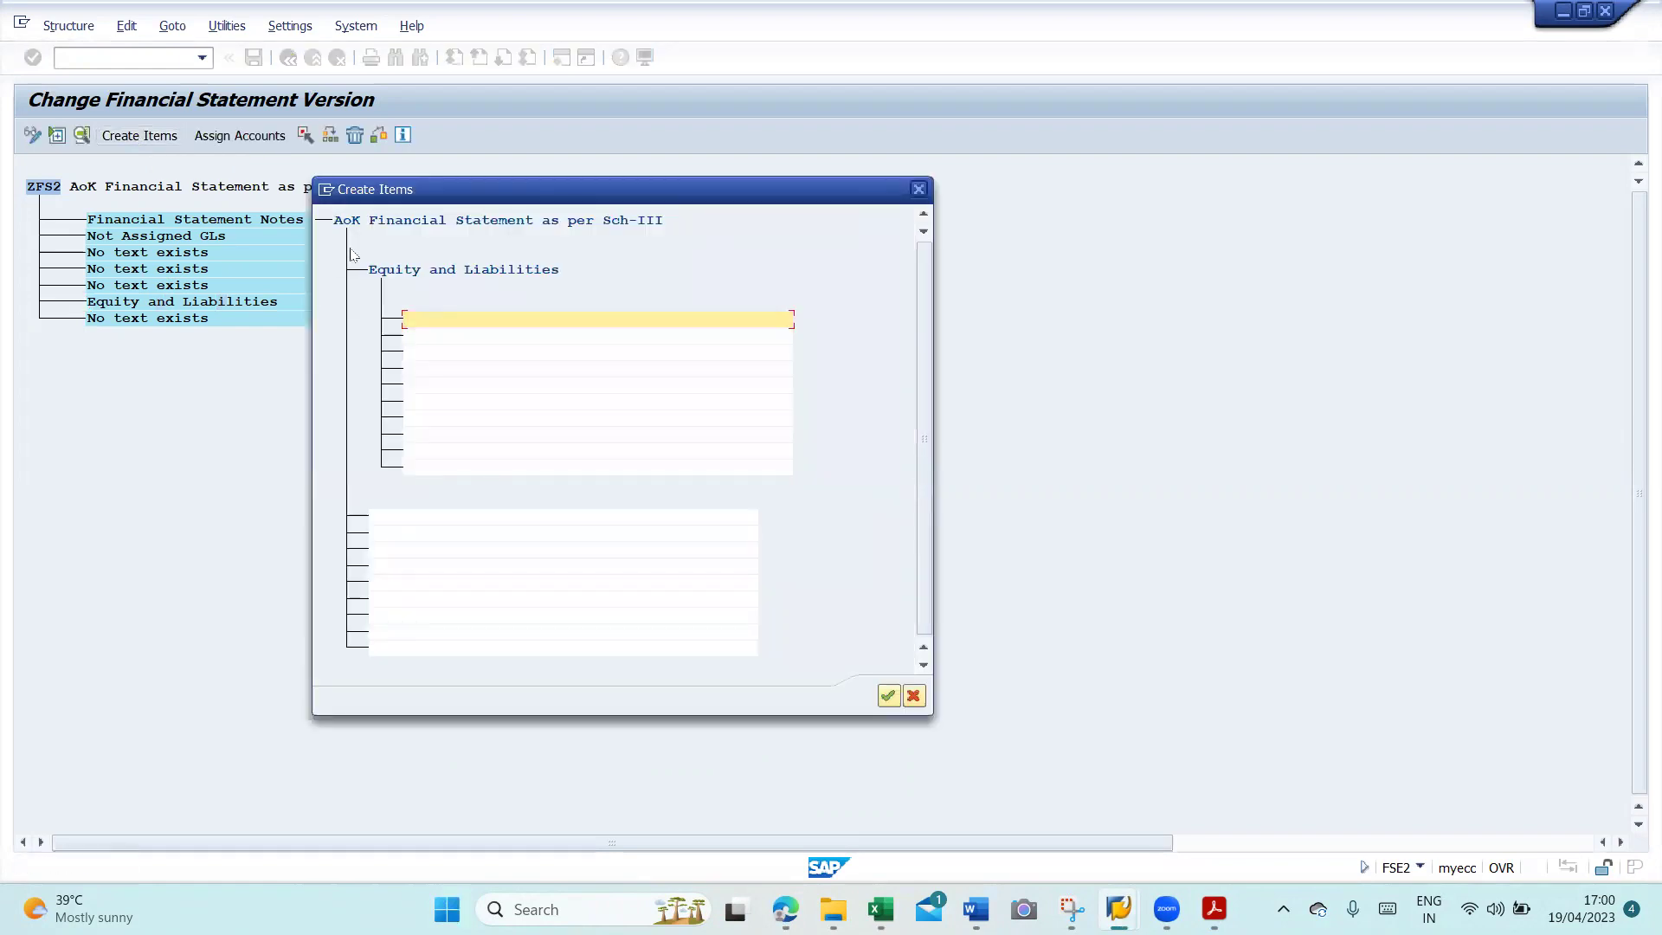
- Enter "Share Capital" and "Reserves and Surplus" as items directly under Equity and Liabilities, following the PDF wording
{"action": "key", "text": "alt+Tab"}
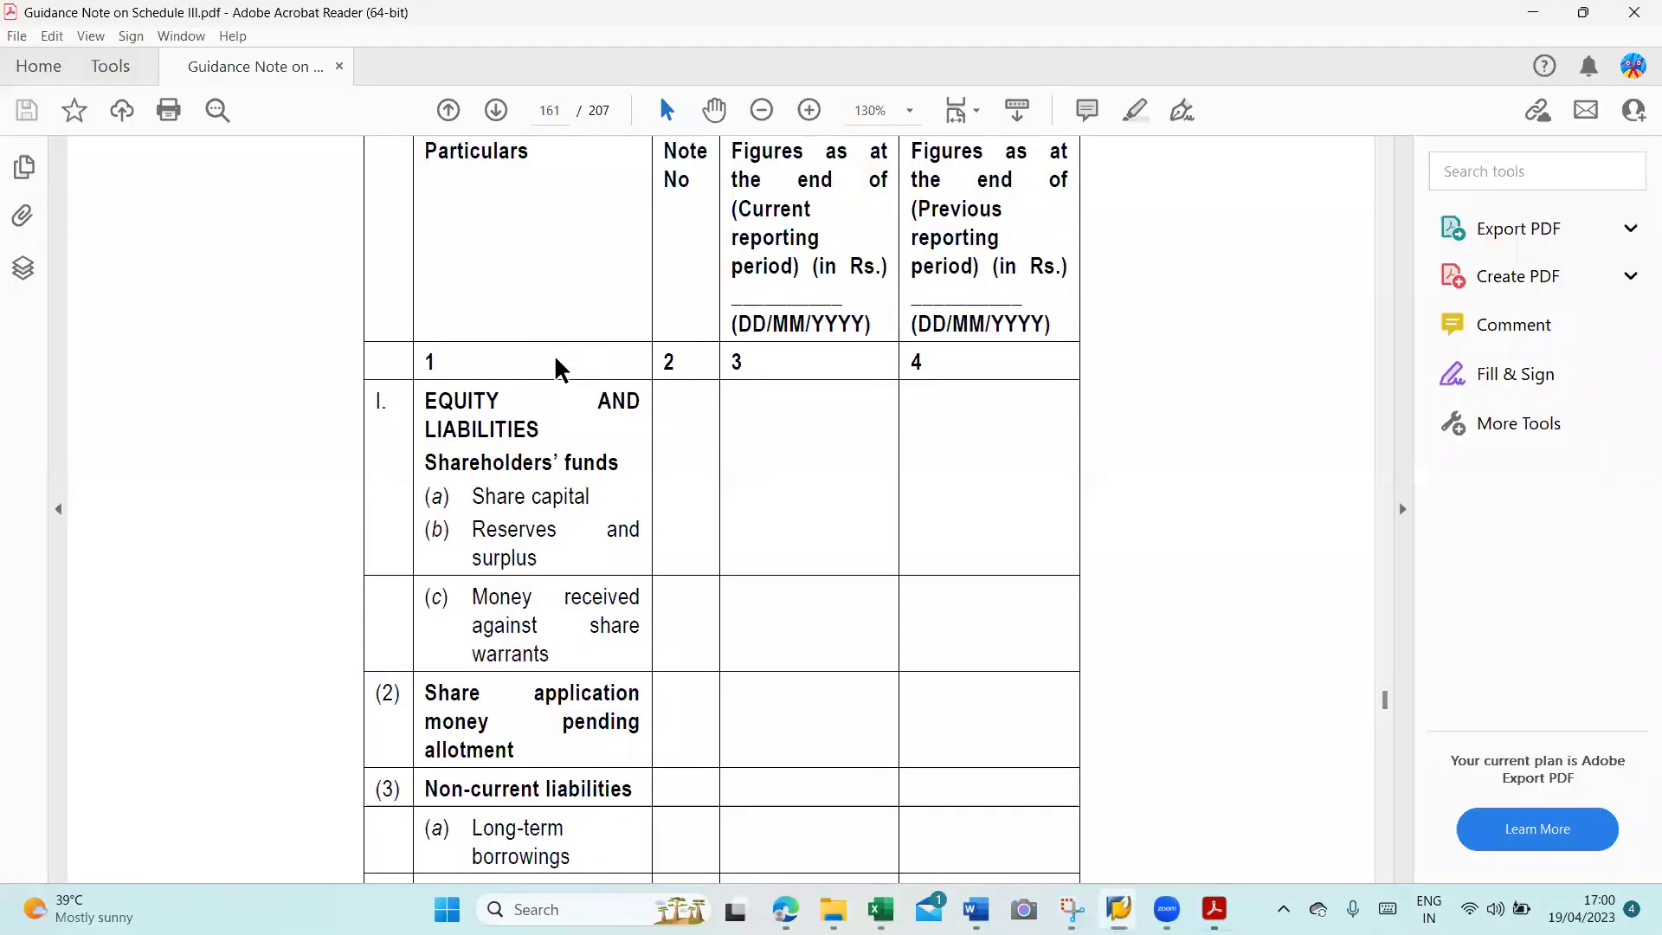
{"action": "key", "text": "alt+Tab"}
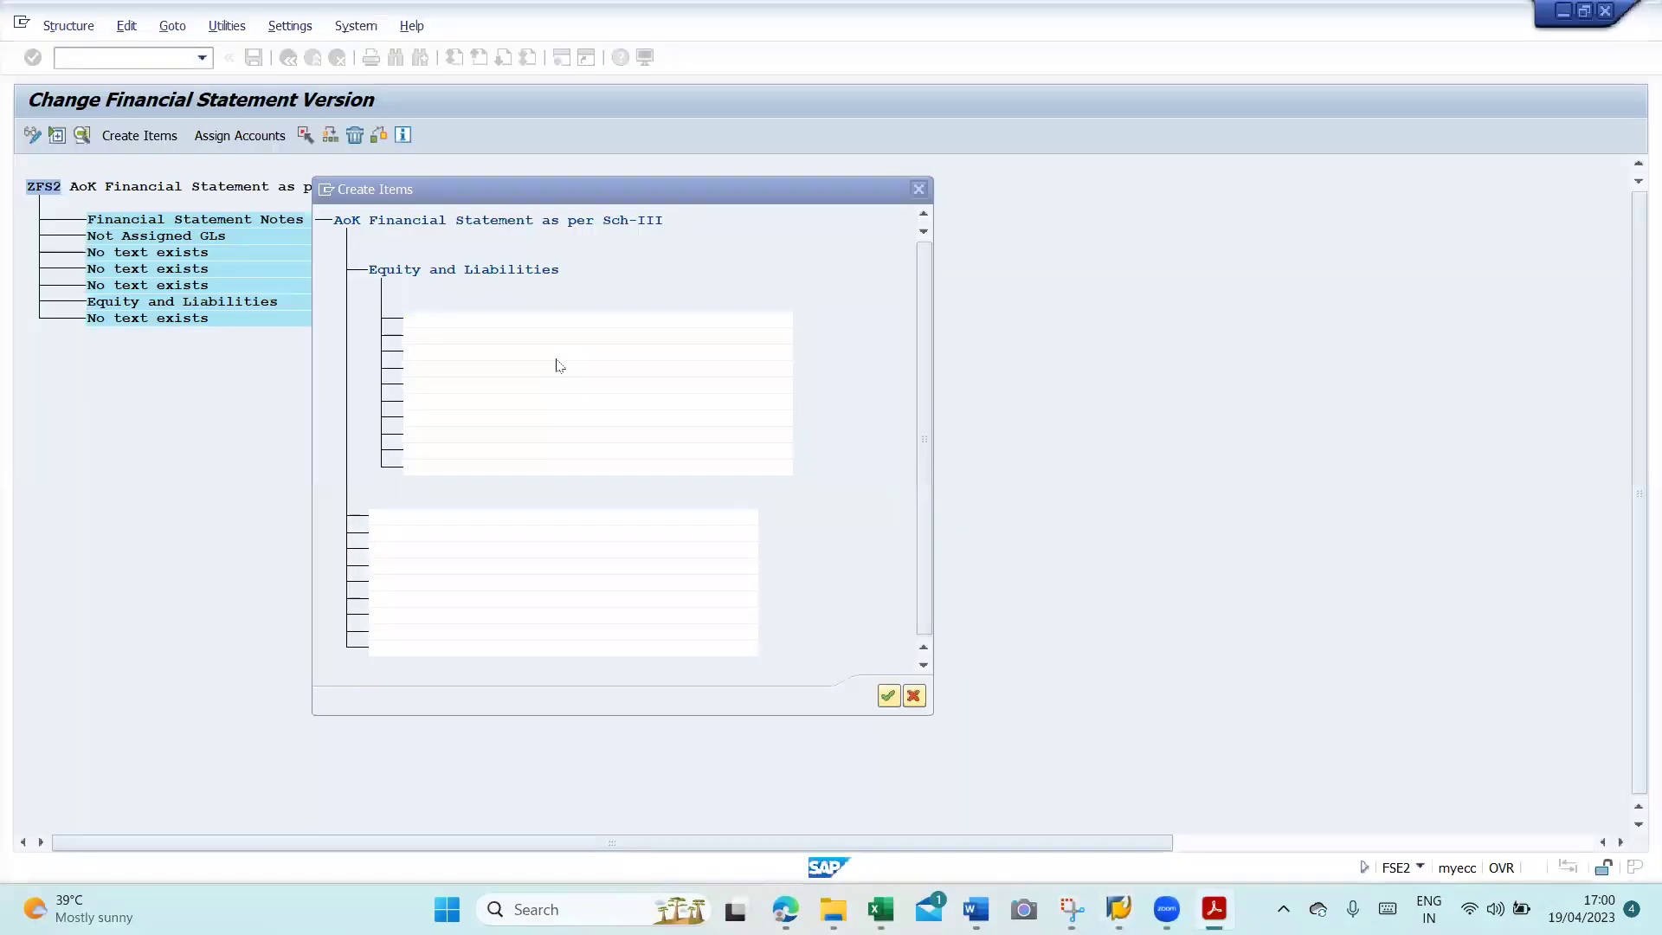
{"action": "type", "text": "Share C"}
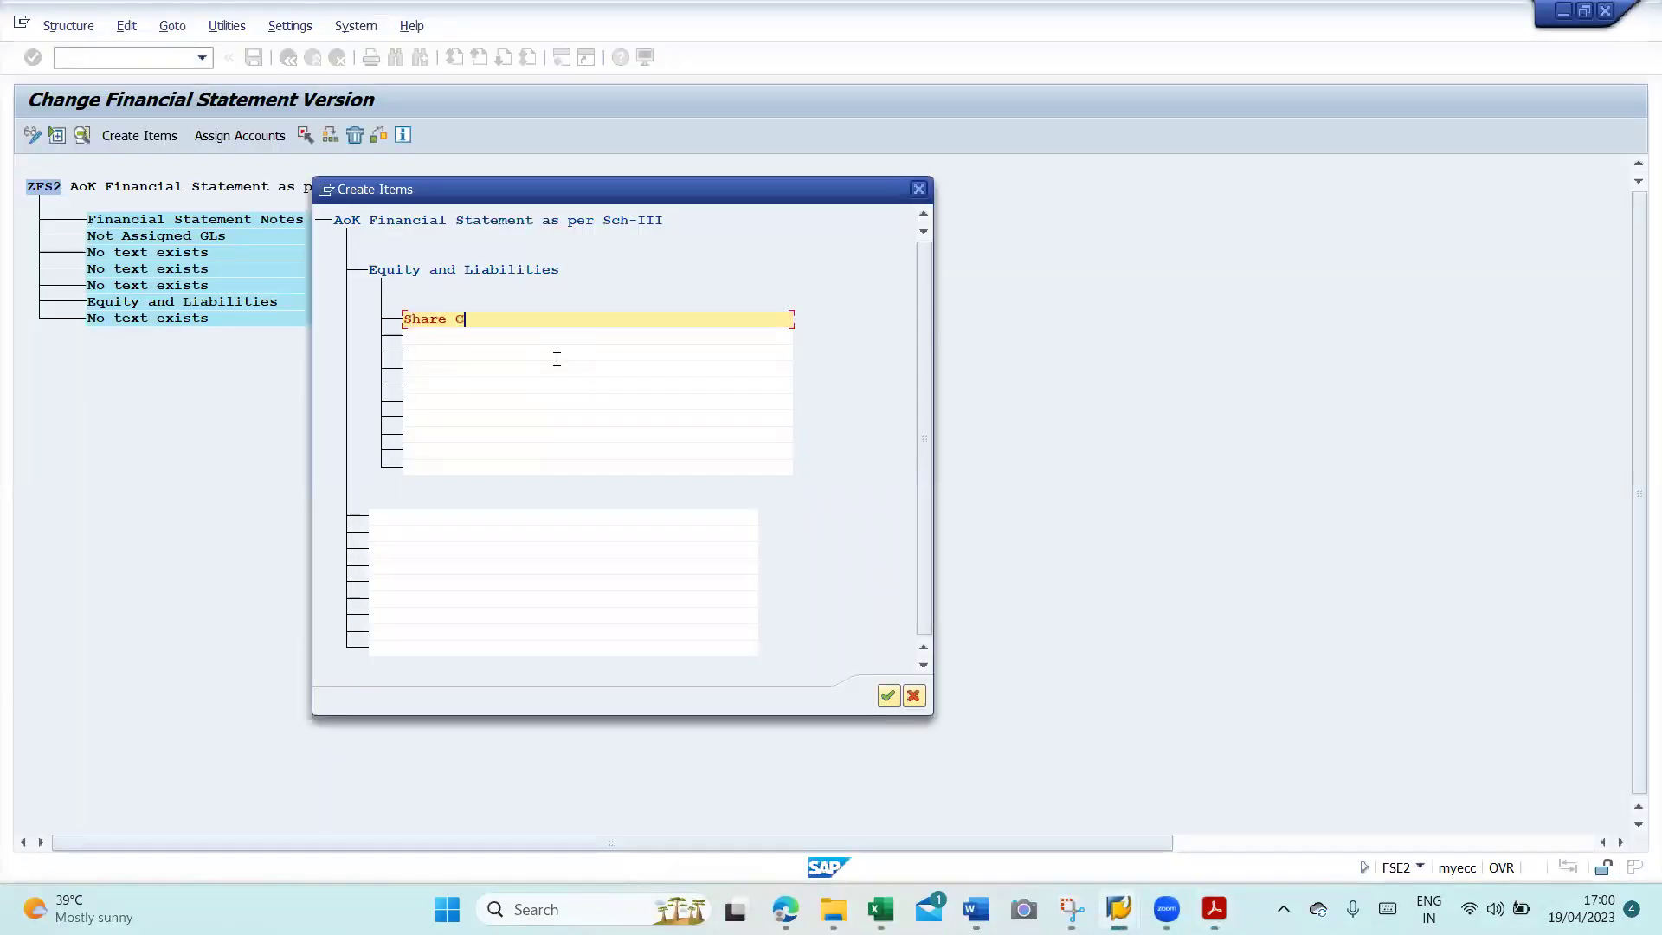
{"action": "type", "text": "apital"}
{"action": "left_click", "coordinate": [513, 346]}
{"action": "left_click", "coordinate": [486, 338]}
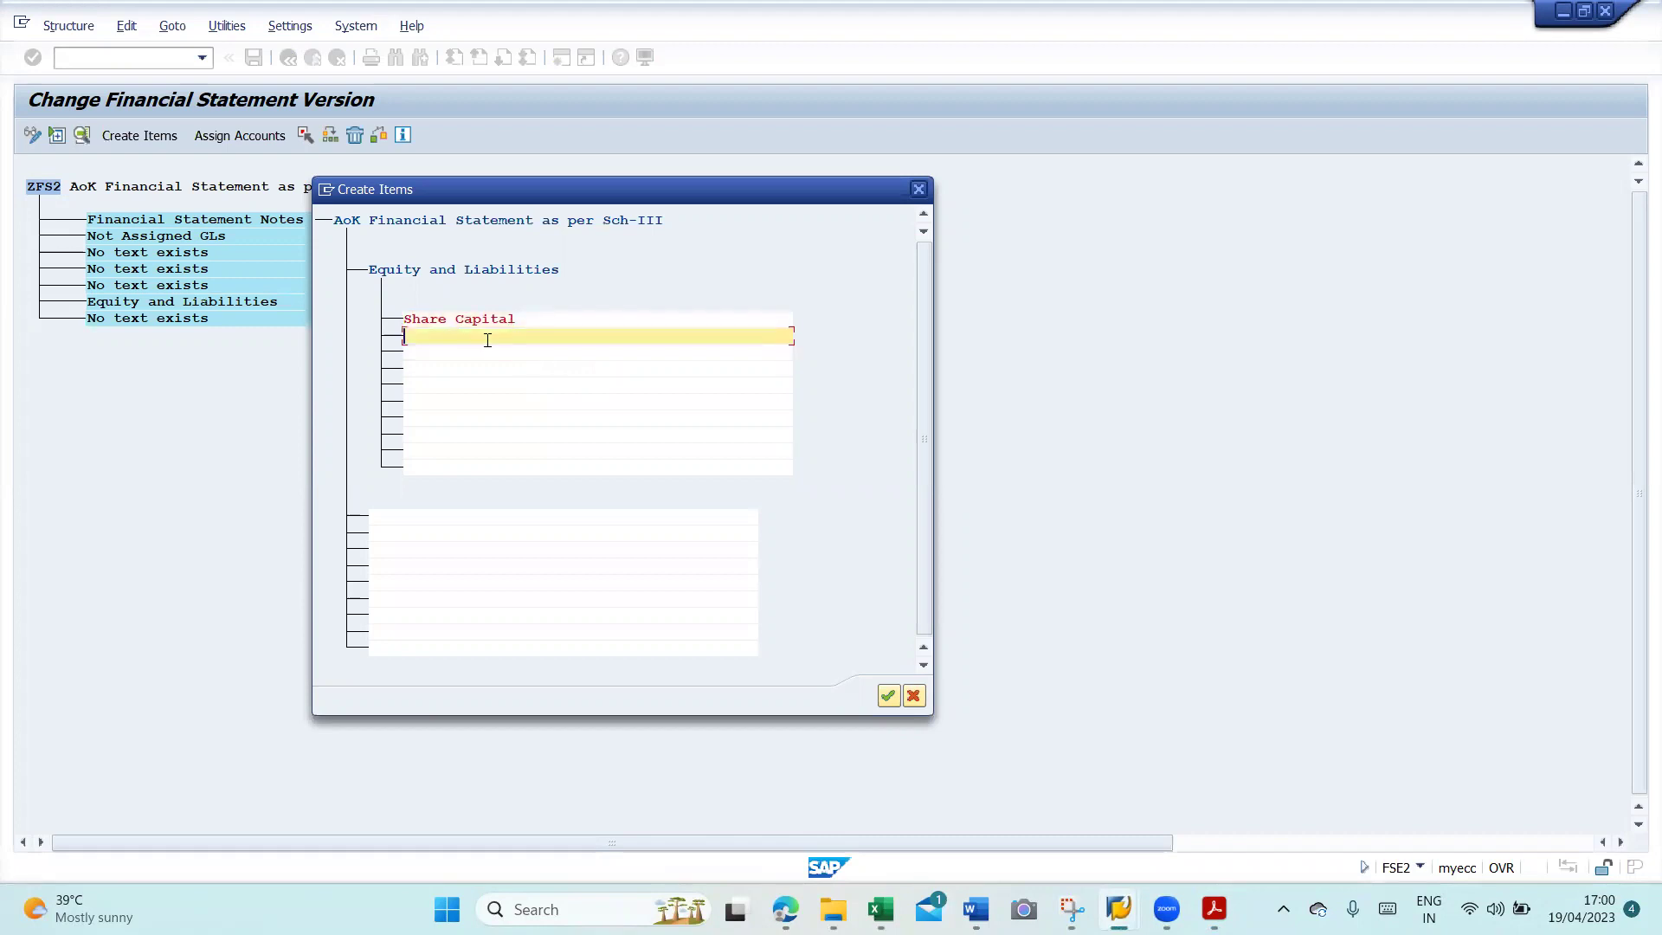
{"action": "key", "text": "alt+Tab"}
{"action": "key", "text": "alt+Tab"}
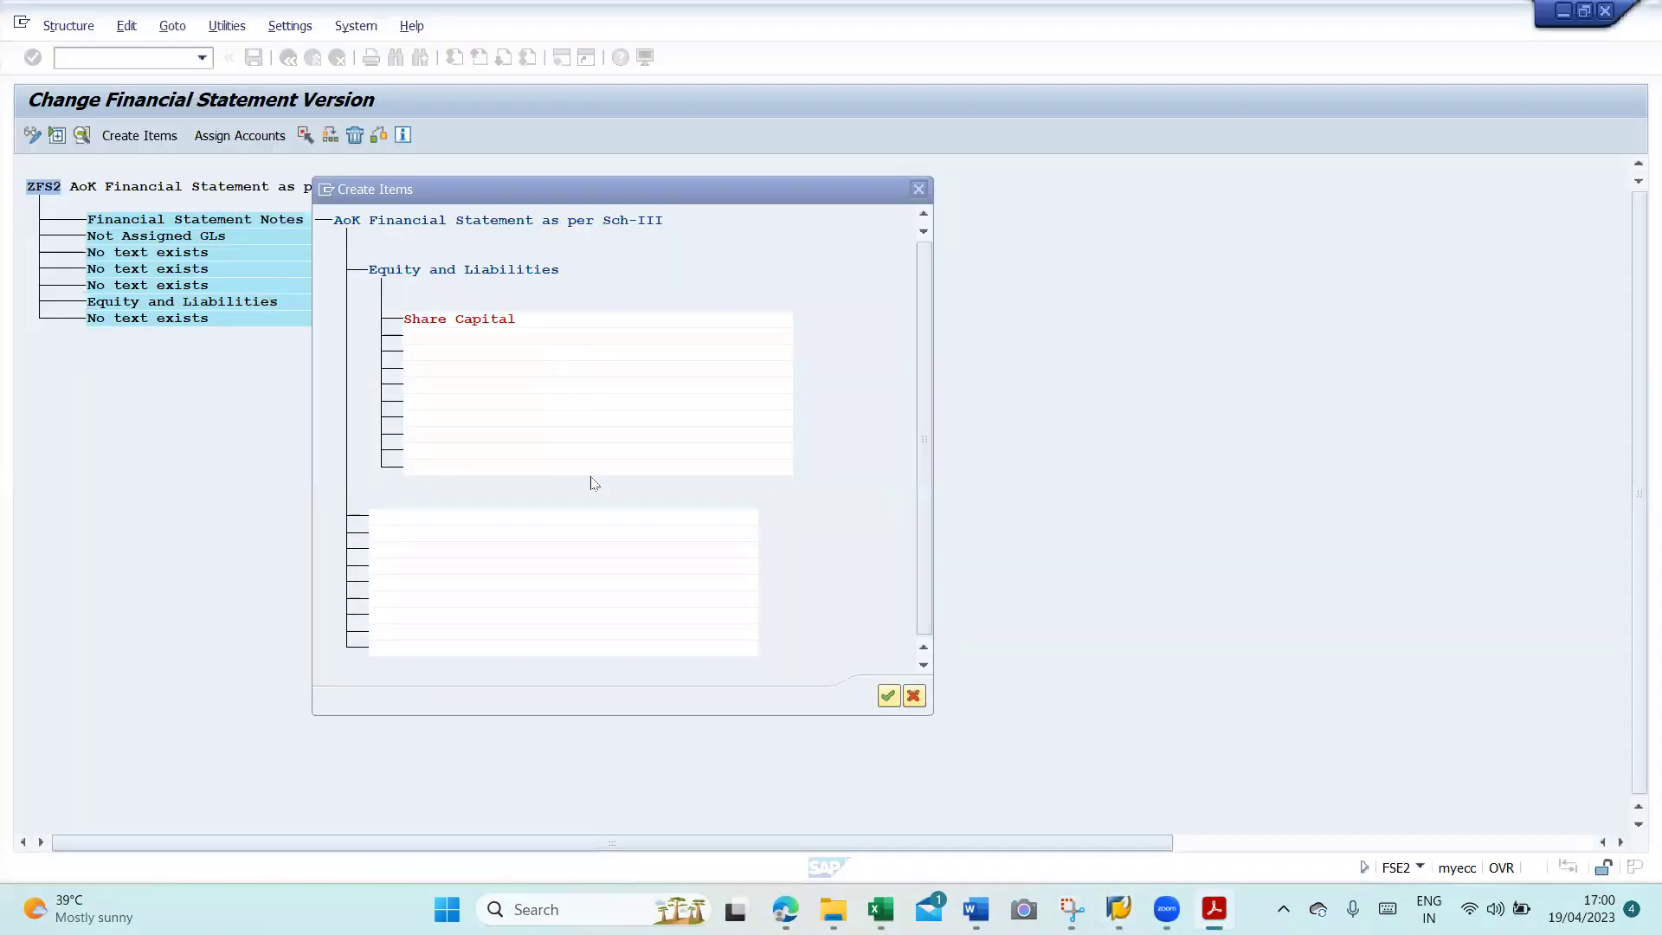
{"action": "type", "text": "Reserves "}
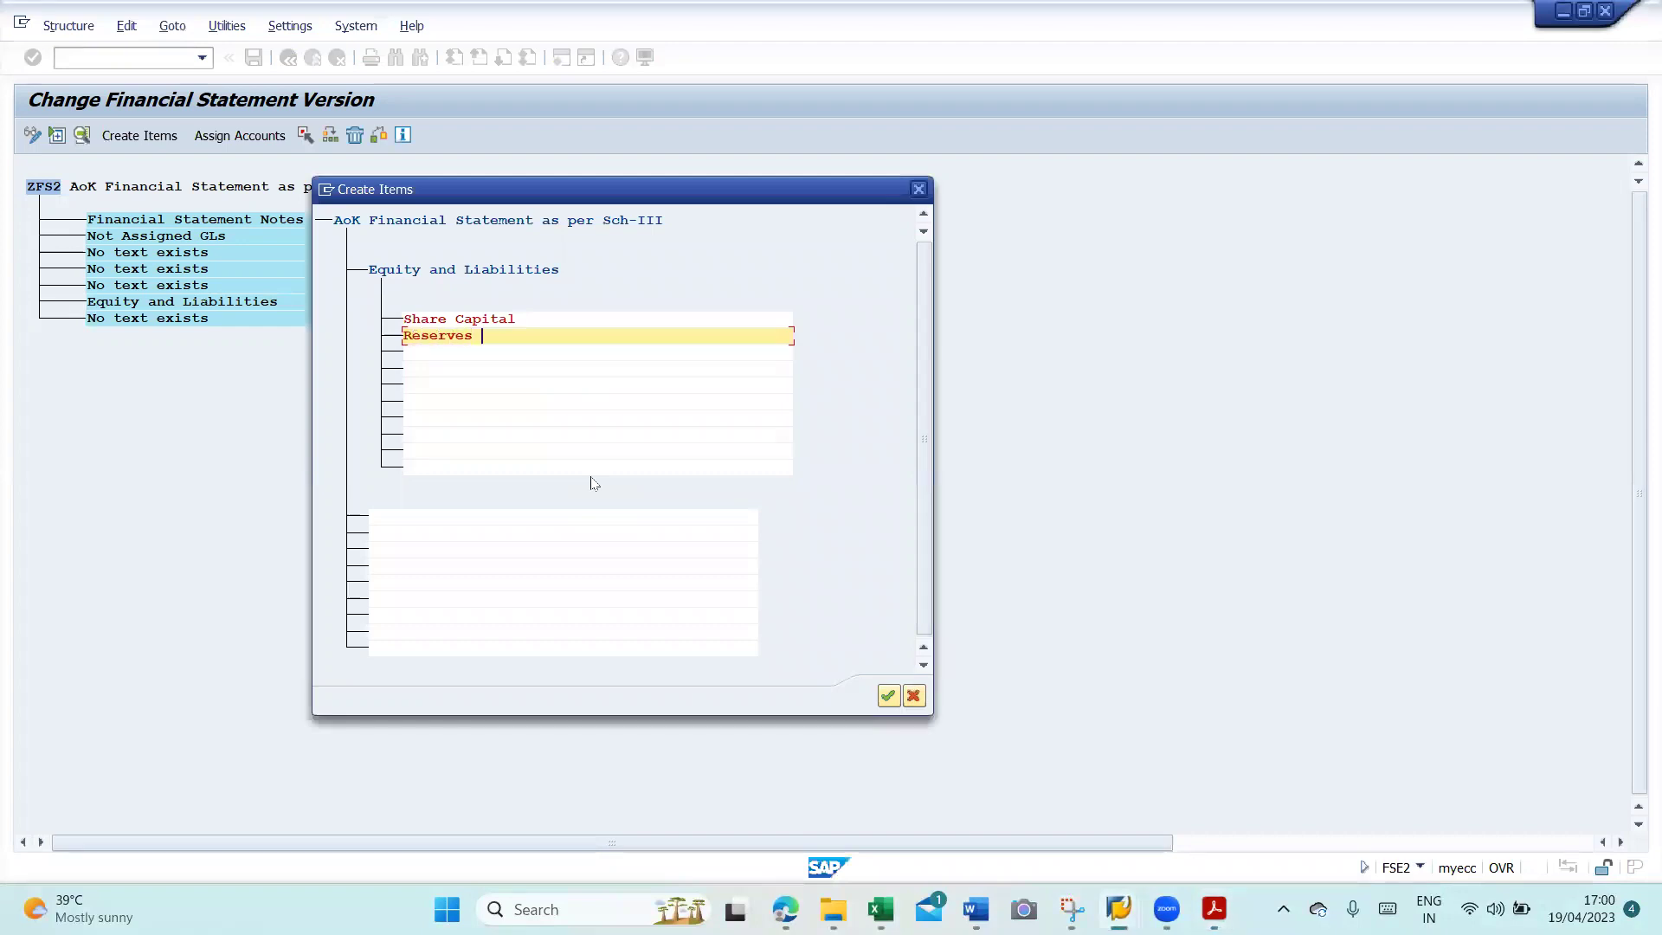
{"action": "type", "text": "and Surplus"}
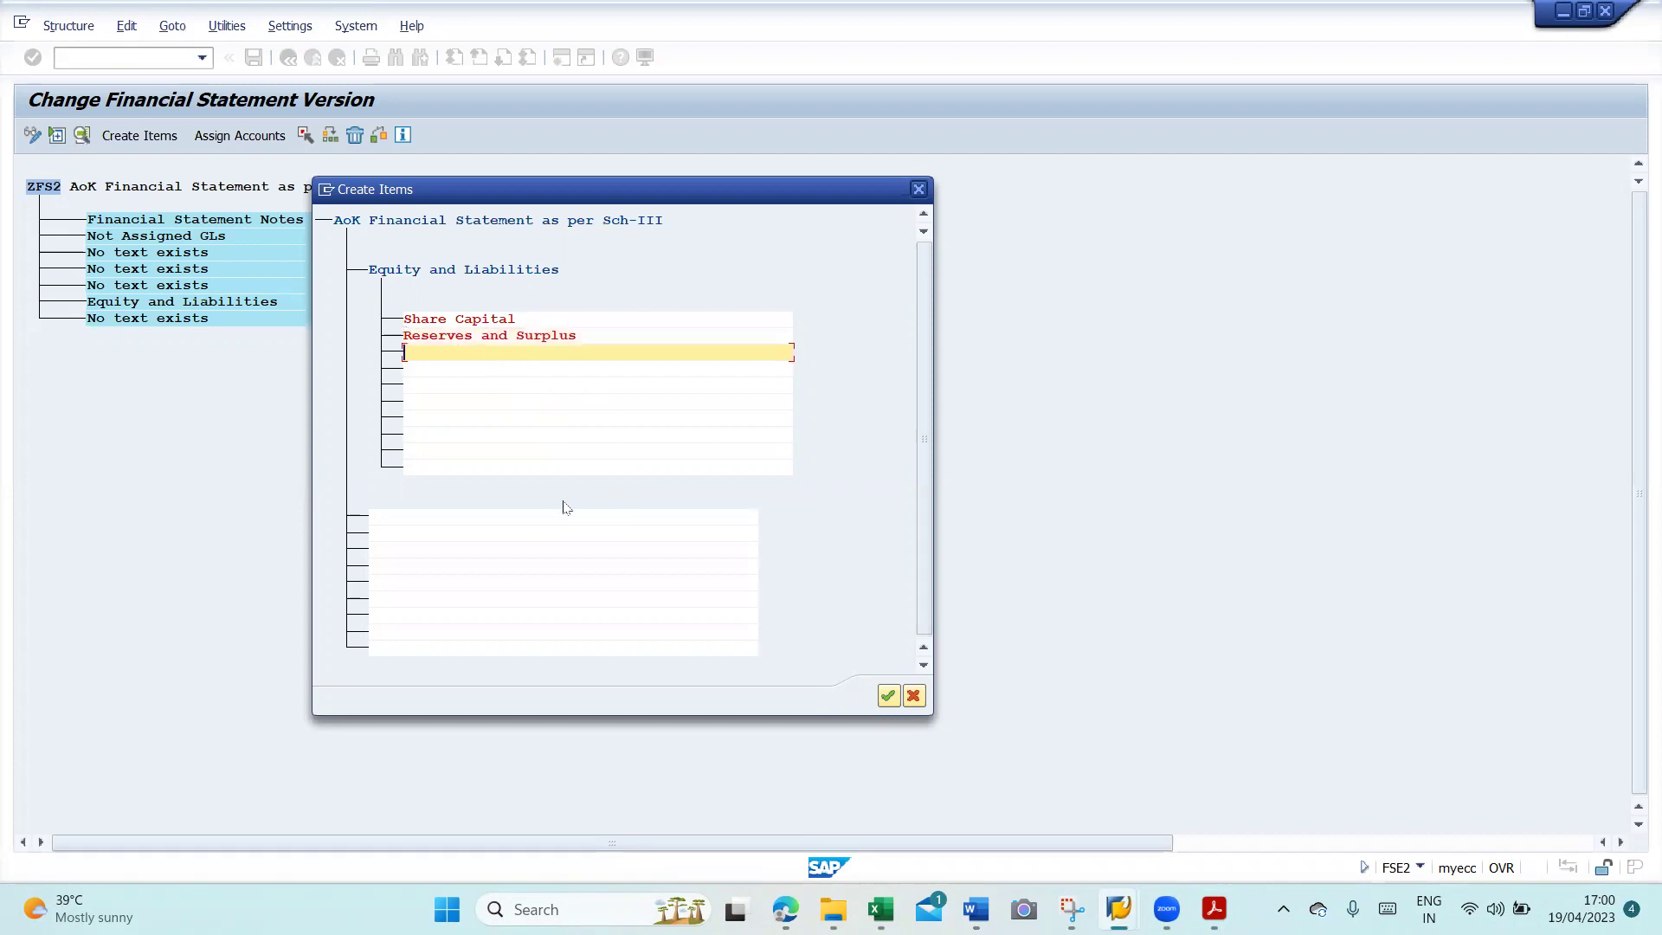
- Enter "Money Received against Share Warrants" as the third item under Equity and Liabilities, and check the hierarchy against the PDF
{"action": "key", "text": "alt+Tab"}
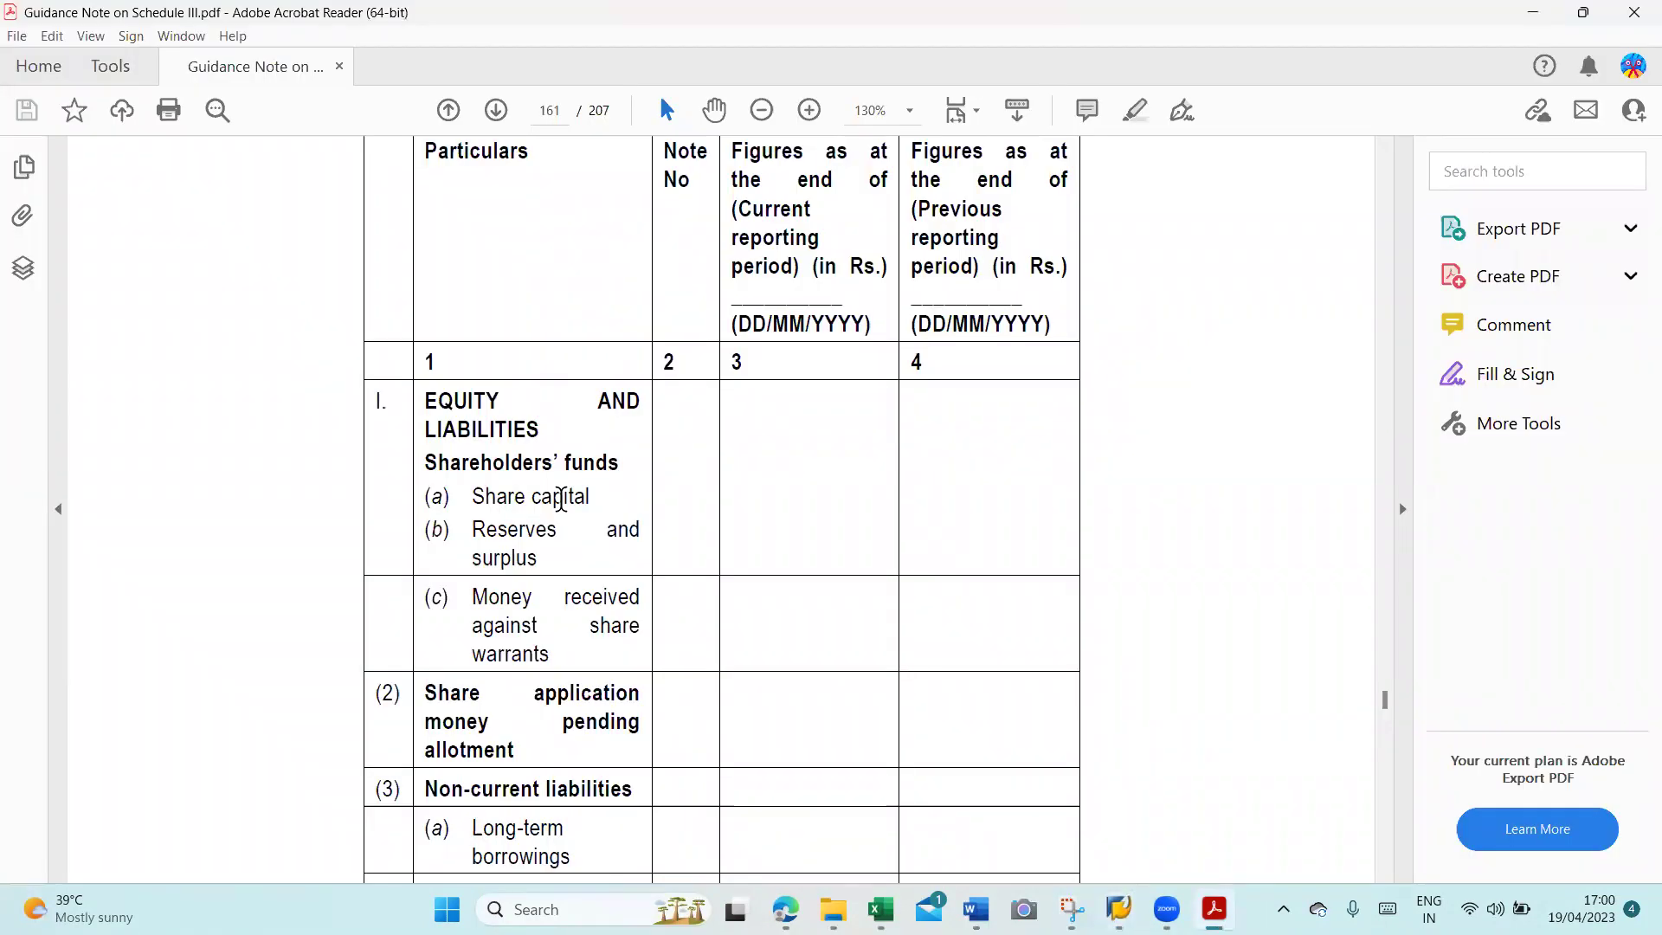
{"action": "key", "text": "alt+Tab"}
{"action": "key", "text": "Tab"}
{"action": "type", "text": "Money Re"}
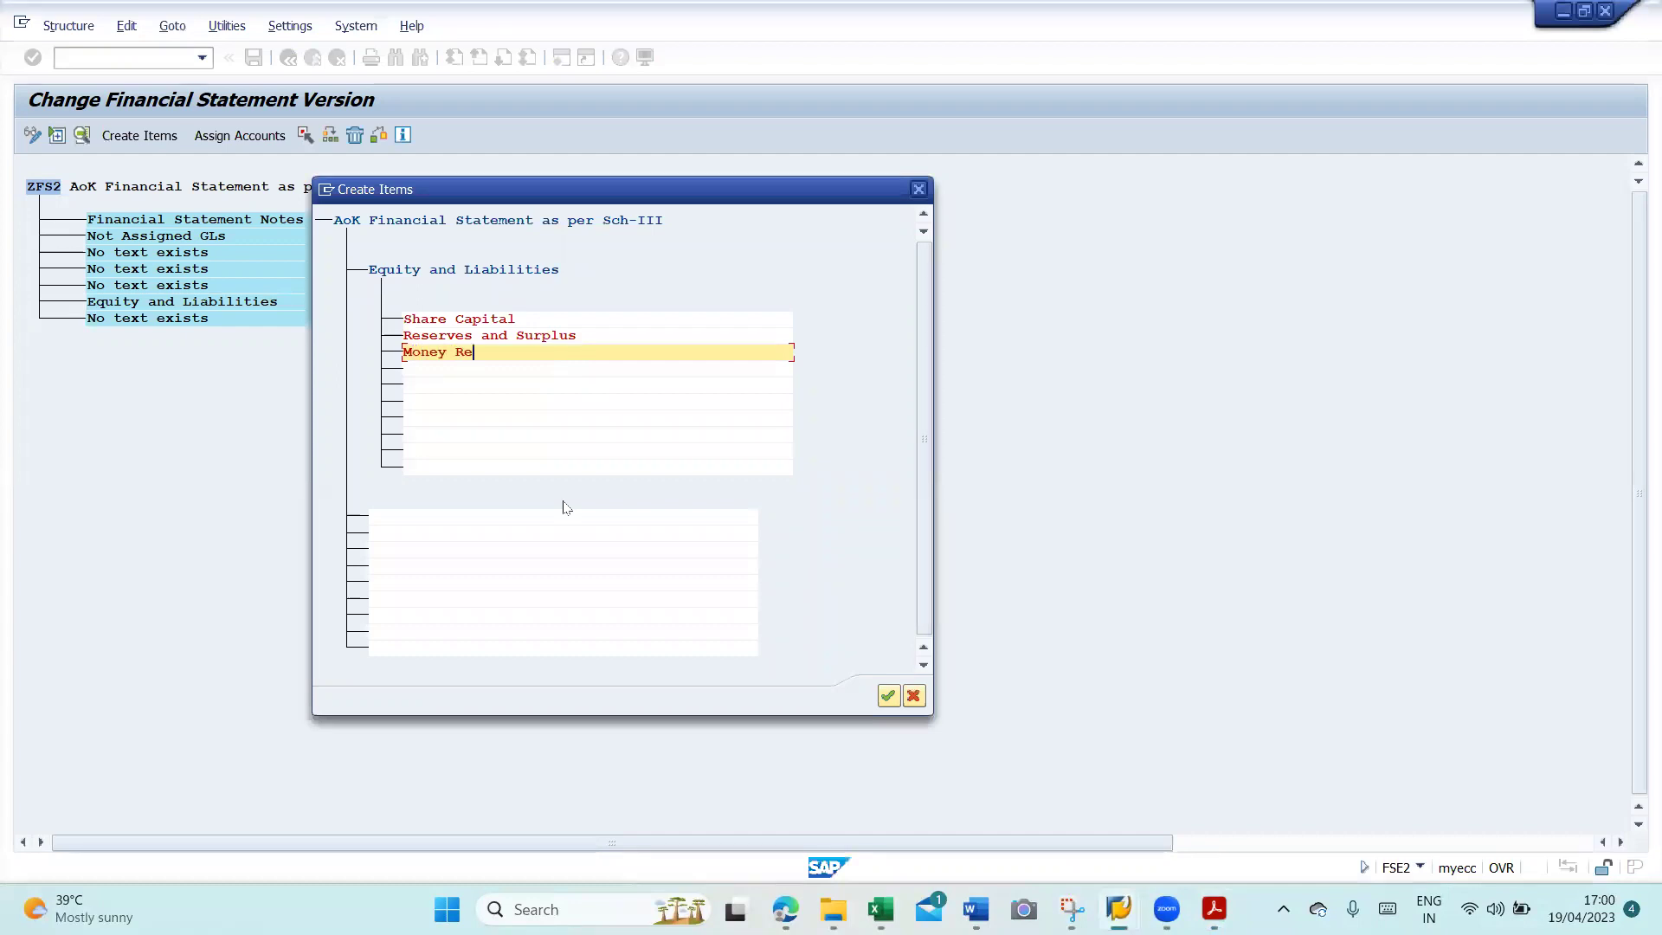
{"action": "type", "text": "ceived against Share Warrants"}
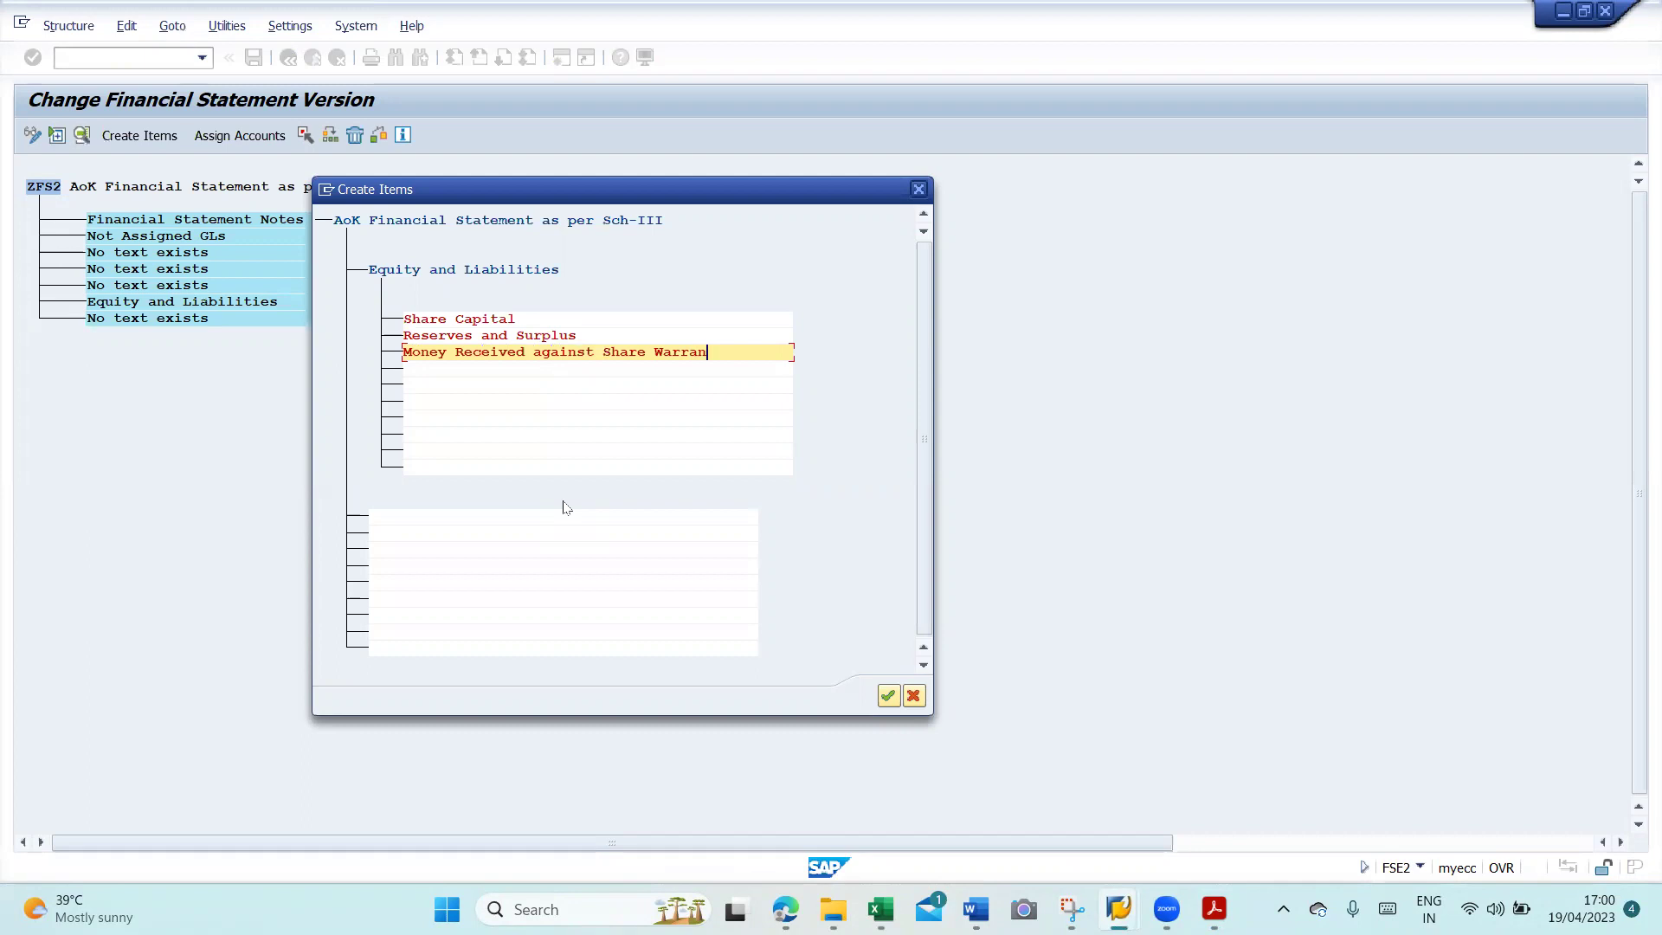
{"action": "key", "text": "alt+Tab"}
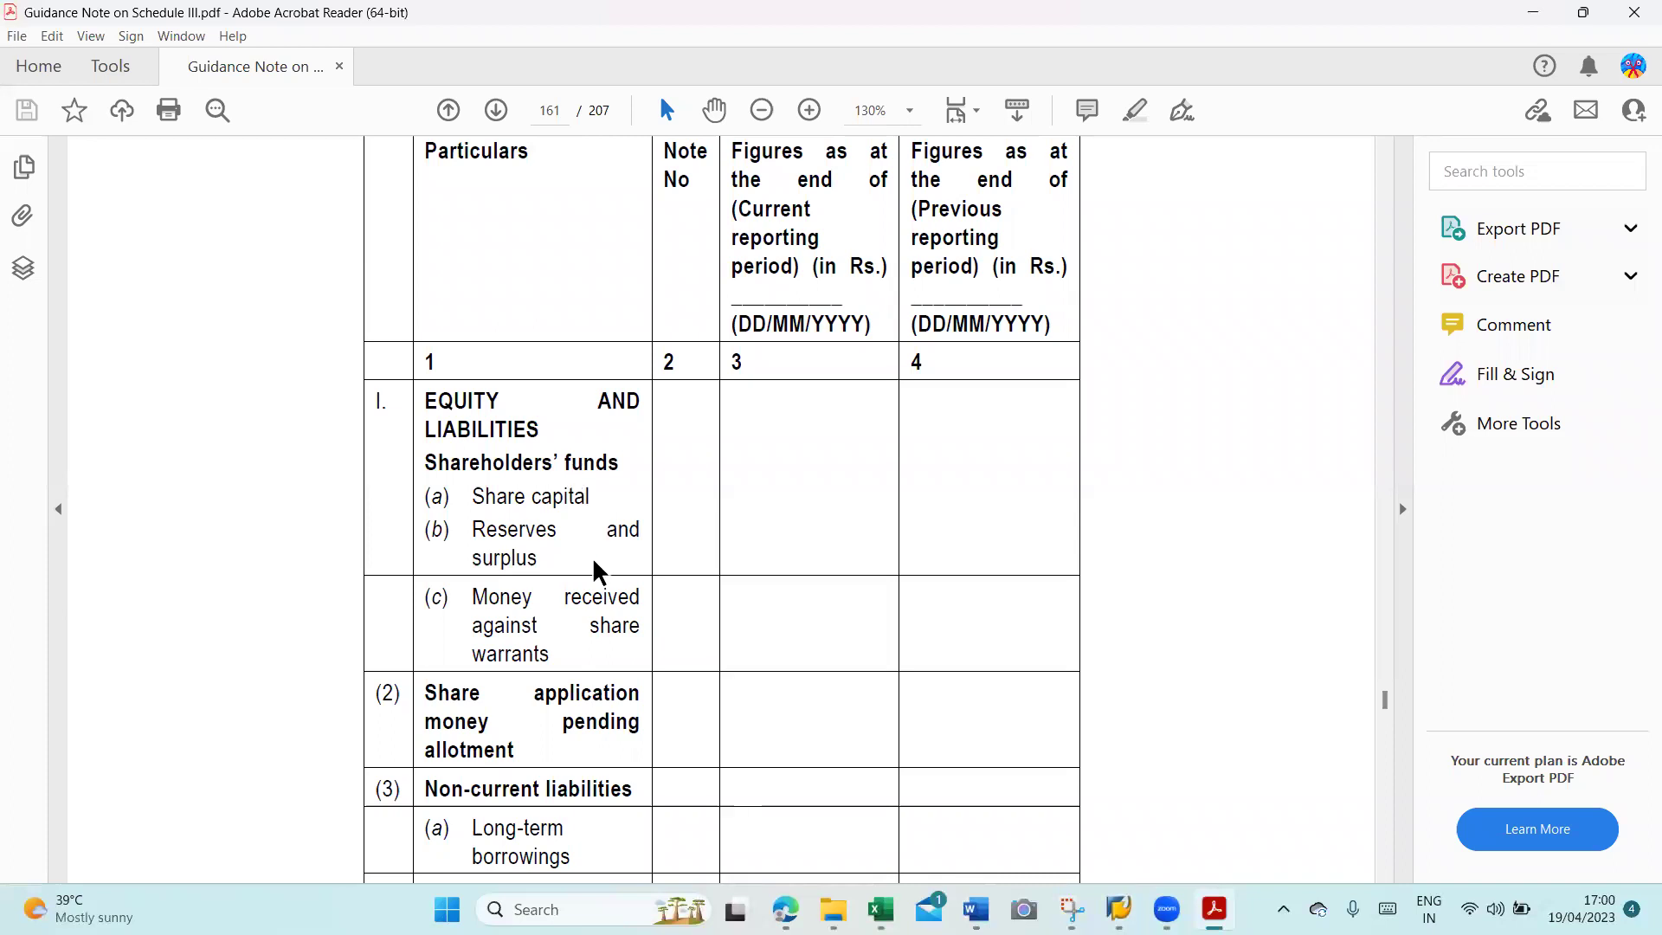
{"action": "key", "text": "alt+Tab"}
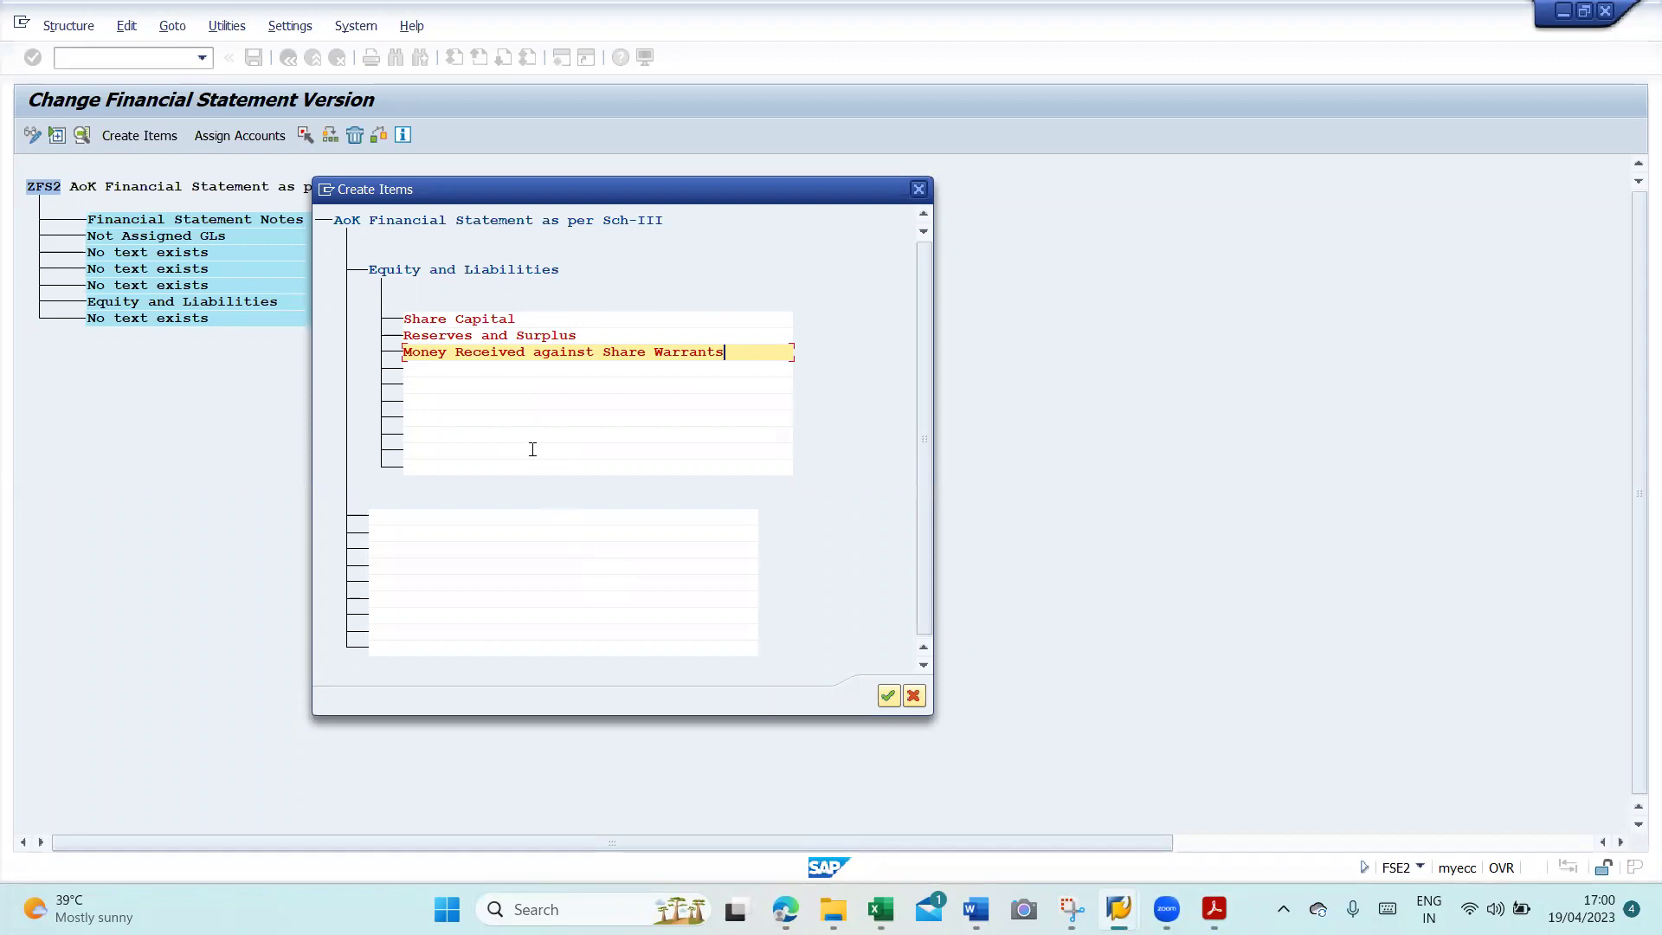
- Clear the three item names entered directly under Equity and Liabilities
{"action": "key", "text": "BackSpace"}
{"action": "key", "text": "BackSpace"}
{"action": "key", "text": "BackSpace"}
{"action": "key", "text": "BackSpace"}
{"action": "key", "text": "BackSpace"}
{"action": "key", "text": "BackSpace"}
{"action": "key", "text": "BackSpace"}
{"action": "key", "text": "BackSpace"}
{"action": "key", "text": "BackSpace"}
{"action": "key", "text": "BackSpace"}
{"action": "key", "text": "BackSpace"}
{"action": "key", "text": "BackSpace"}
{"action": "key", "text": "BackSpace"}
{"action": "key", "text": "BackSpace"}
{"action": "key", "text": "BackSpace"}
{"action": "key", "text": "BackSpace"}
{"action": "key", "text": "BackSpace"}
{"action": "key", "text": "BackSpace"}
{"action": "key", "text": "BackSpace"}
{"action": "key", "text": "BackSpace"}
{"action": "key", "text": "BackSpace"}
{"action": "key", "text": "BackSpace"}
{"action": "key", "text": "BackSpace"}
{"action": "key", "text": "BackSpace"}
{"action": "key", "text": "BackSpace"}
{"action": "key", "text": "BackSpace"}
{"action": "key", "text": "BackSpace"}
{"action": "key", "text": "BackSpace"}
{"action": "key", "text": "BackSpace"}
{"action": "key", "text": "BackSpace"}
{"action": "key", "text": "BackSpace"}
{"action": "key", "text": "BackSpace"}
{"action": "key", "text": "BackSpace"}
{"action": "key", "text": "BackSpace"}
{"action": "key", "text": "BackSpace"}
{"action": "key", "text": "BackSpace"}
{"action": "key", "text": "BackSpace"}
{"action": "key", "text": "BackSpace"}
{"action": "key", "text": "BackSpace"}
{"action": "key", "text": "BackSpace"}
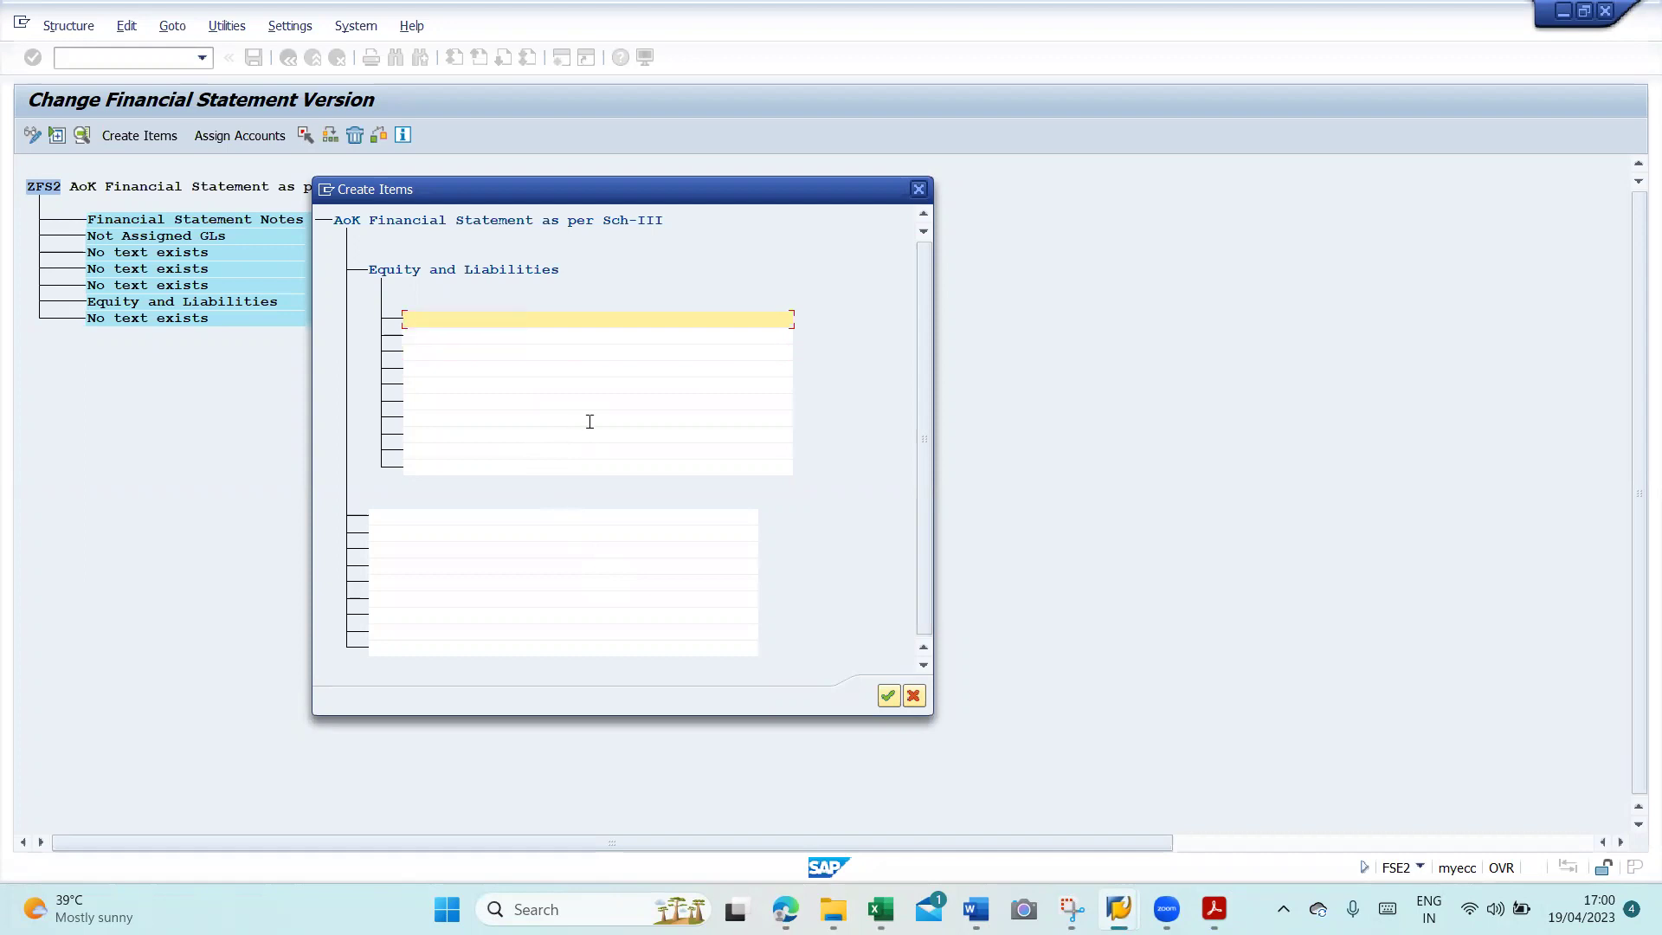
- Create the item "Shareholders' Funds" under Equity and Liabilities, matching its spelling to the Schedule III PDF
{"action": "type", "text": "Share Holder Funds"}
{"action": "key", "text": "alt+Tab"}
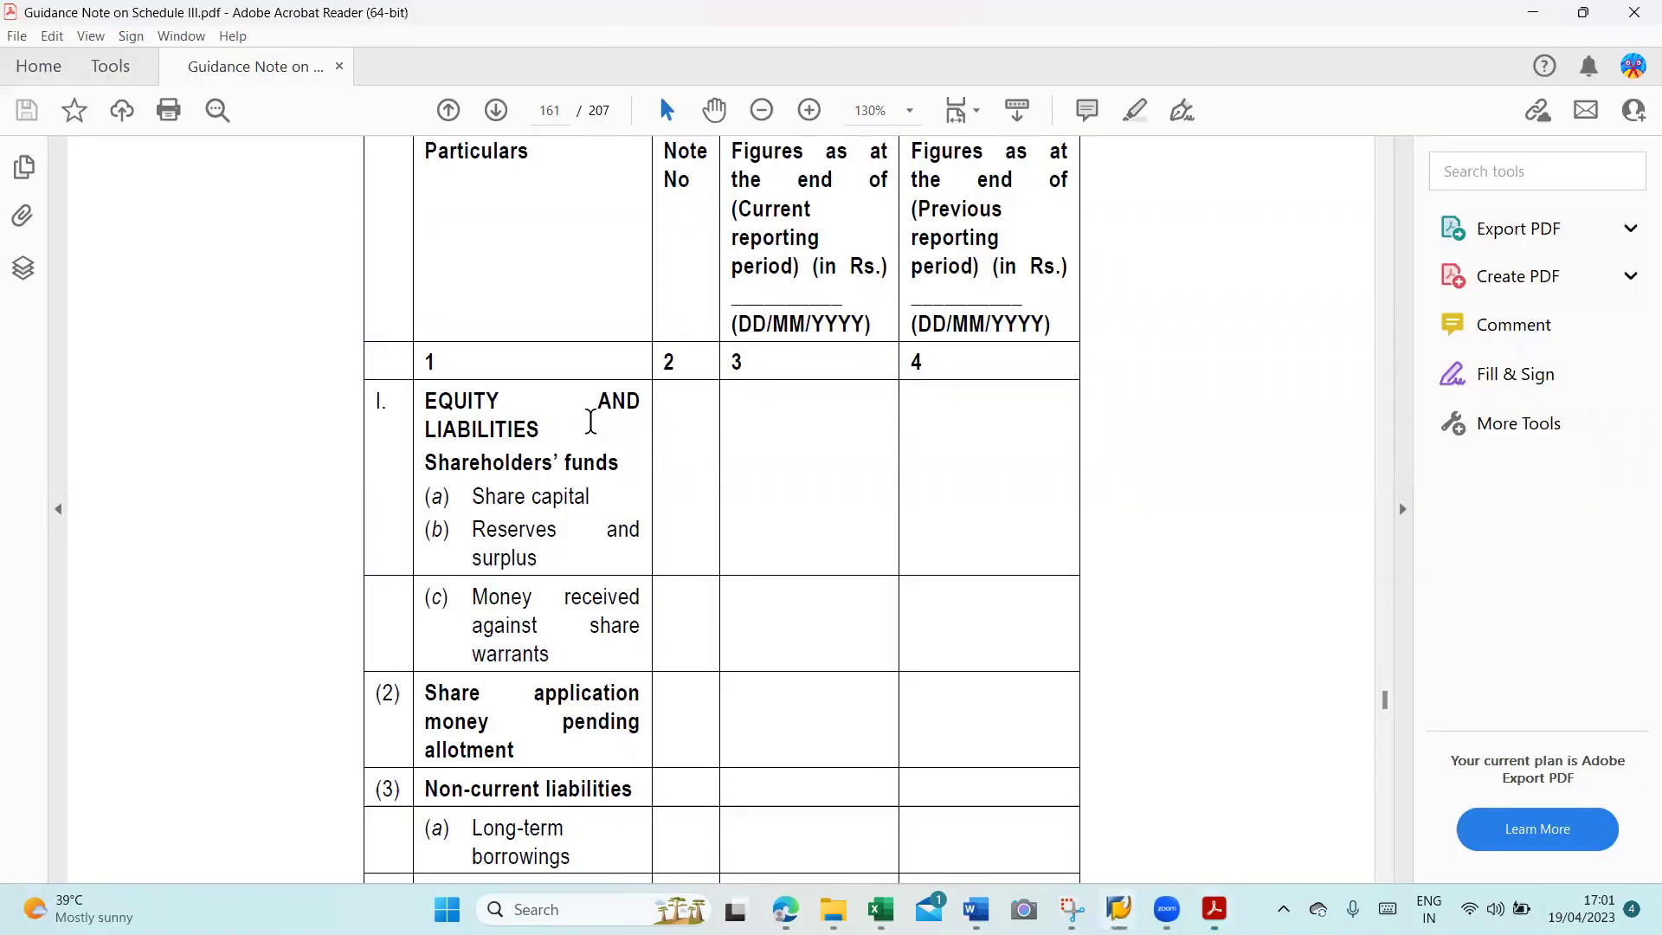
{"action": "key", "text": "alt+Tab"}
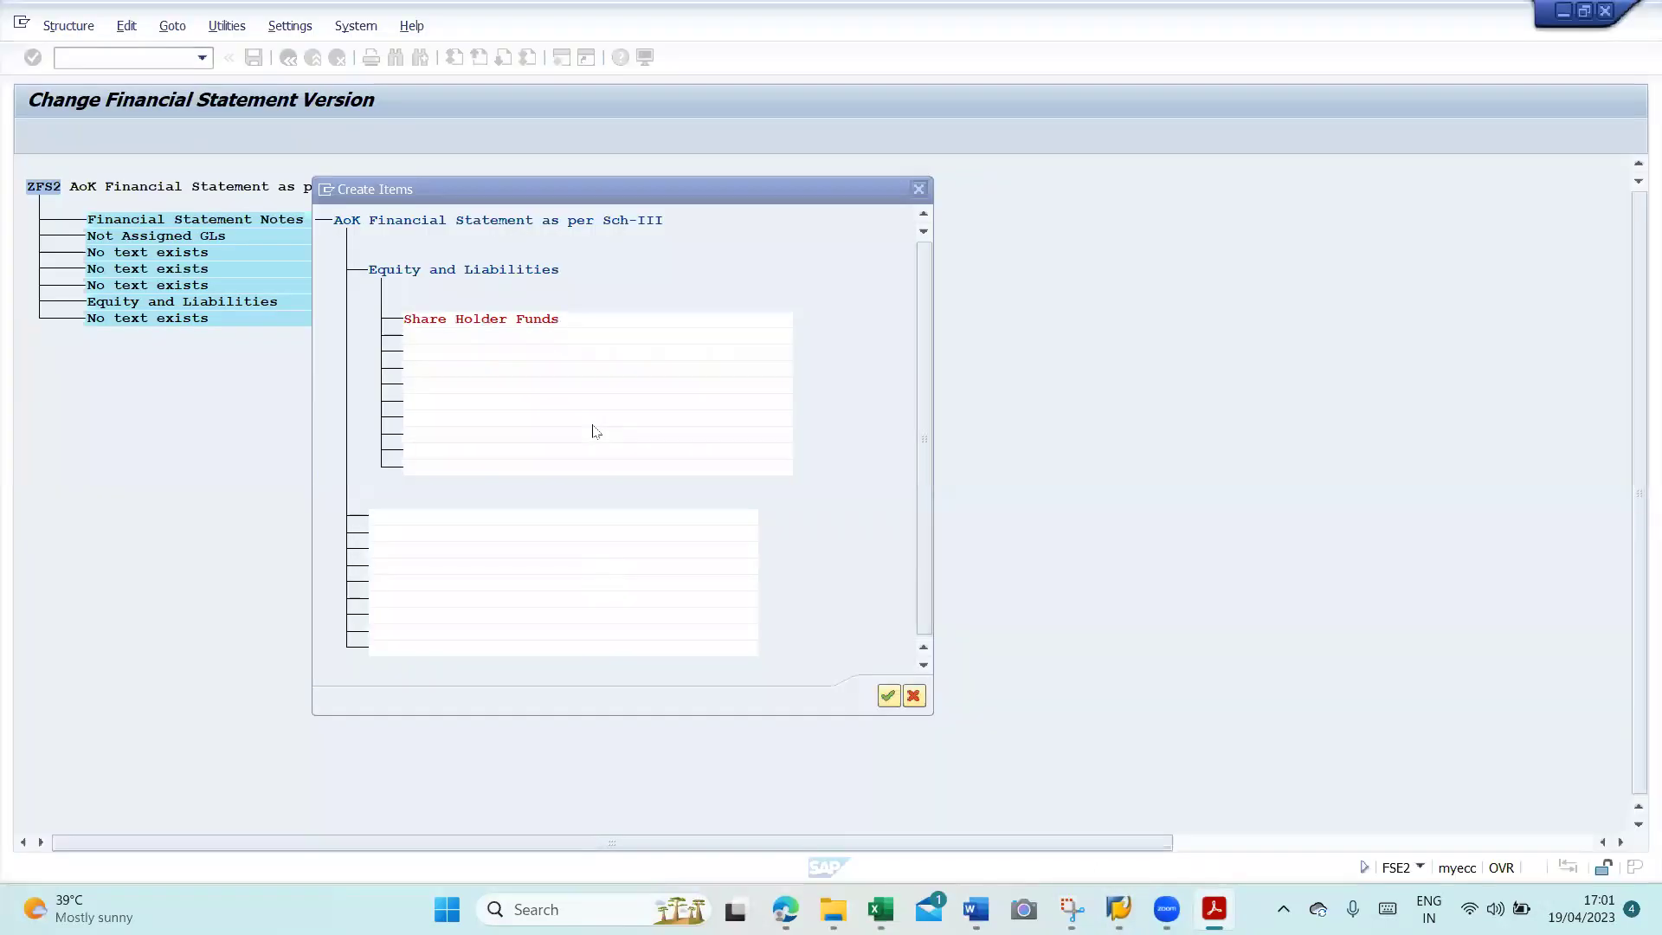
{"action": "key", "text": "BackSpace"}
{"action": "key", "text": "BackSpace"}
{"action": "key", "text": "BackSpace"}
{"action": "key", "text": "BackSpace"}
{"action": "key", "text": "BackSpace"}
{"action": "key", "text": "BackSpace"}
{"action": "key", "text": "BackSpace"}
{"action": "key", "text": "BackSpace"}
{"action": "key", "text": "BackSpace"}
{"action": "key", "text": "BackSpace"}
{"action": "key", "text": "BackSpace"}
{"action": "key", "text": "BackSpace"}
{"action": "key", "text": "BackSpace"}
{"action": "key", "text": "BackSpace"}
{"action": "type", "text": "h"}
{"action": "type", "text": "ehols"}
{"action": "type", "text": "ers"}
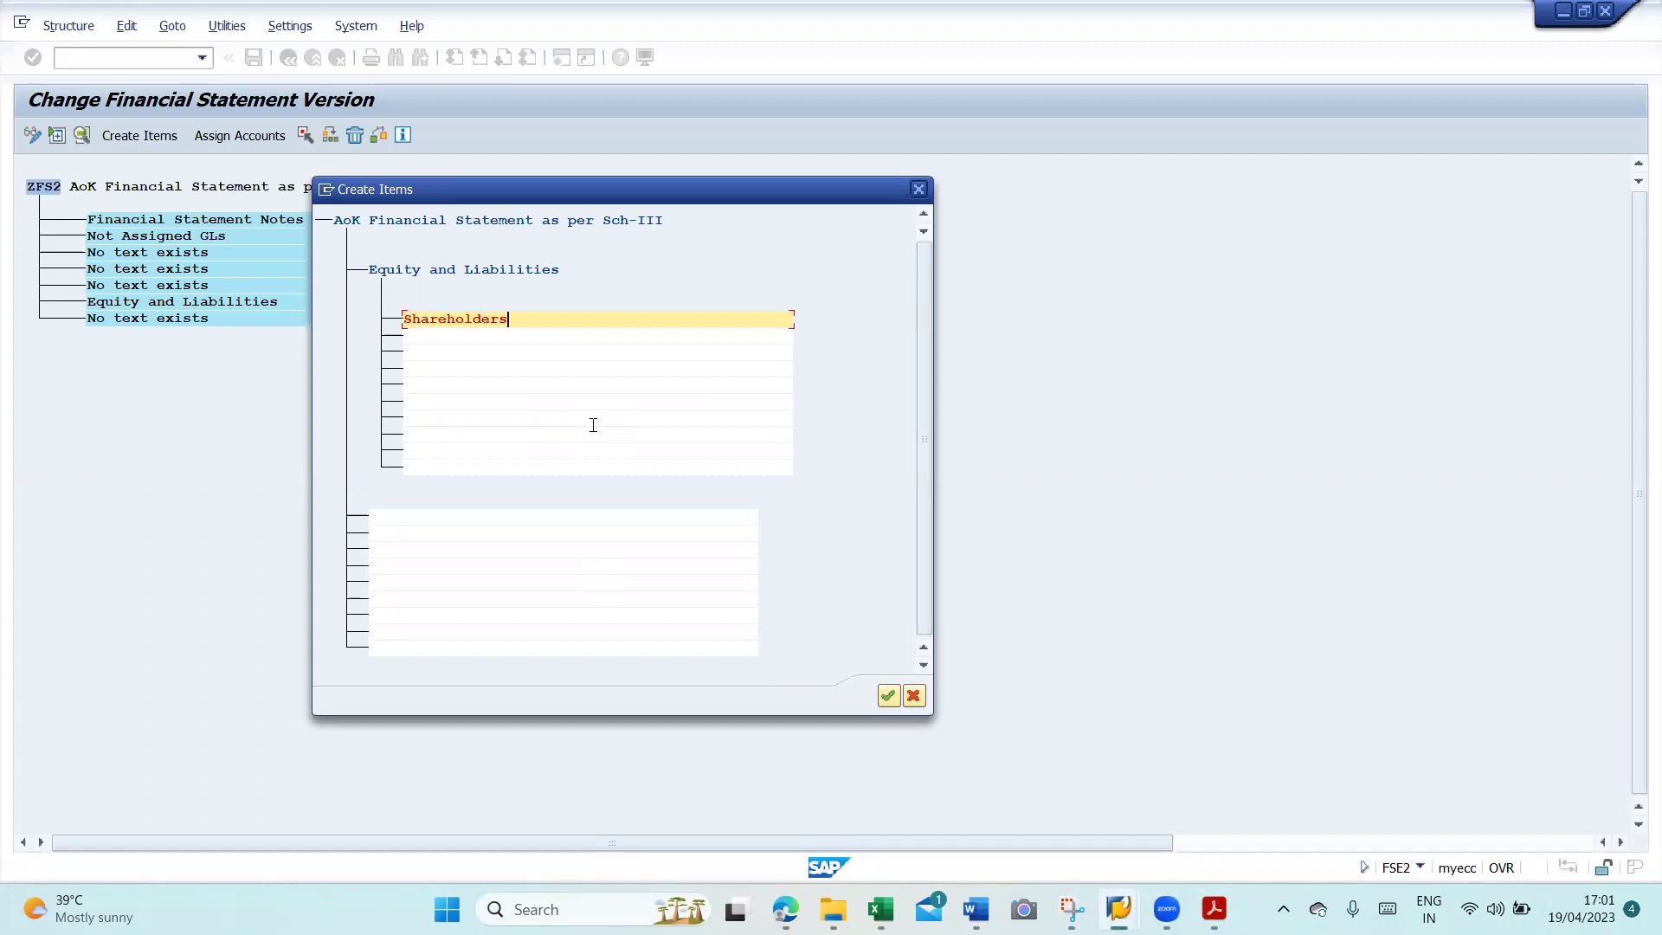
{"action": "type", "text": "' Funds"}
{"action": "left_click", "coordinate": [888, 696]}
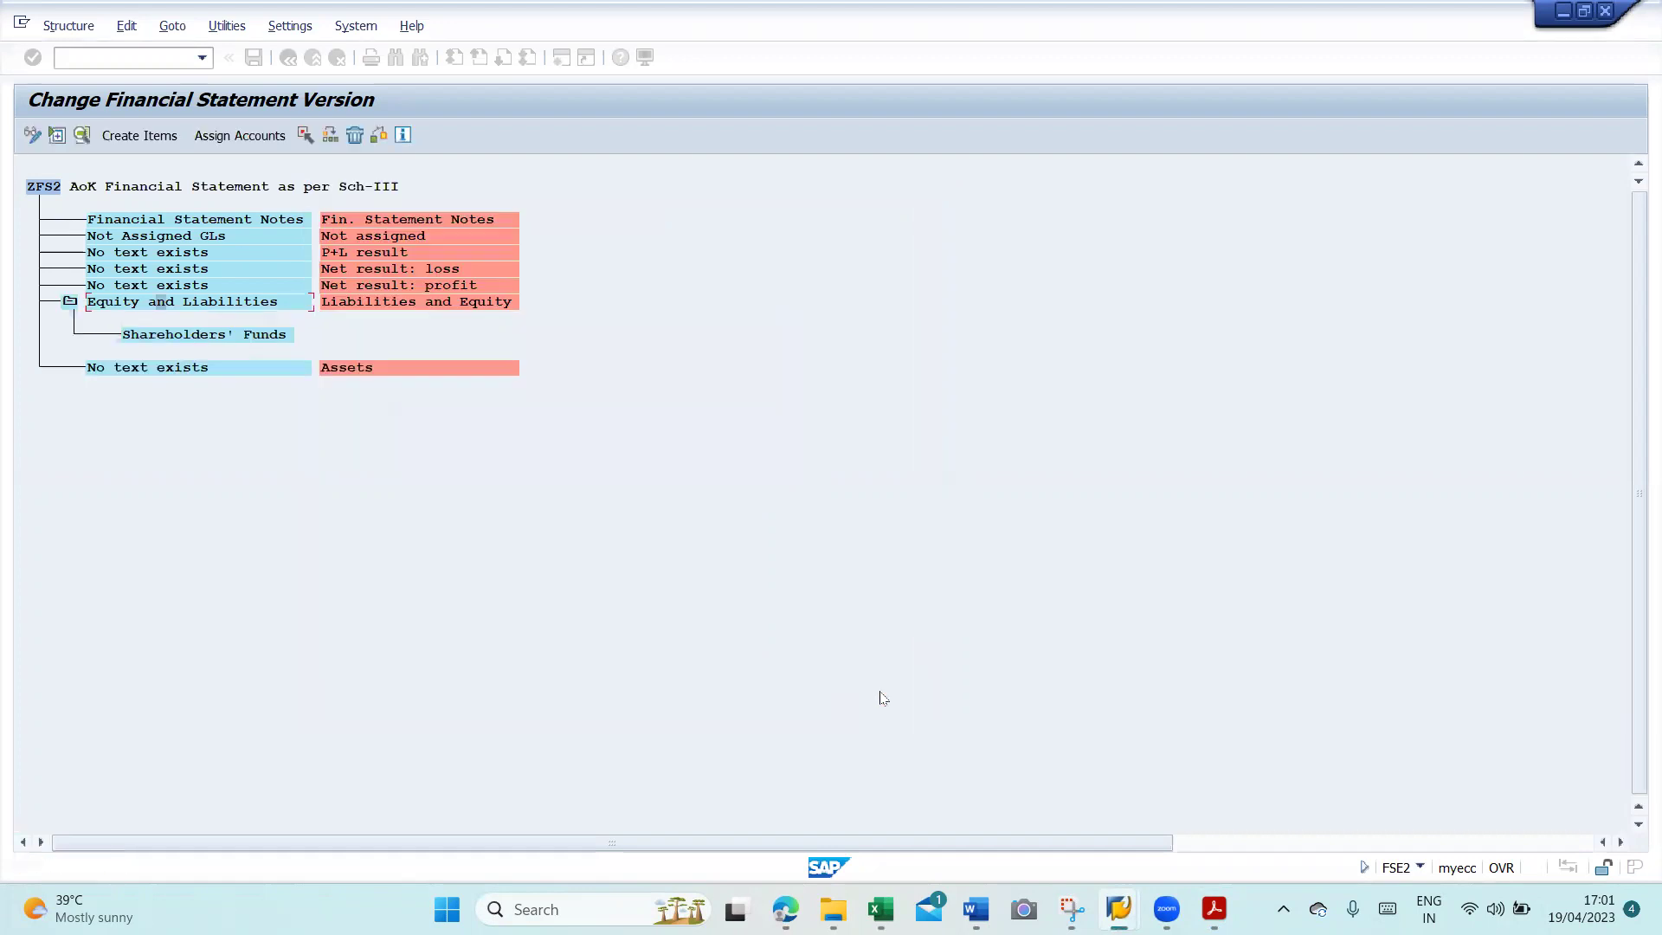
- Start creating items under Shareholders' Funds and enter "Share Capital" and "Reserves and Surplus", following the PDF
{"action": "left_click", "coordinate": [188, 338]}
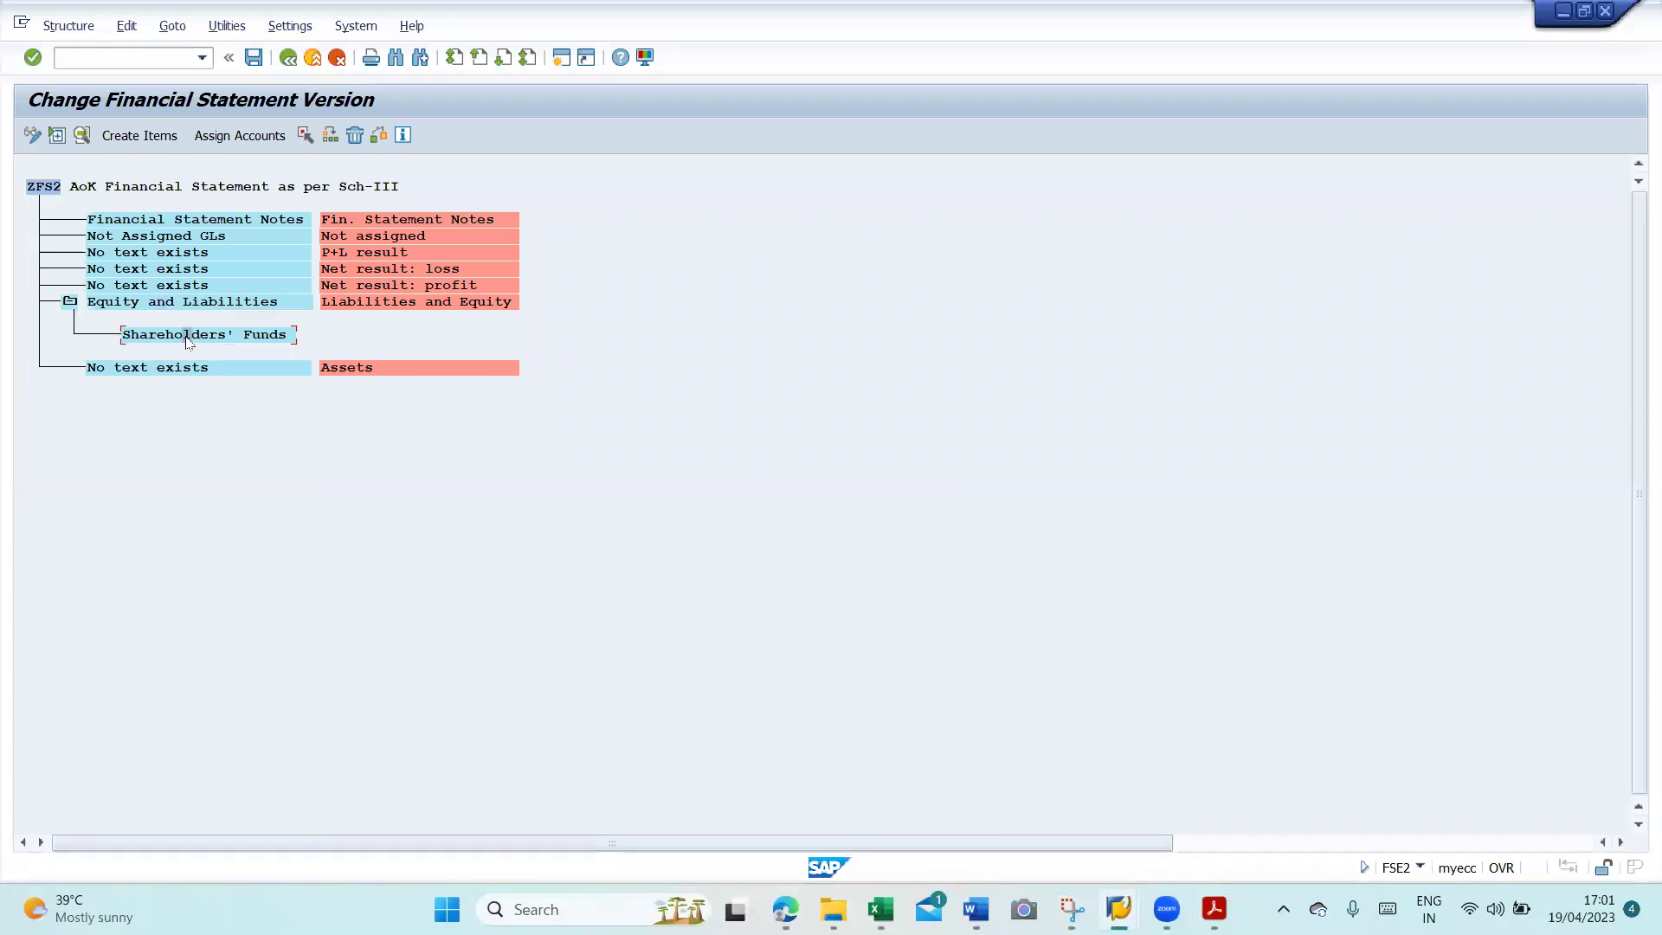
{"action": "left_click", "coordinate": [126, 139]}
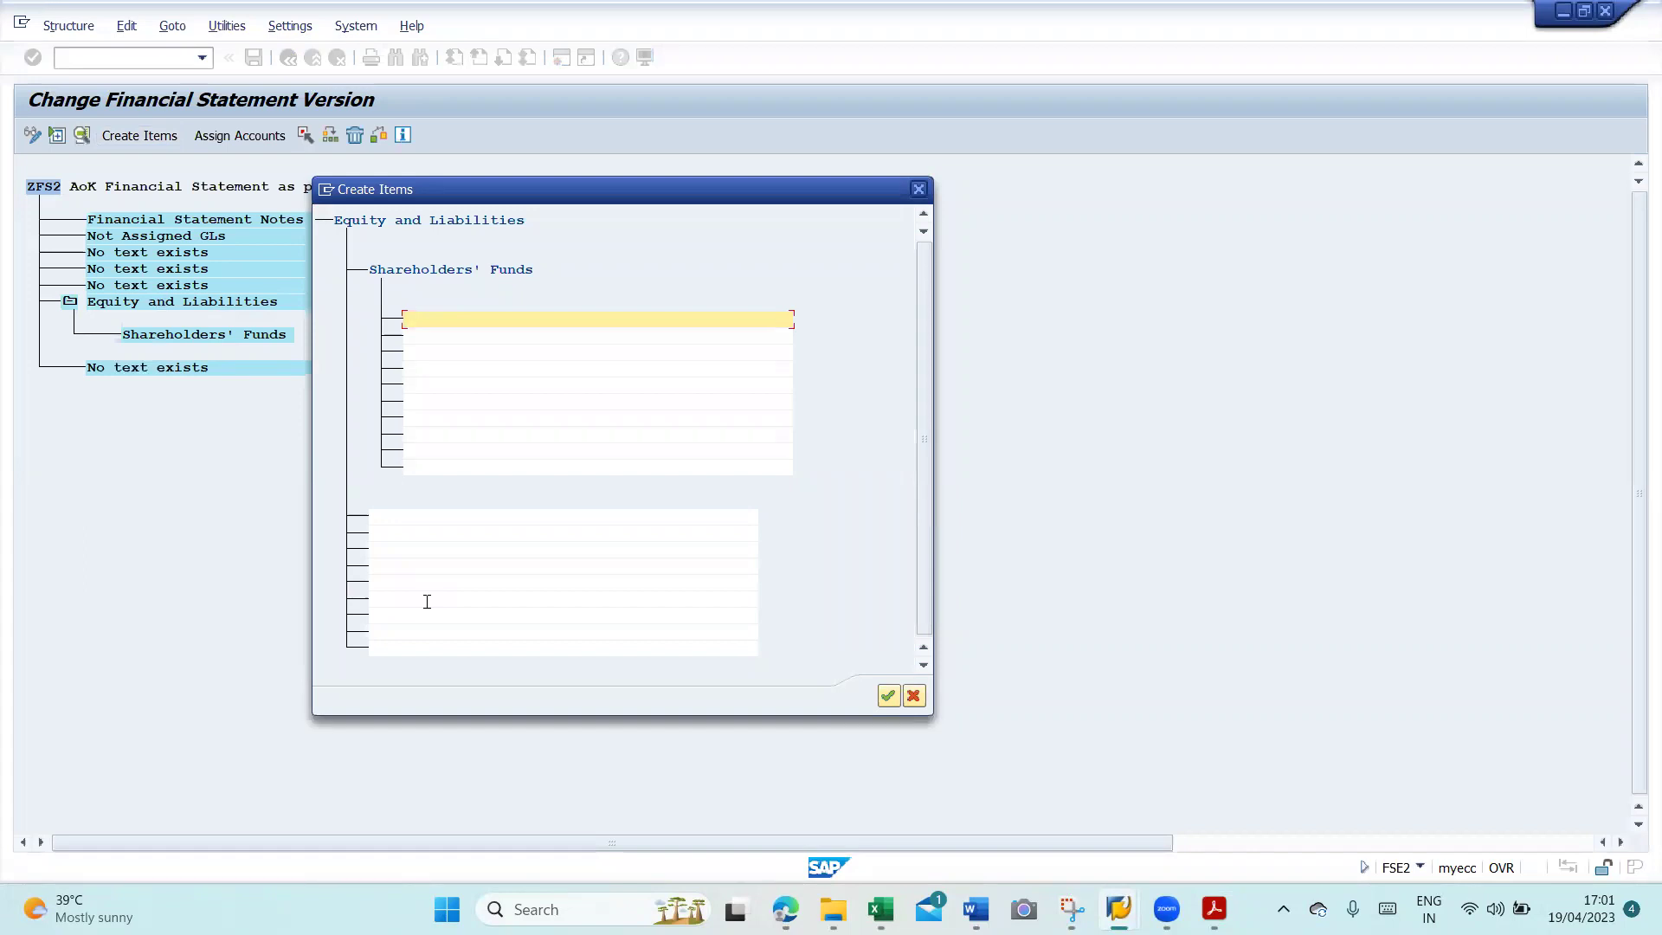
{"action": "key", "text": "alt+Tab"}
{"action": "key", "text": "alt+Tab"}
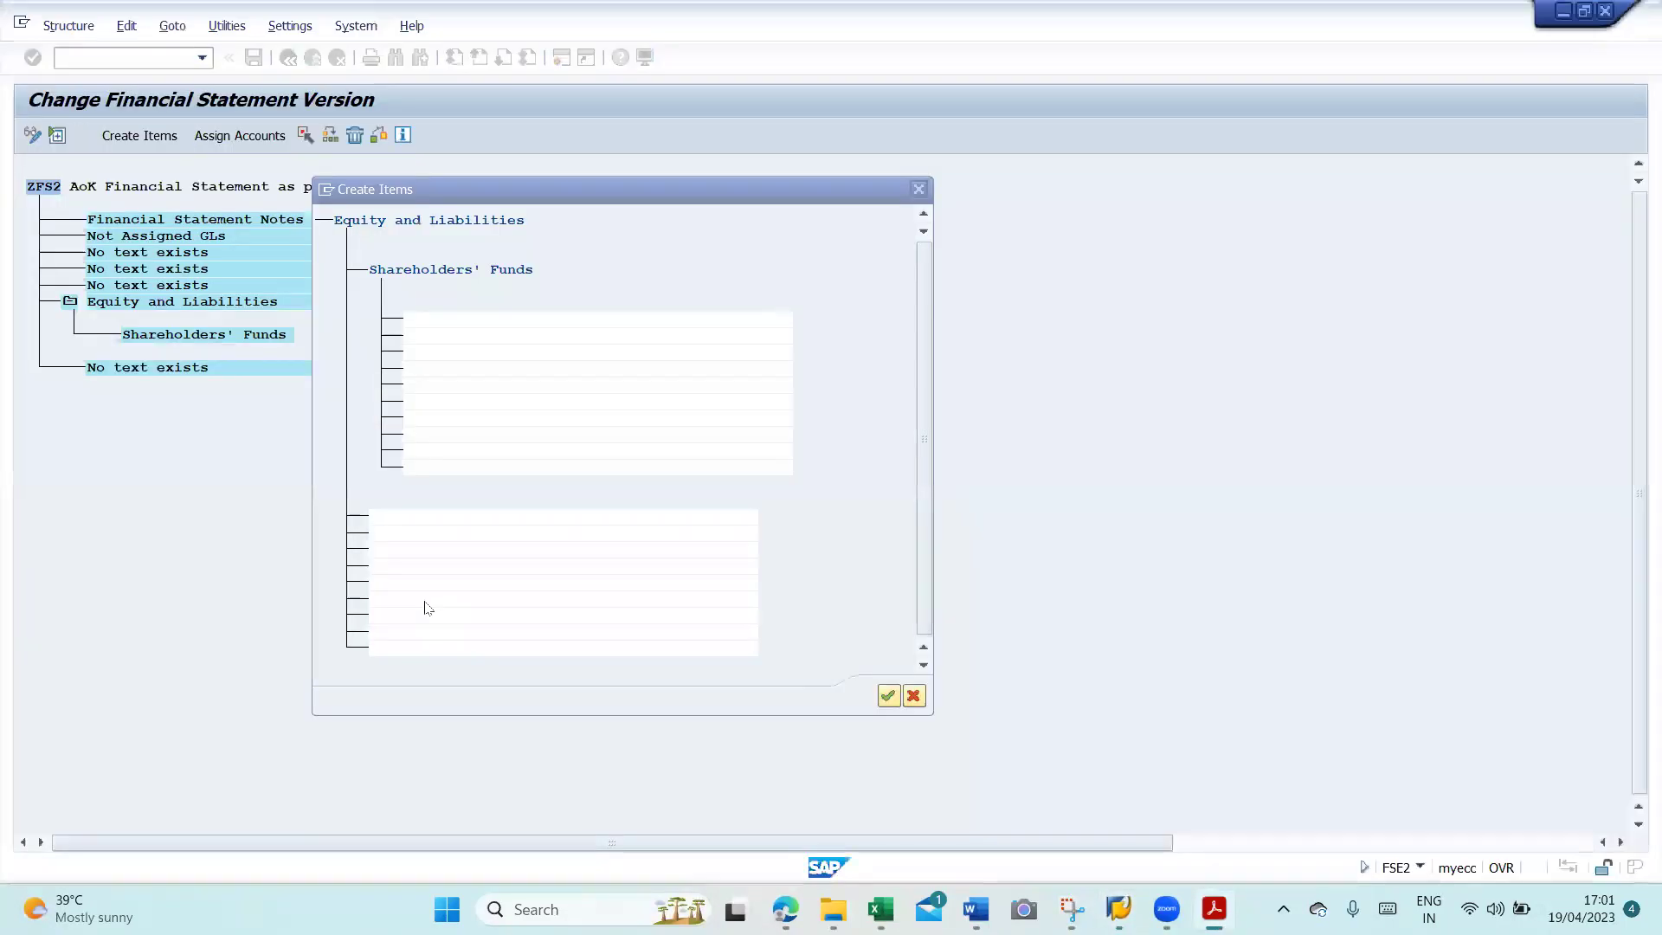
{"action": "type", "text": "Share Capital"}
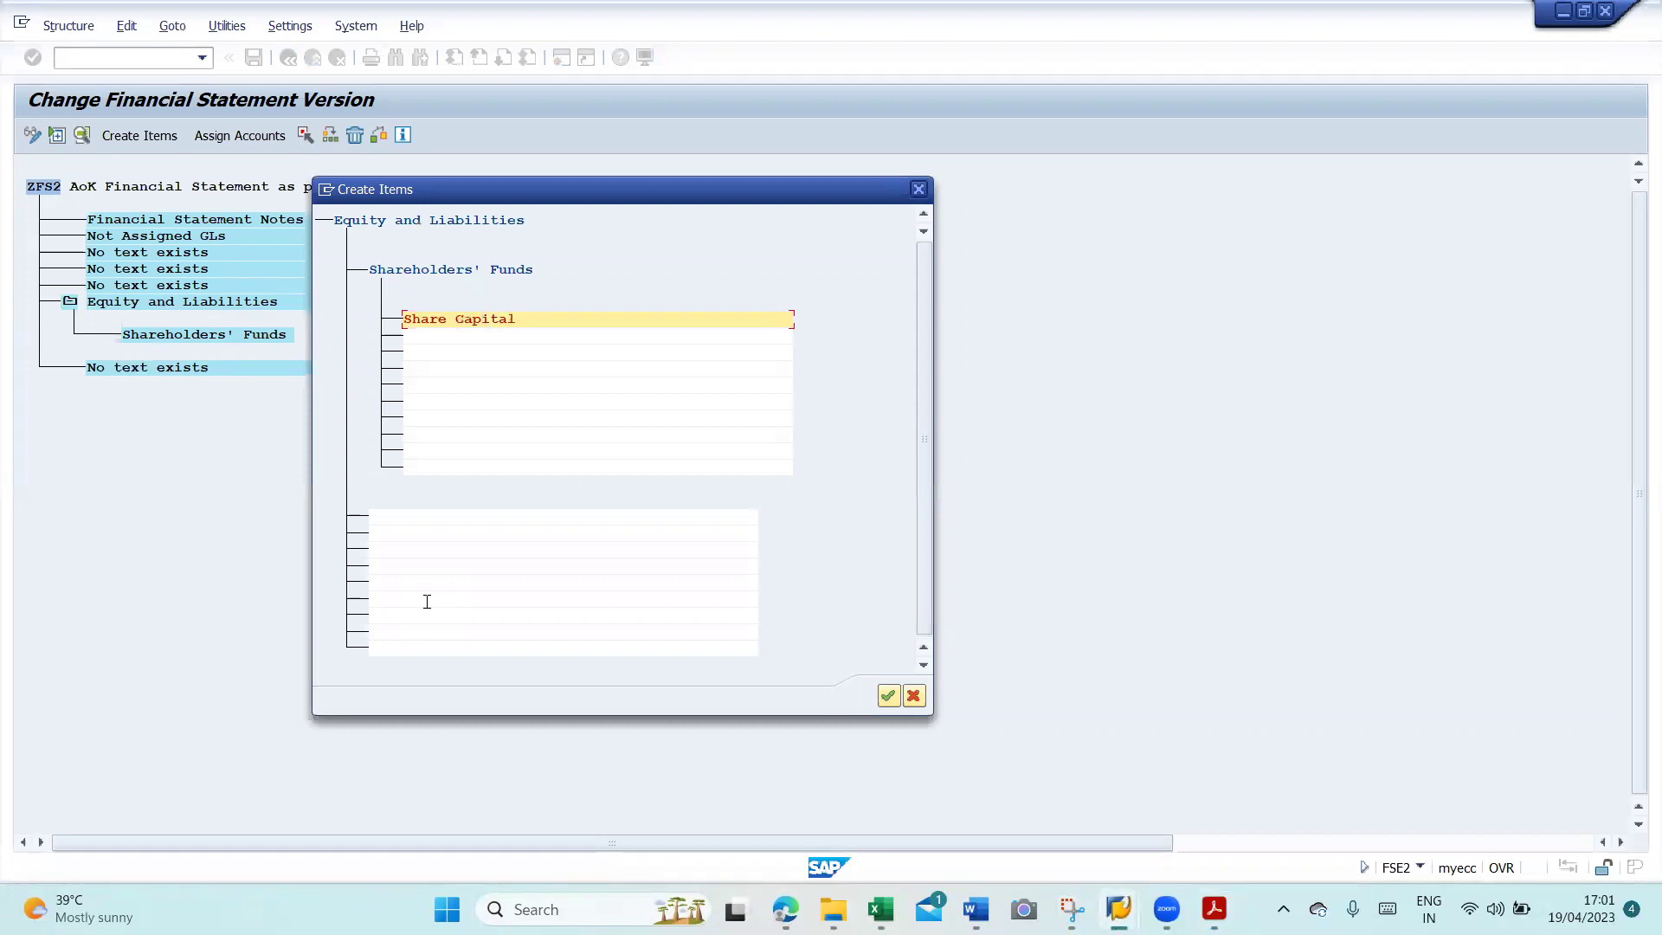
{"action": "key", "text": "Tab"}
{"action": "key", "text": "alt+Tab"}
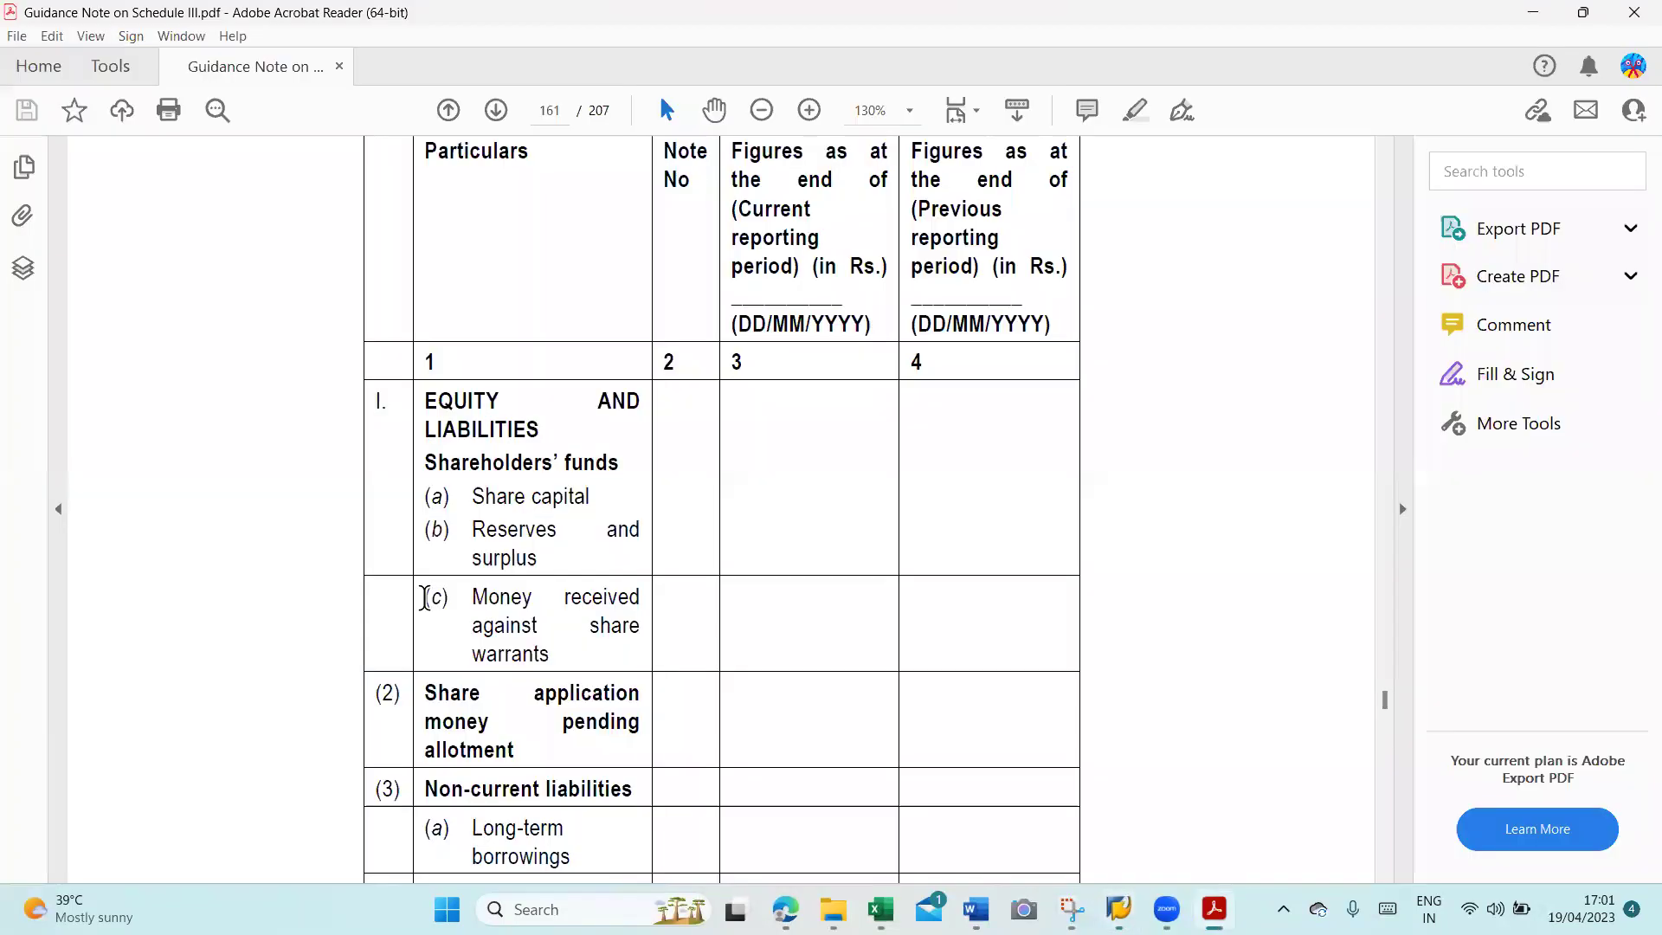
{"action": "key", "text": "alt+Tab"}
{"action": "type", "text": "Res"}
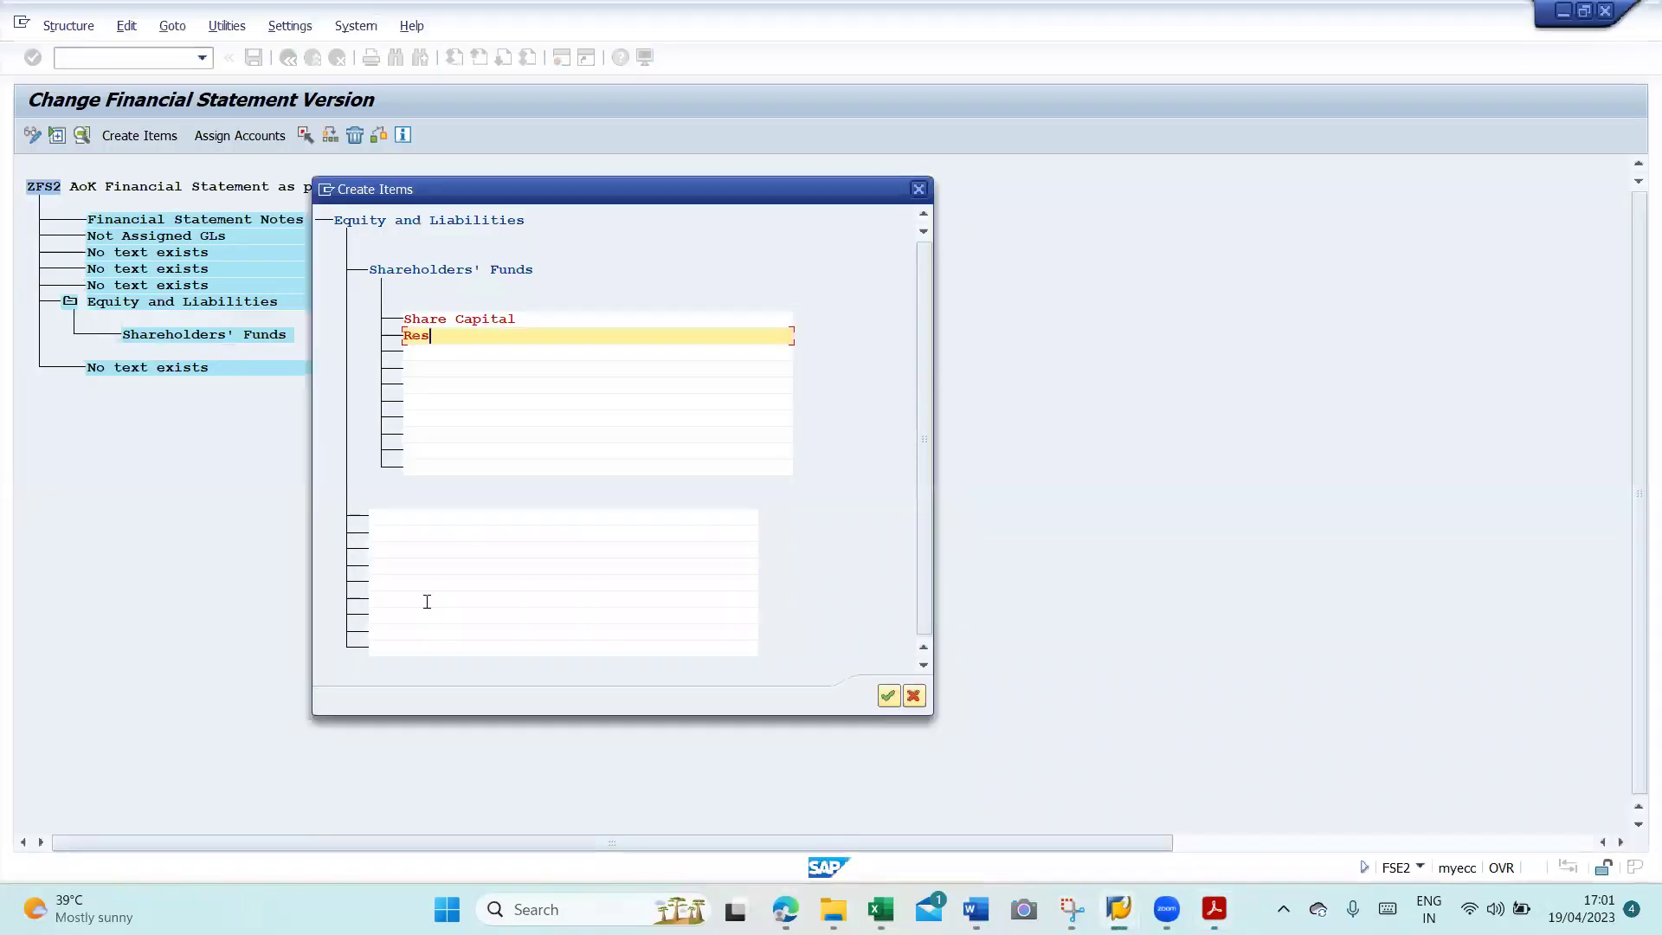
{"action": "type", "text": "erves and Surplus"}
- Add "Money Received under Share Warrants" as the third item and create the items under Shareholders' Funds
{"action": "key", "text": "alt+Tab"}
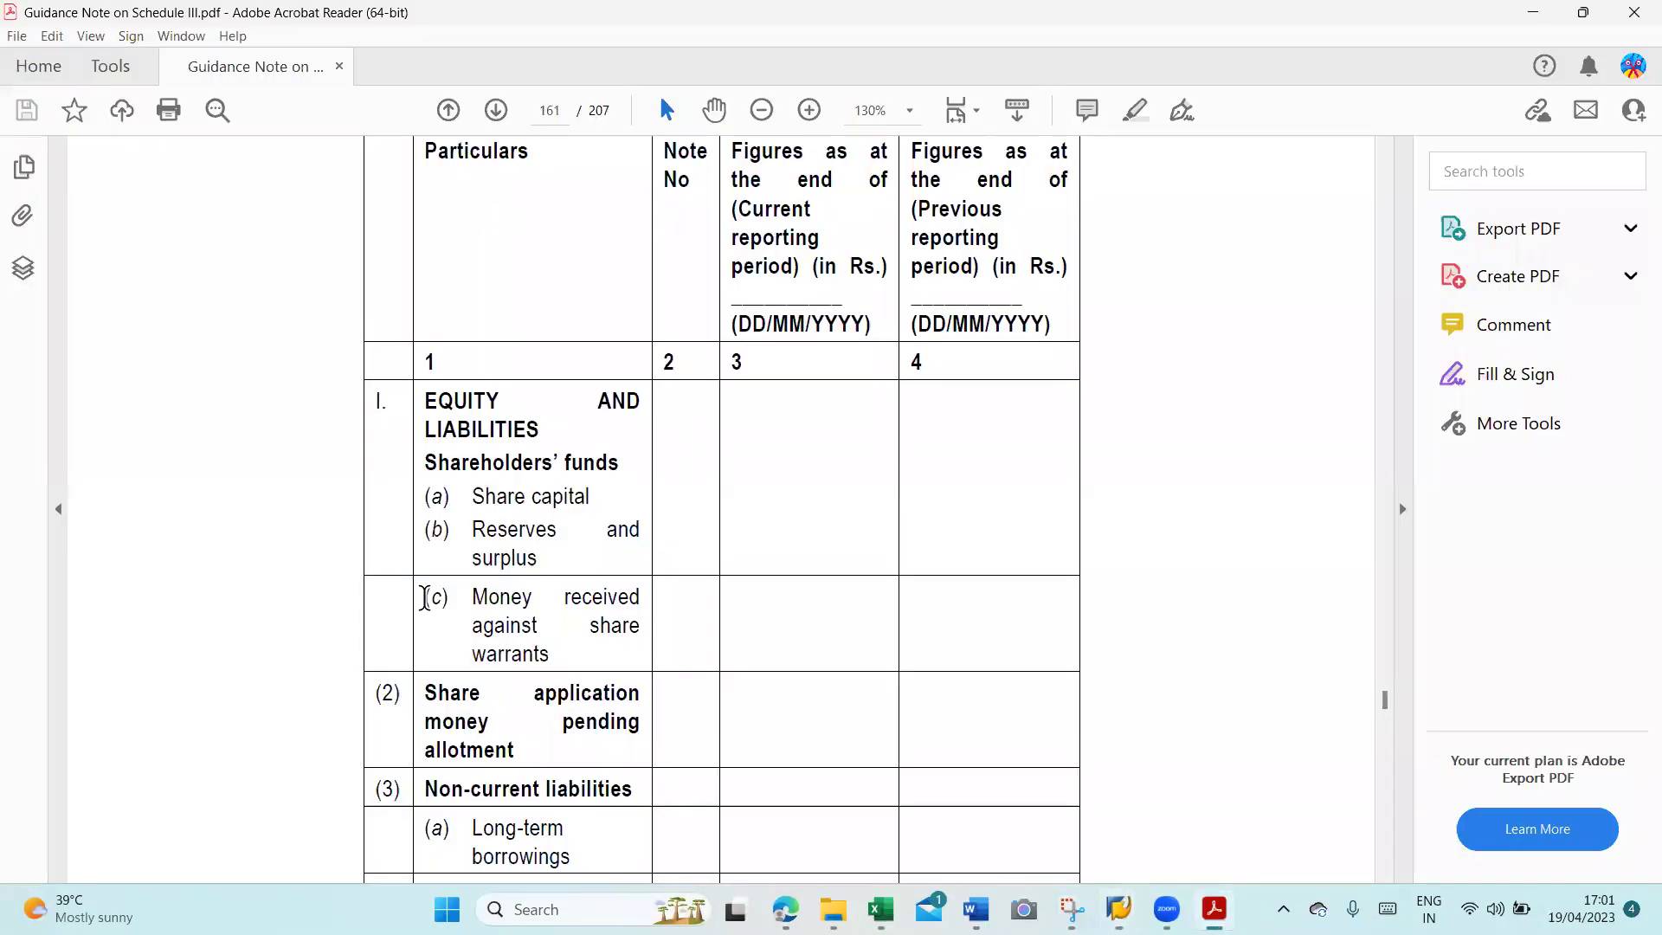
{"action": "key", "text": "alt+Tab"}
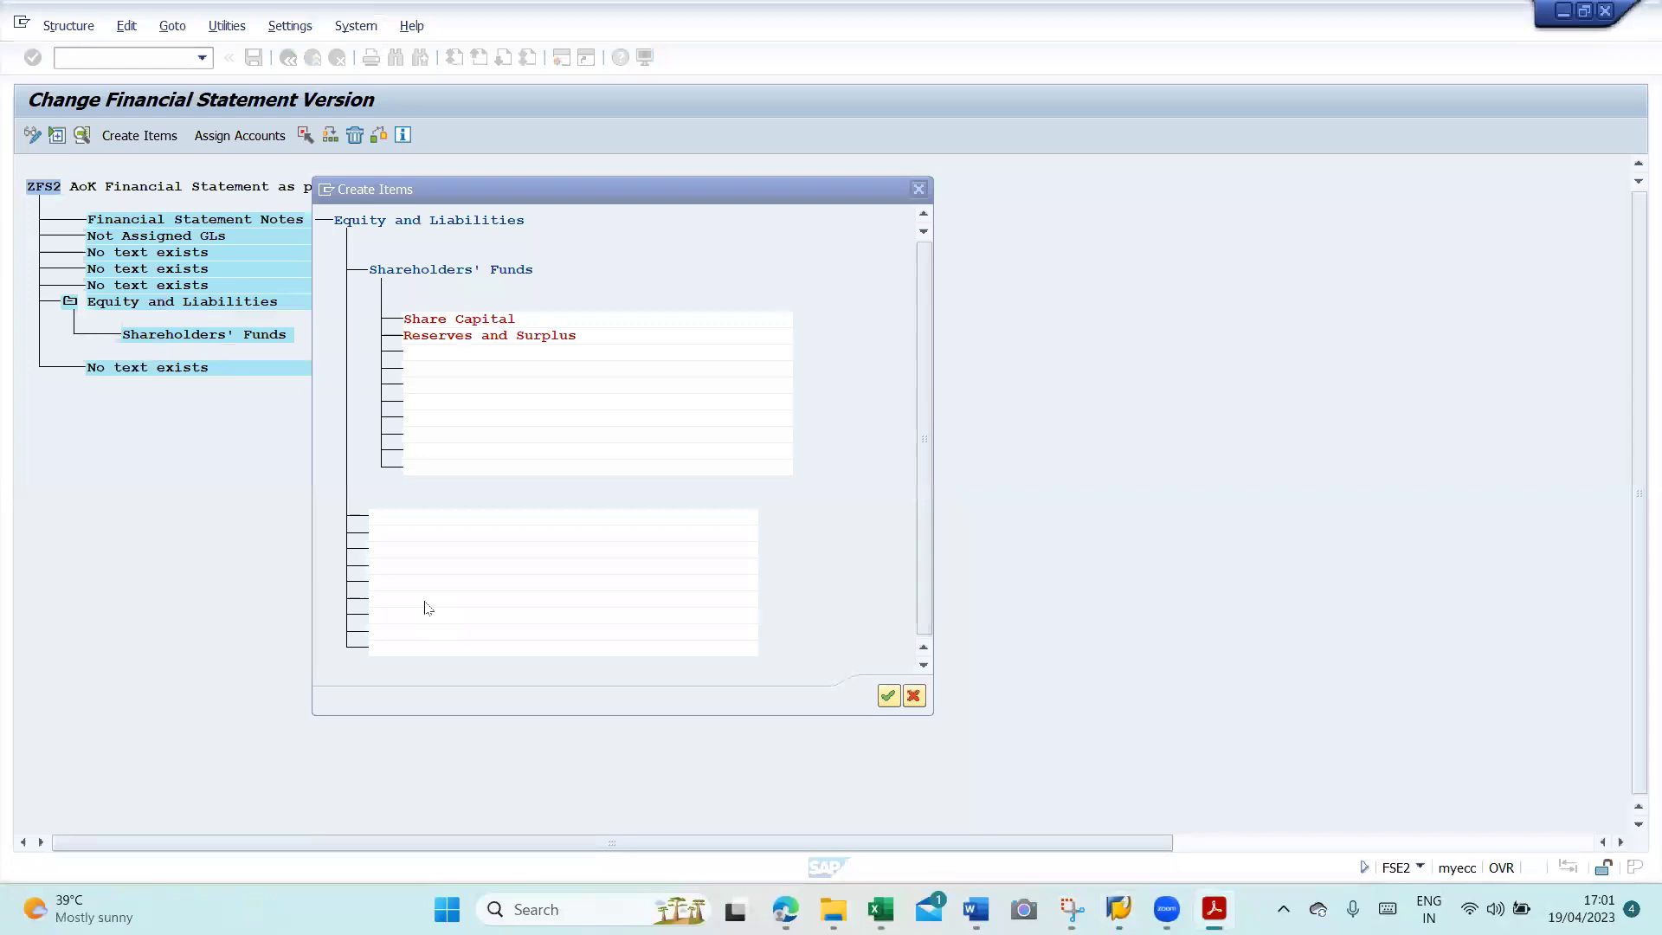
{"action": "type", "text": "ney Received under "}
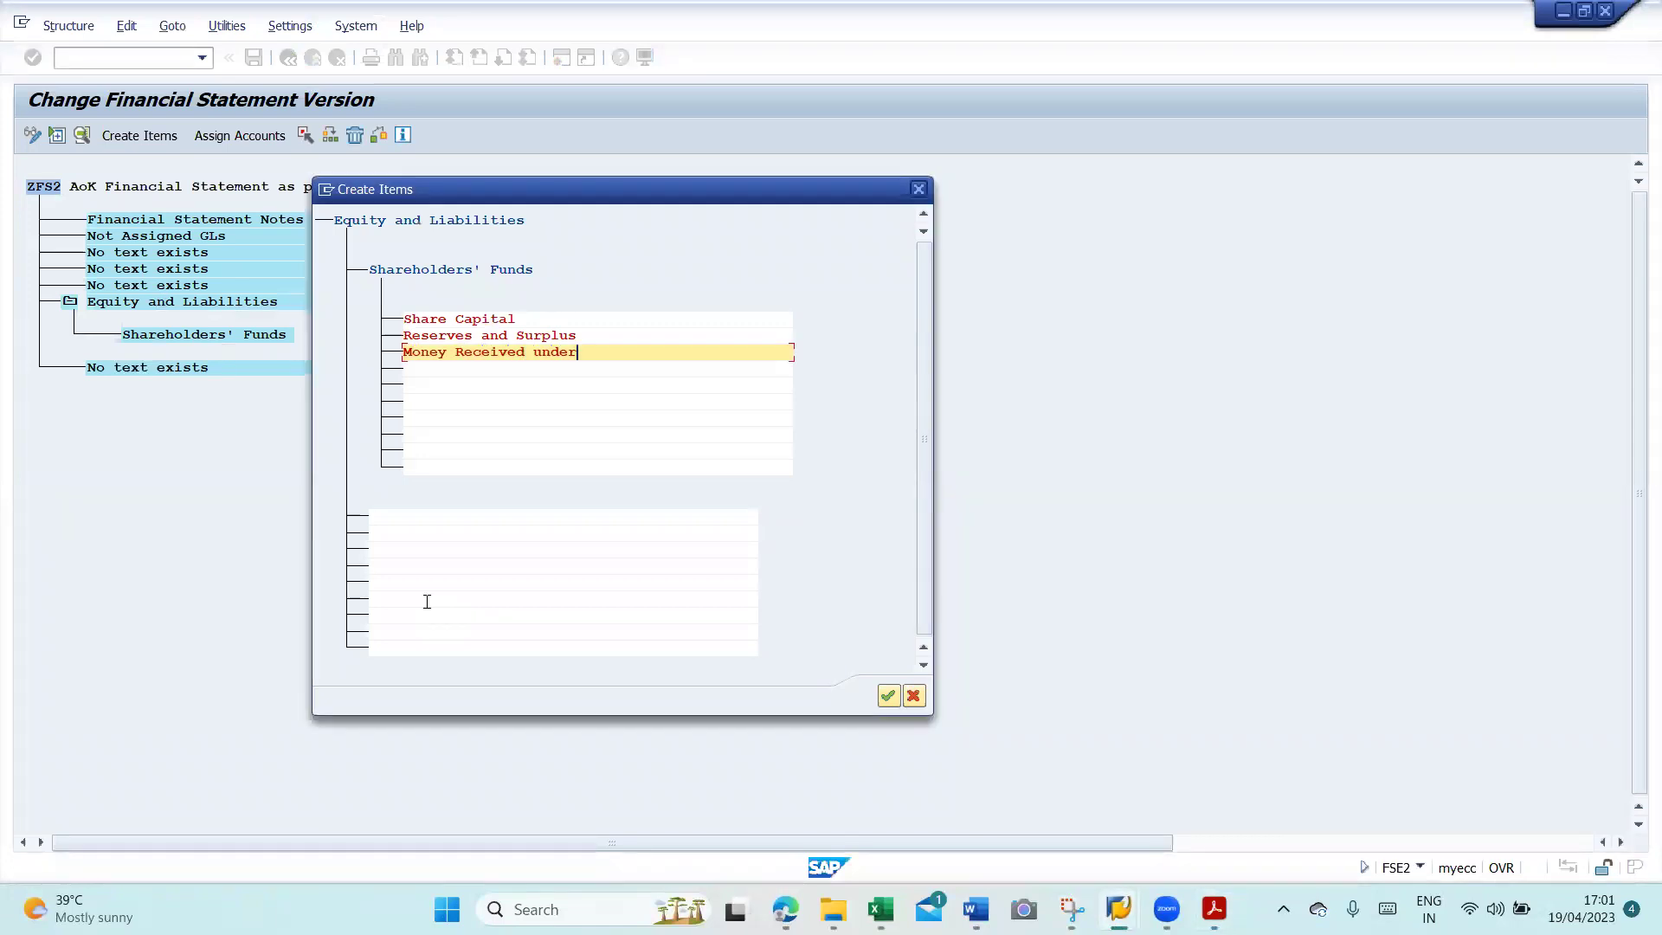
{"action": "type", "text": "Share Warrants"}
{"action": "key", "text": "alt+Tab"}
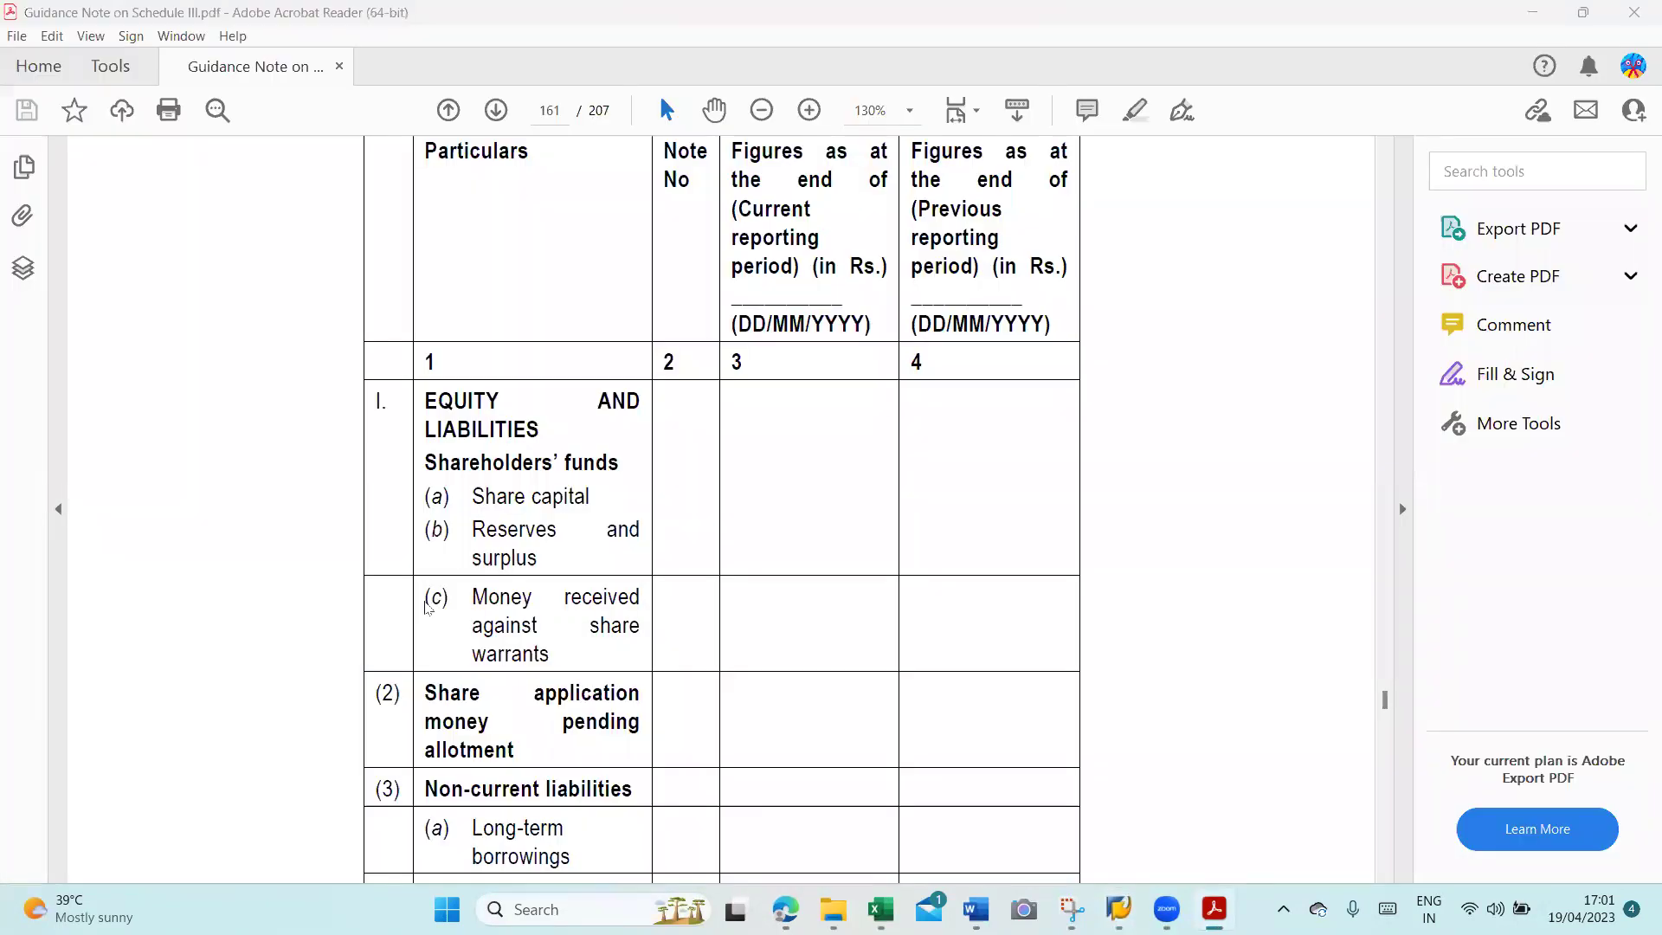
{"action": "key", "text": "alt+Tab"}
{"action": "left_click", "coordinate": [883, 697]}
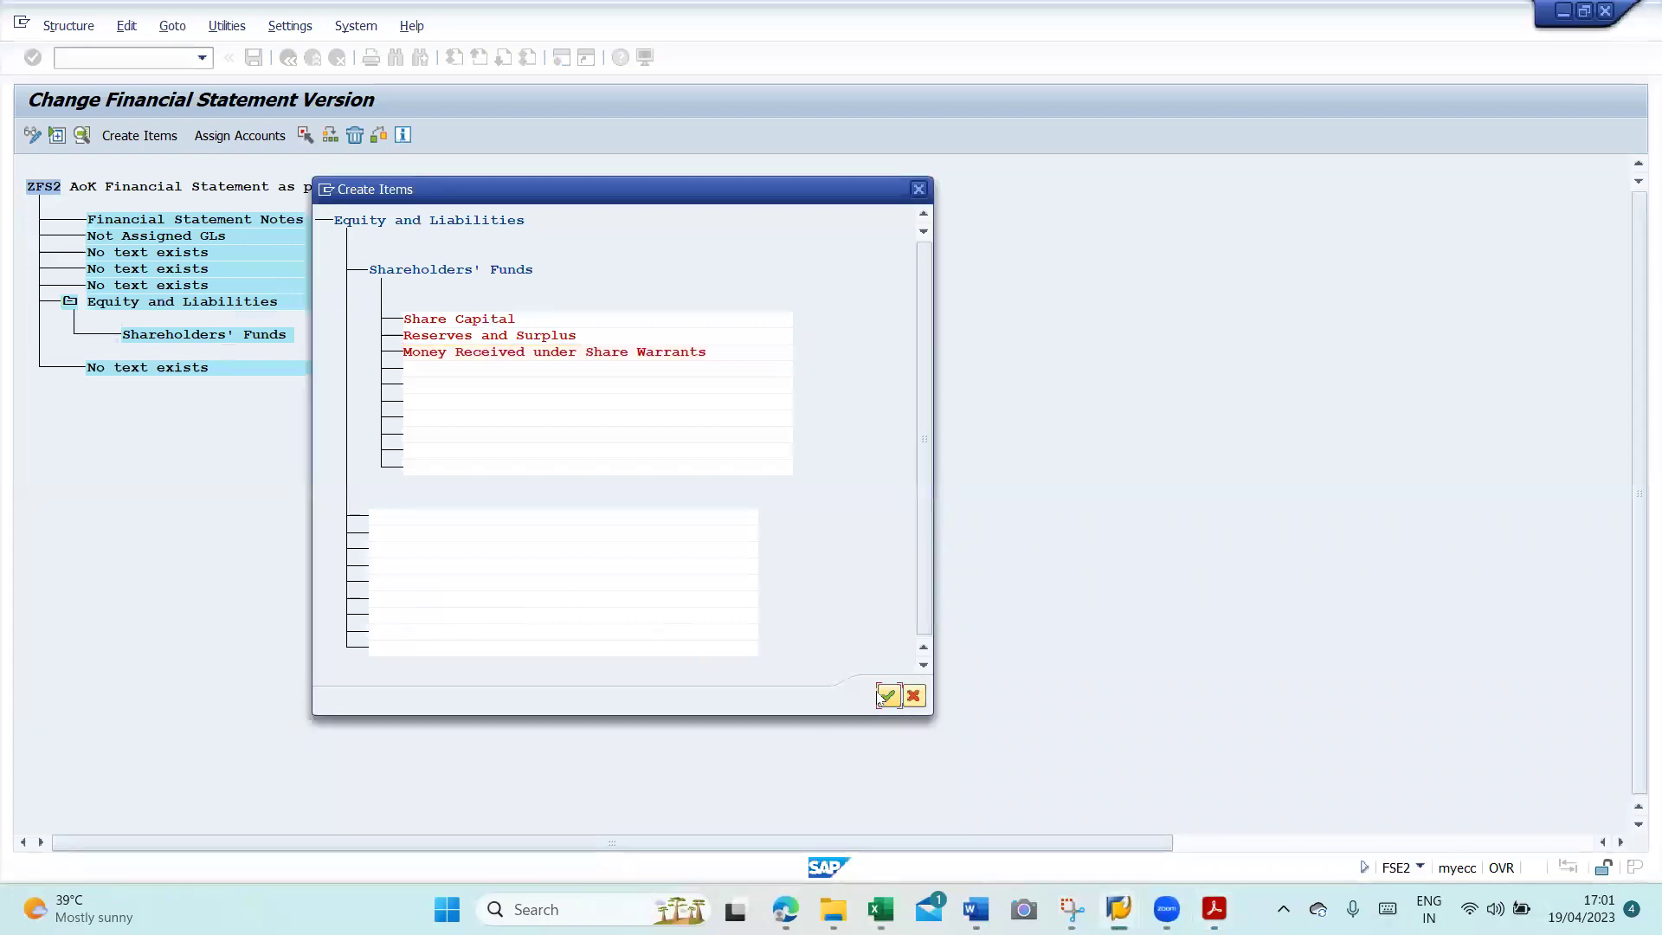
{"action": "left_click", "coordinate": [887, 697]}
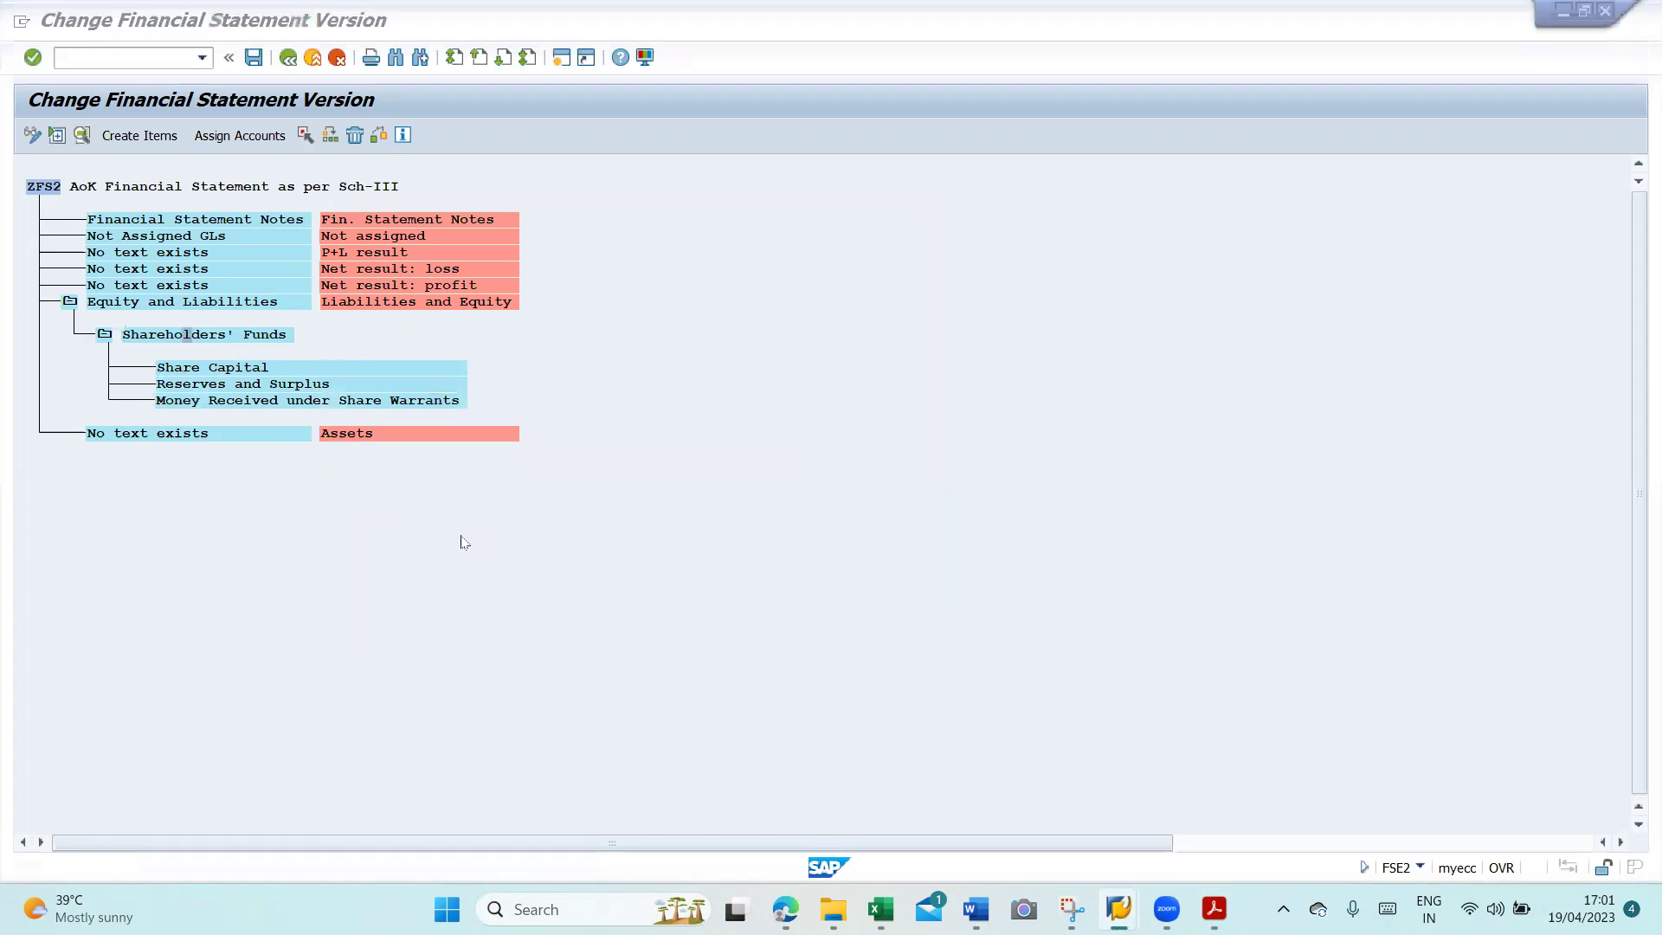
- Create the item "Share Application Money Pending Allotment" under Equity and Liabilities, following the Schedule III PDF
{"action": "key", "text": "alt+Tab"}
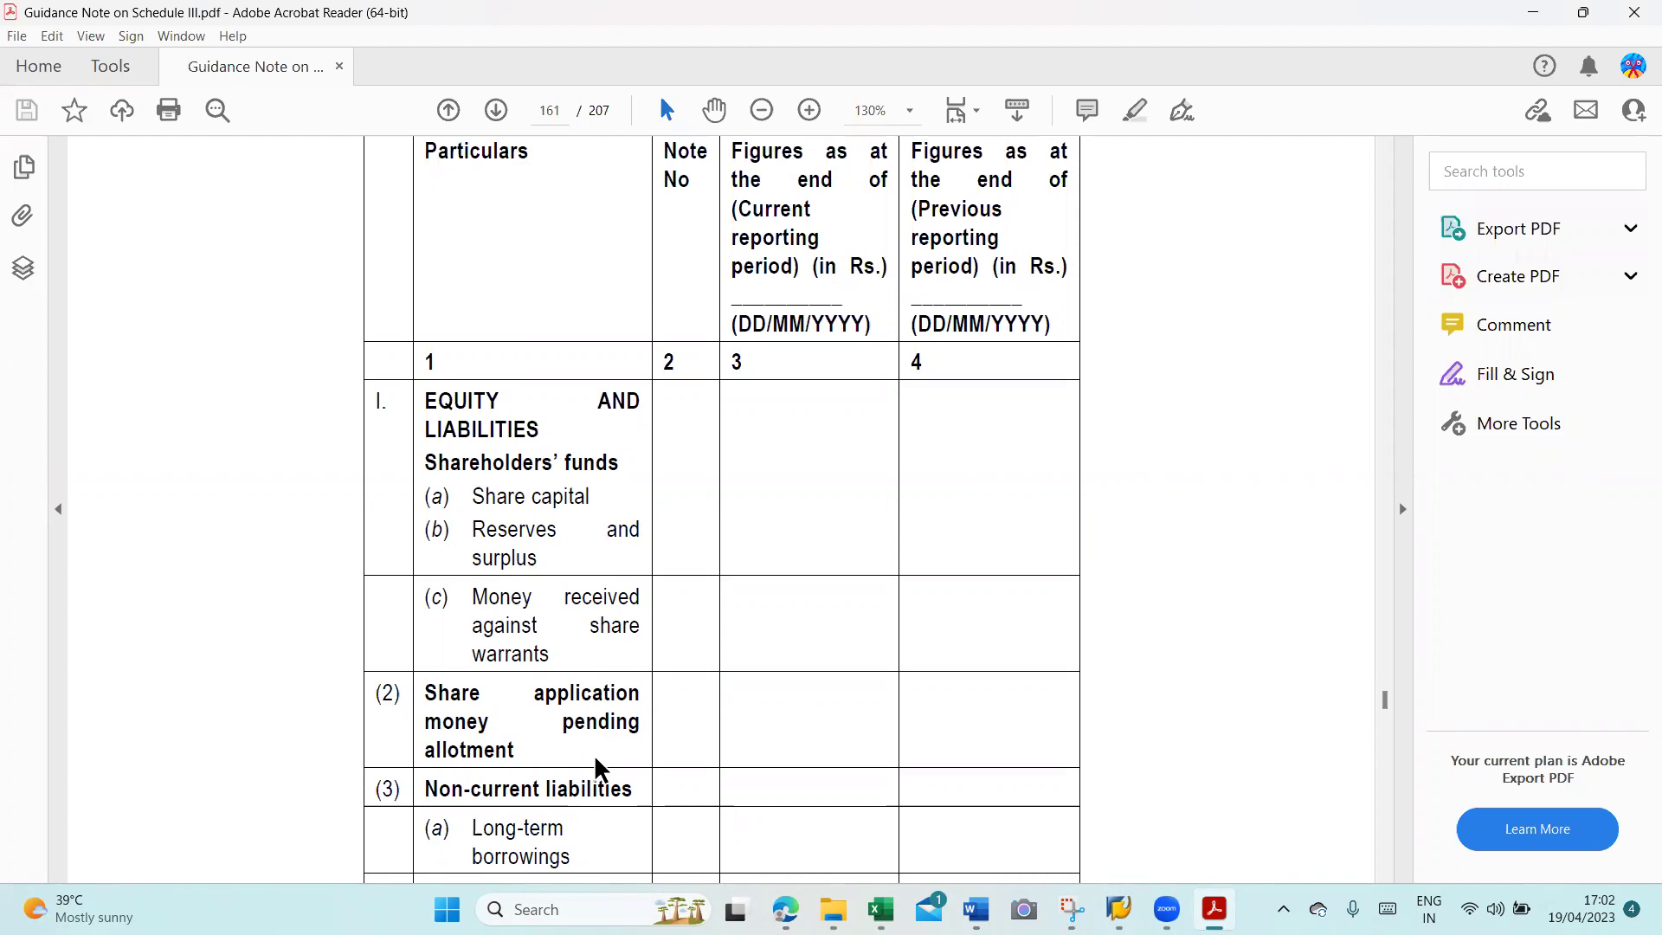
{"action": "key", "text": "alt+Tab"}
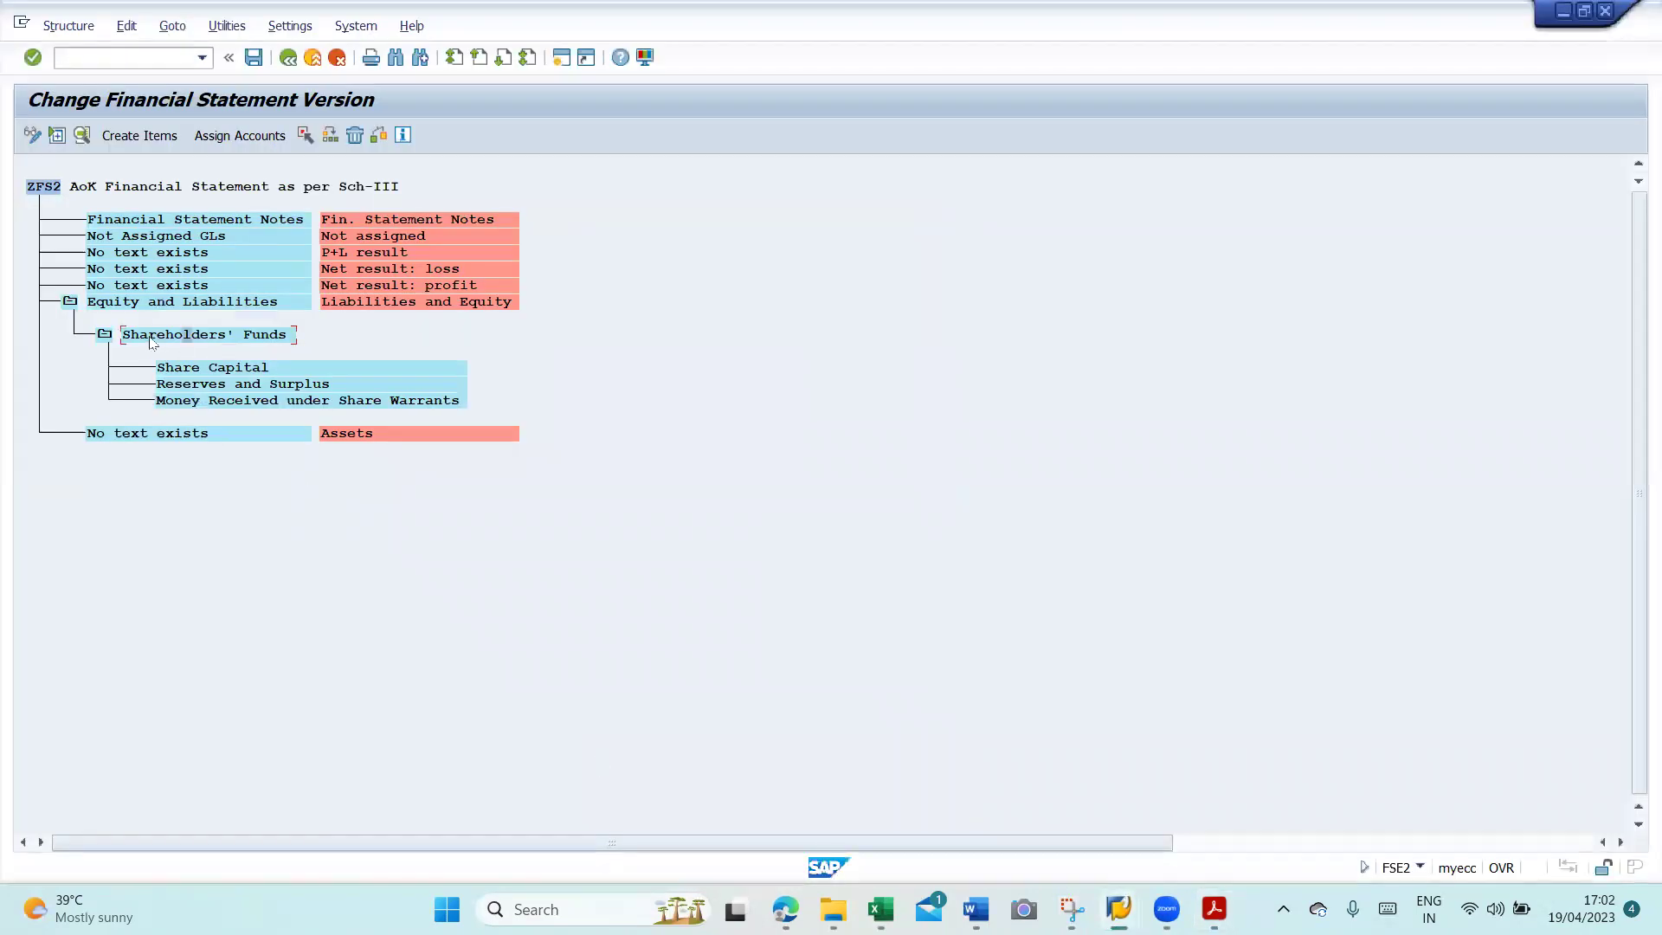
{"action": "left_click", "coordinate": [144, 337]}
{"action": "left_click", "coordinate": [118, 302]}
{"action": "left_click", "coordinate": [130, 136]}
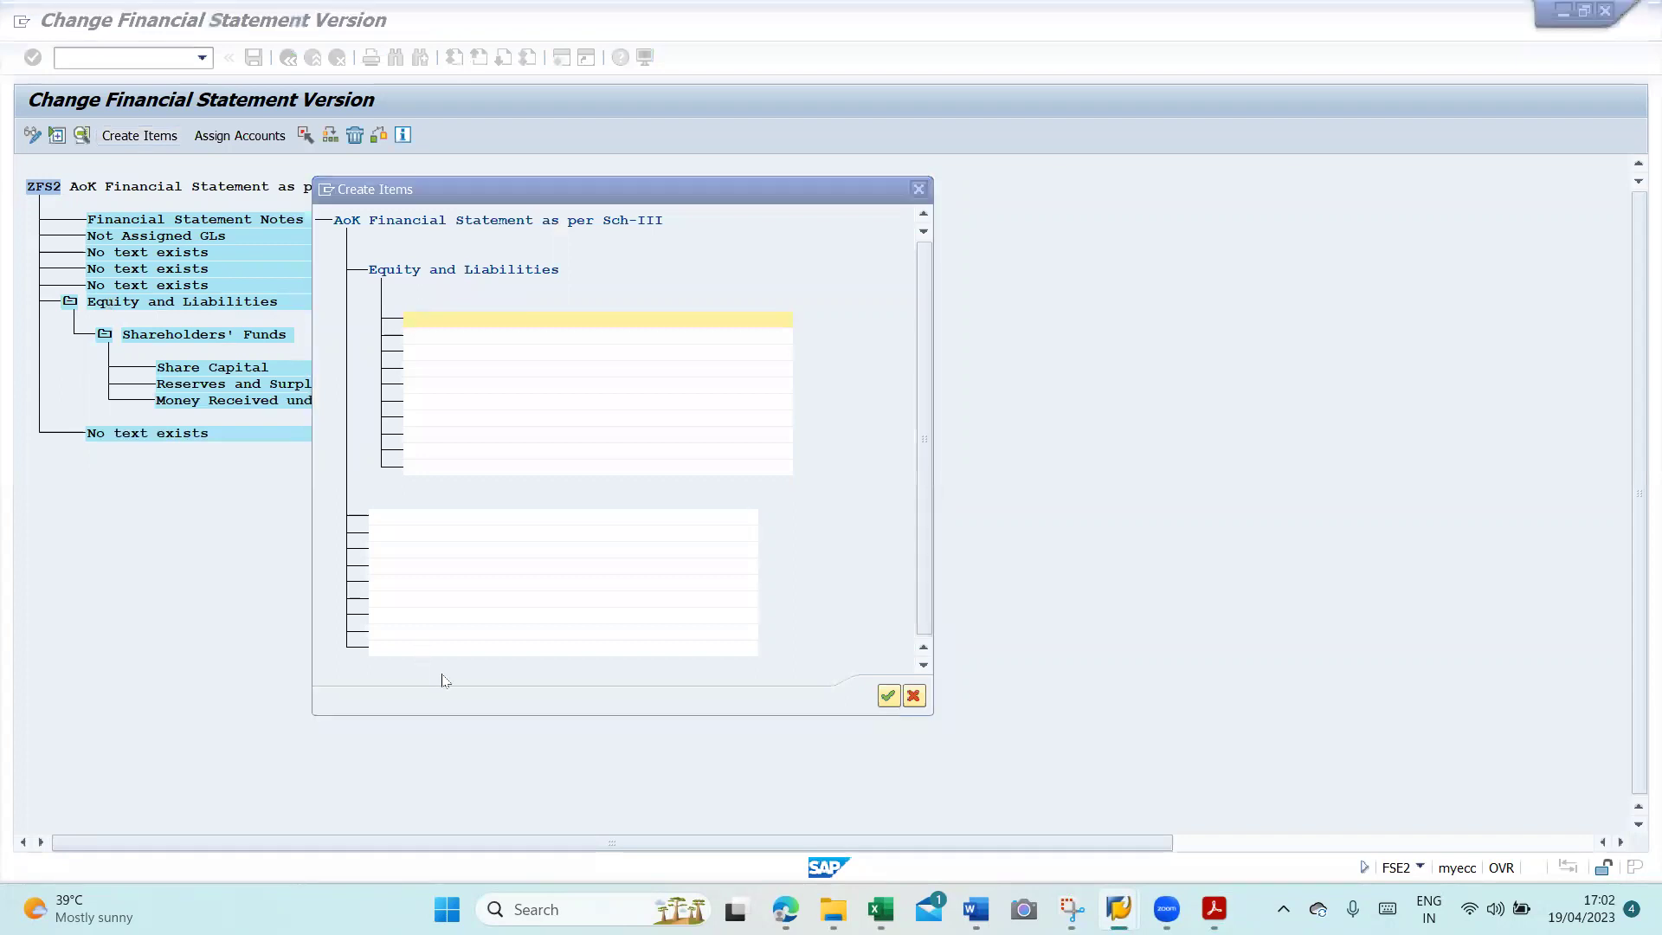
{"action": "key", "text": "alt+Tab"}
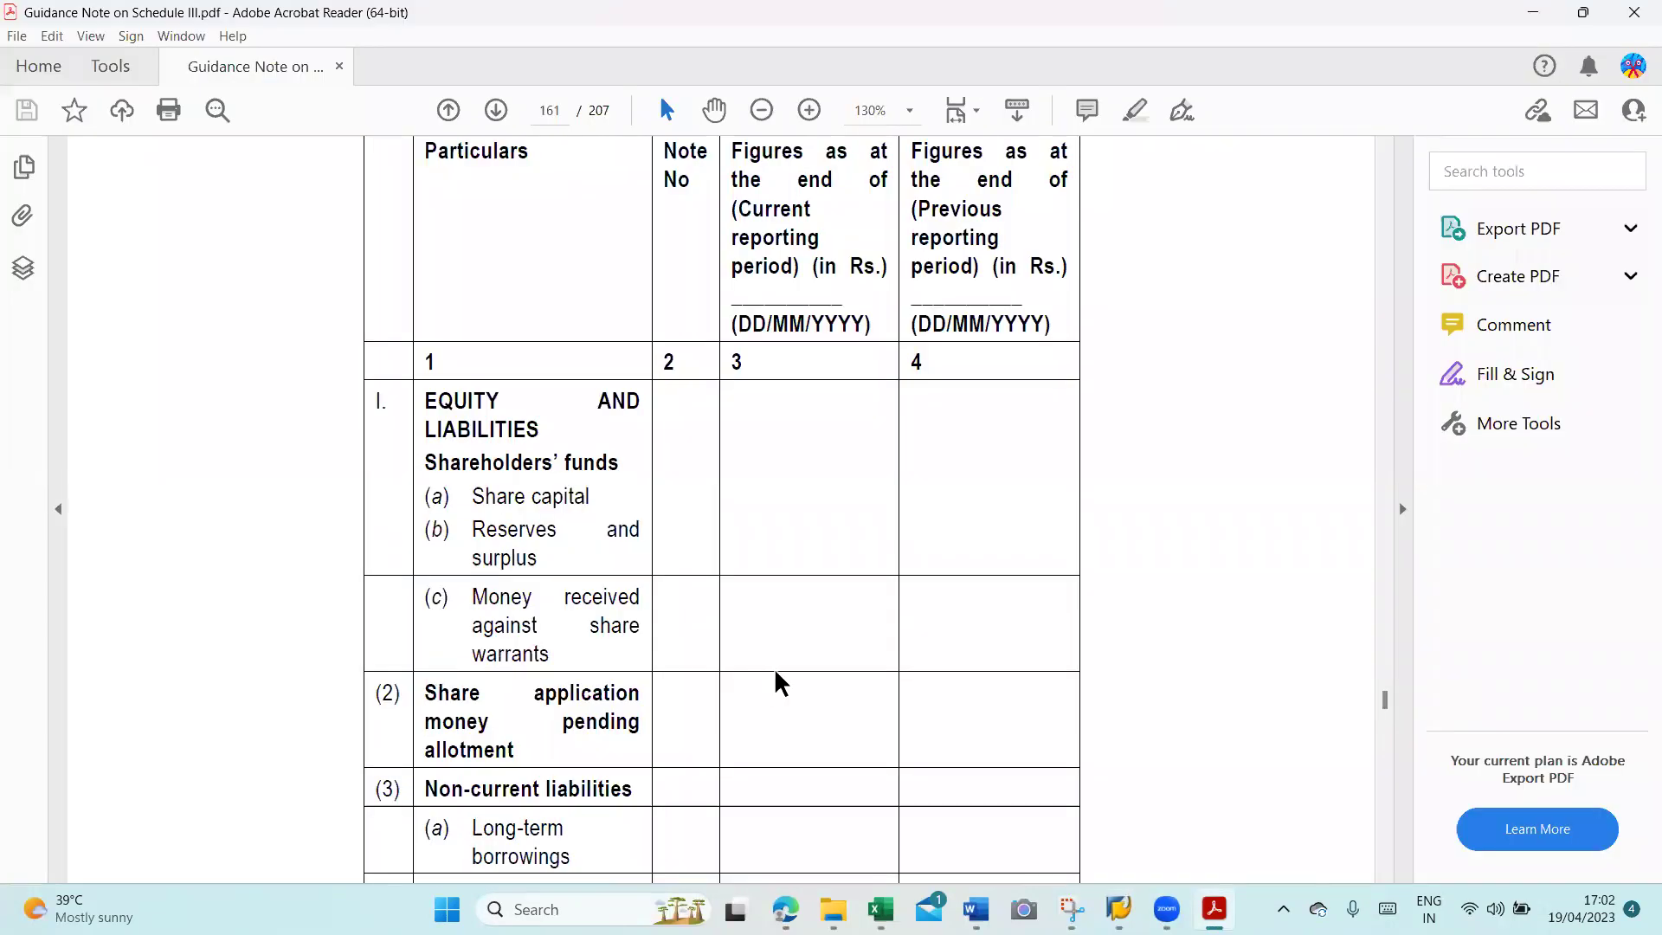
{"action": "key", "text": "alt+Tab"}
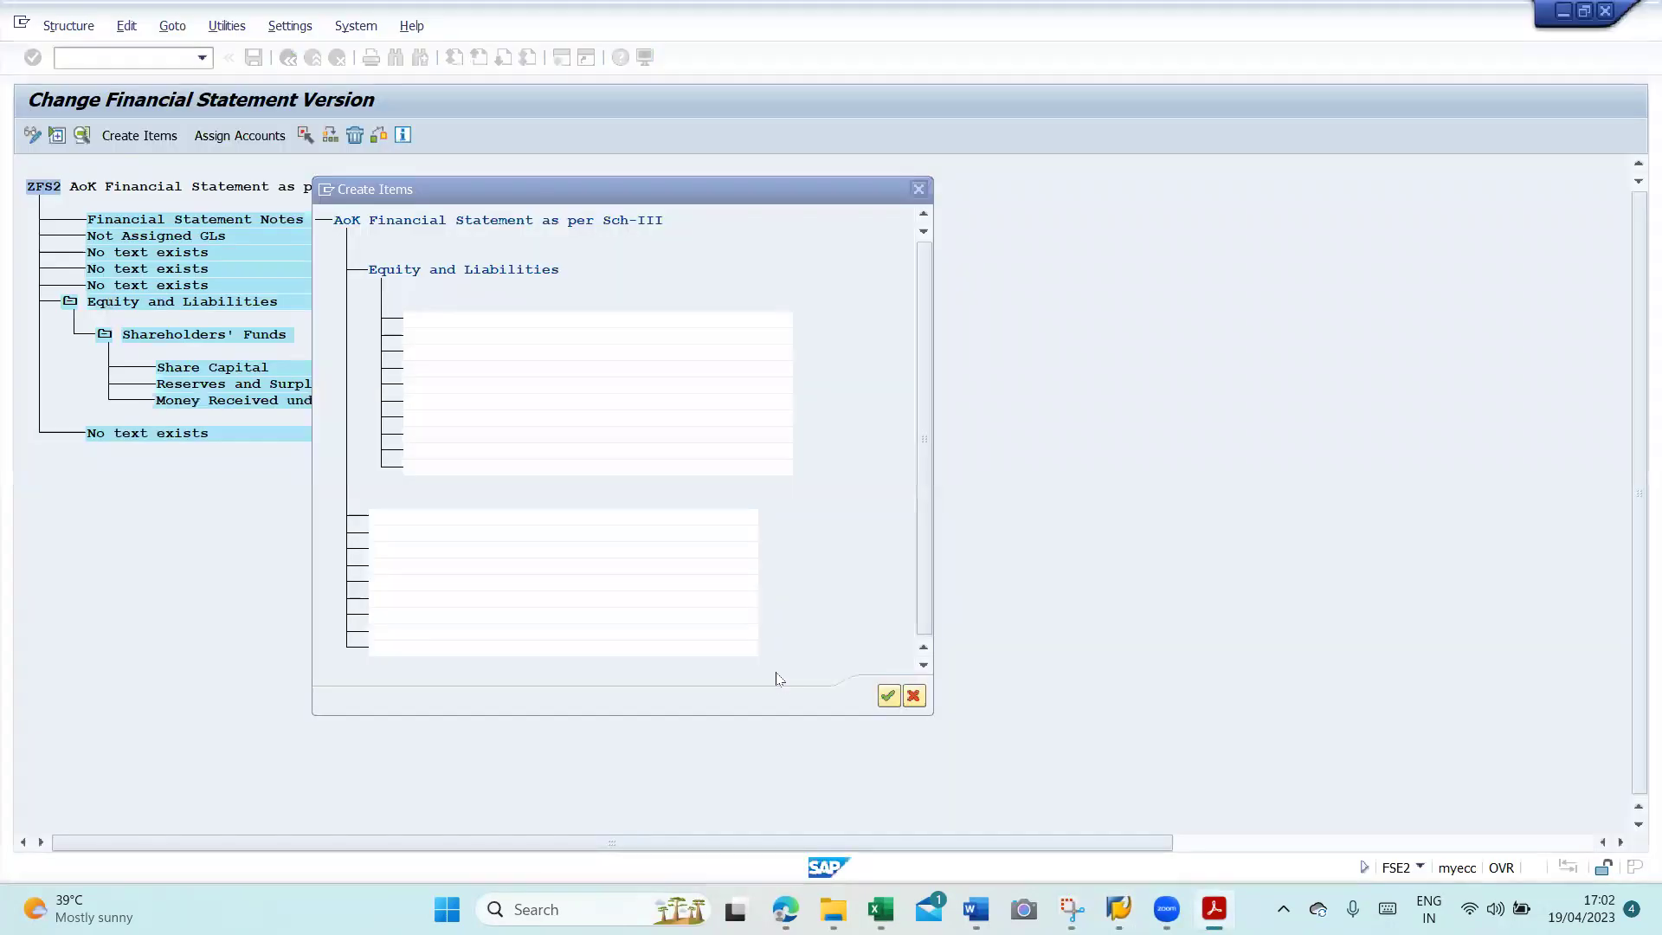
{"action": "type", "text": "Share Application Money"}
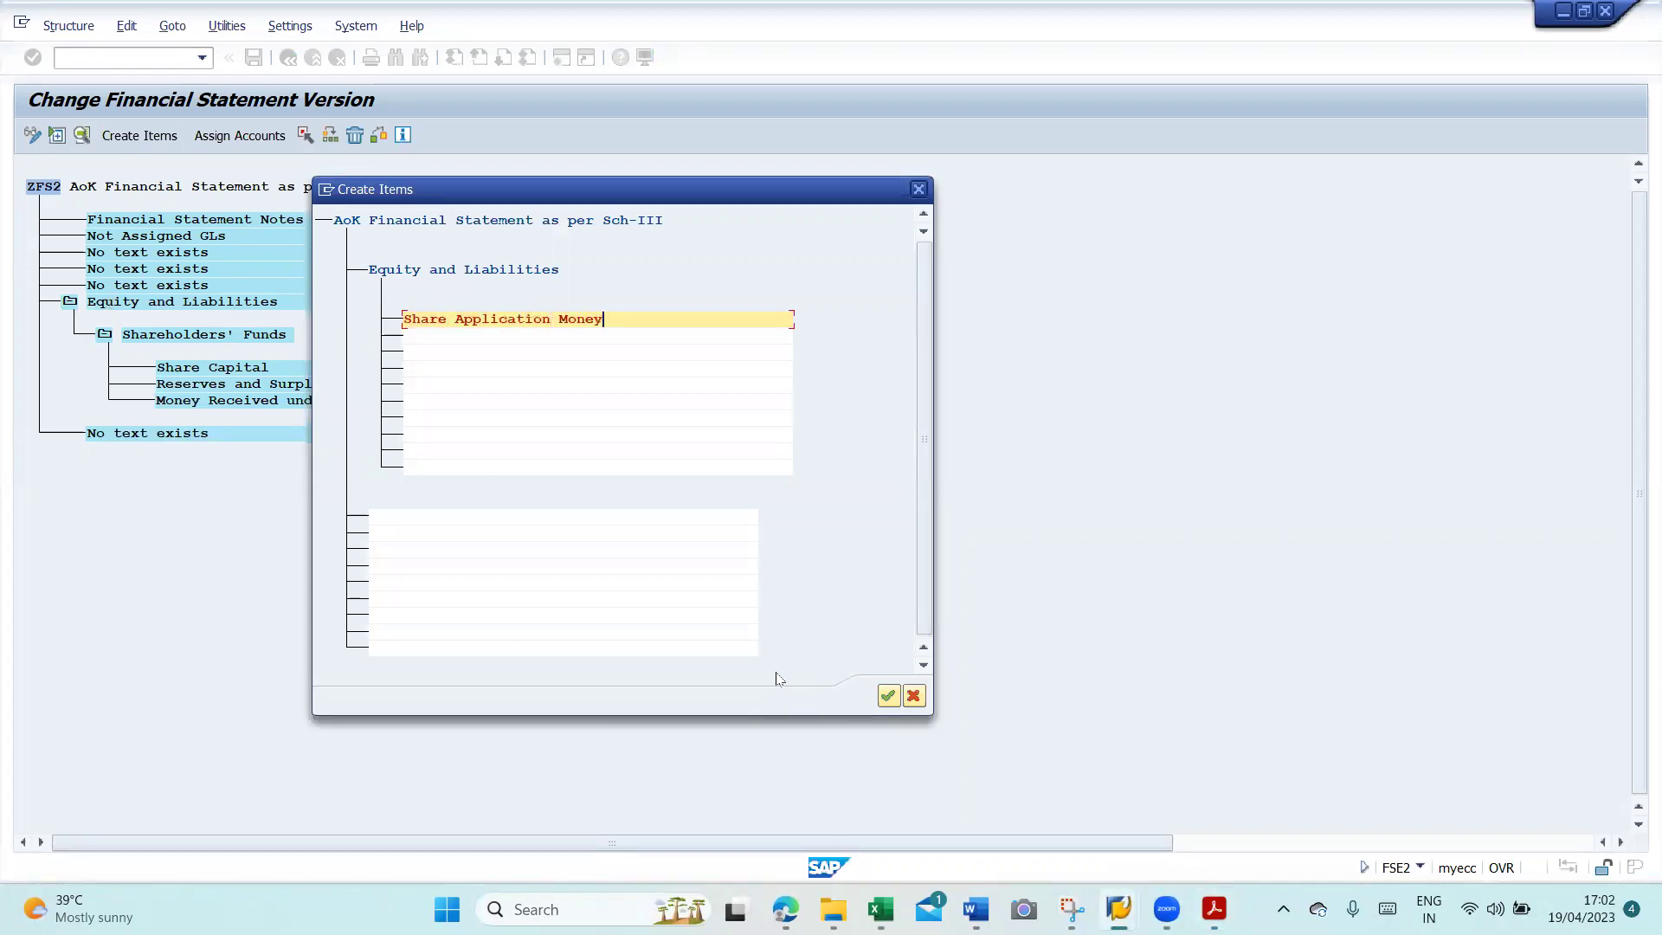
{"action": "type", "text": " Pending Allotment"}
{"action": "left_click", "coordinate": [889, 697]}
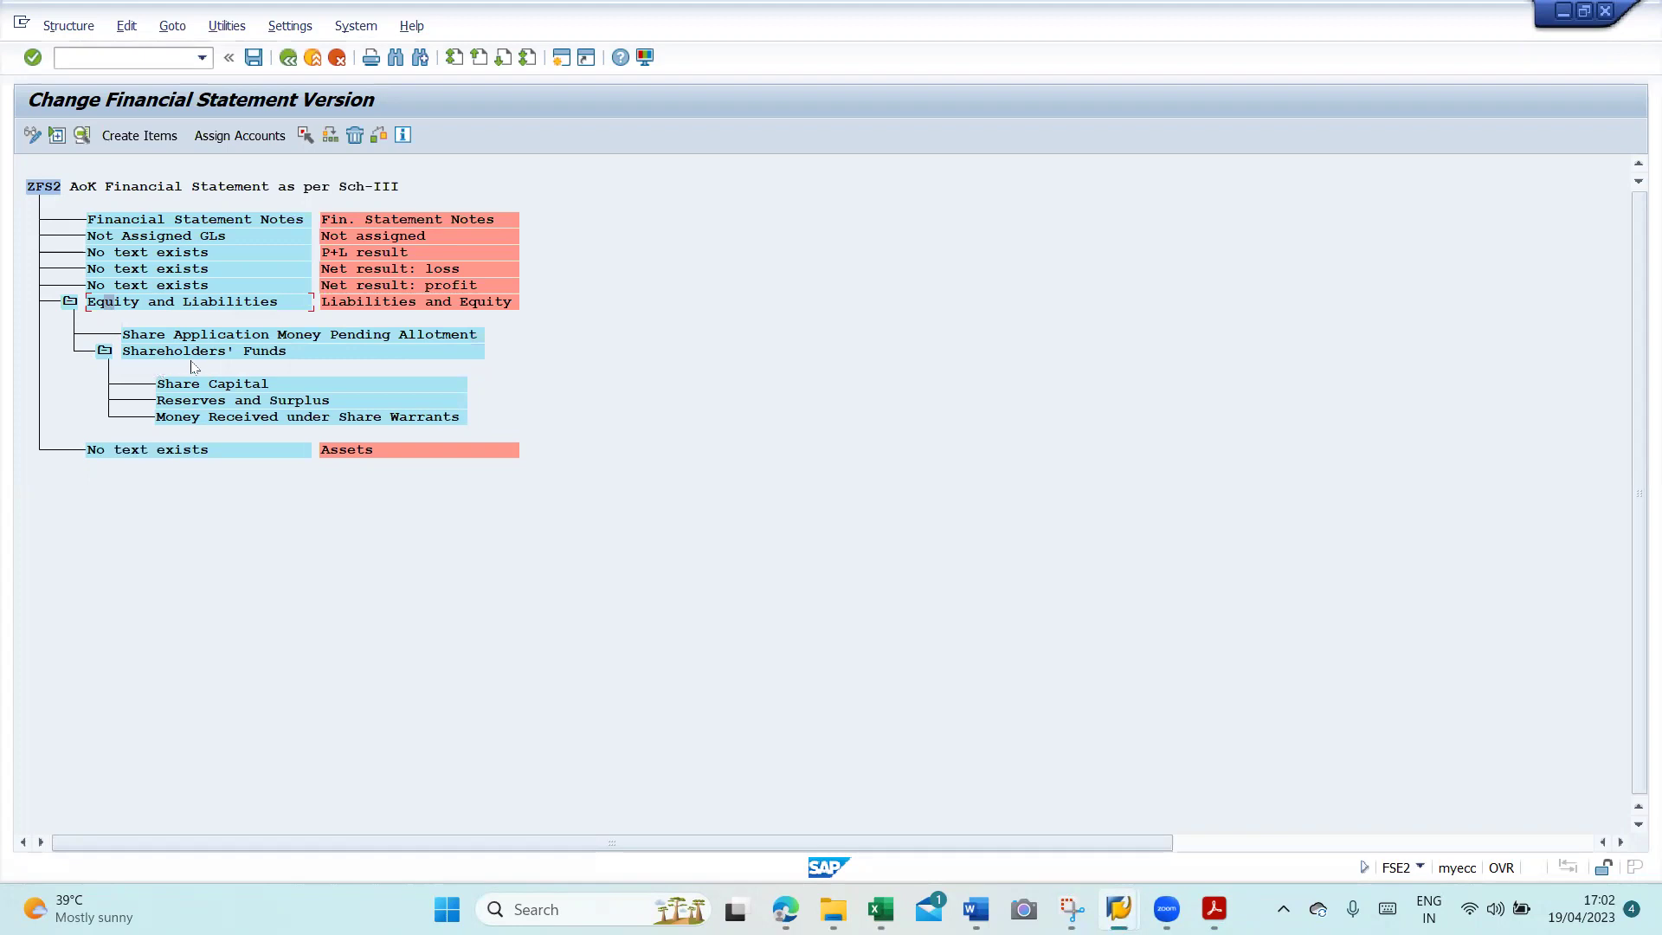
- Collapse the Shareholders' Funds node and try to reassign it
{"action": "left_click", "coordinate": [104, 355]}
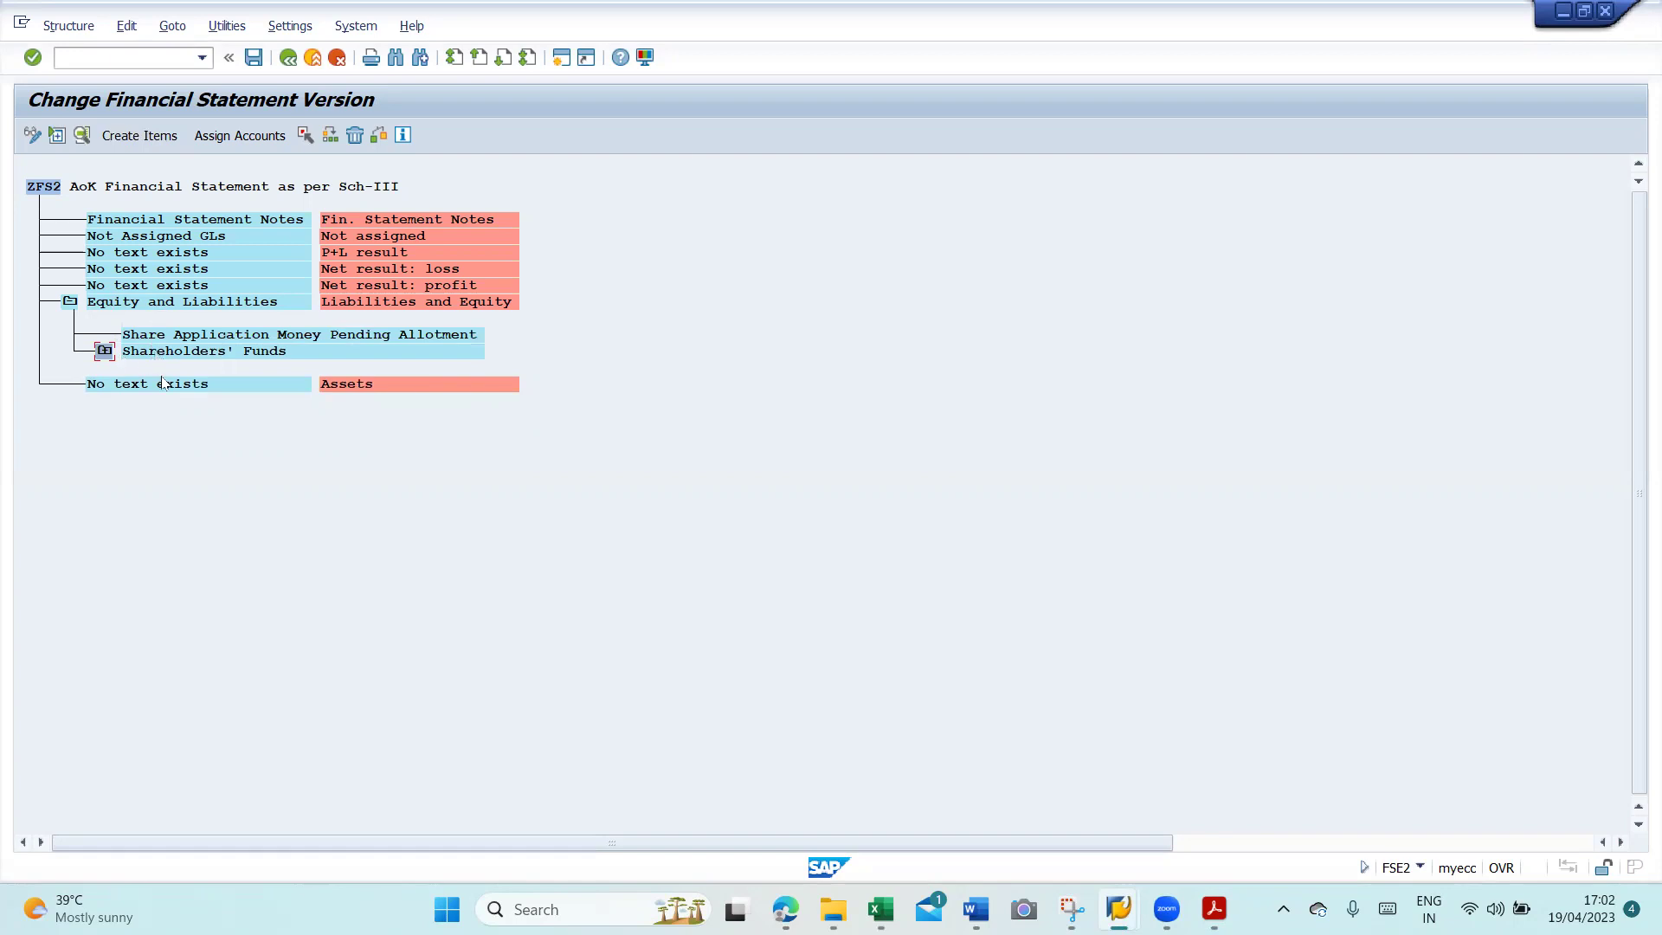
{"action": "left_click", "coordinate": [187, 349]}
{"action": "left_click", "coordinate": [305, 135]}
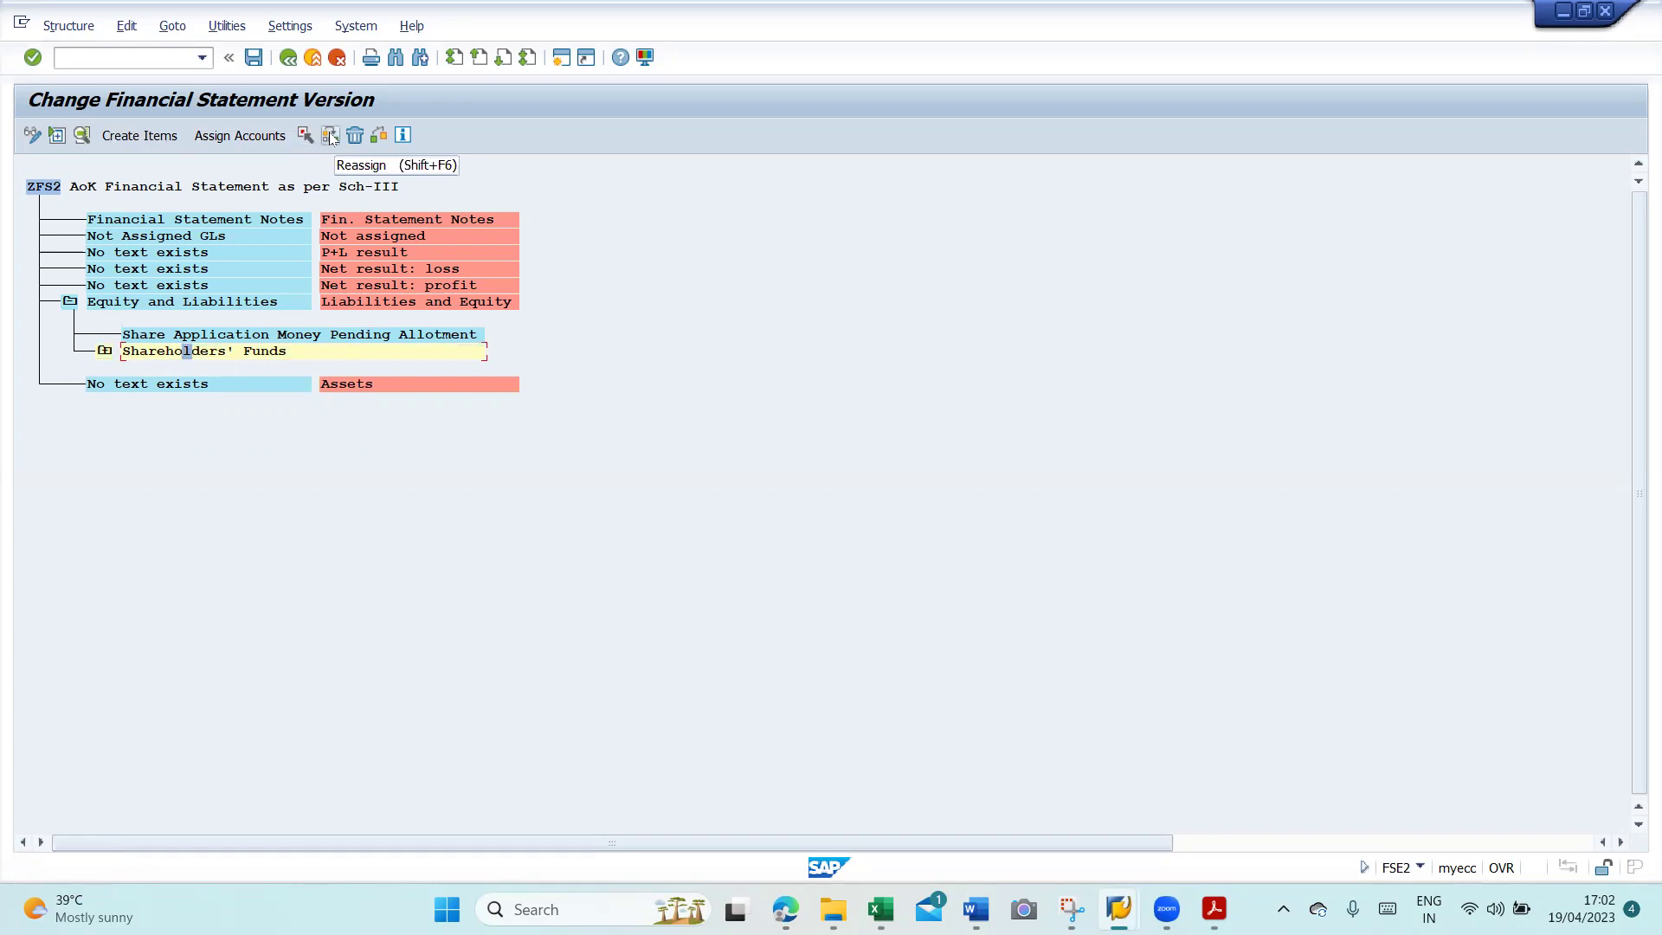
{"action": "left_click", "coordinate": [330, 136]}
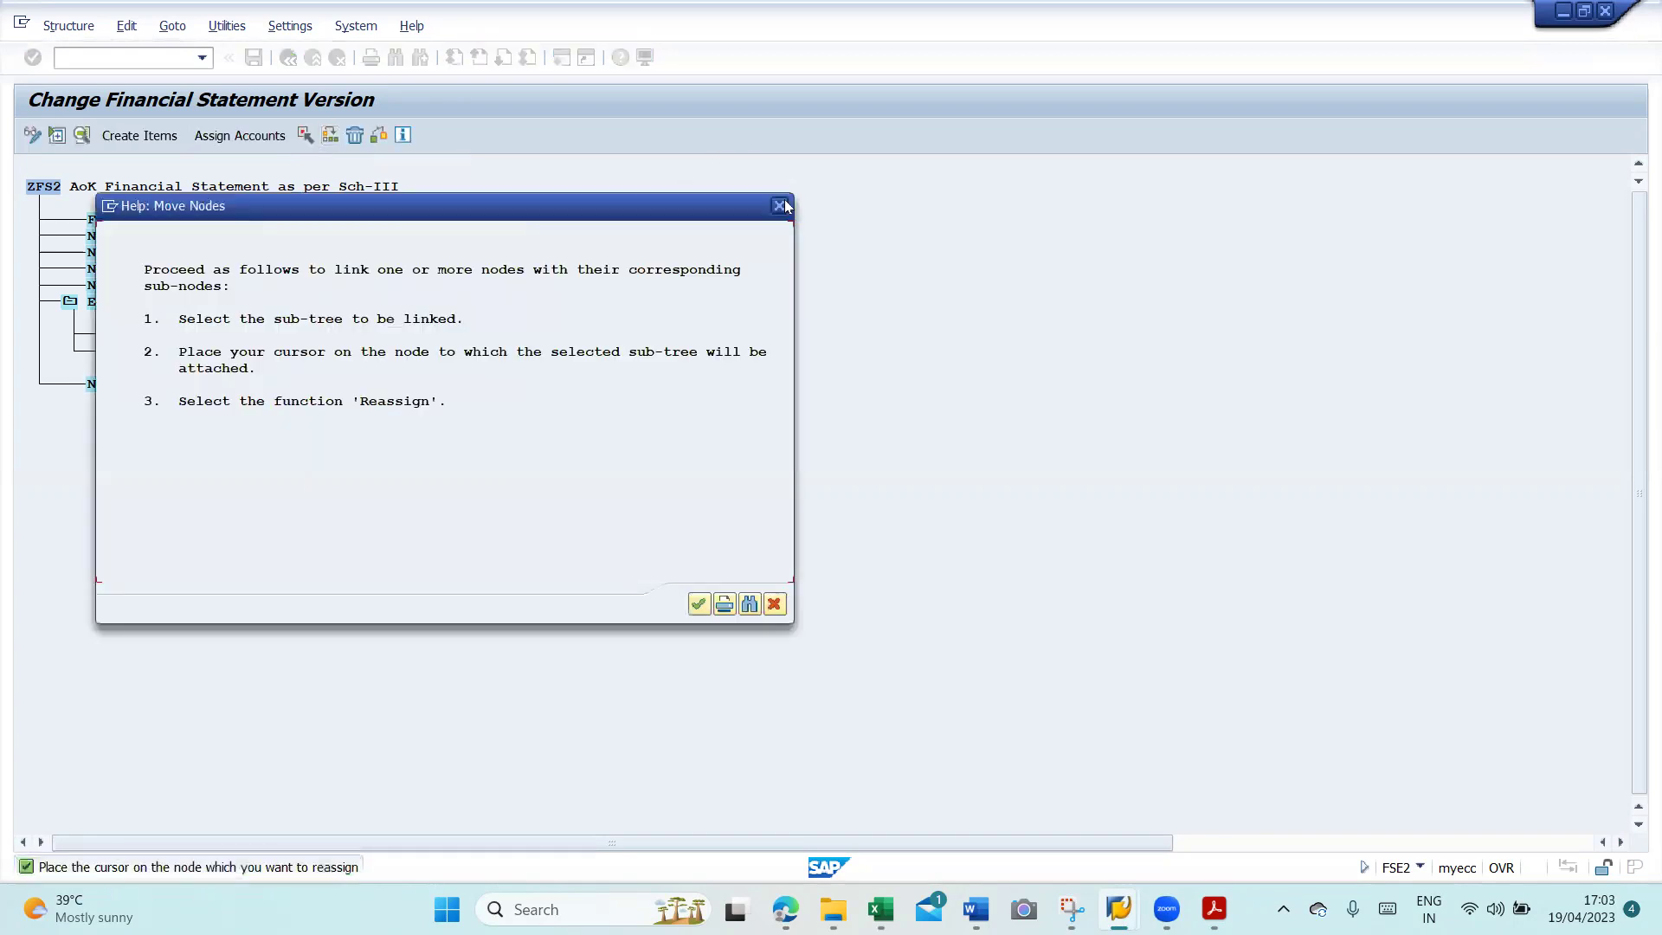
{"action": "left_click", "coordinate": [780, 206]}
- Reassign Shareholders' Funds as a subordinate of Equity and Liabilities to place it above Share Application Money Pending Allotment
{"action": "left_click", "coordinate": [178, 348]}
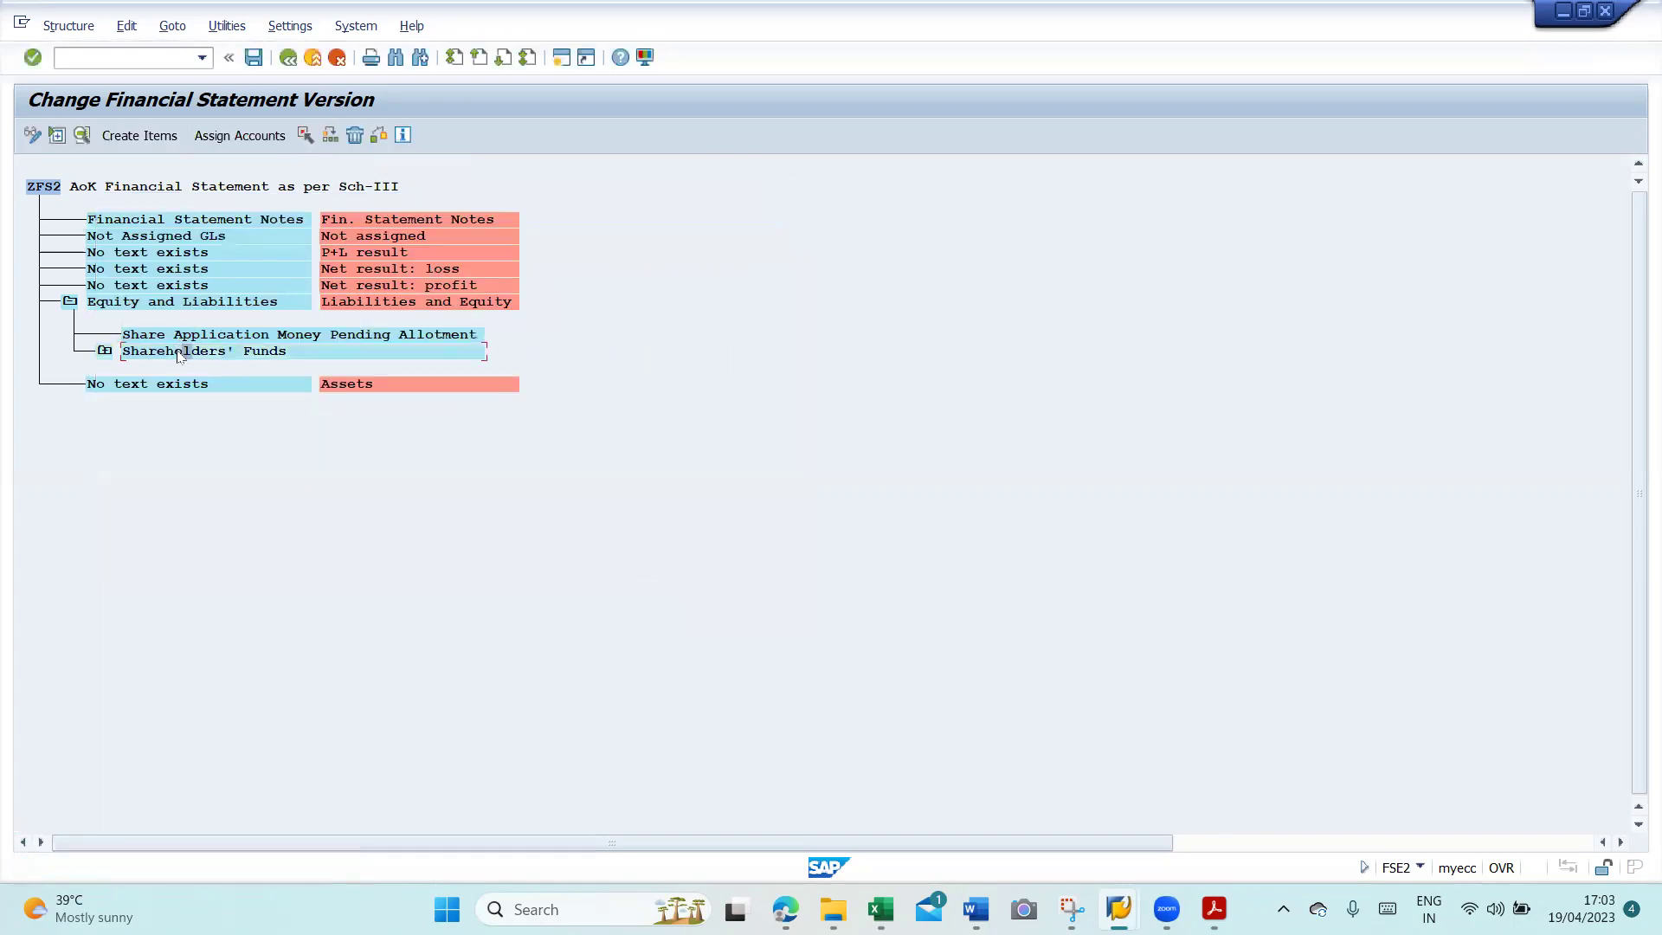
{"action": "left_click", "coordinate": [305, 137]}
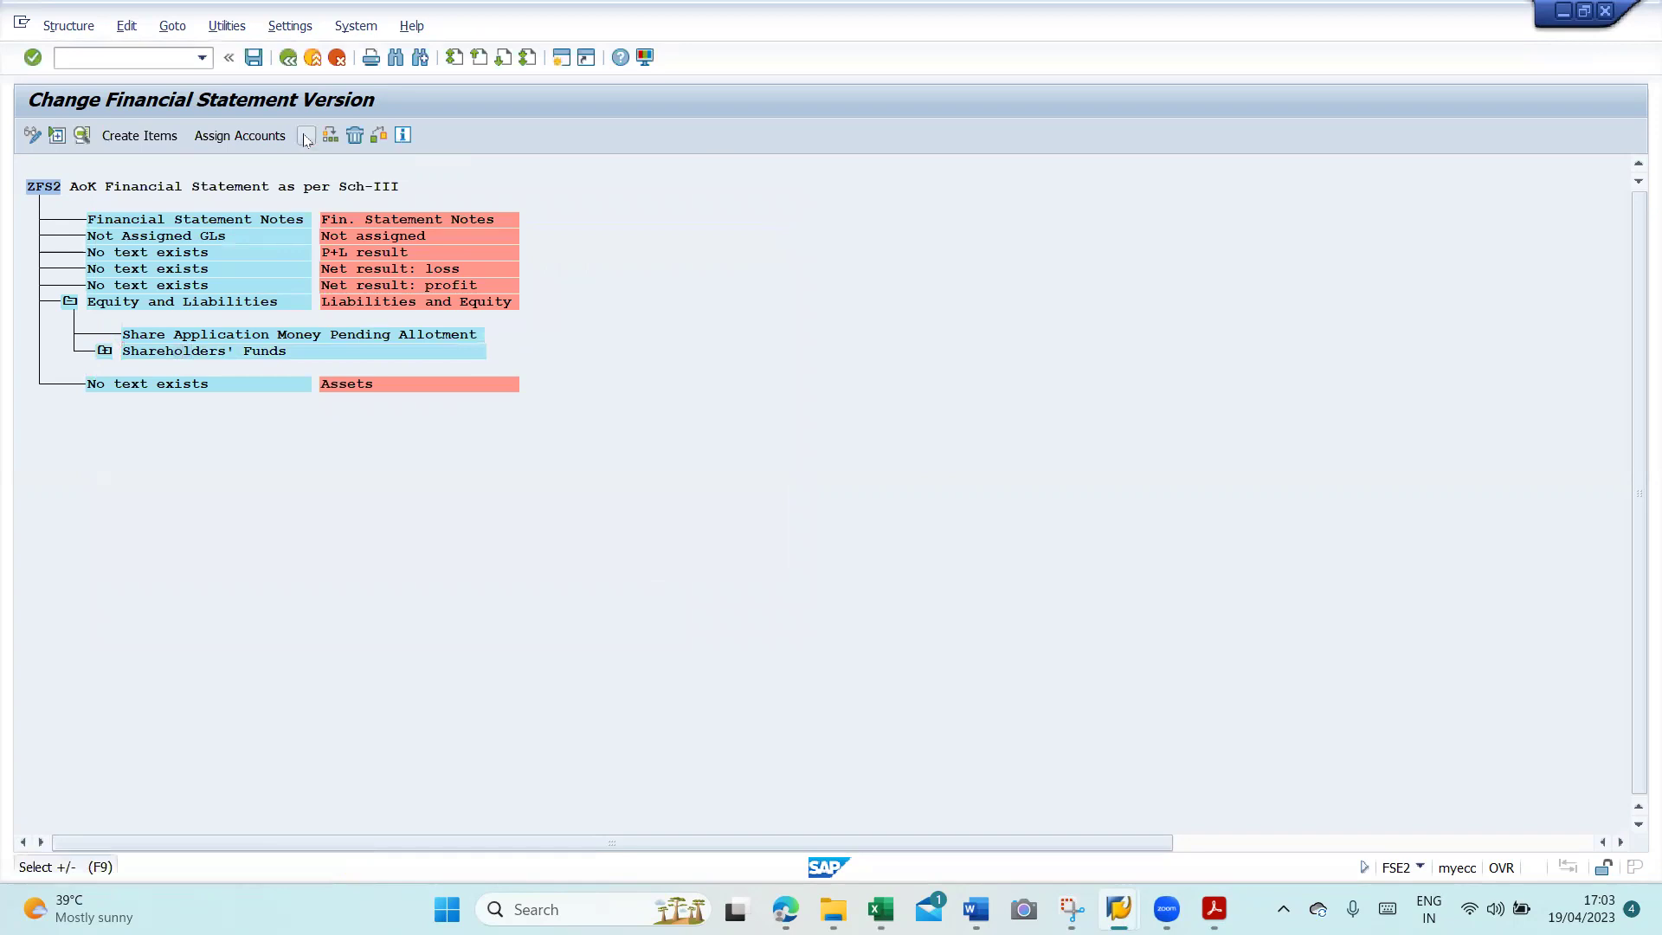
{"action": "left_click", "coordinate": [126, 304]}
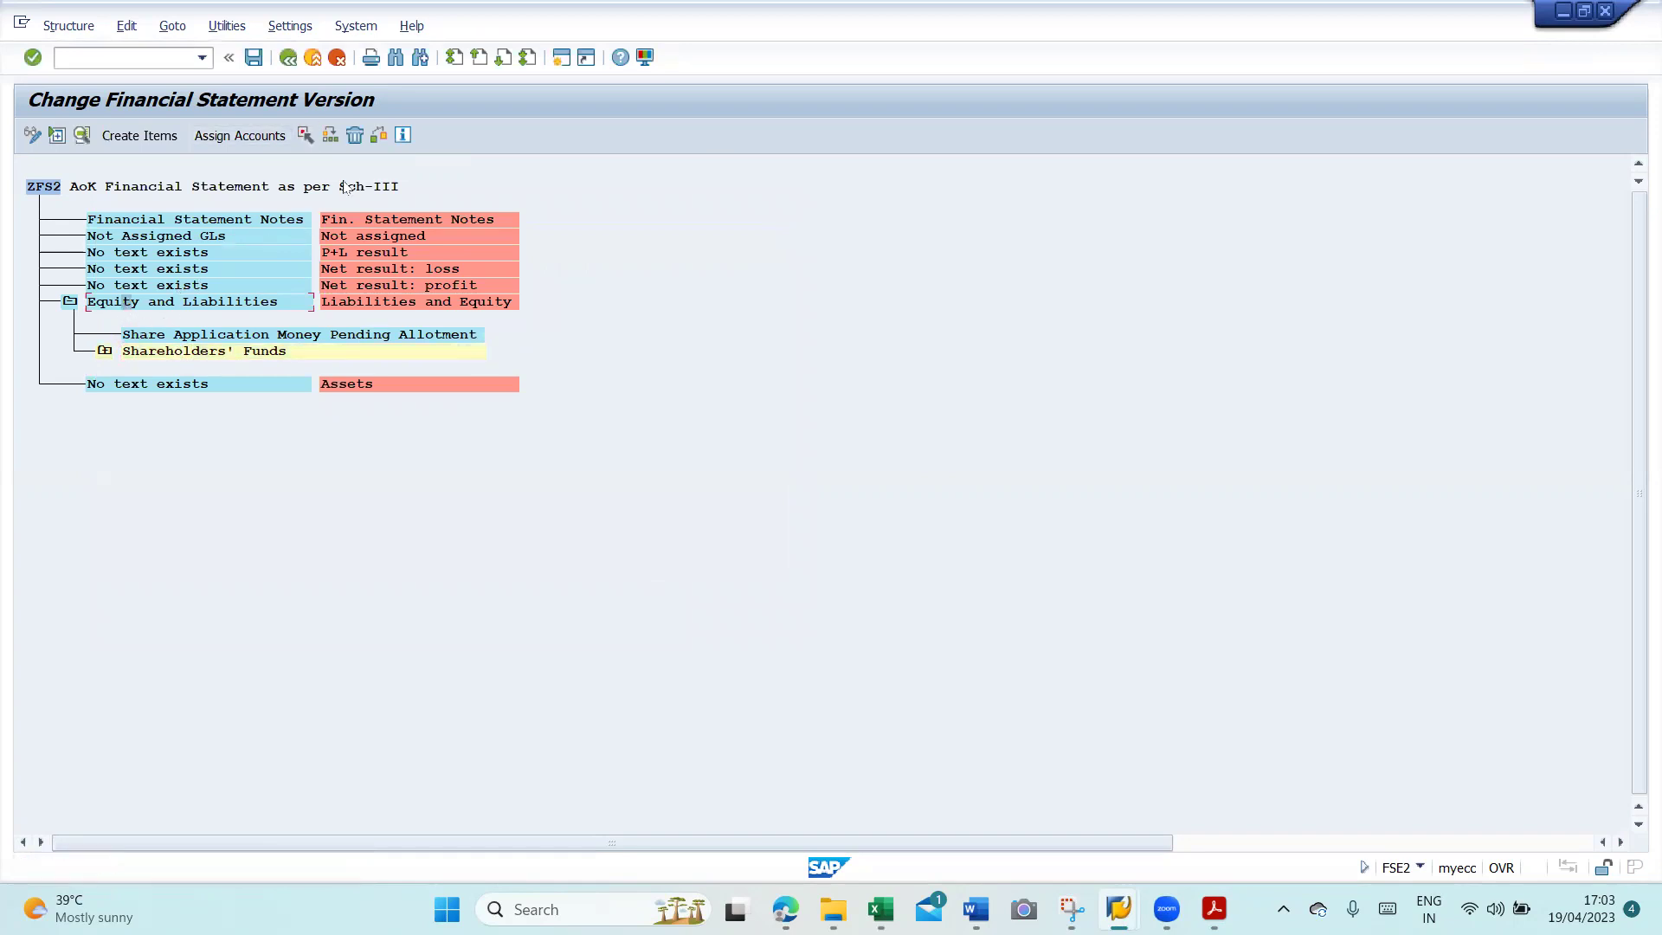
{"action": "left_click", "coordinate": [330, 135]}
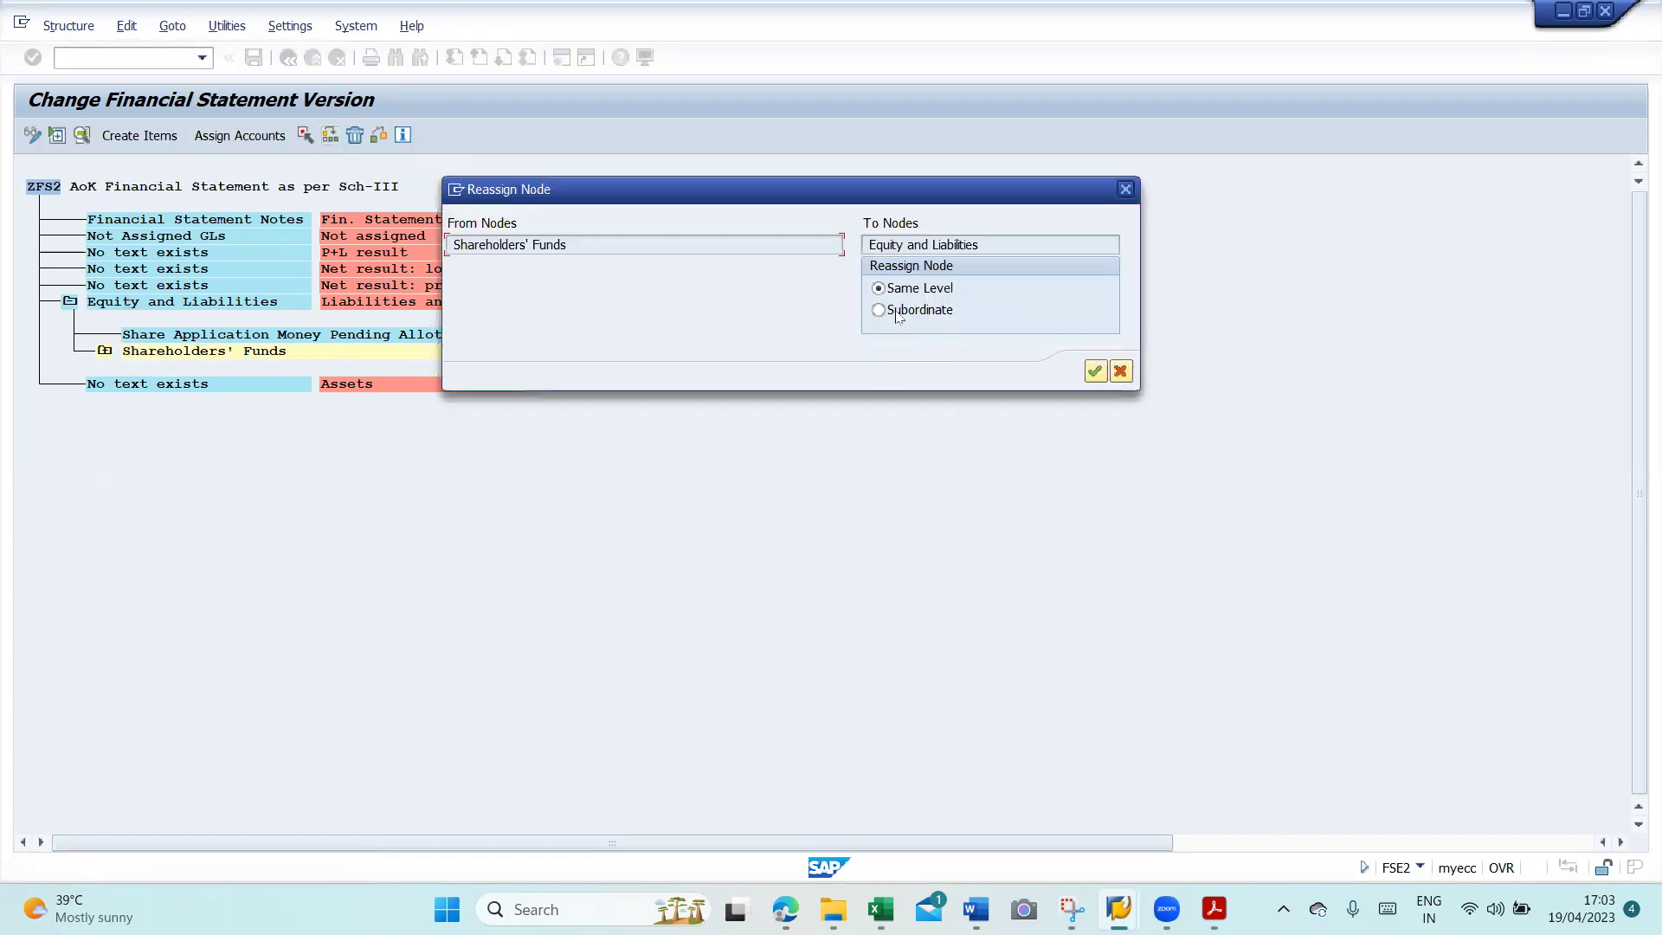
{"action": "left_click", "coordinate": [1095, 371]}
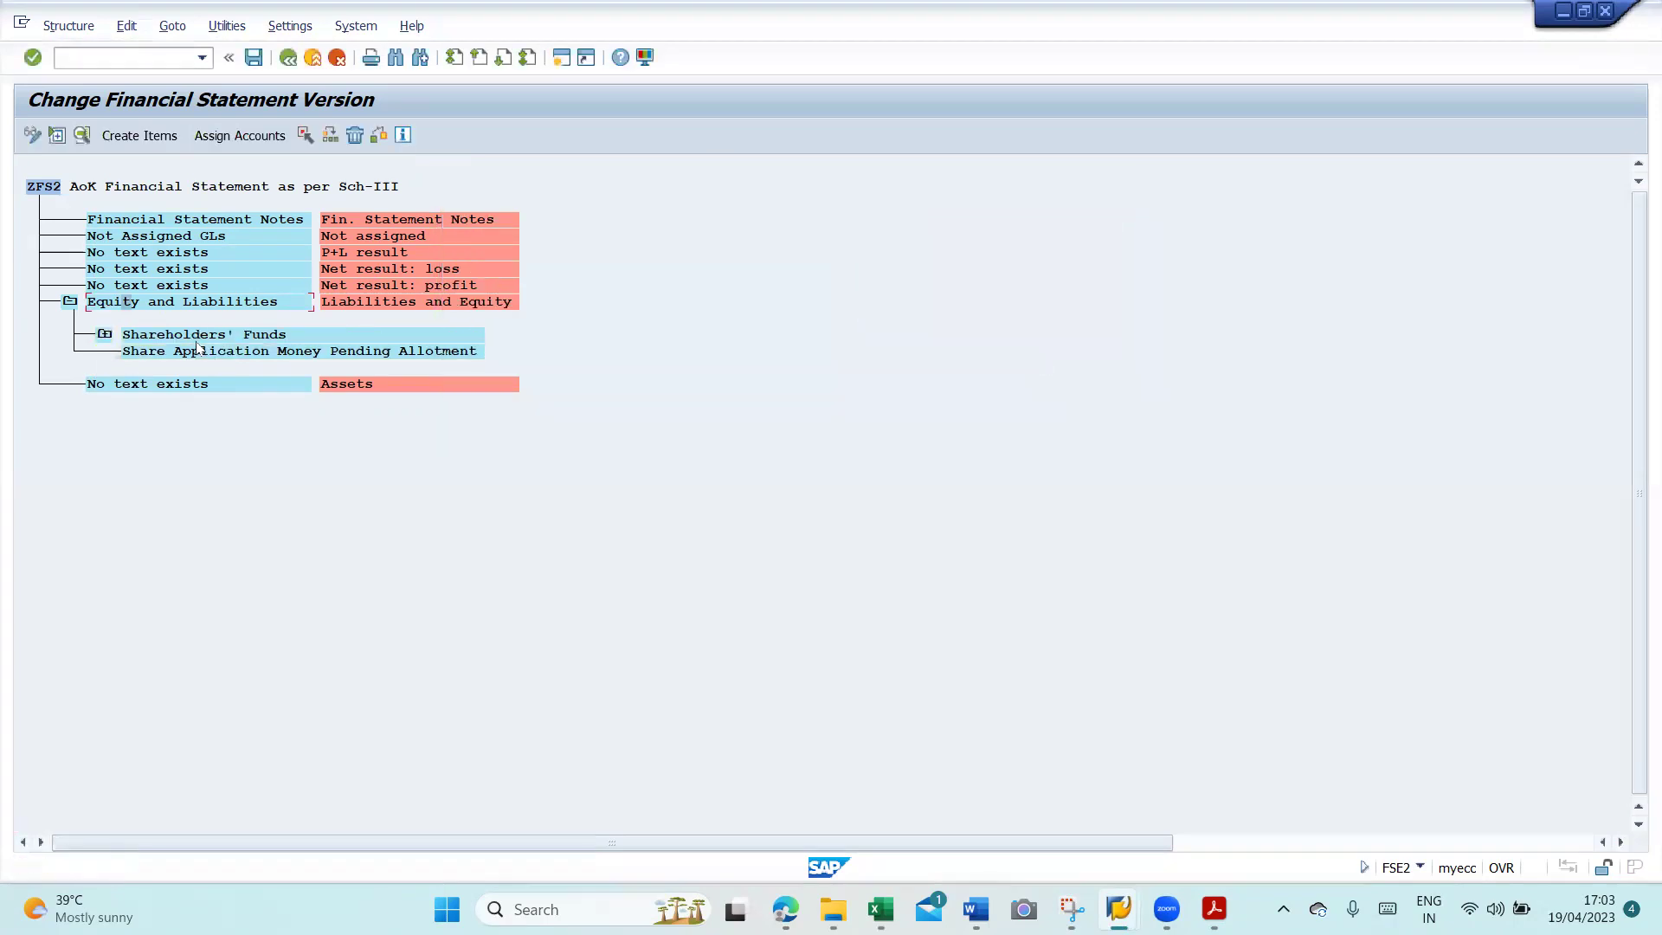
{"action": "left_click", "coordinate": [205, 352]}
{"action": "key", "text": "alt+Tab"}
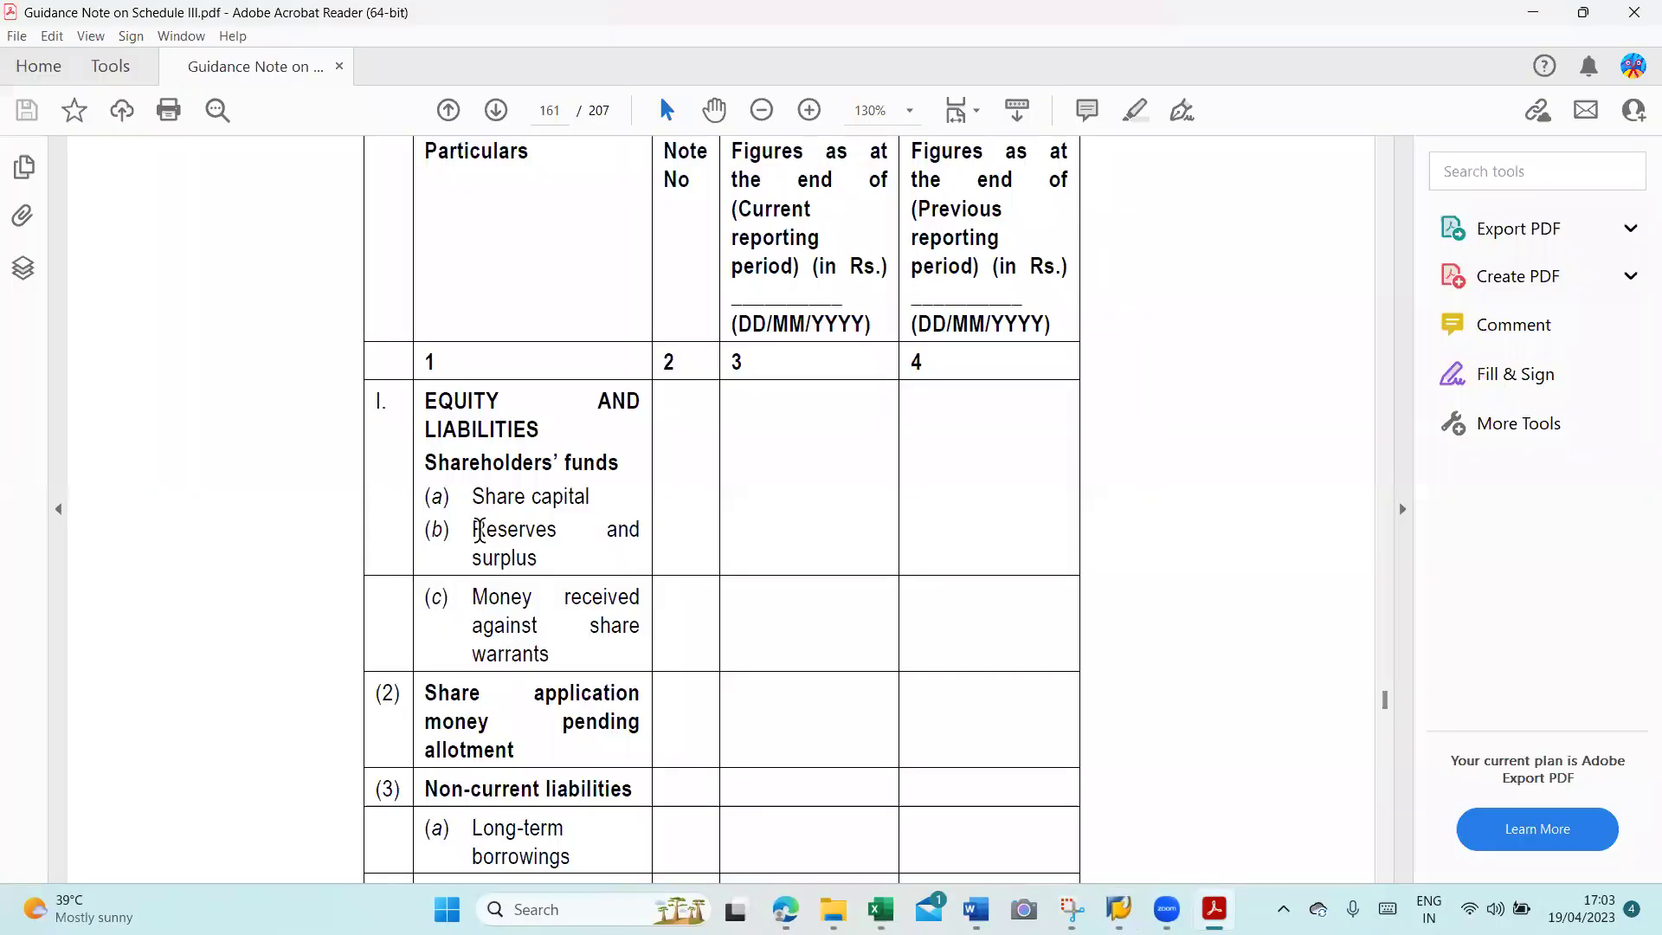
{"action": "key", "text": "alt+Tab"}
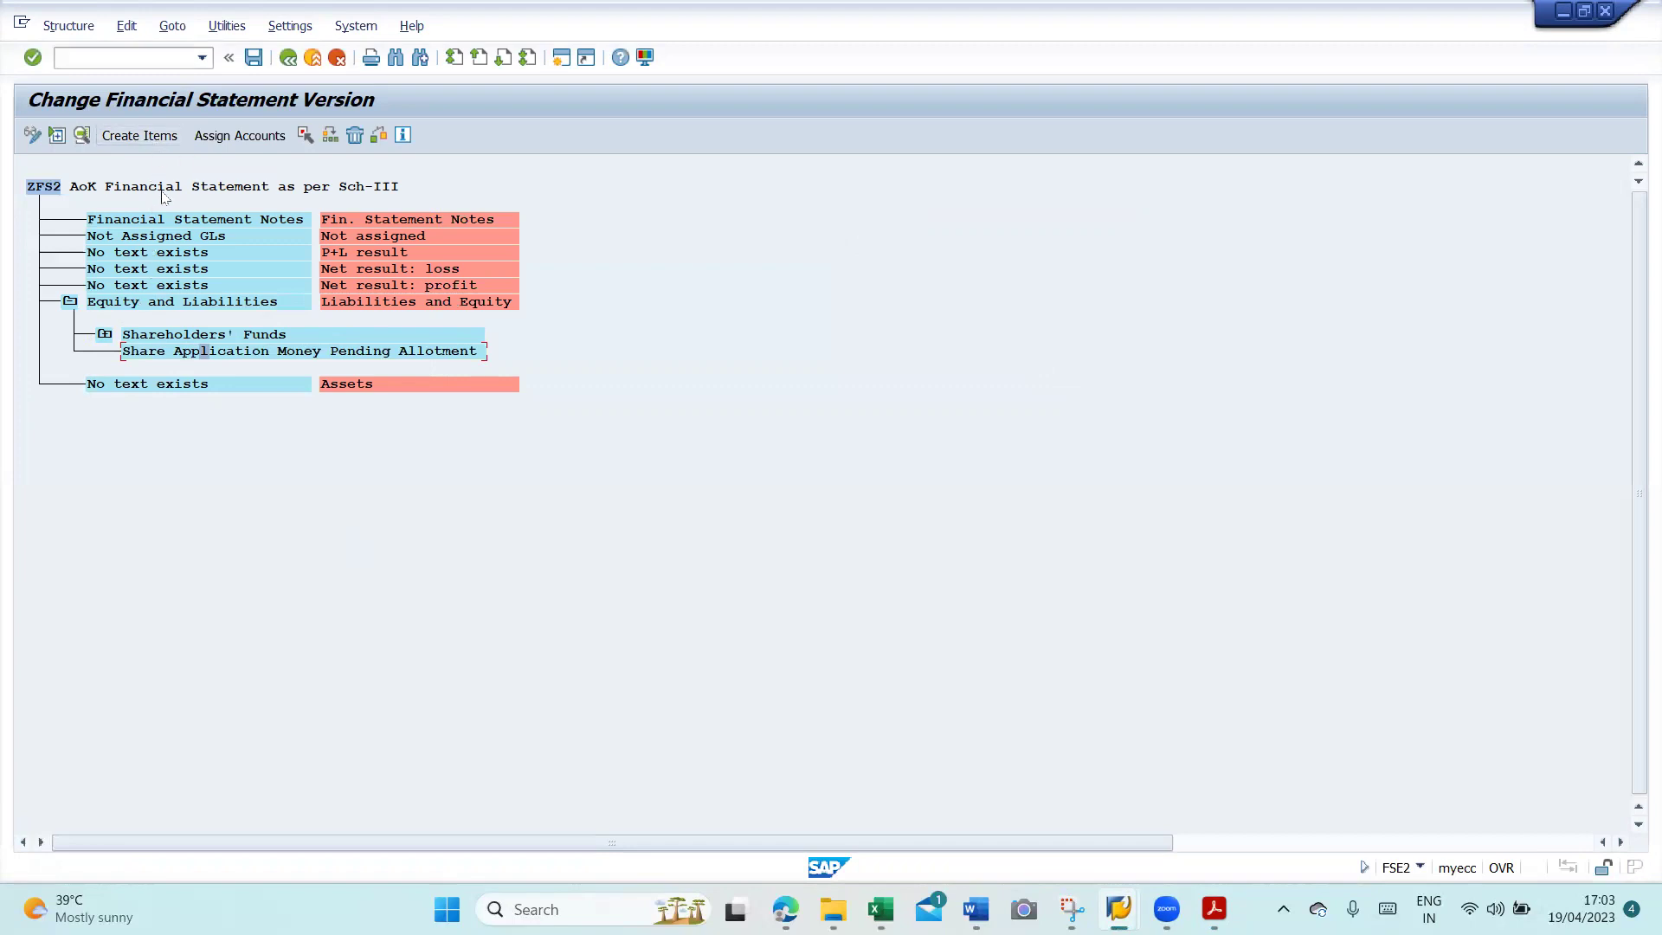
{"action": "left_click", "coordinate": [132, 141]}
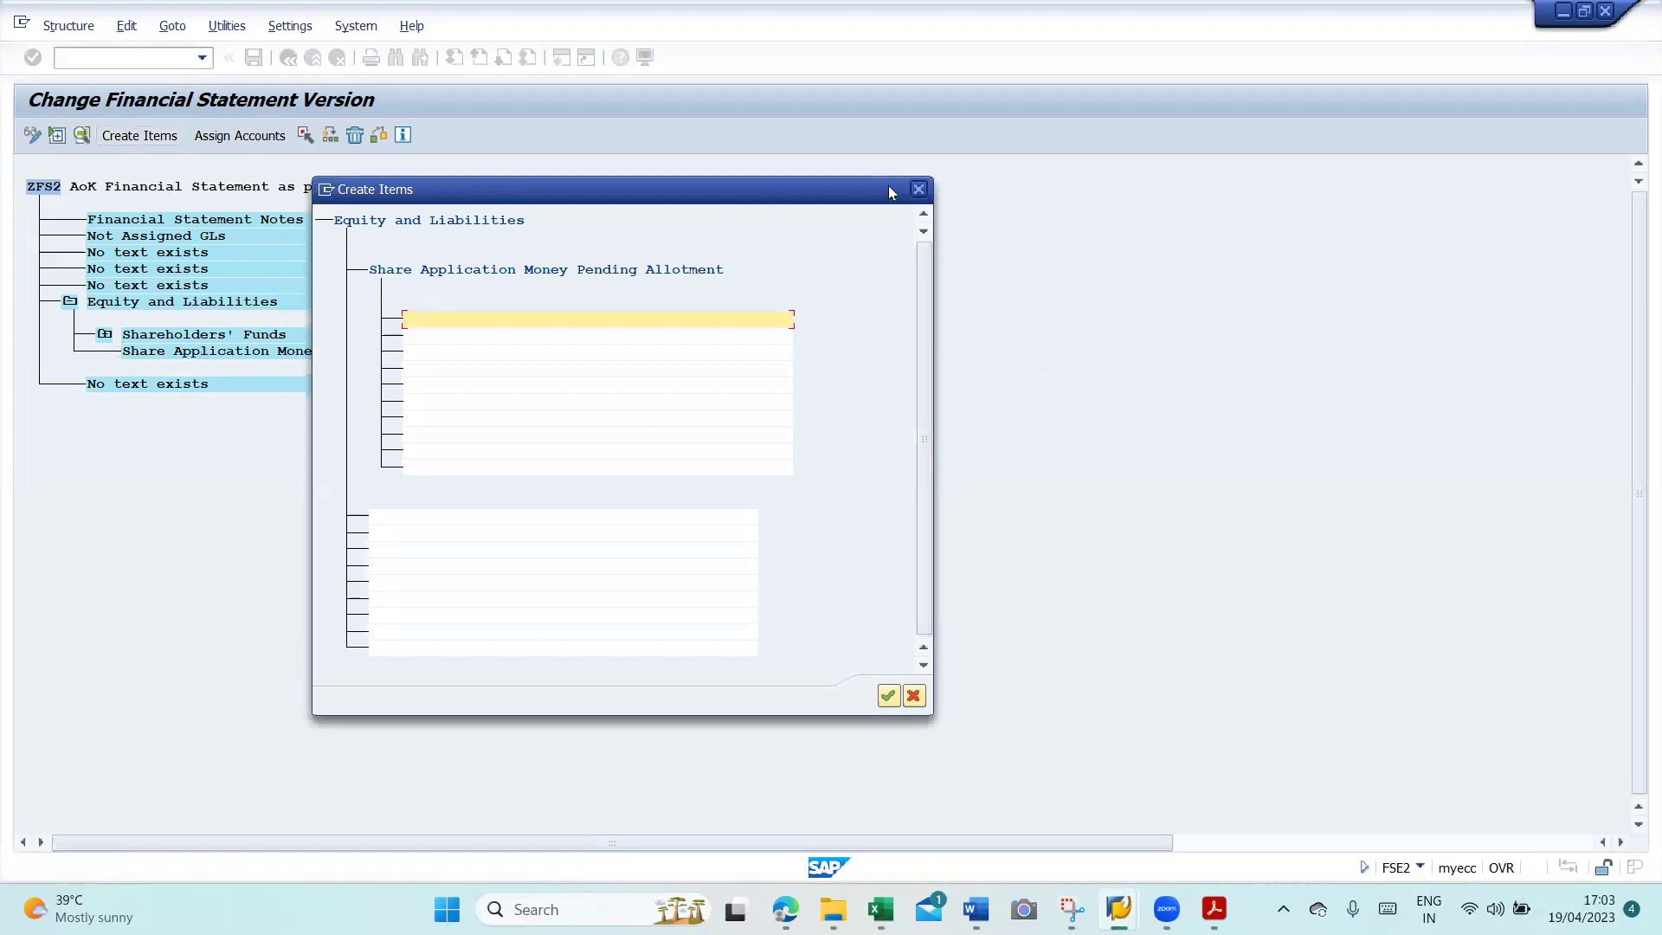
{"action": "left_click", "coordinate": [922, 192]}
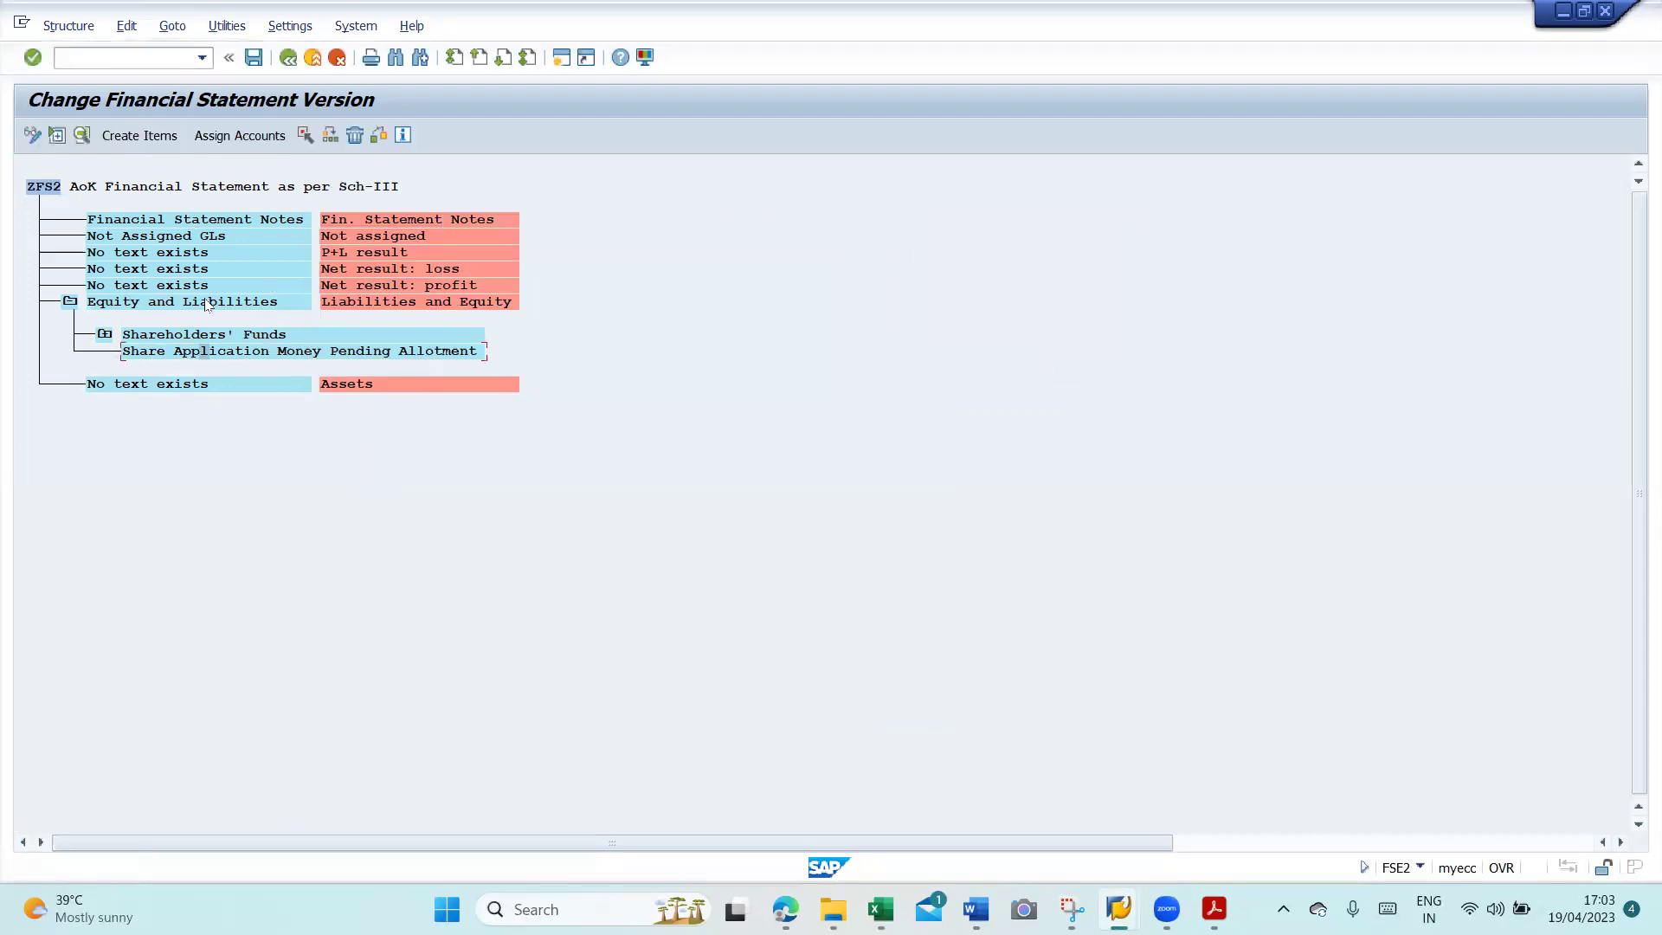
- Create the item "Non Current Liabilities" under Equity and Liabilities
{"action": "left_click", "coordinate": [172, 134]}
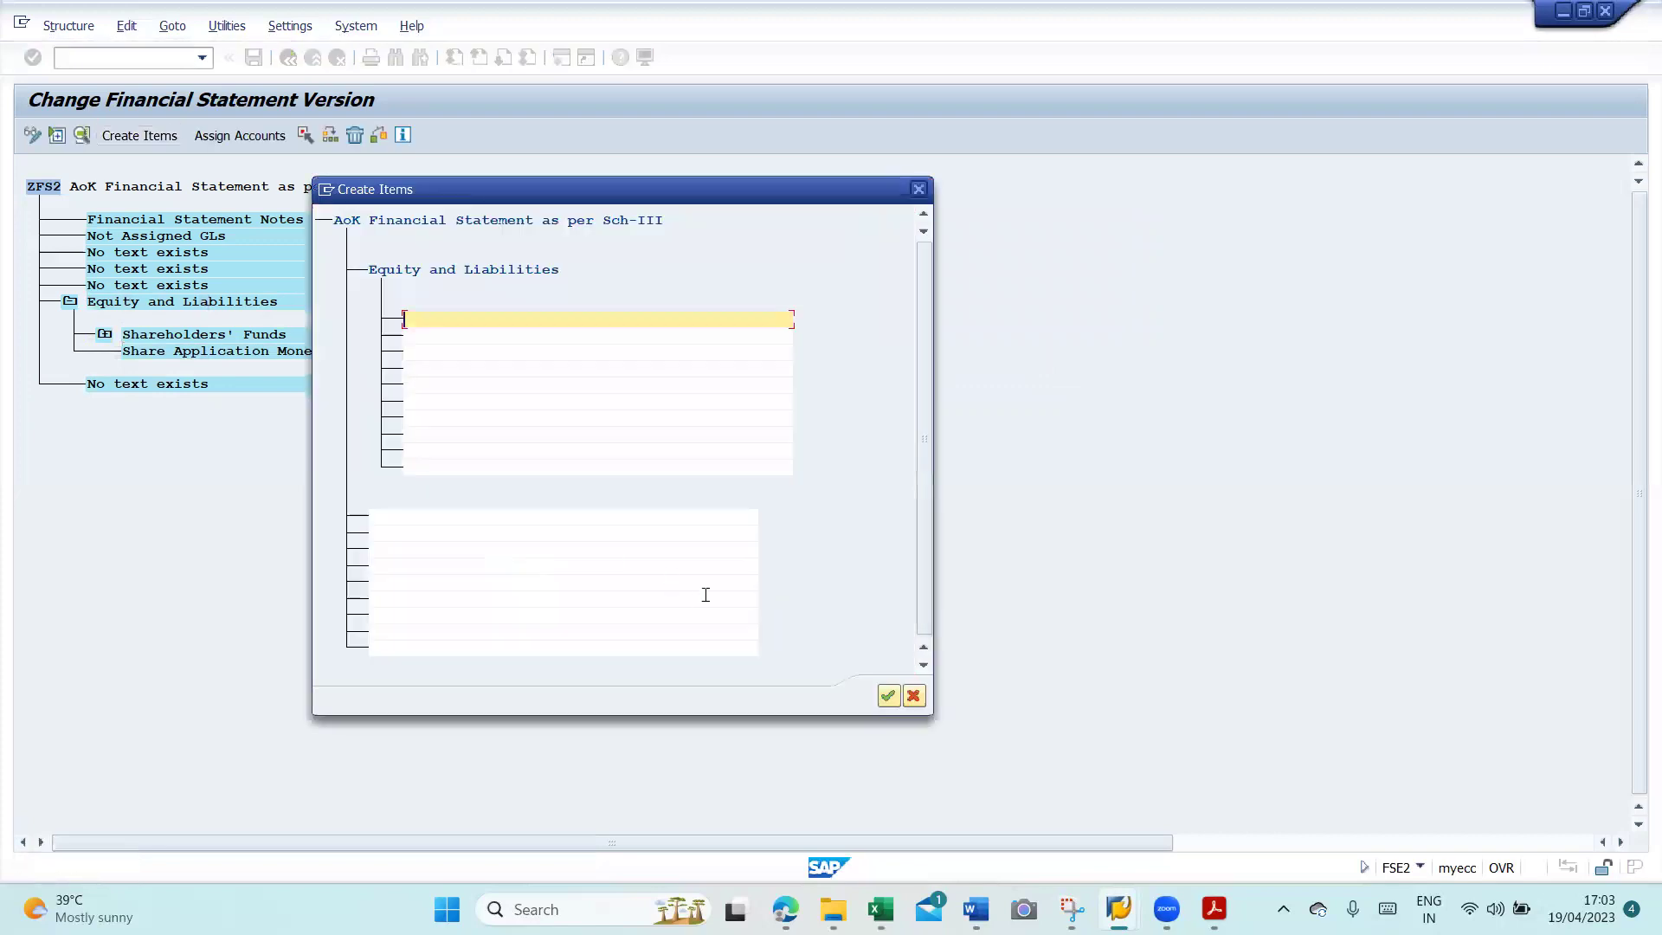
{"action": "key", "text": "alt+Tab"}
{"action": "key", "text": "alt+Tab"}
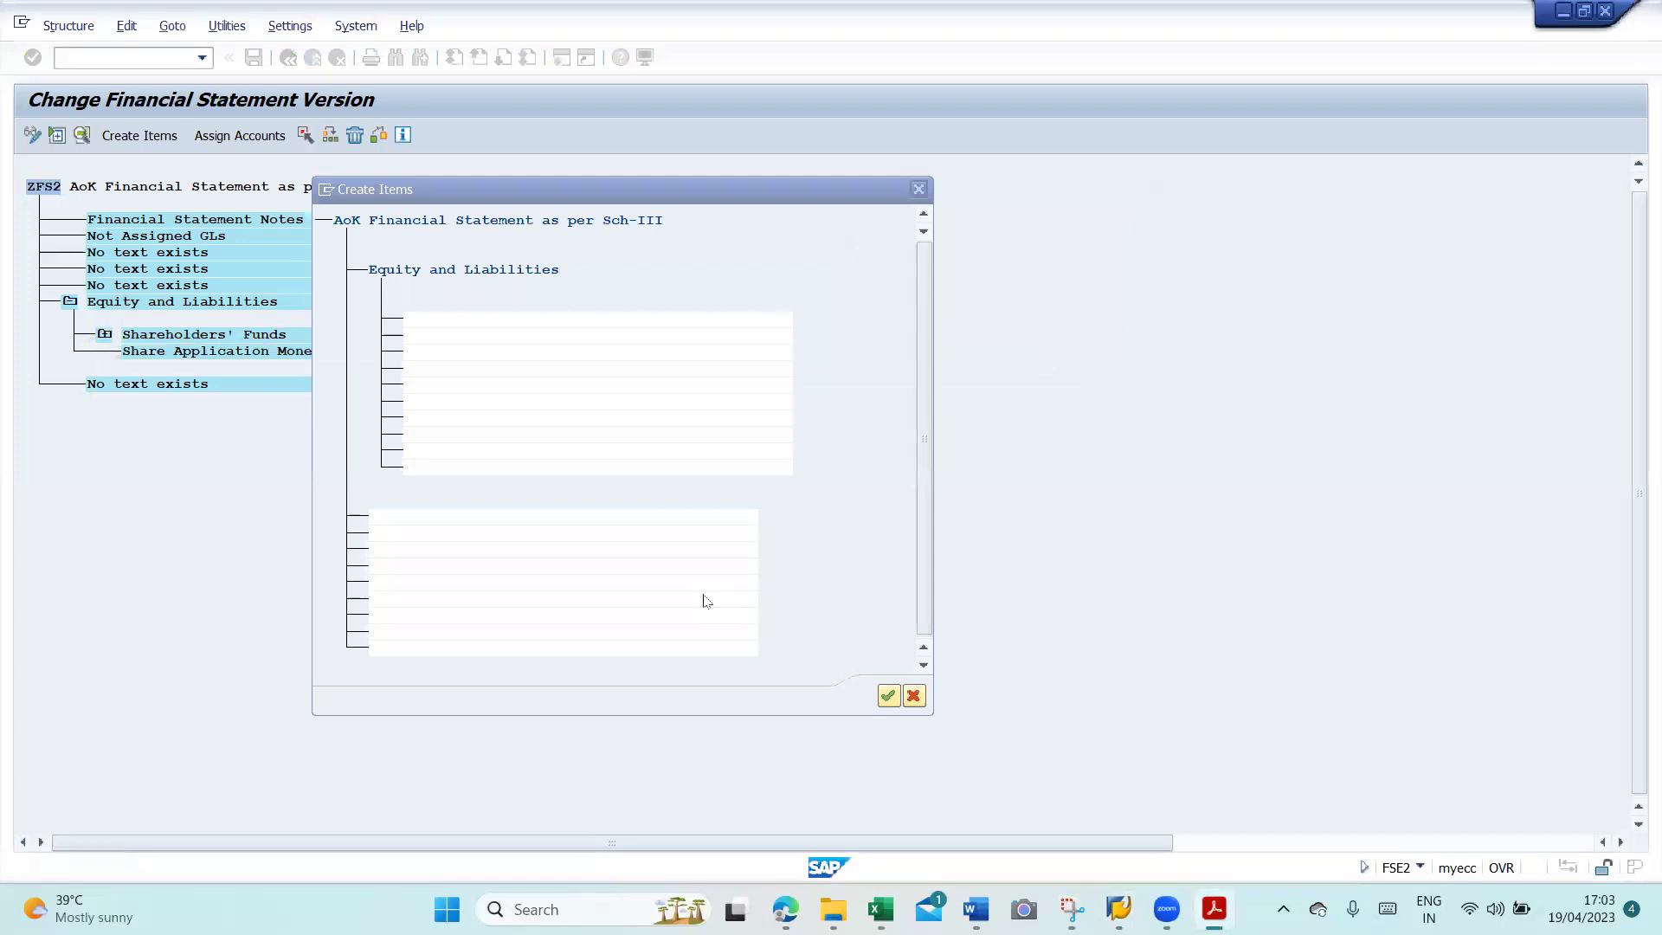
{"action": "type", "text": "Non Curr"}
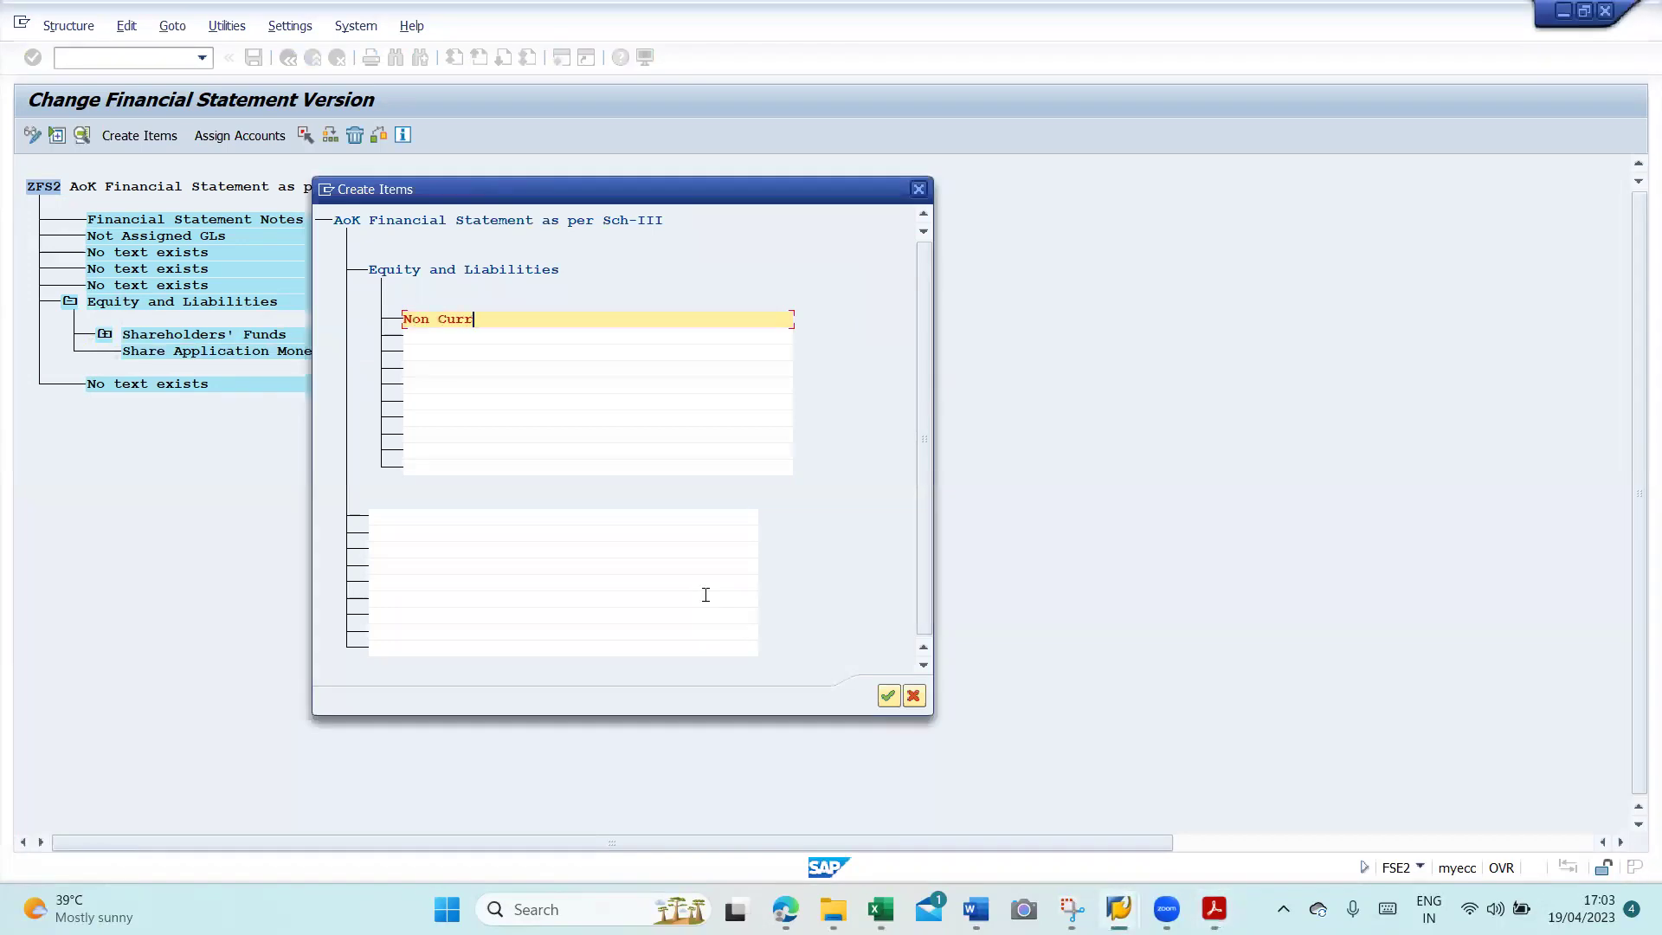
{"action": "type", "text": "ent Liabilities"}
{"action": "left_click", "coordinate": [888, 696]}
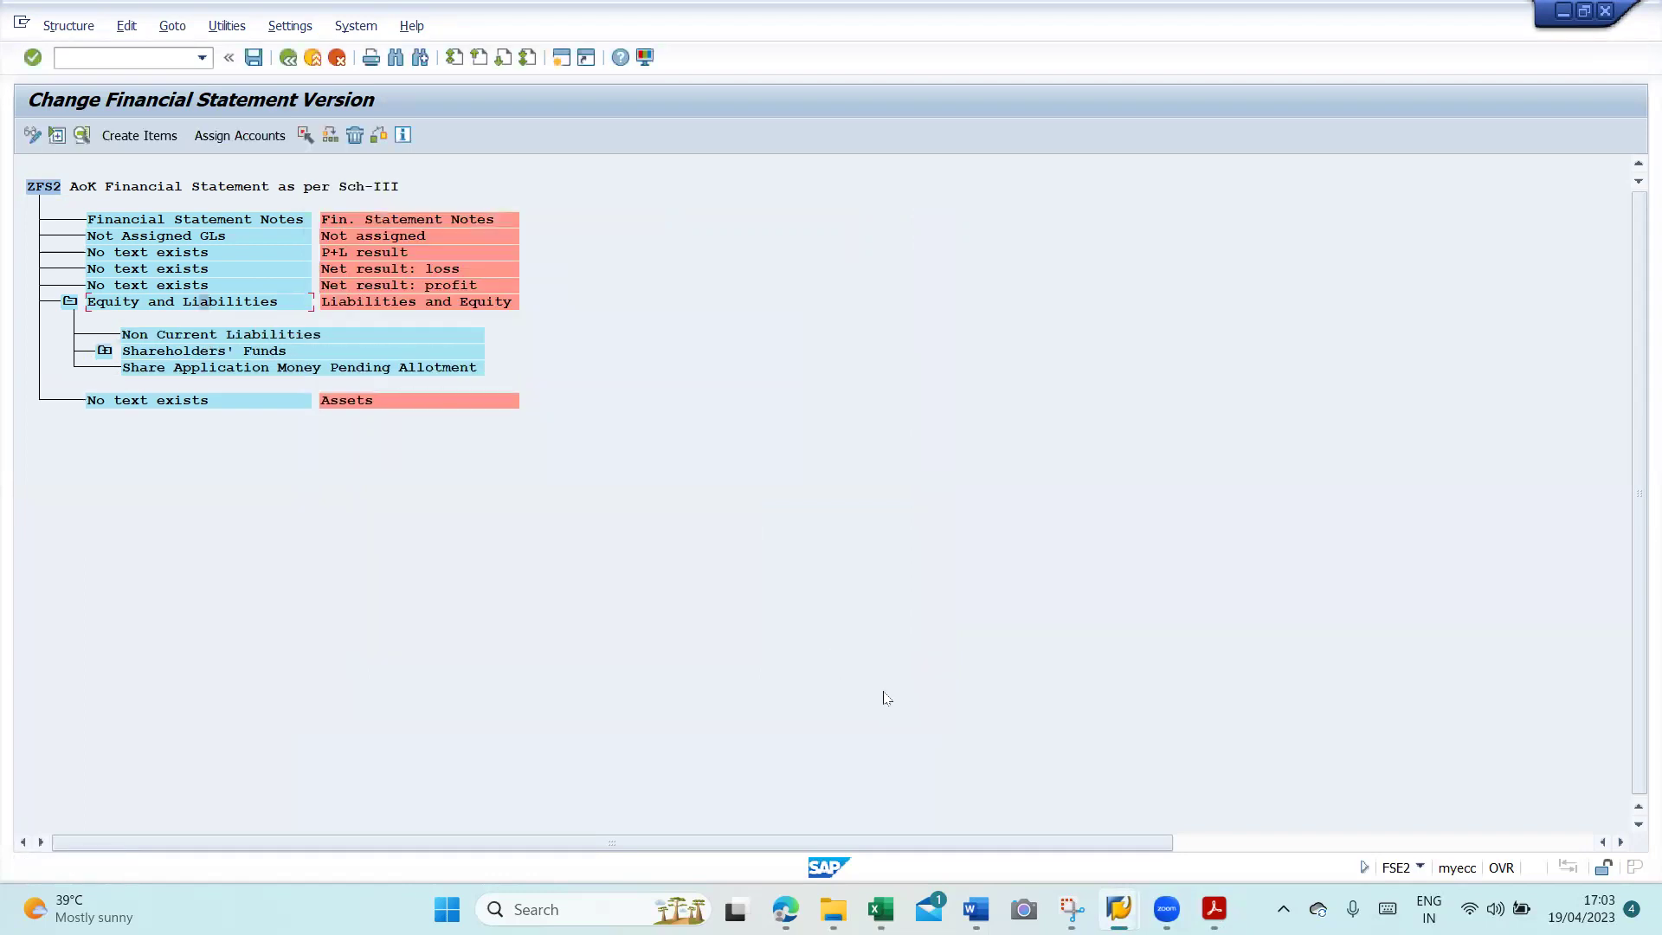
{"action": "left_click", "coordinate": [161, 352]}
{"action": "left_click", "coordinate": [161, 370]}
{"action": "left_click", "coordinate": [307, 137]}
{"action": "left_click", "coordinate": [213, 355]}
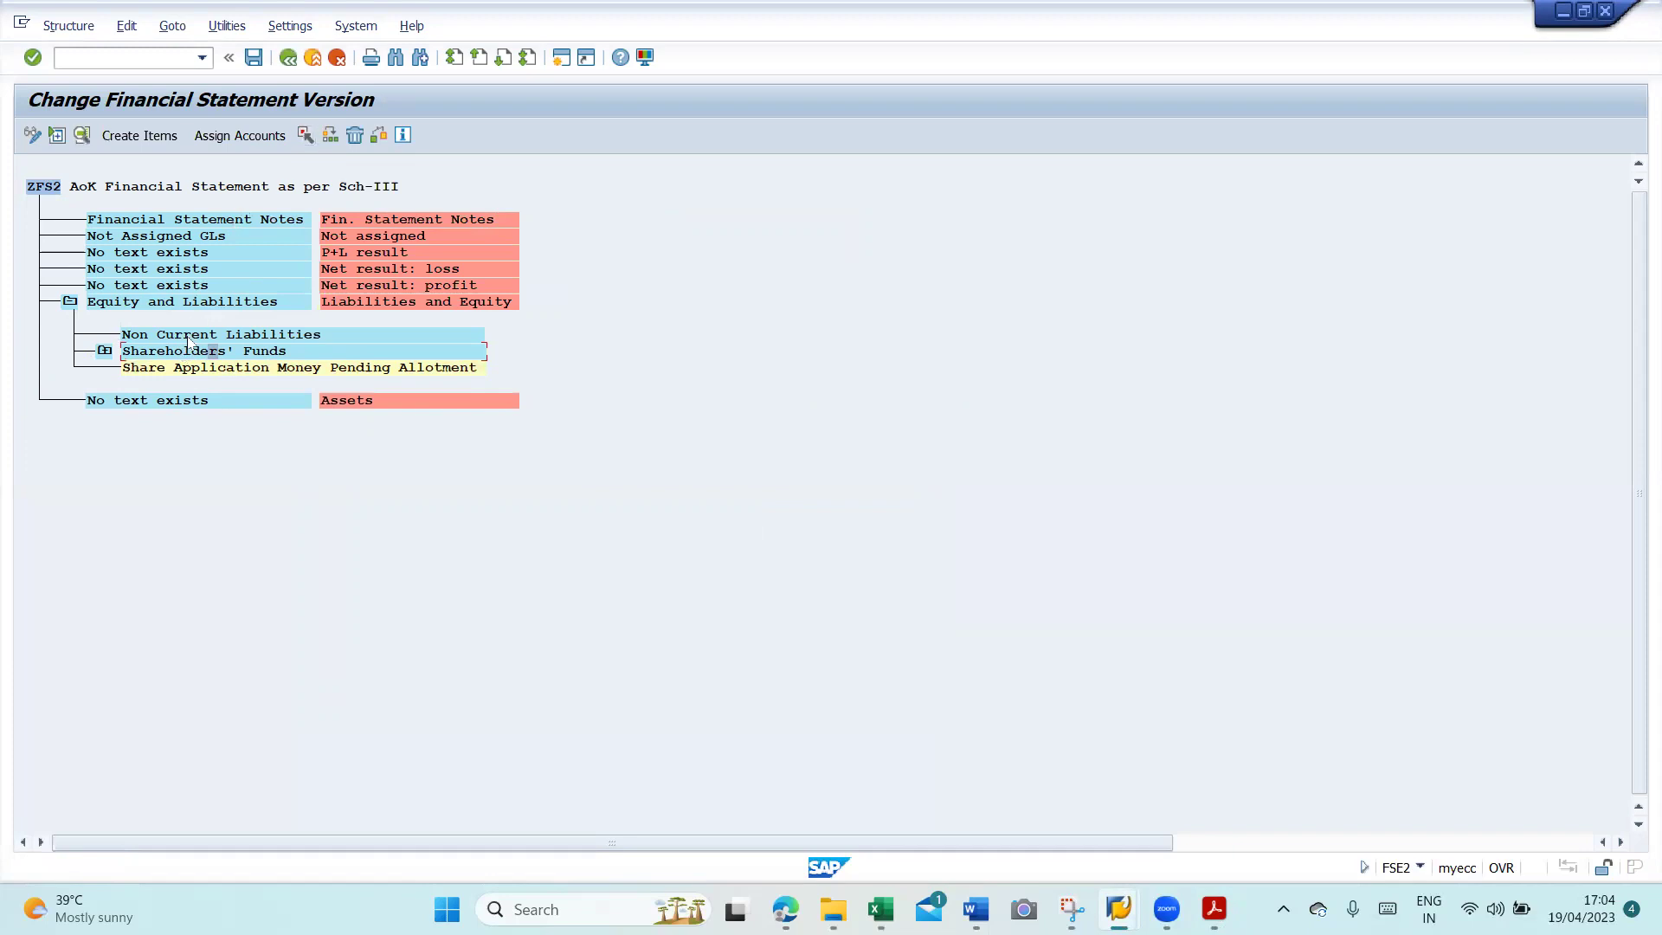
{"action": "left_click", "coordinate": [180, 369]}
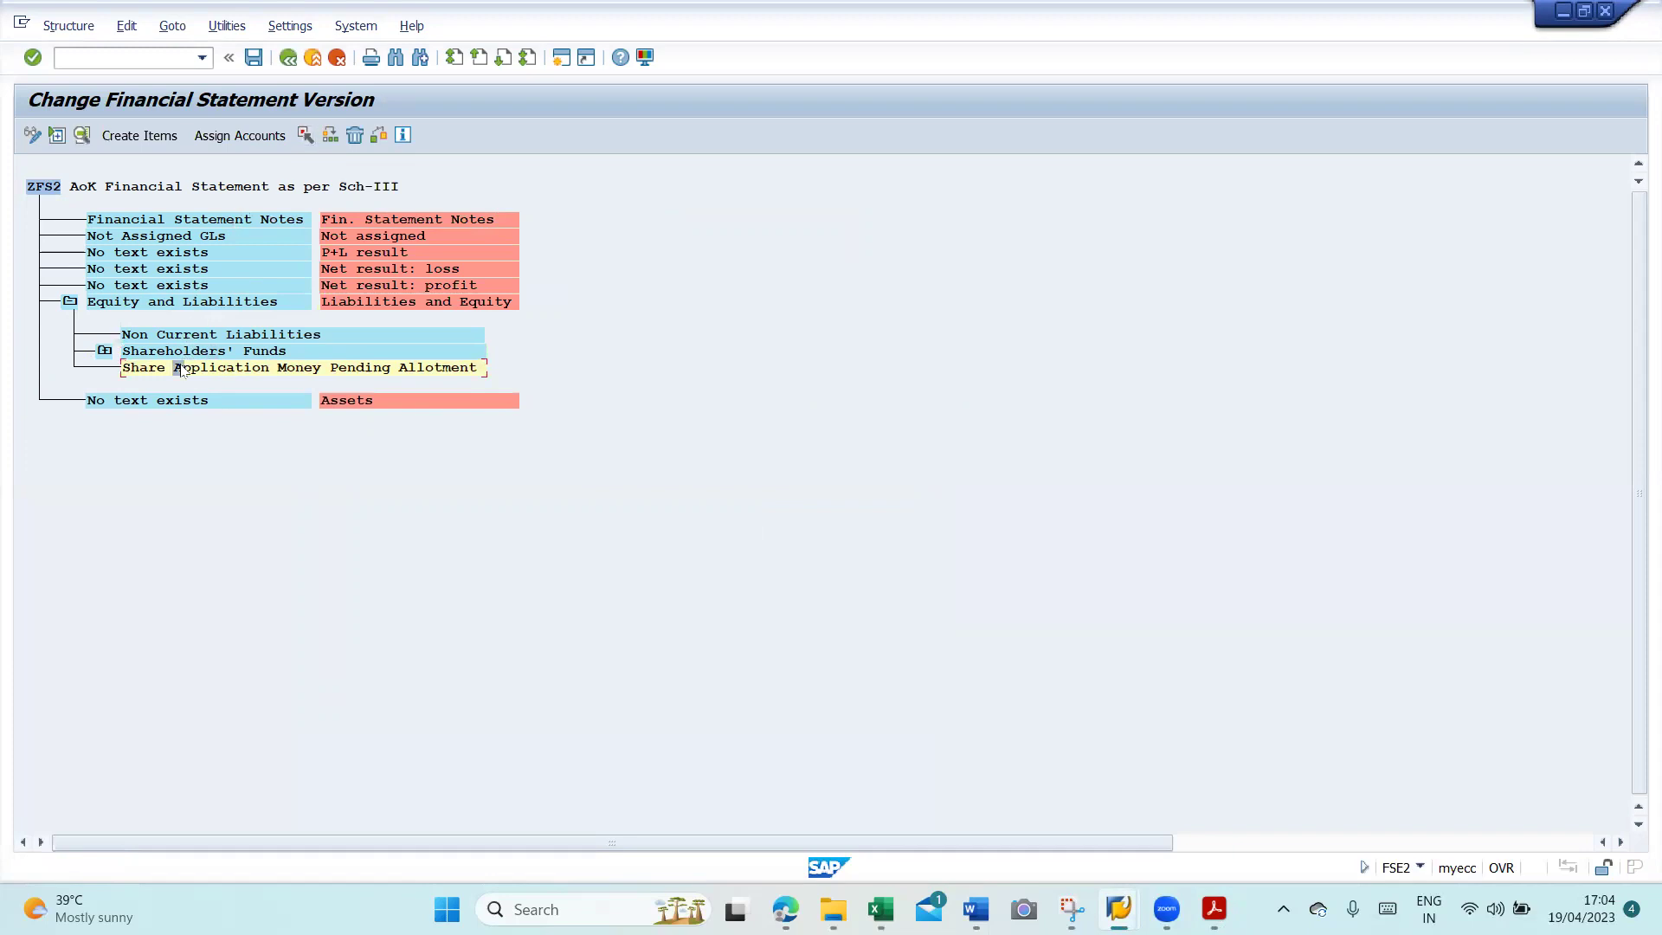
{"action": "left_click", "coordinate": [305, 138]}
{"action": "left_click", "coordinate": [305, 138]}
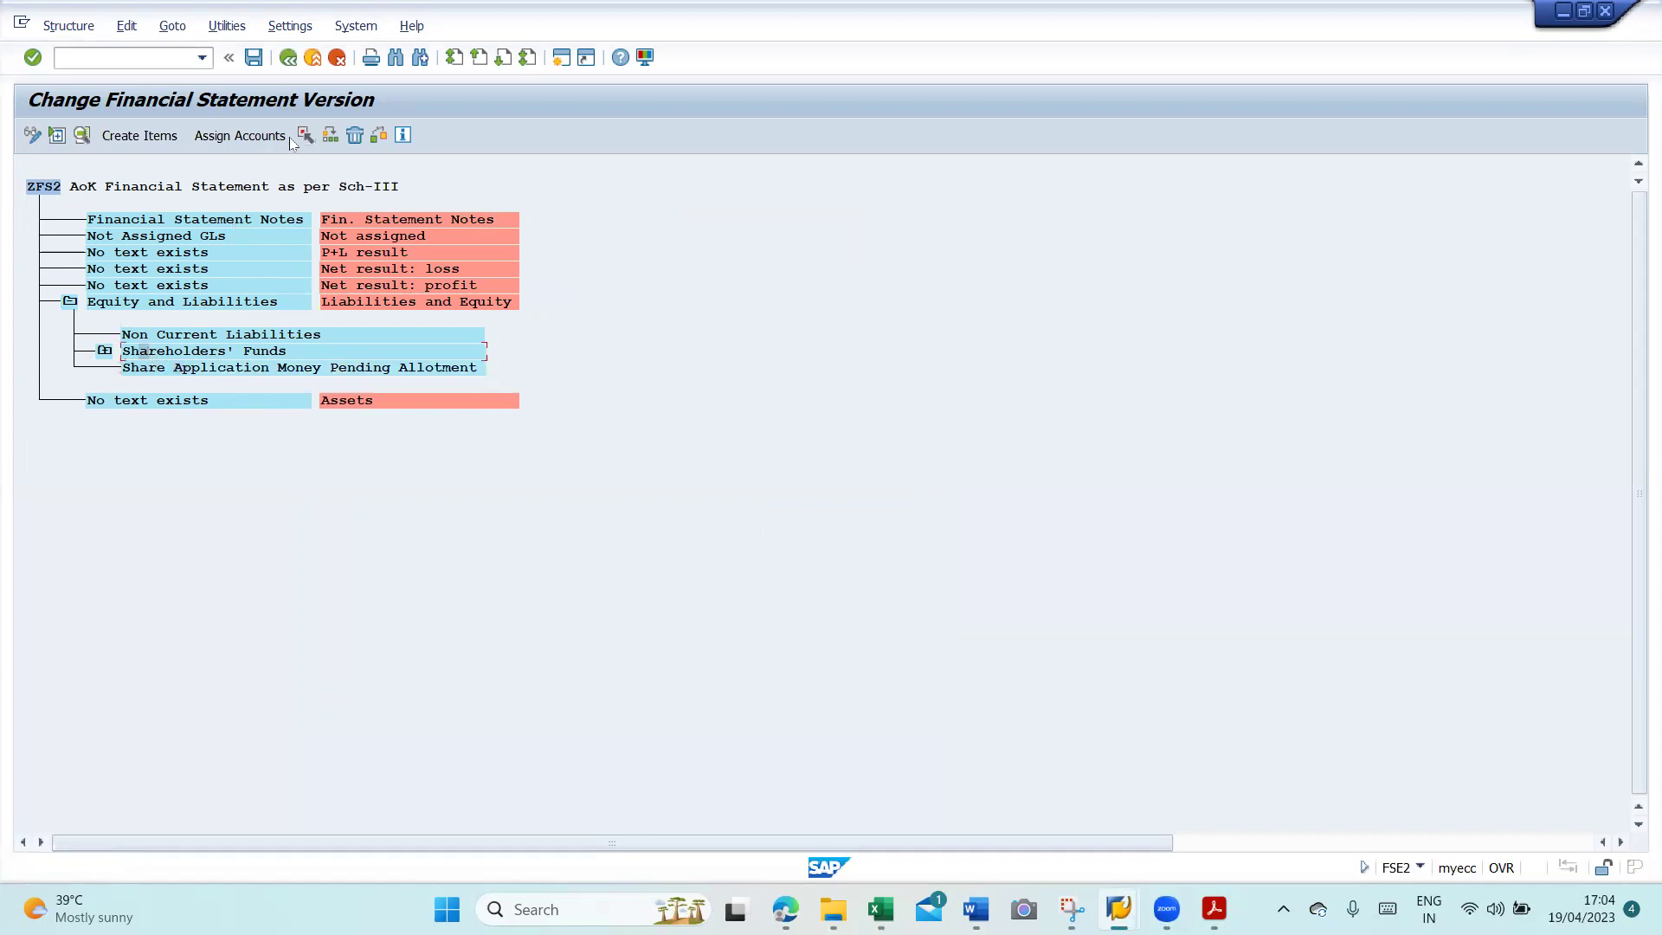
- Reassign both Shareholders' Funds and Share Application Money Pending Allotment as subordinates of Equity and Liabilities to place them above Non Current Liabilities
{"action": "left_click", "coordinate": [305, 139]}
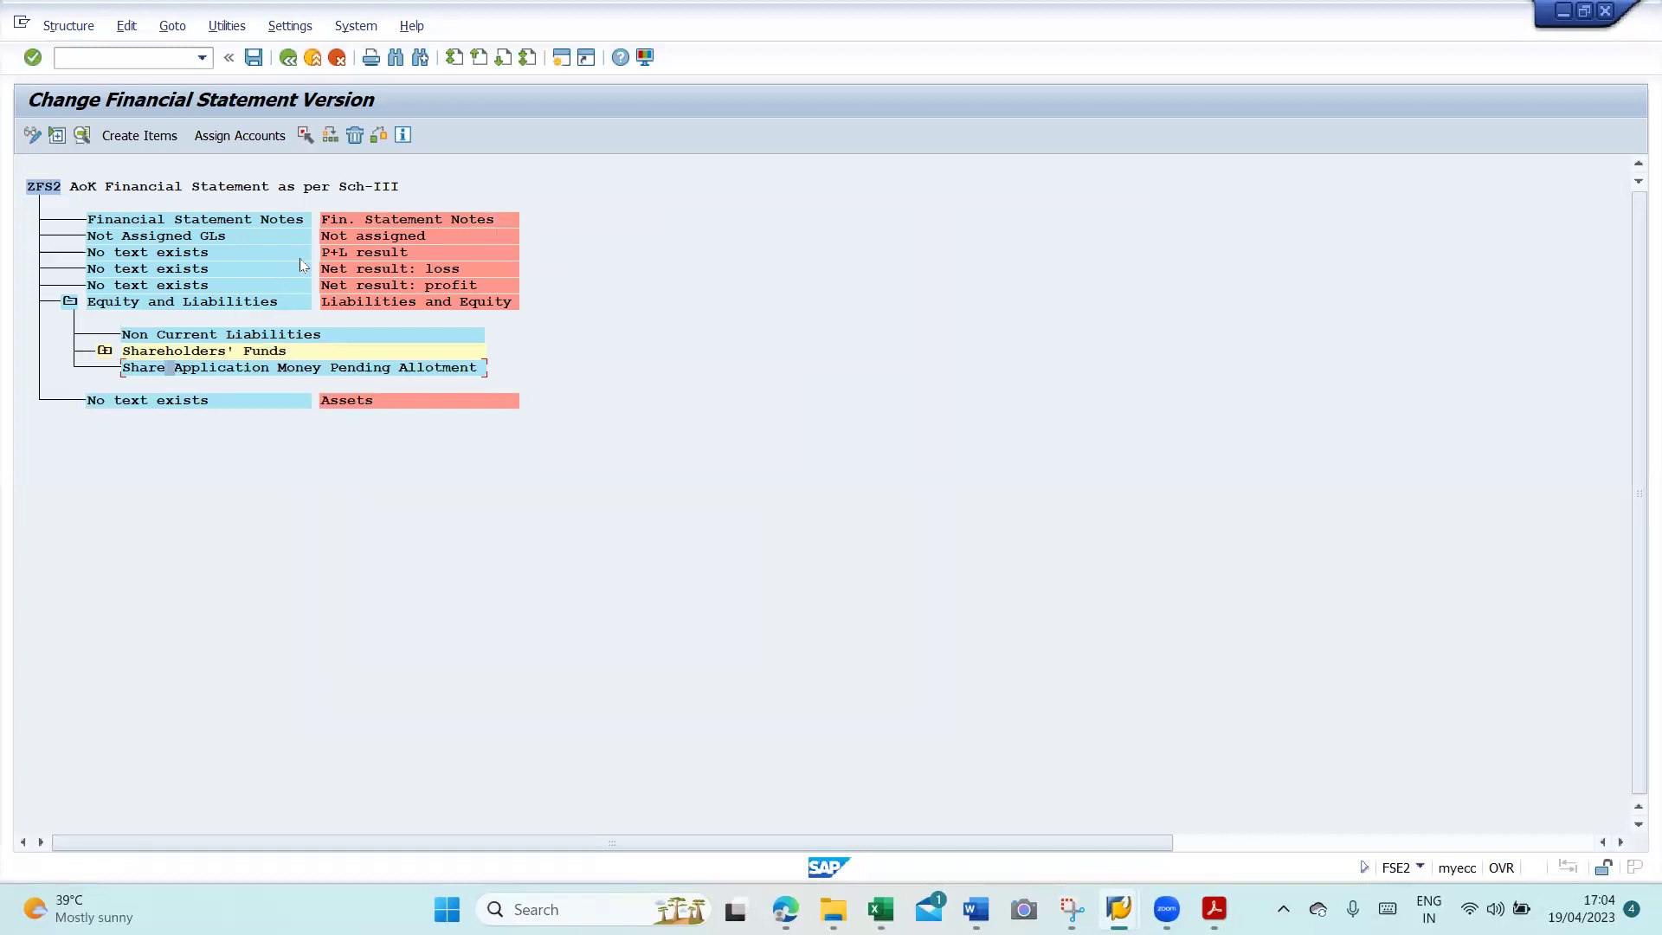
{"action": "left_click", "coordinate": [306, 137]}
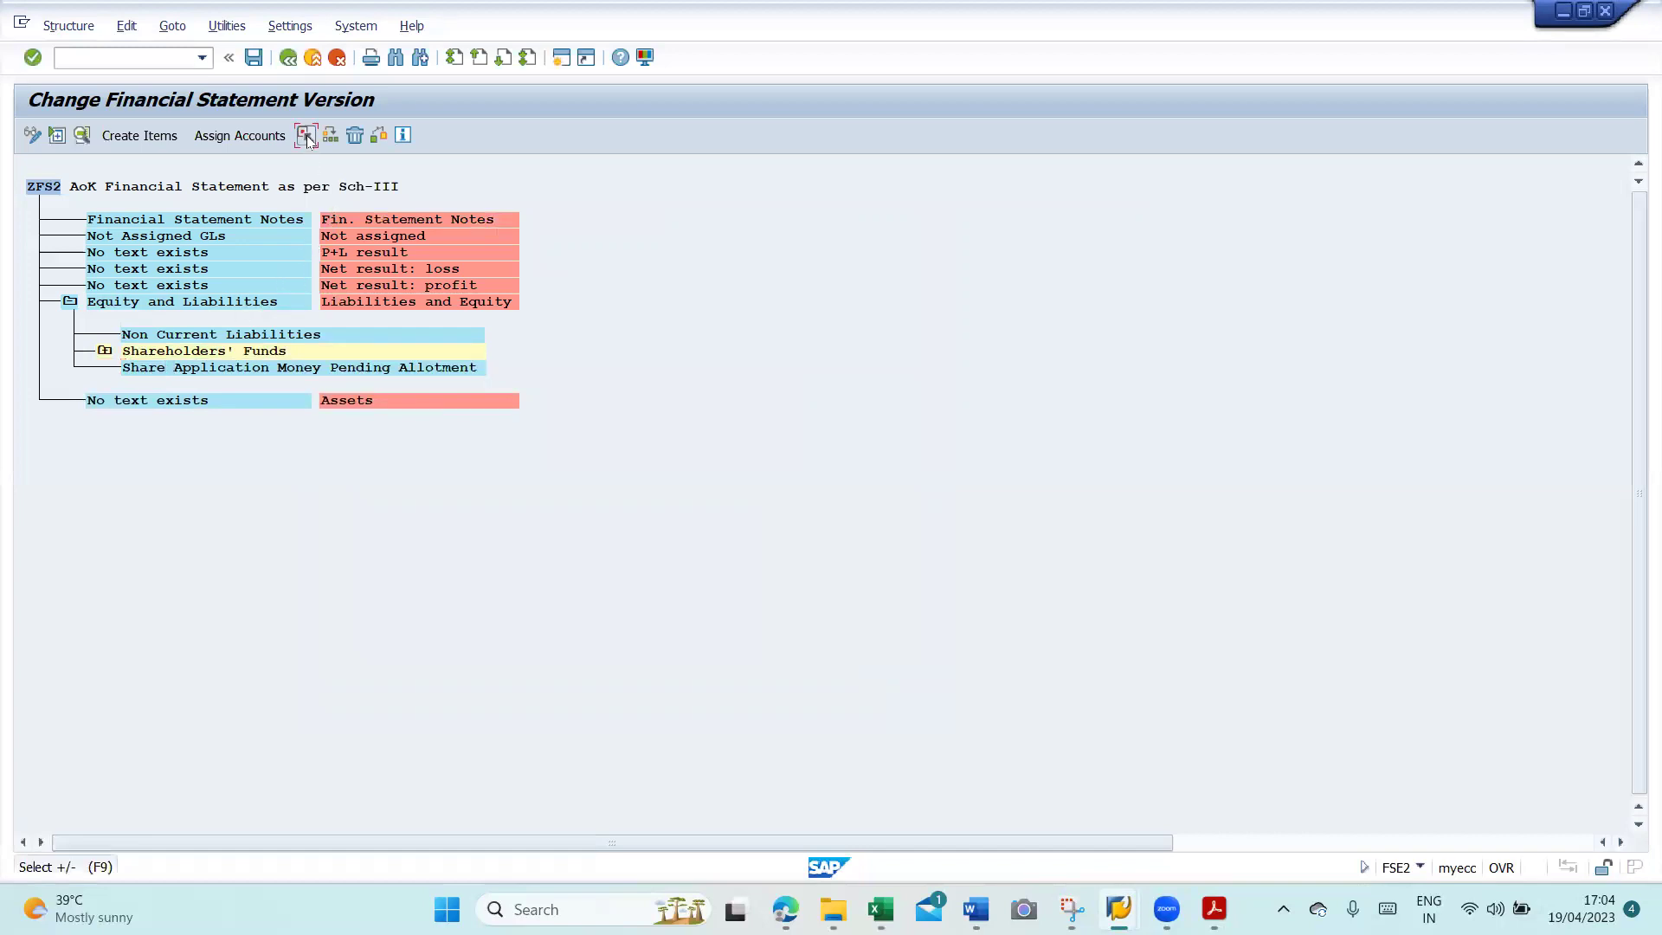
{"action": "left_click", "coordinate": [207, 350]}
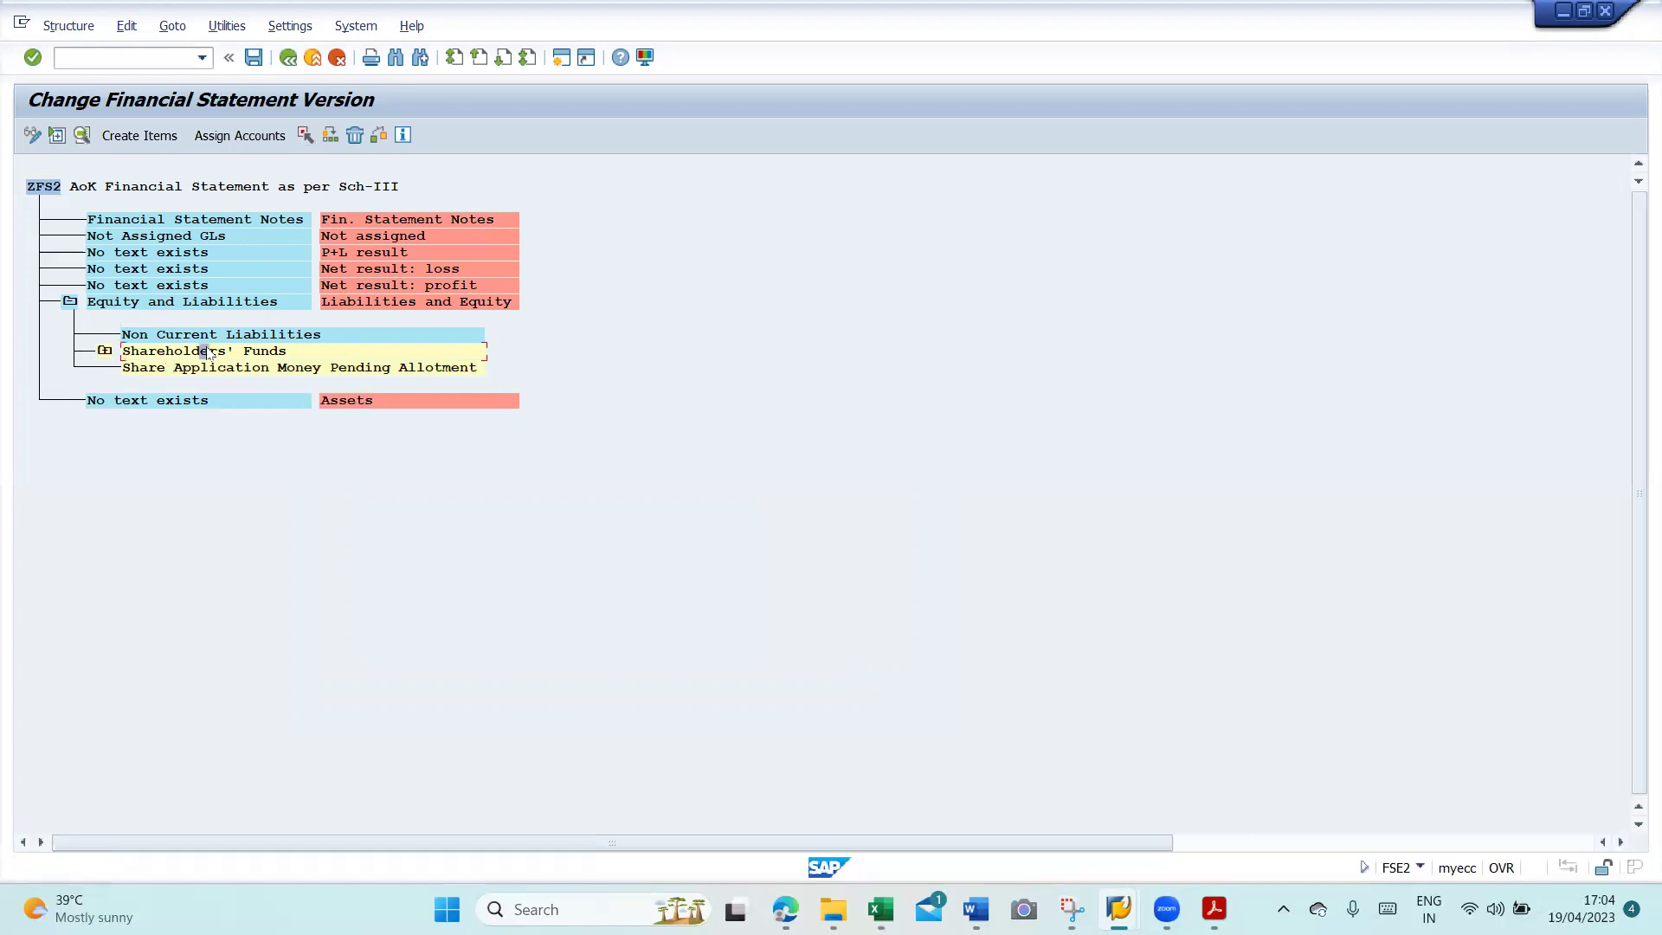
{"action": "left_click", "coordinate": [134, 302]}
{"action": "left_click", "coordinate": [328, 137]}
{"action": "left_click", "coordinate": [879, 332]}
{"action": "left_click", "coordinate": [1096, 393]}
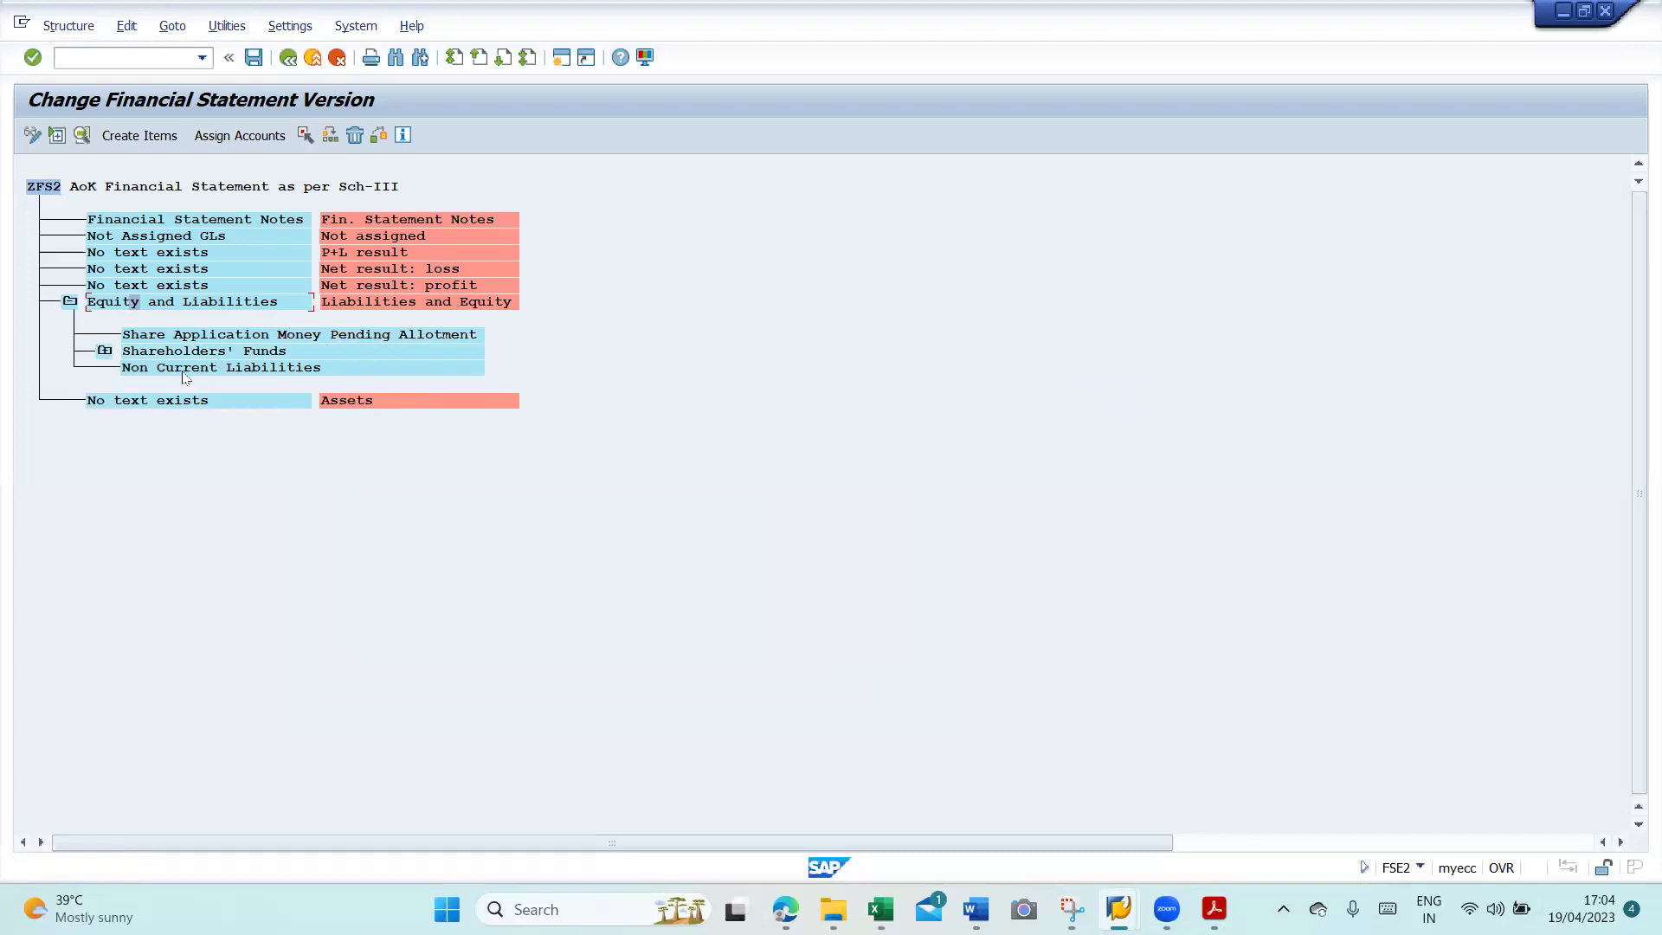
- Reassign Shareholders' Funds alone as a subordinate of Equity and Liabilities to make it the first item there
{"action": "left_click", "coordinate": [162, 354]}
{"action": "left_click", "coordinate": [305, 135]}
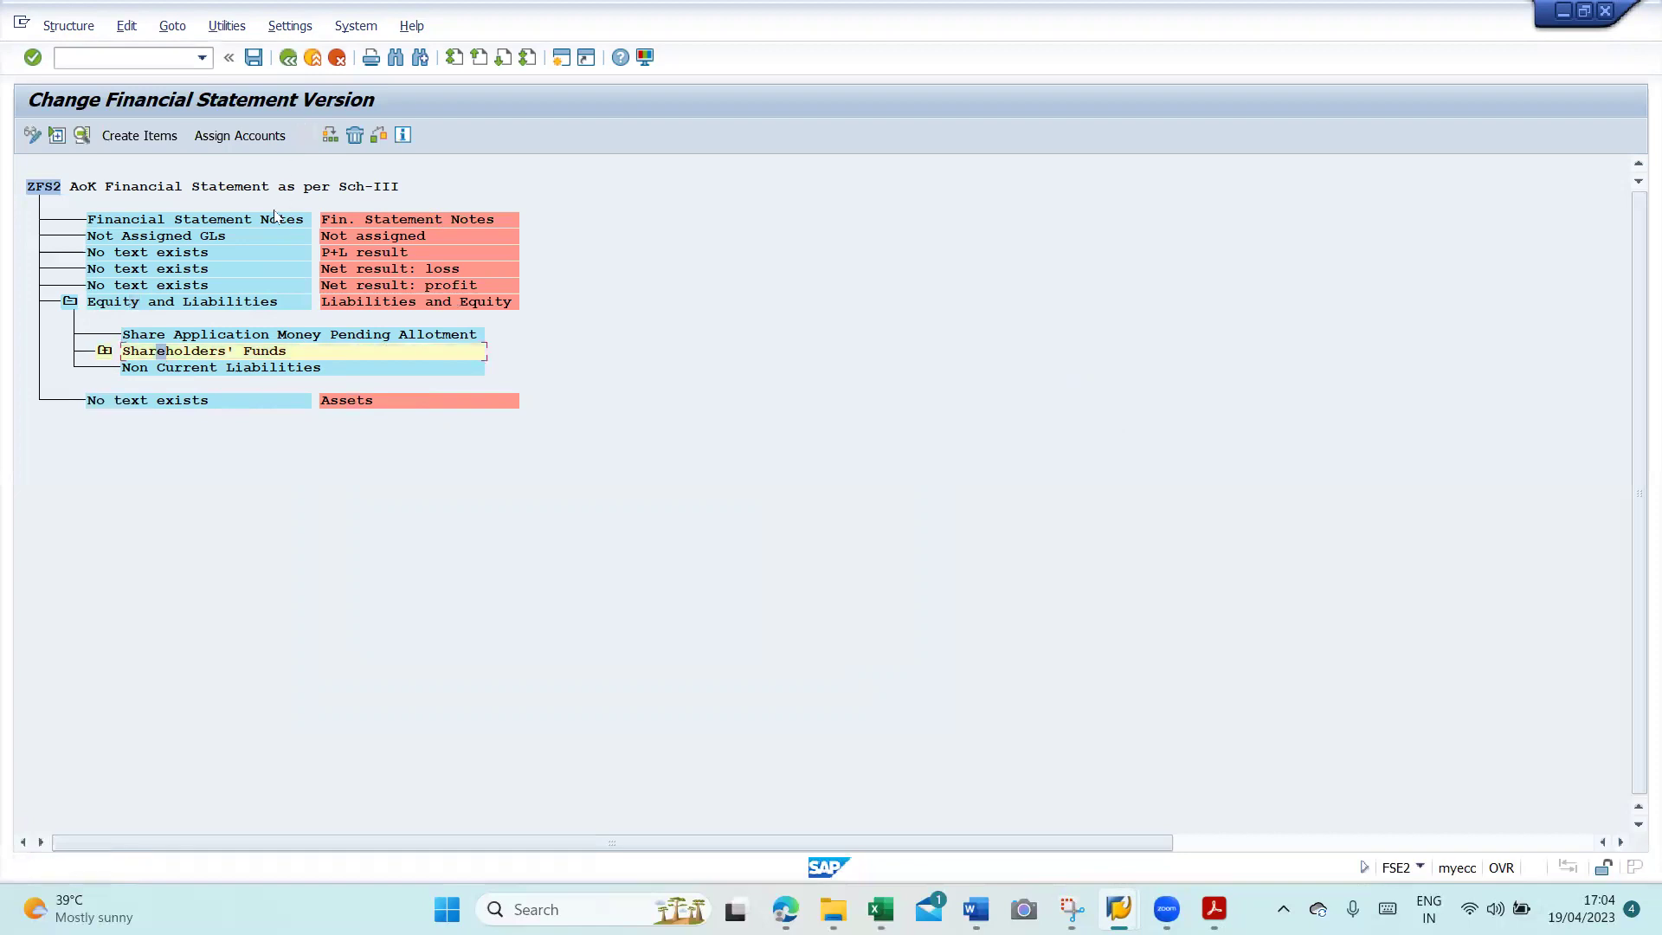
{"action": "left_click", "coordinate": [154, 303]}
{"action": "left_click", "coordinate": [331, 135]}
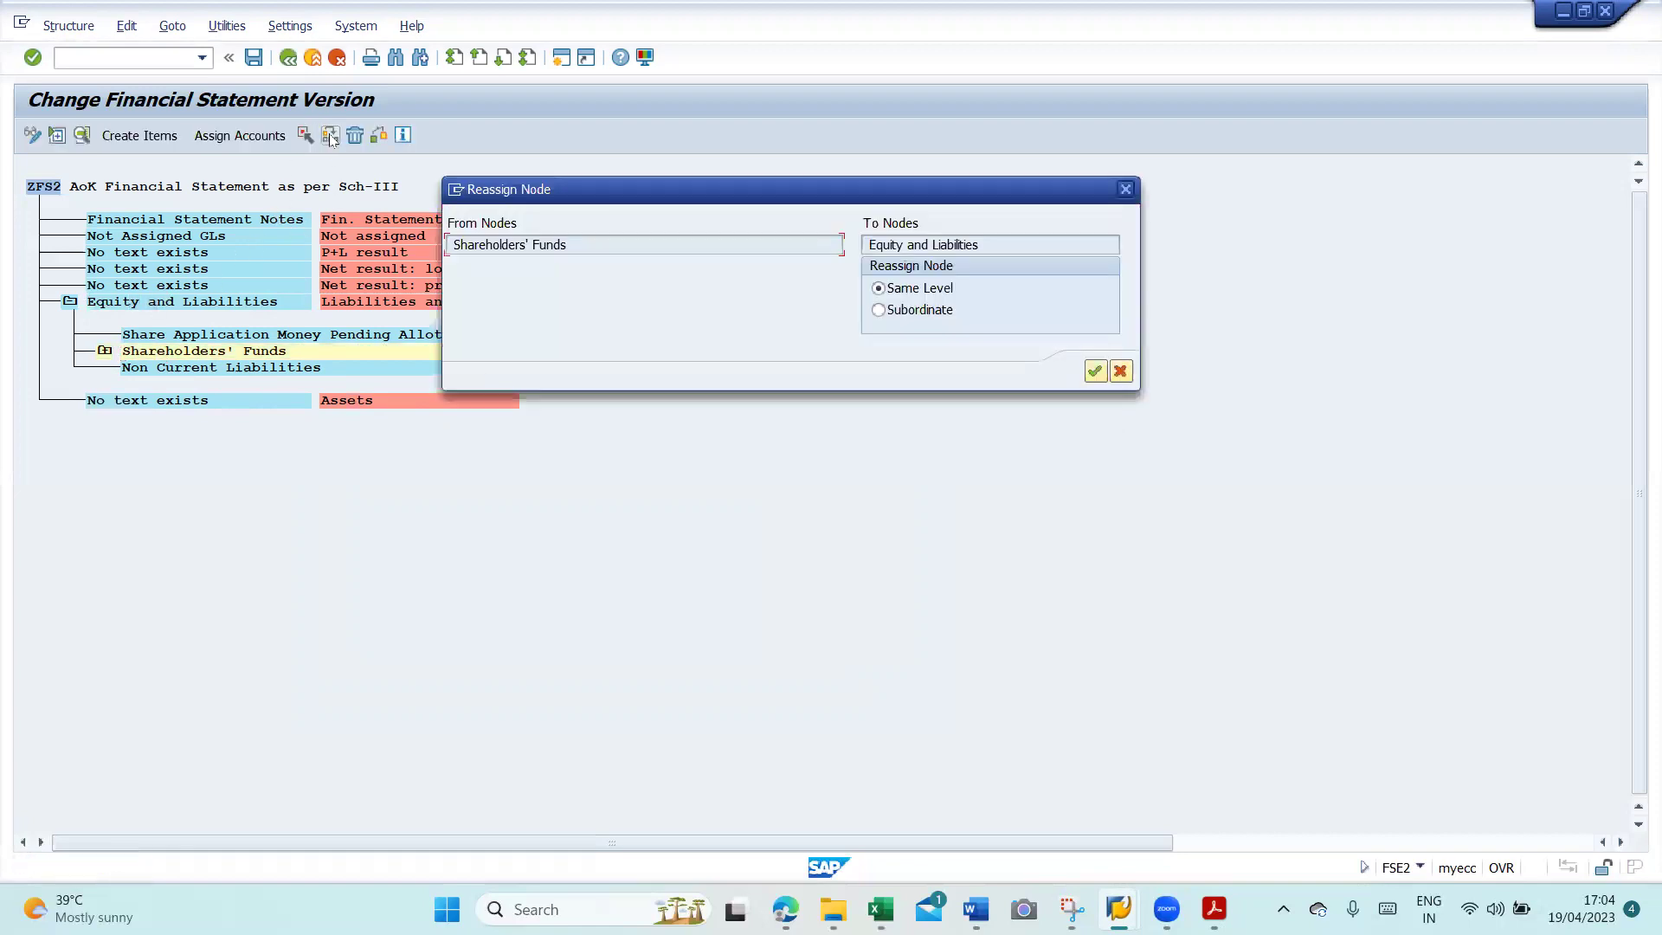
{"action": "left_click", "coordinate": [879, 310]}
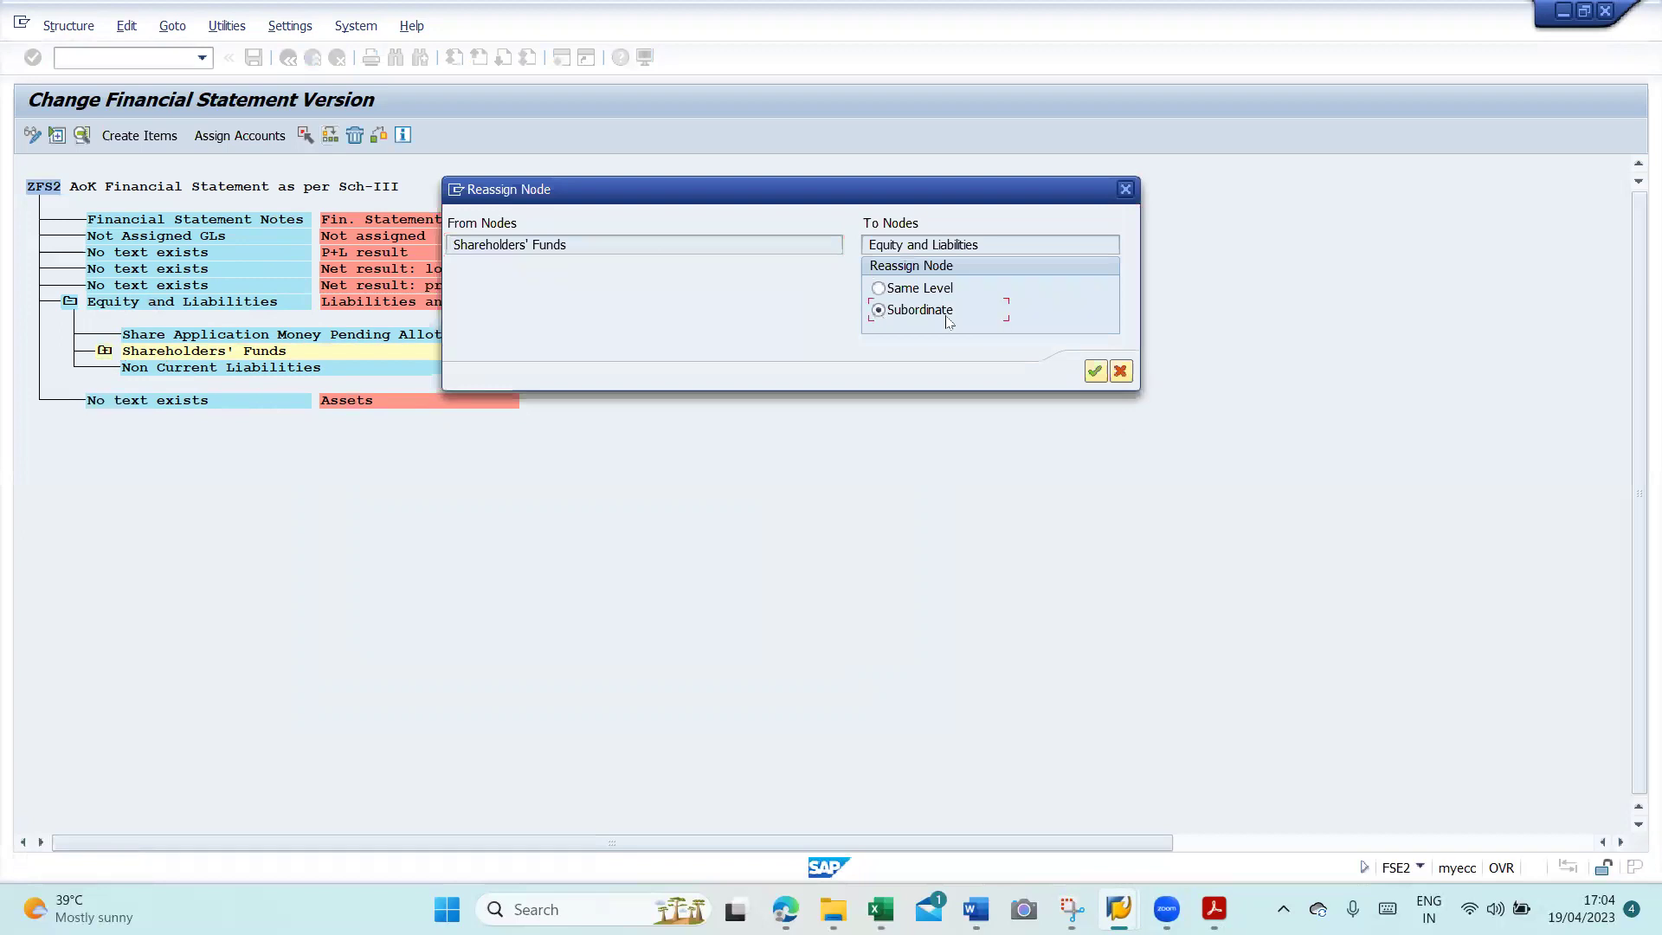
{"action": "left_click", "coordinate": [1097, 370]}
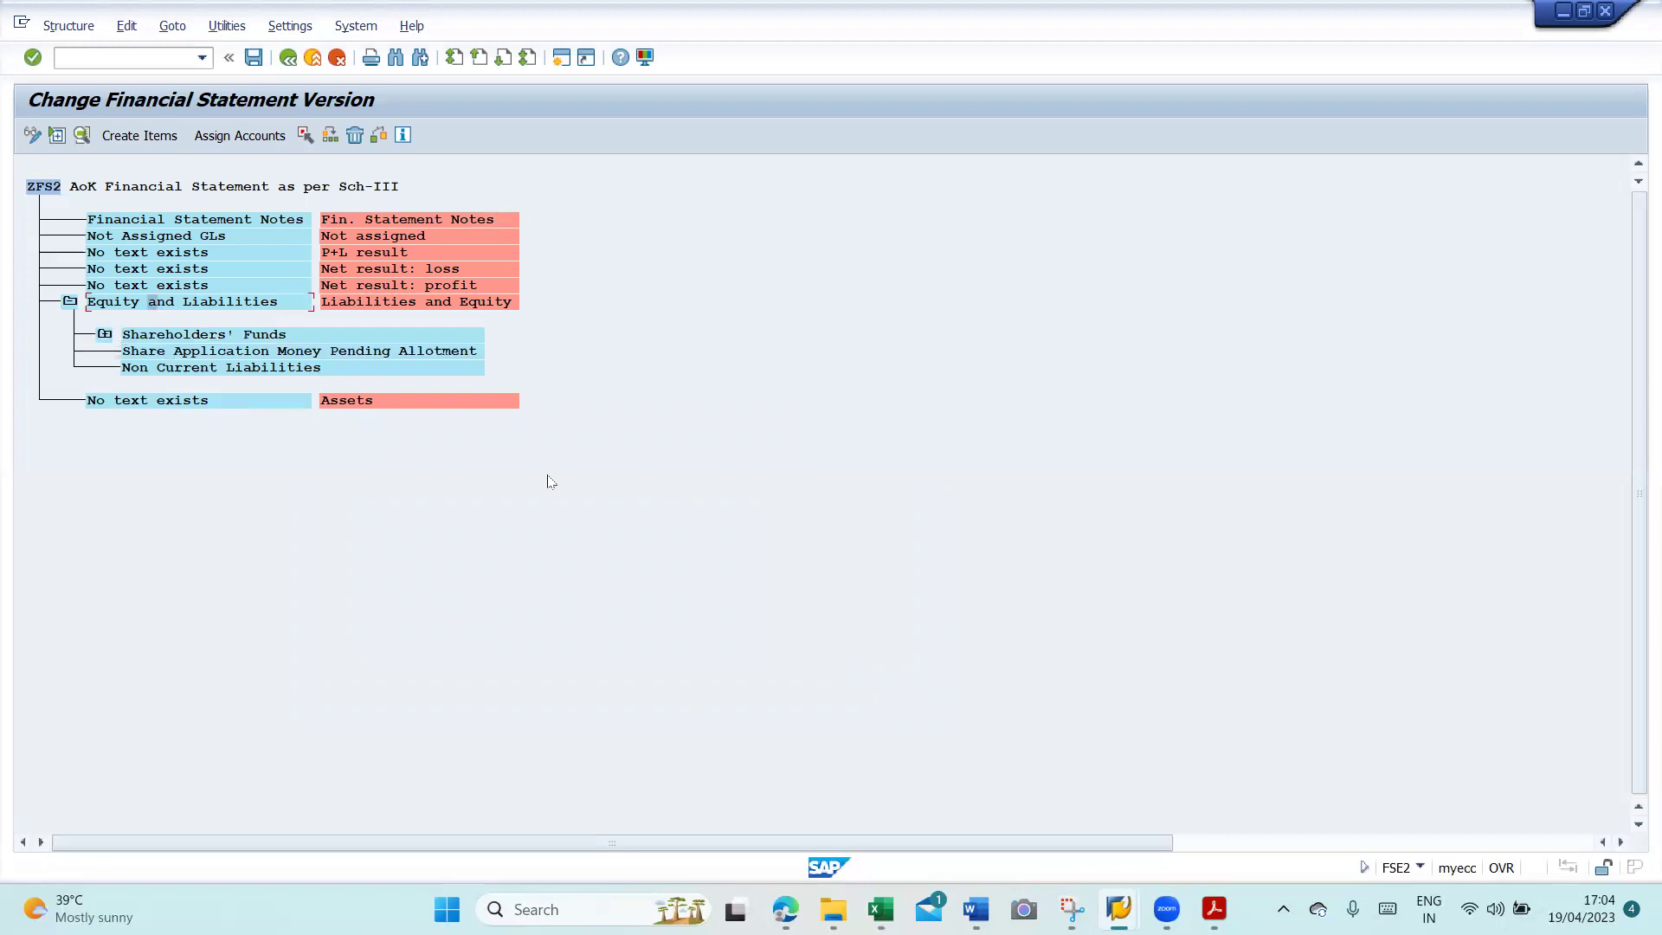
- Switch to the Schedule III guidance note PDF and examine the sub-items listed under Non-current liabilities
{"action": "key", "text": "alt+Tab"}
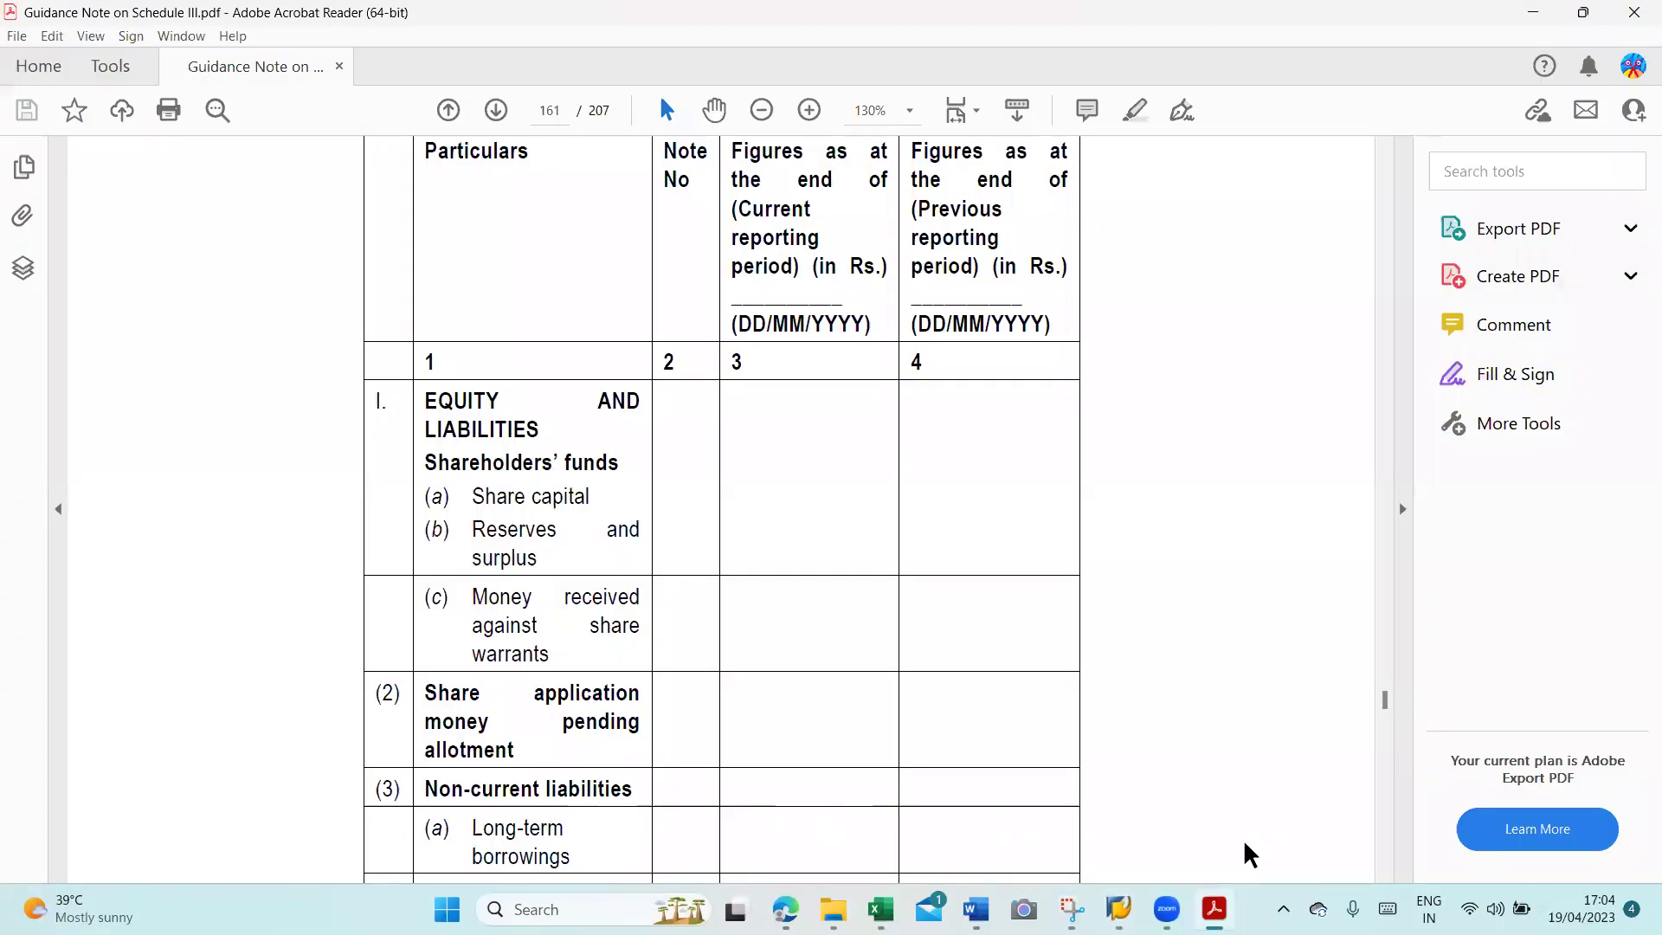
{"action": "left_click", "coordinate": [1385, 877]}
{"action": "scroll", "coordinate": [1385, 880], "scroll_direction": "down", "scroll_amount": 2}
{"action": "scroll", "coordinate": [1386, 882], "scroll_direction": "down", "scroll_amount": 4}
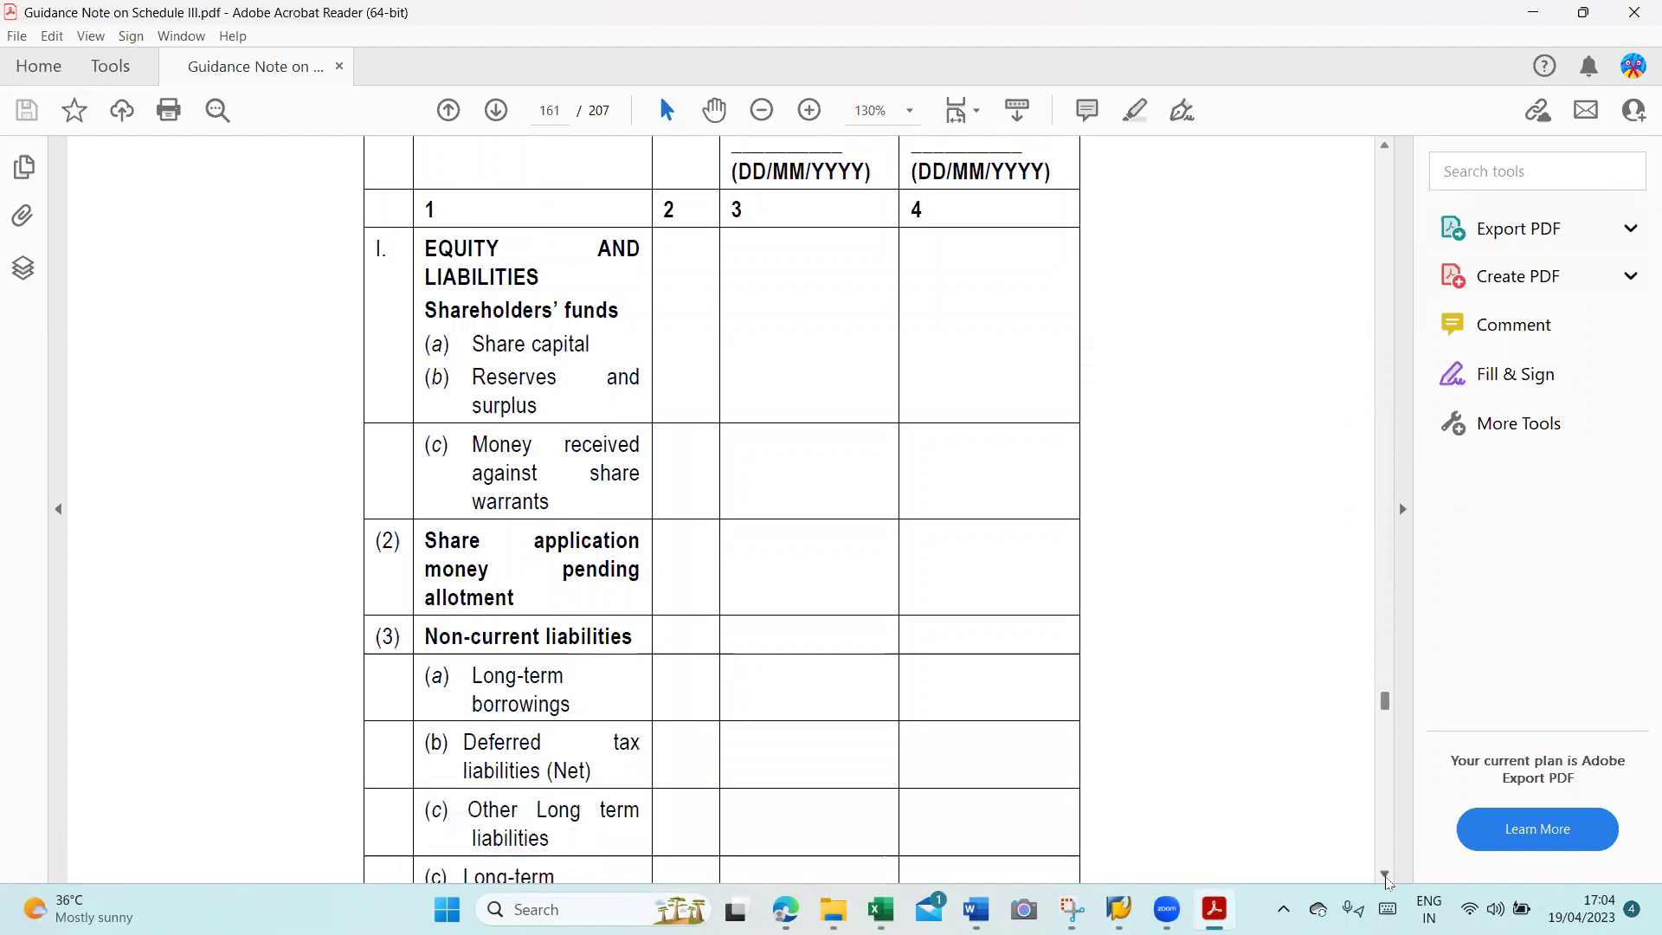
{"action": "scroll", "coordinate": [1387, 882], "scroll_direction": "down", "scroll_amount": 1}
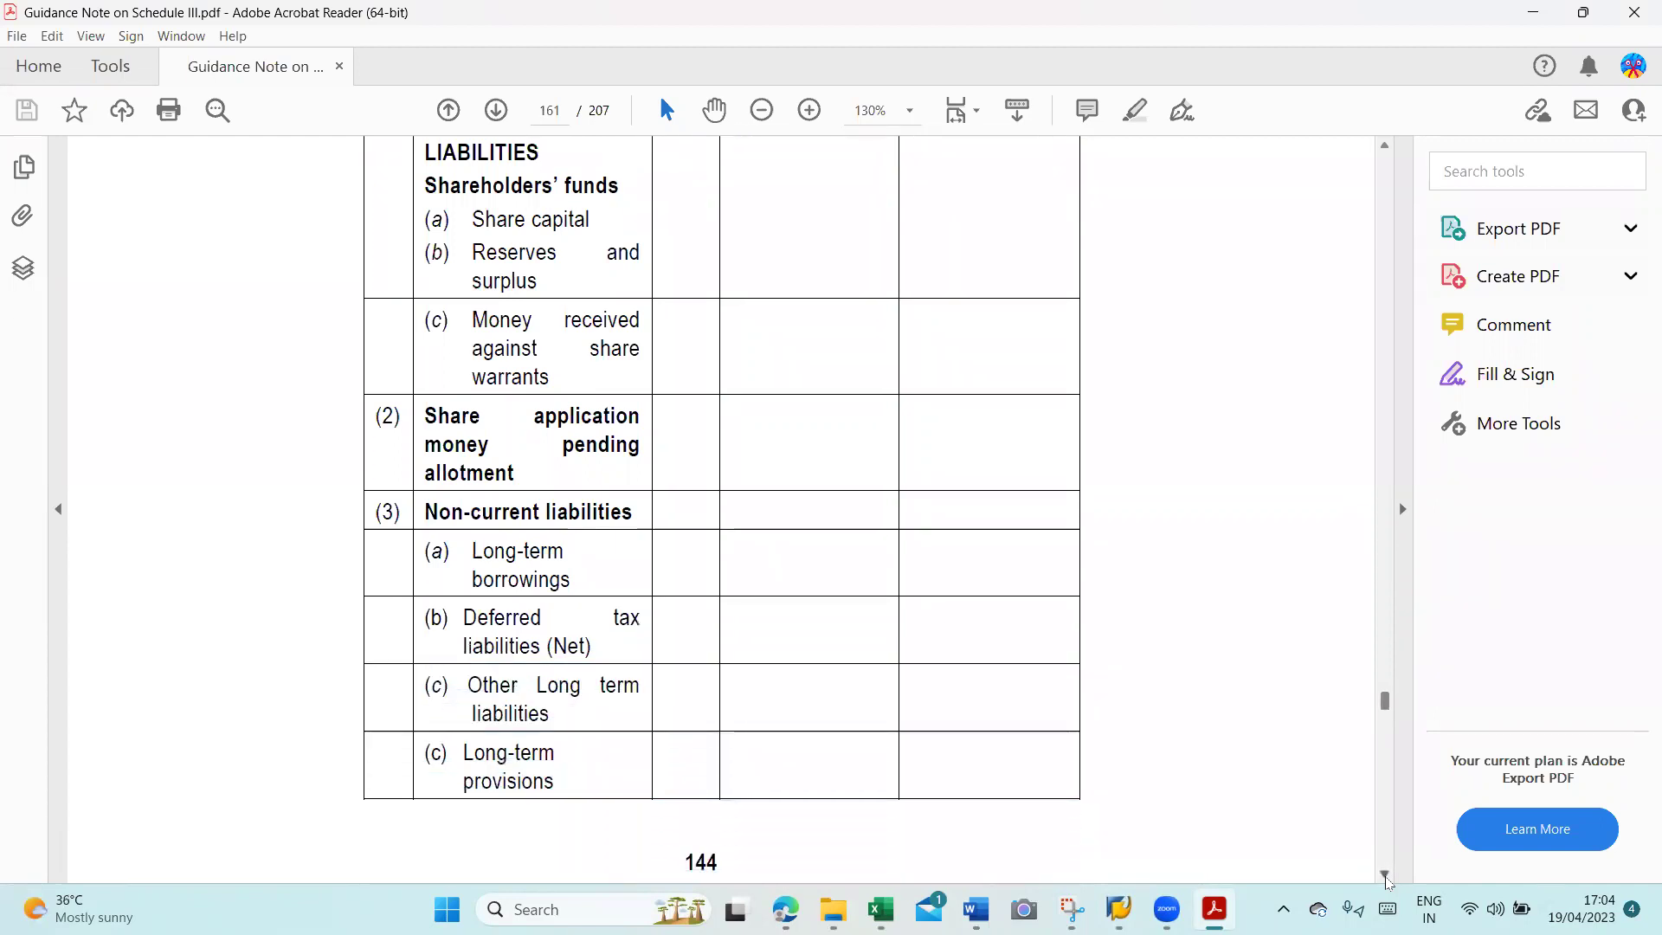
{"action": "key", "text": "alt+Tab"}
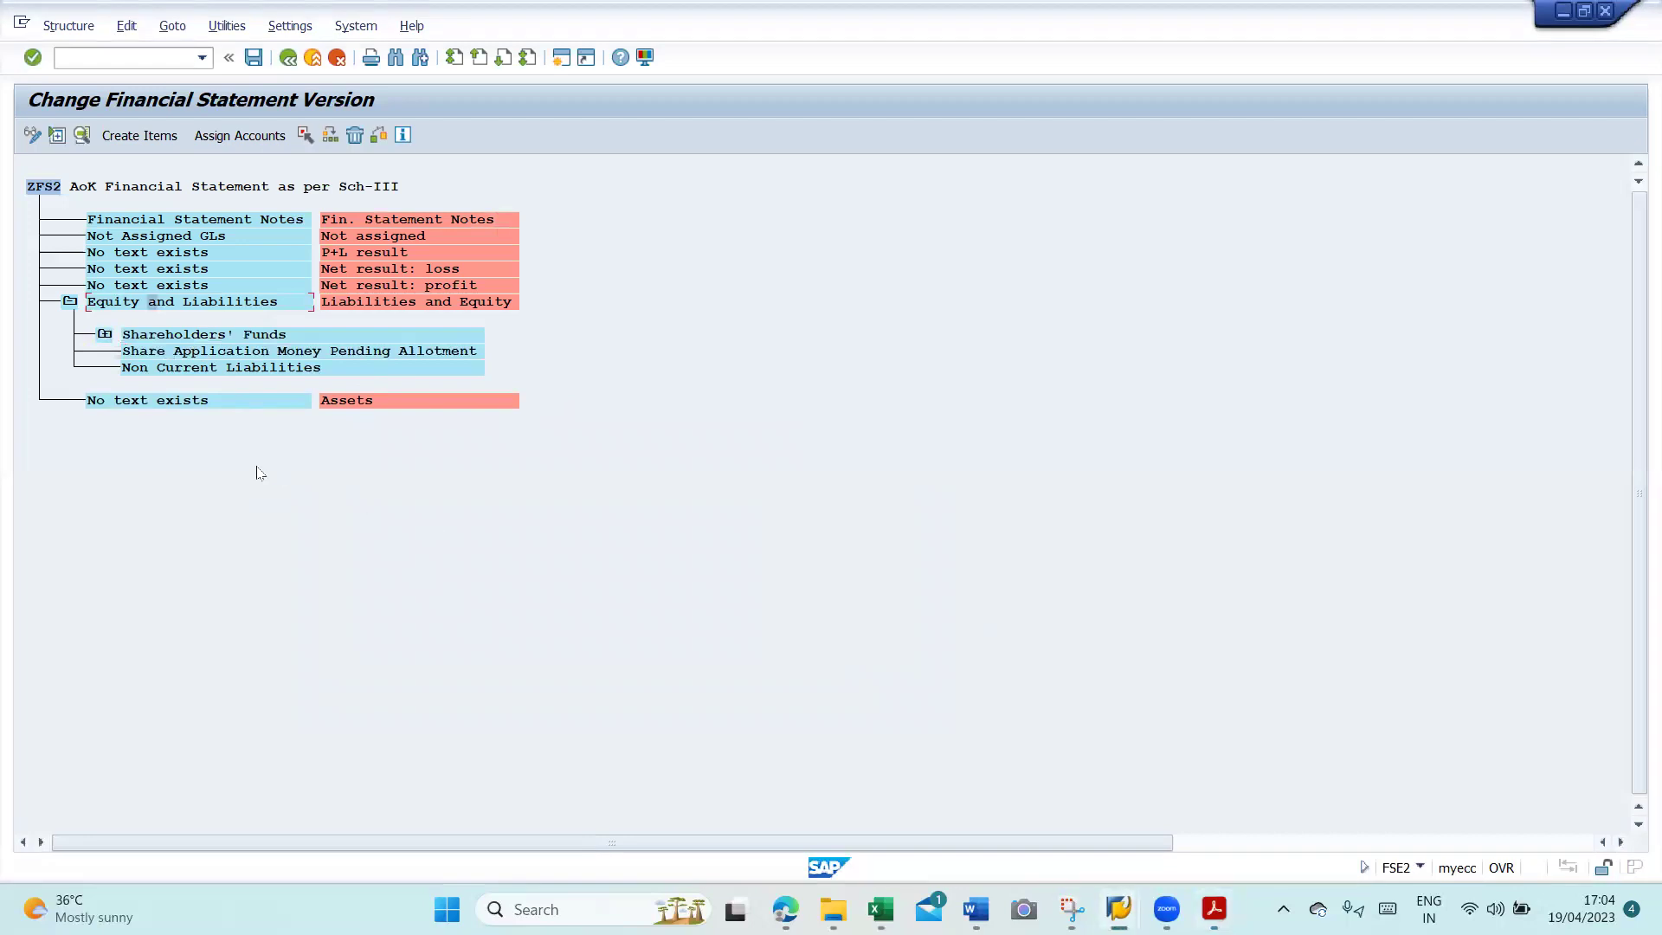
{"action": "key", "text": "alt+Tab"}
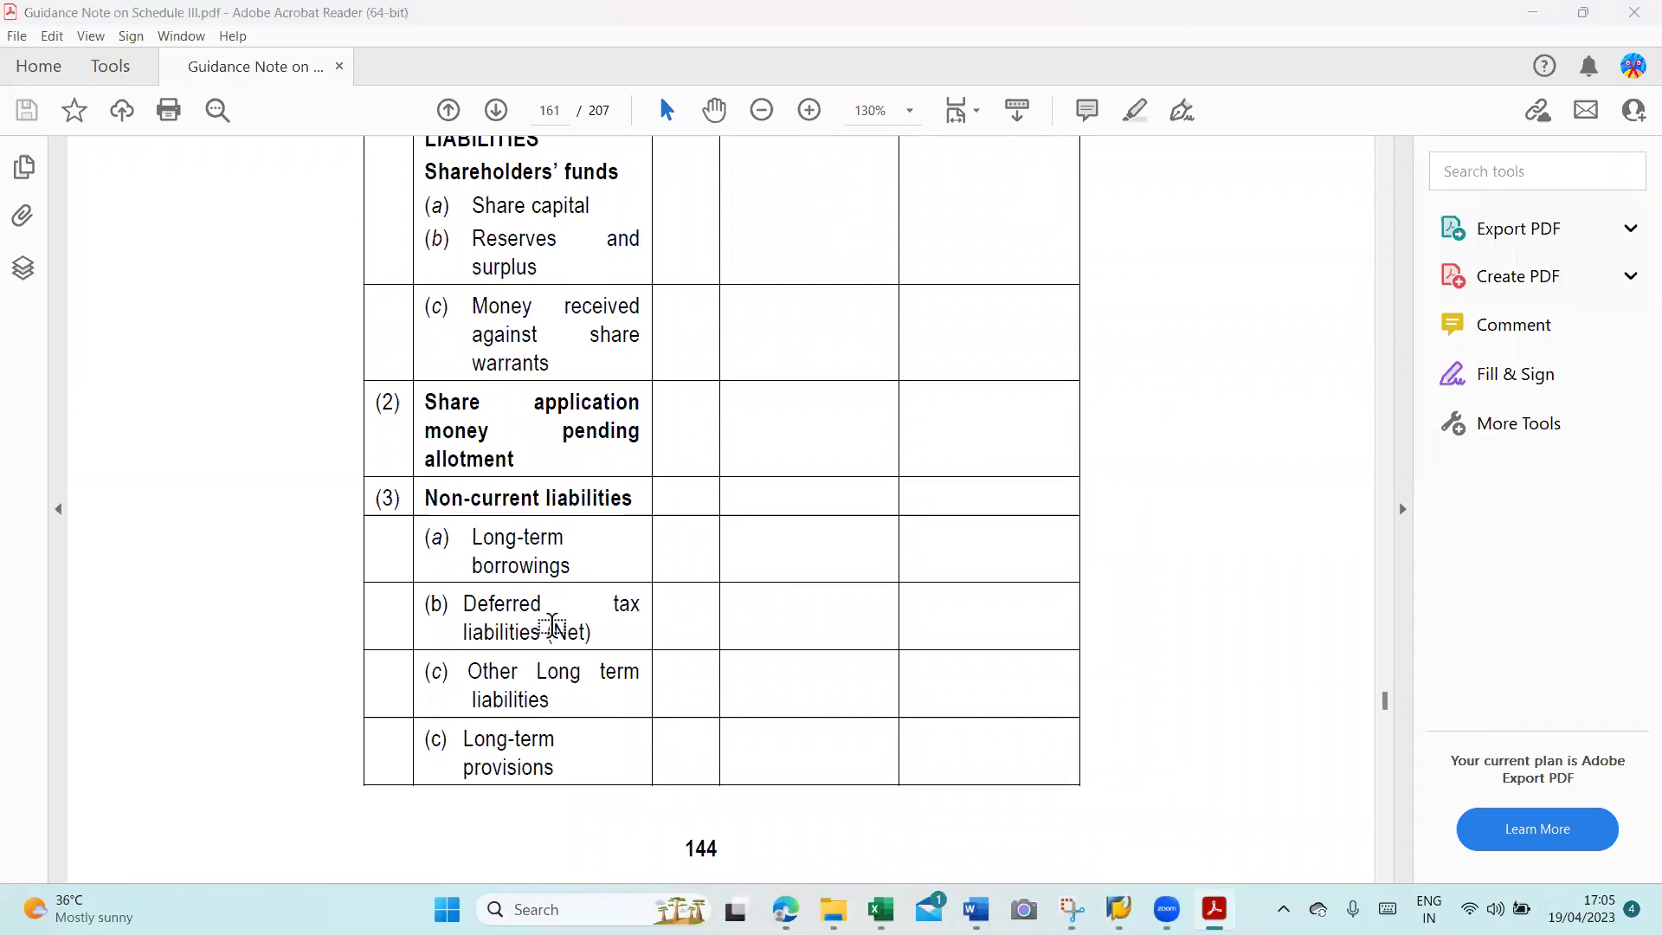
{"action": "key", "text": "alt+Tab"}
- Start creating items under Non Current Liabilities, entering "Long Term Borrowings" as the first subordinate item
{"action": "left_click", "coordinate": [168, 372]}
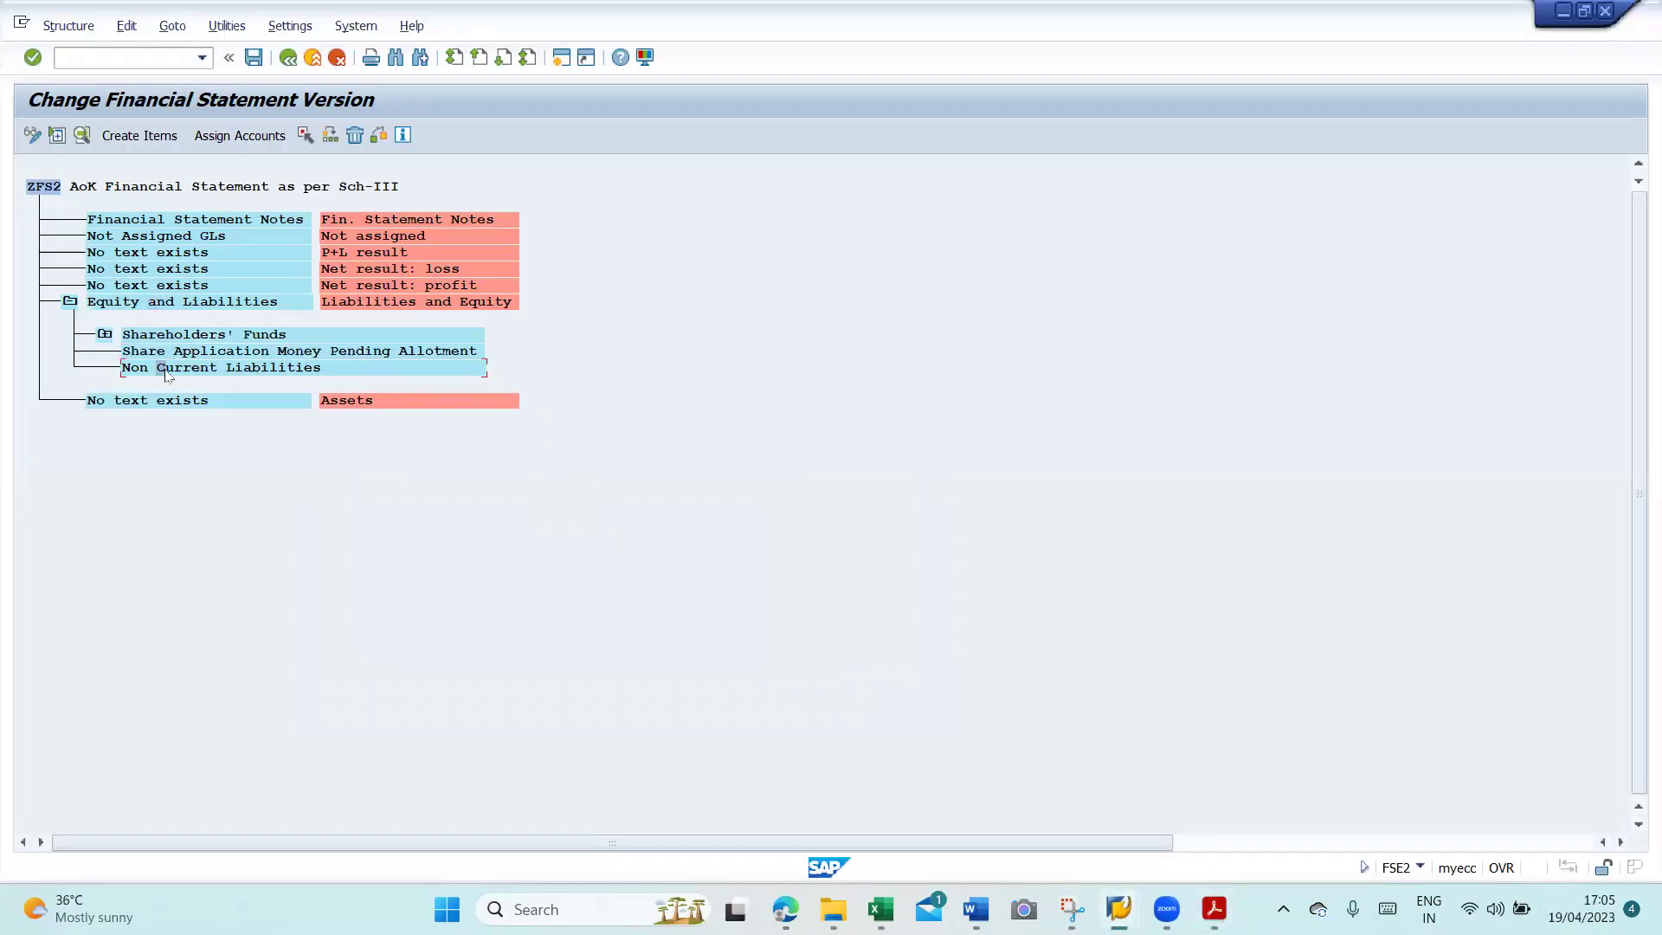
{"action": "left_click", "coordinate": [137, 135]}
{"action": "key", "text": "alt+Tab"}
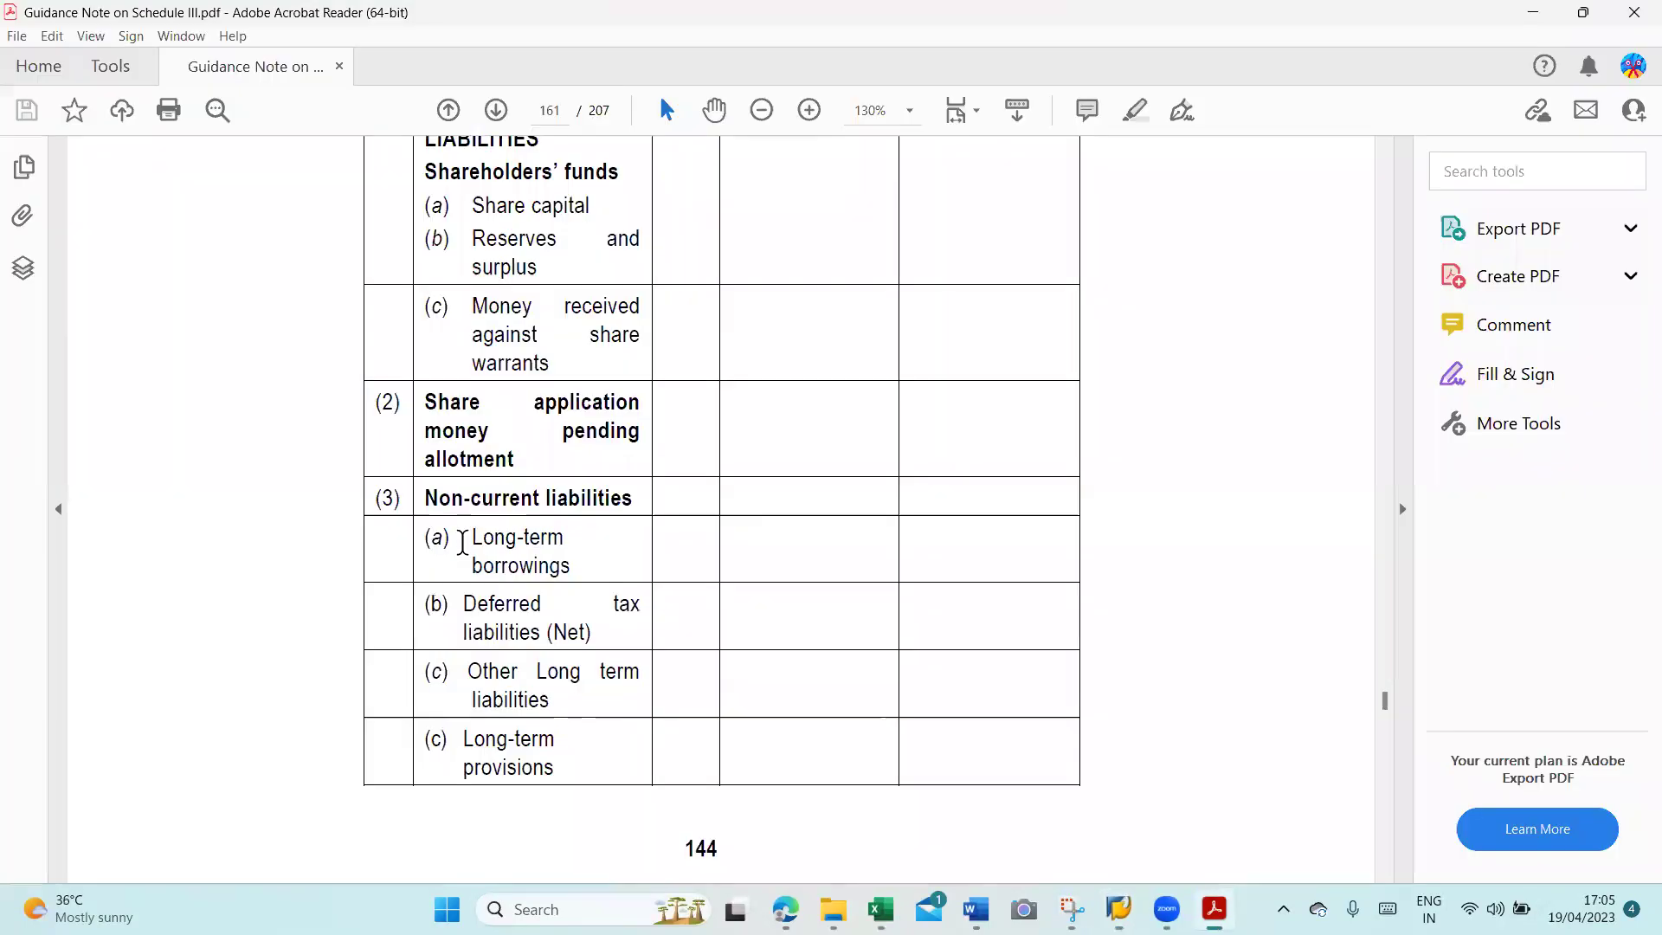
{"action": "key", "text": "alt+Tab"}
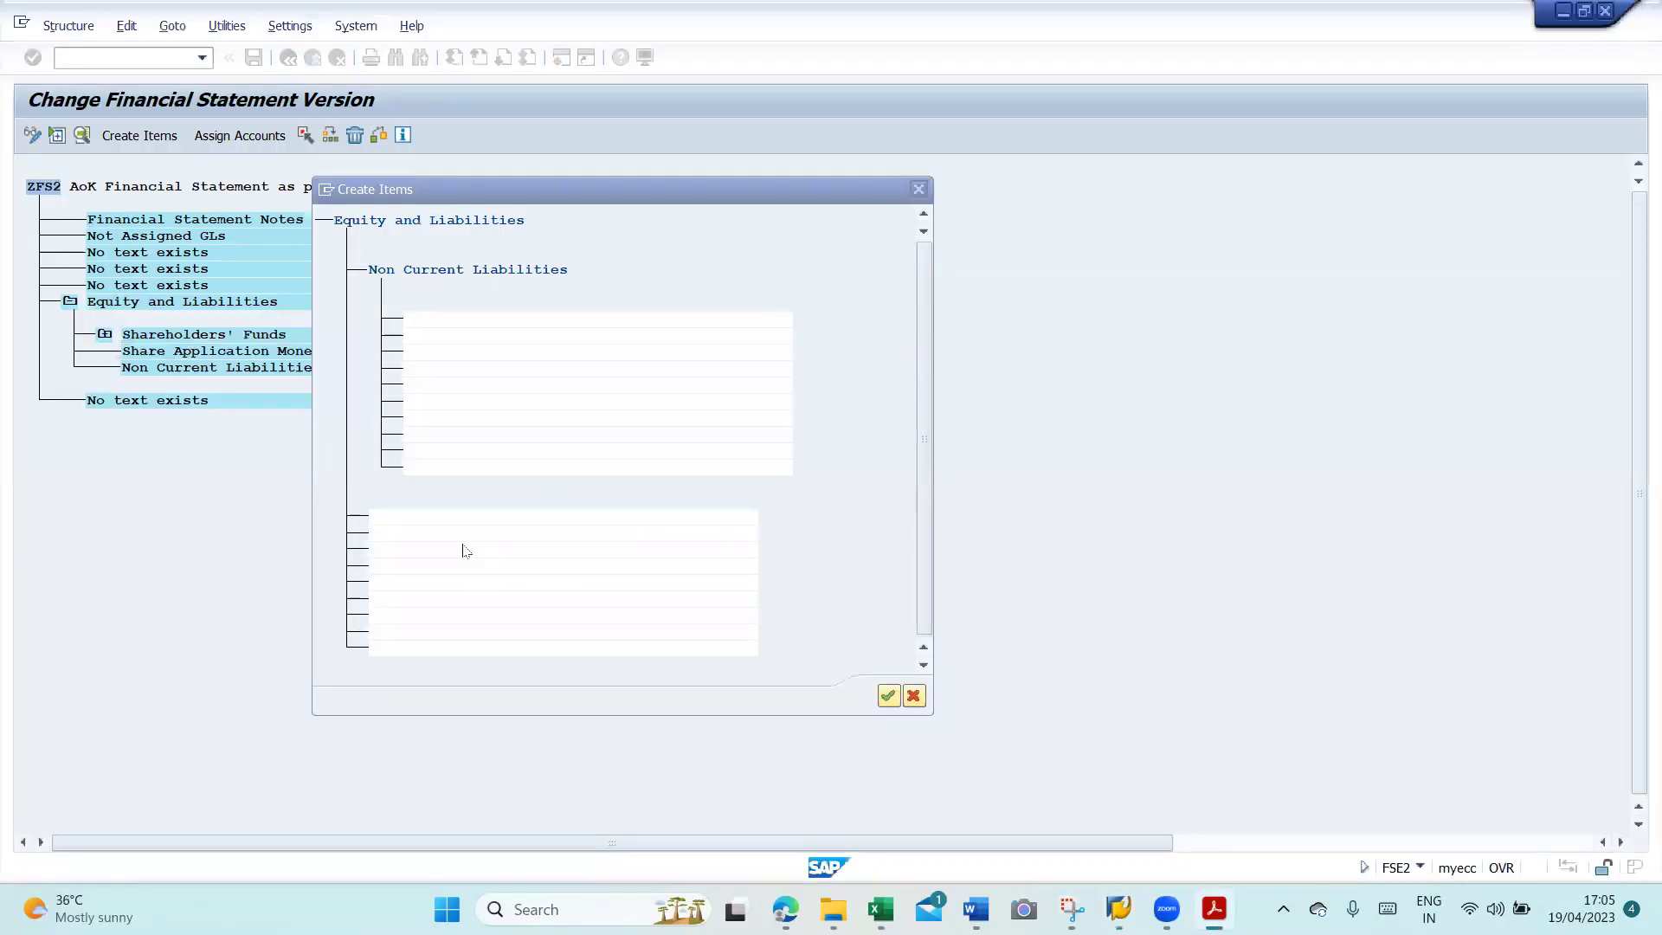
{"action": "type", "text": "Long Term Borrowings"}
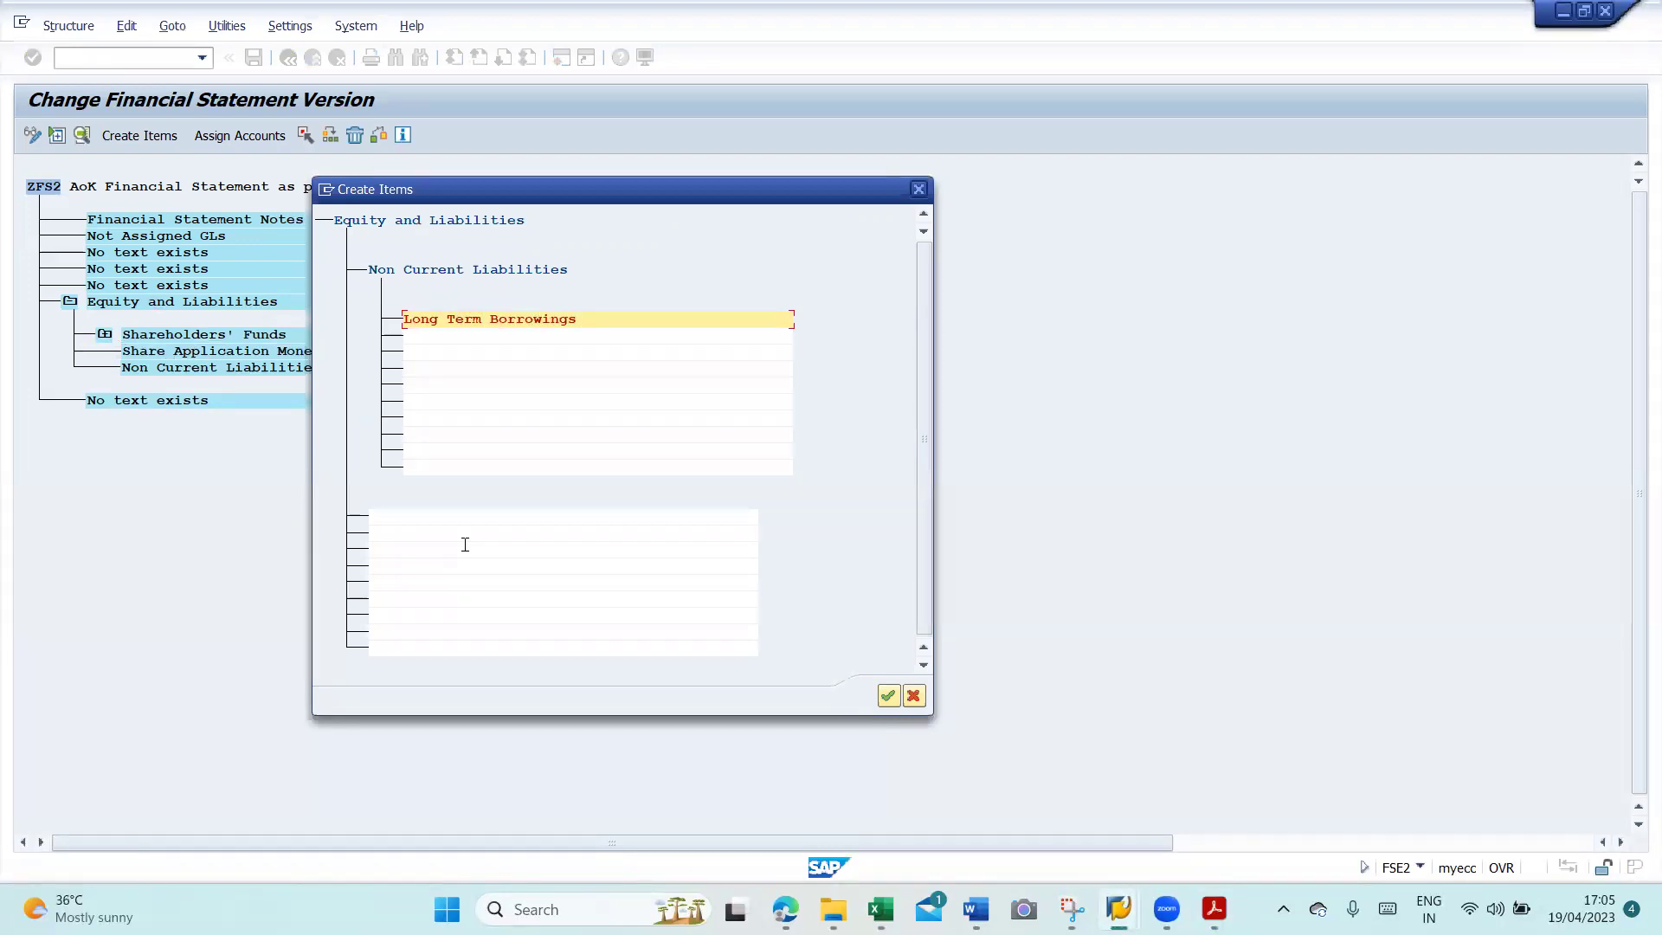
- Check the PDF for the next sub-item and enter "Deferred Tax Liabilities (Net)" below Long Term Borrowings
{"action": "key", "text": "alt+Tab"}
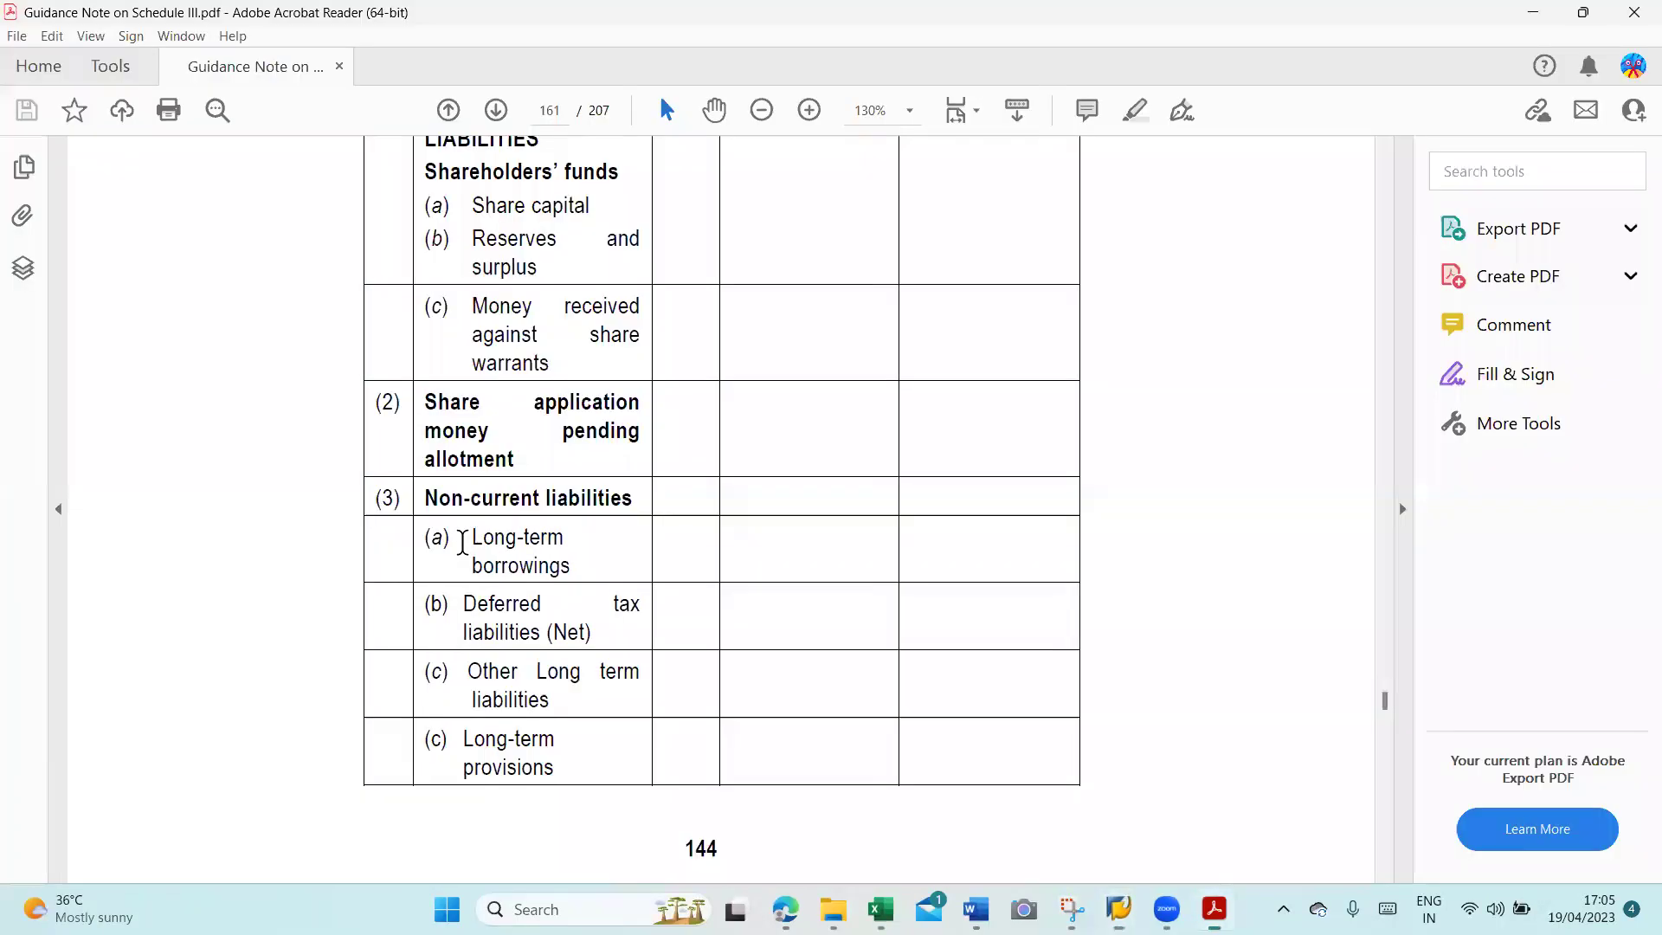
{"action": "key", "text": "alt+Tab"}
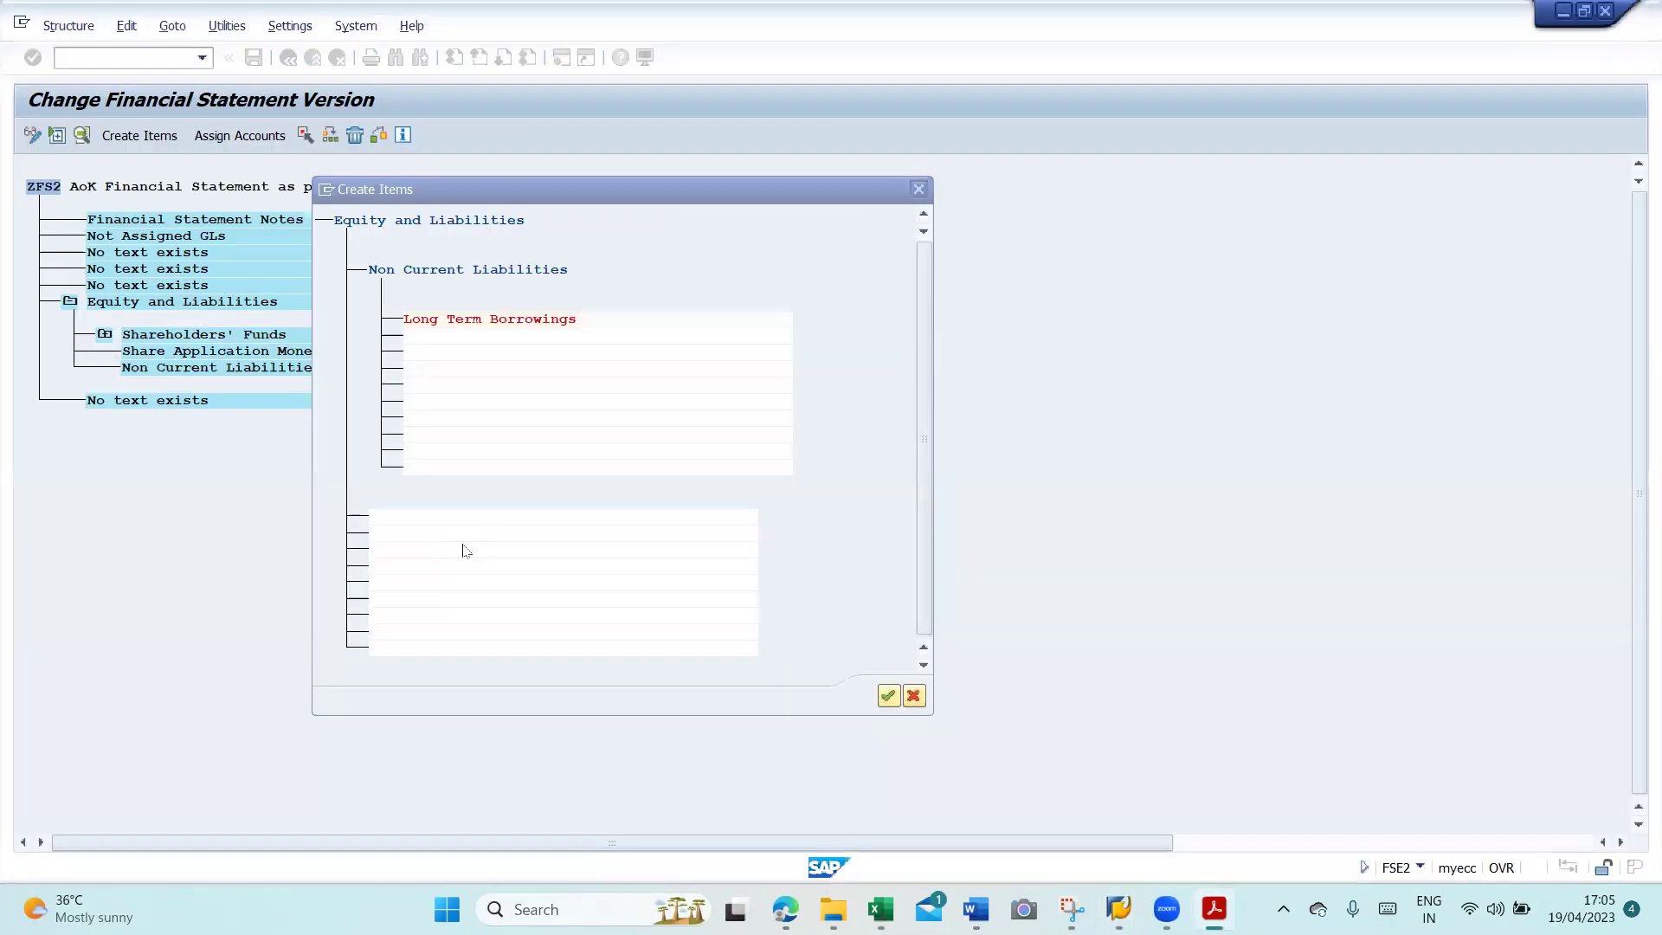
{"action": "type", "text": "Defer"}
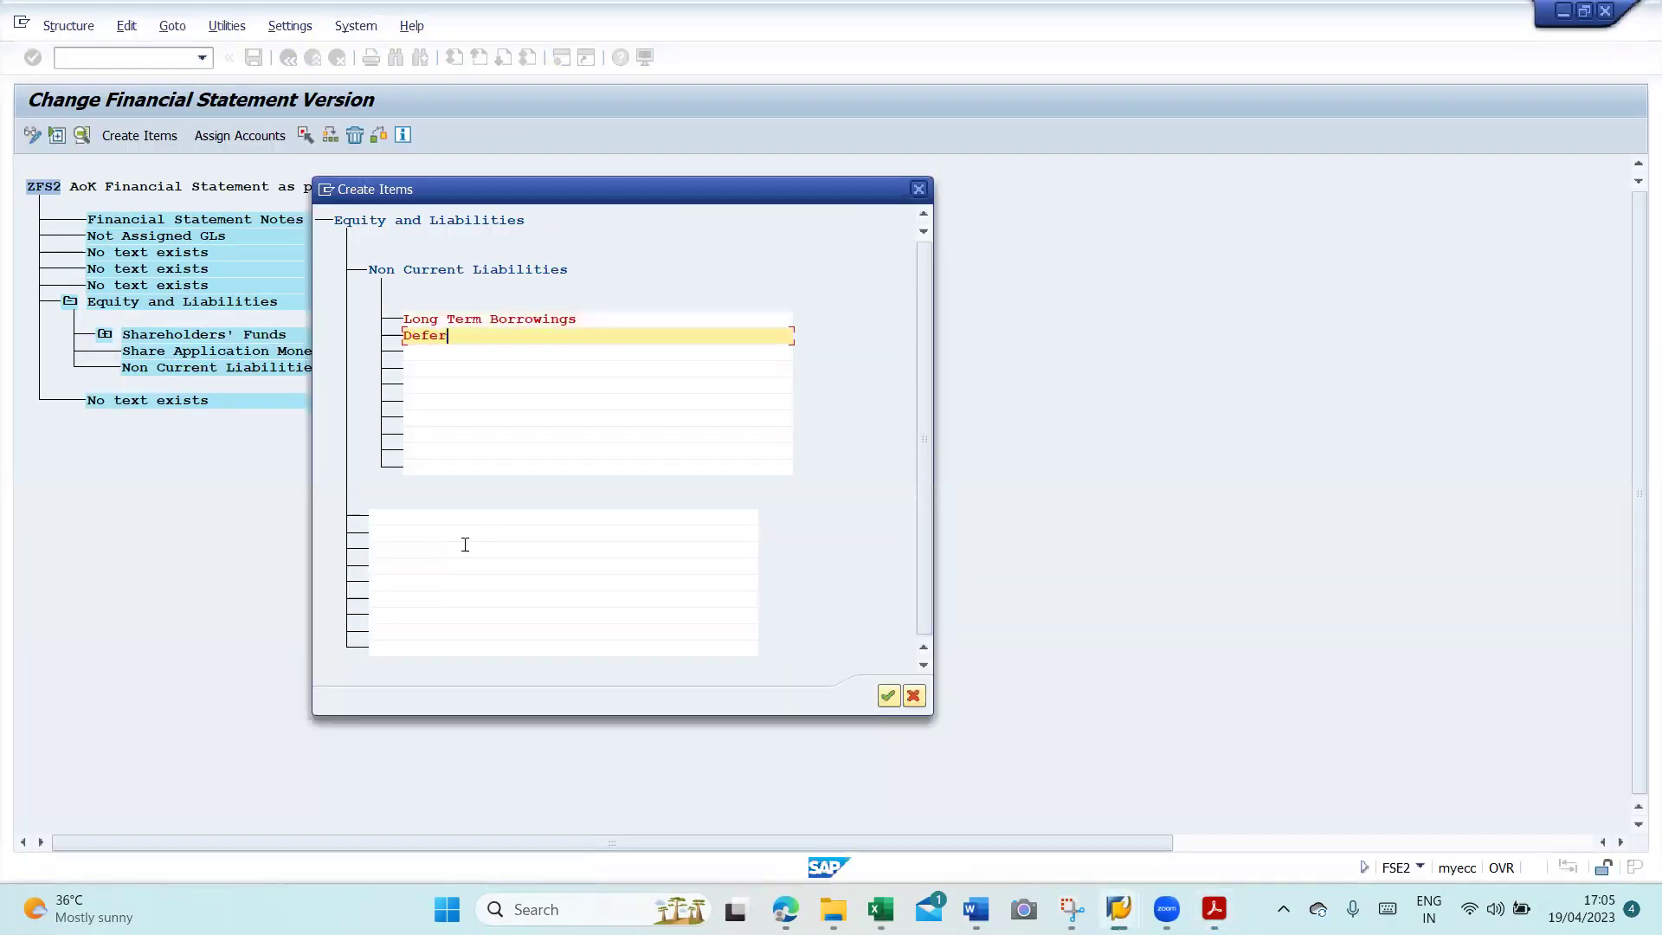
{"action": "type", "text": "red Tax Liabili"}
{"action": "type", "text": "ties Net"}
{"action": "type", "text": "("}
{"action": "key", "text": "Down"}
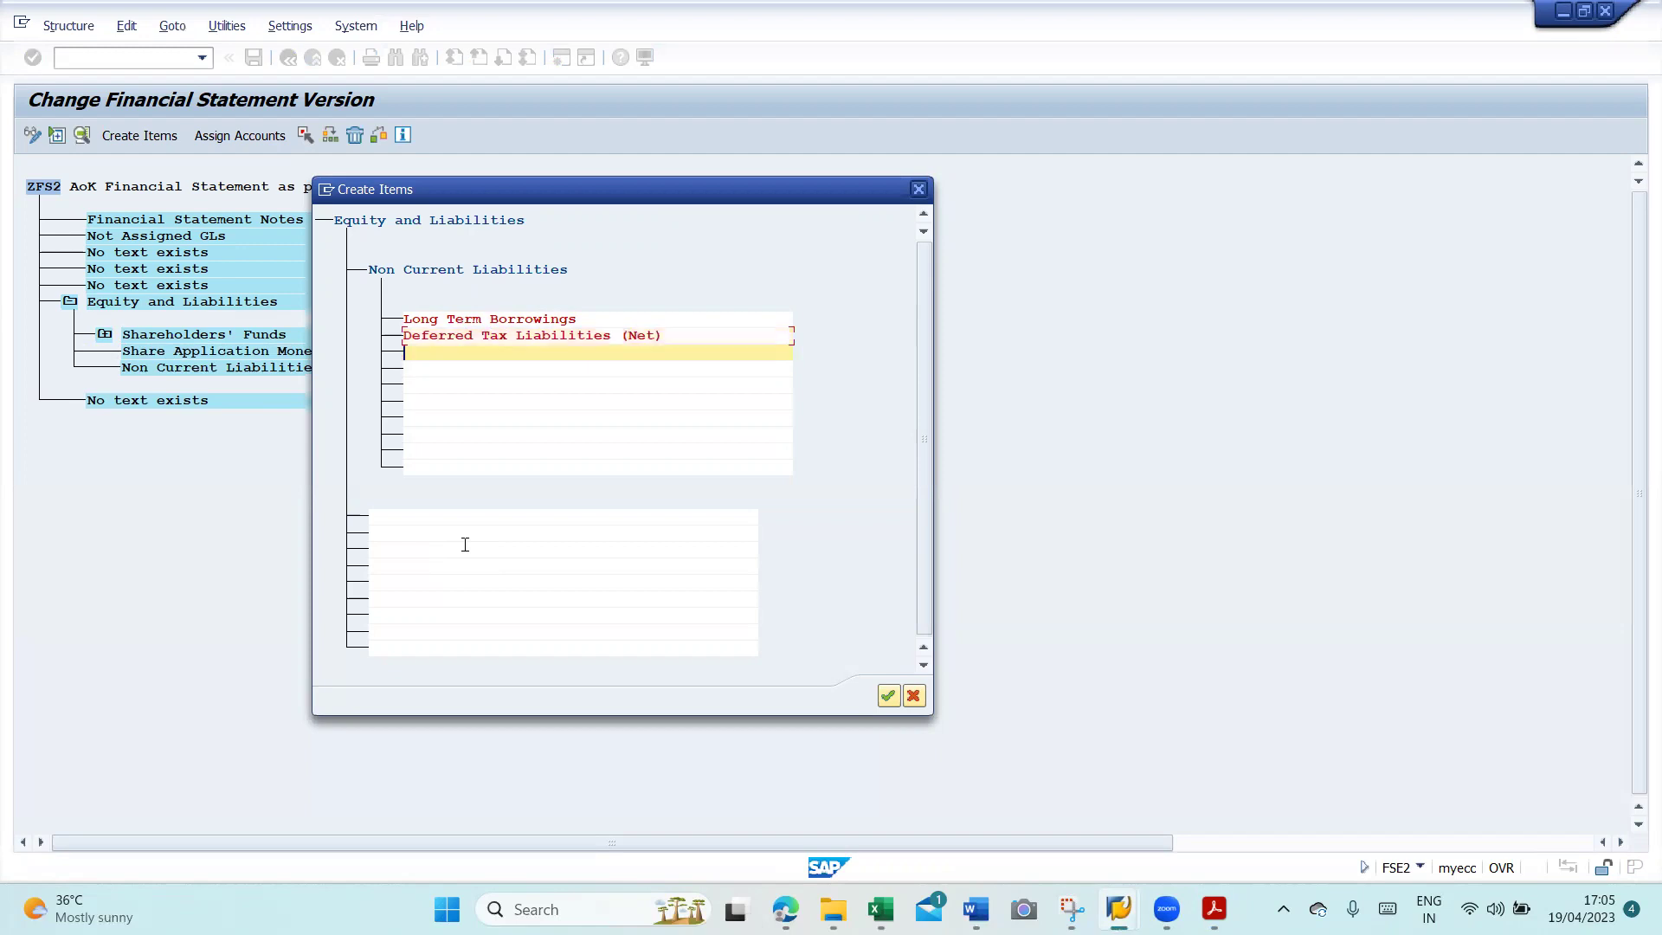
- Enter "Other Long Term Liabilities" and "Long Term Provisions" as the next subordinate items, following the PDF
{"action": "key", "text": "alt+Tab"}
{"action": "key", "text": "alt+Tab"}
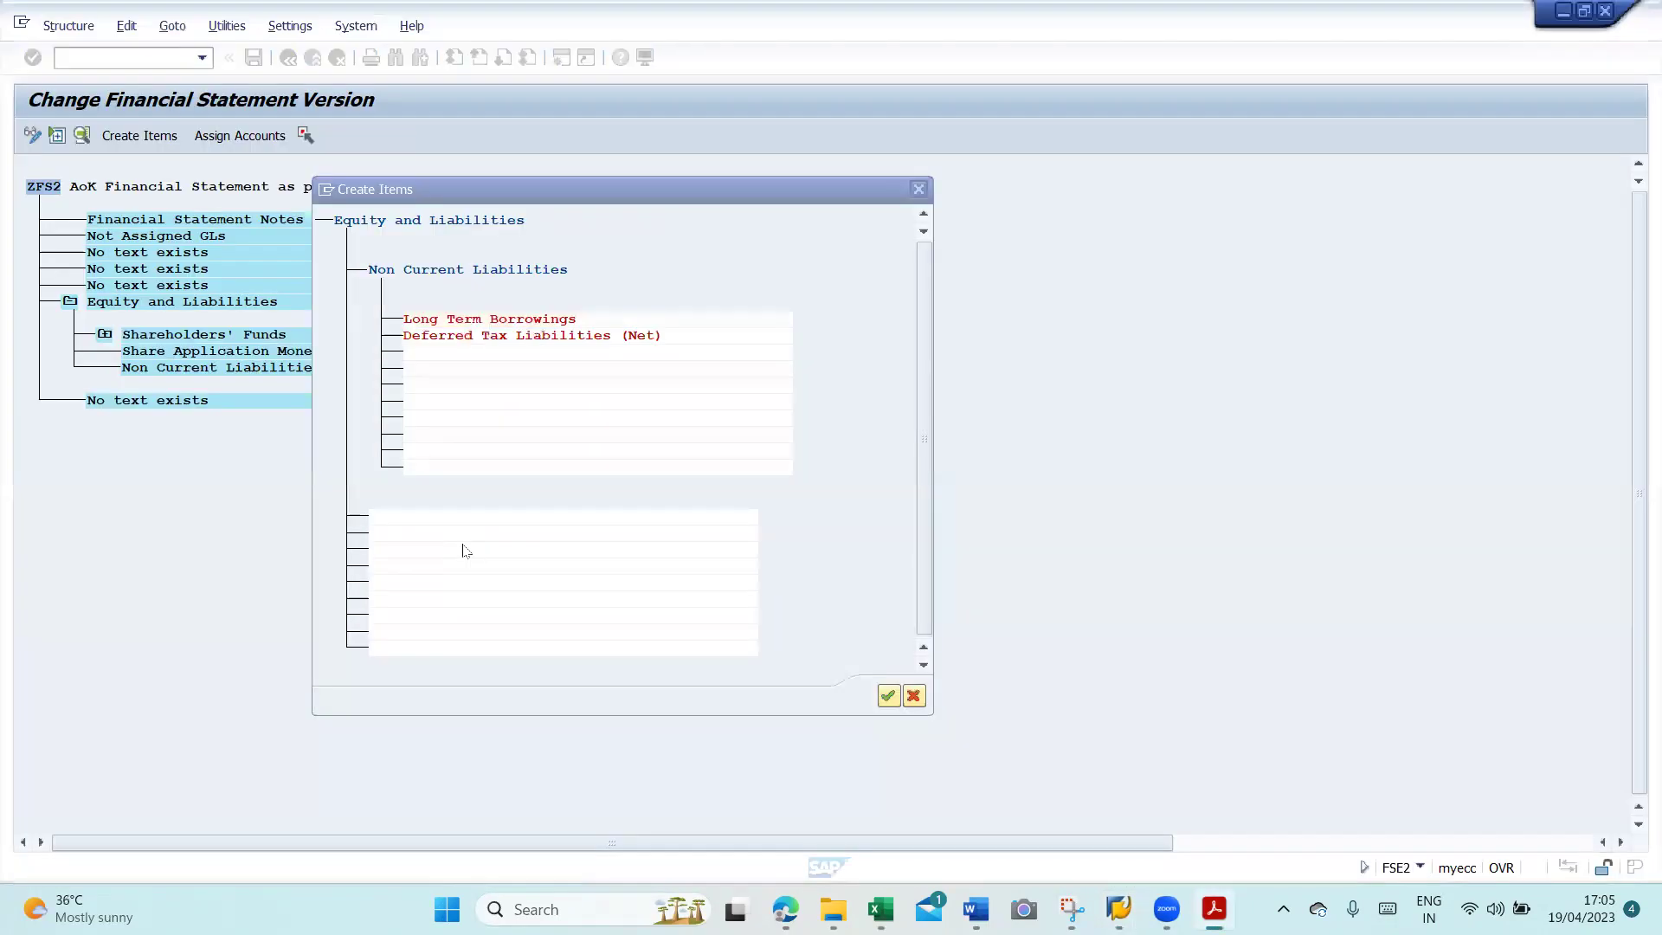
{"action": "type", "text": "Other Long Term"}
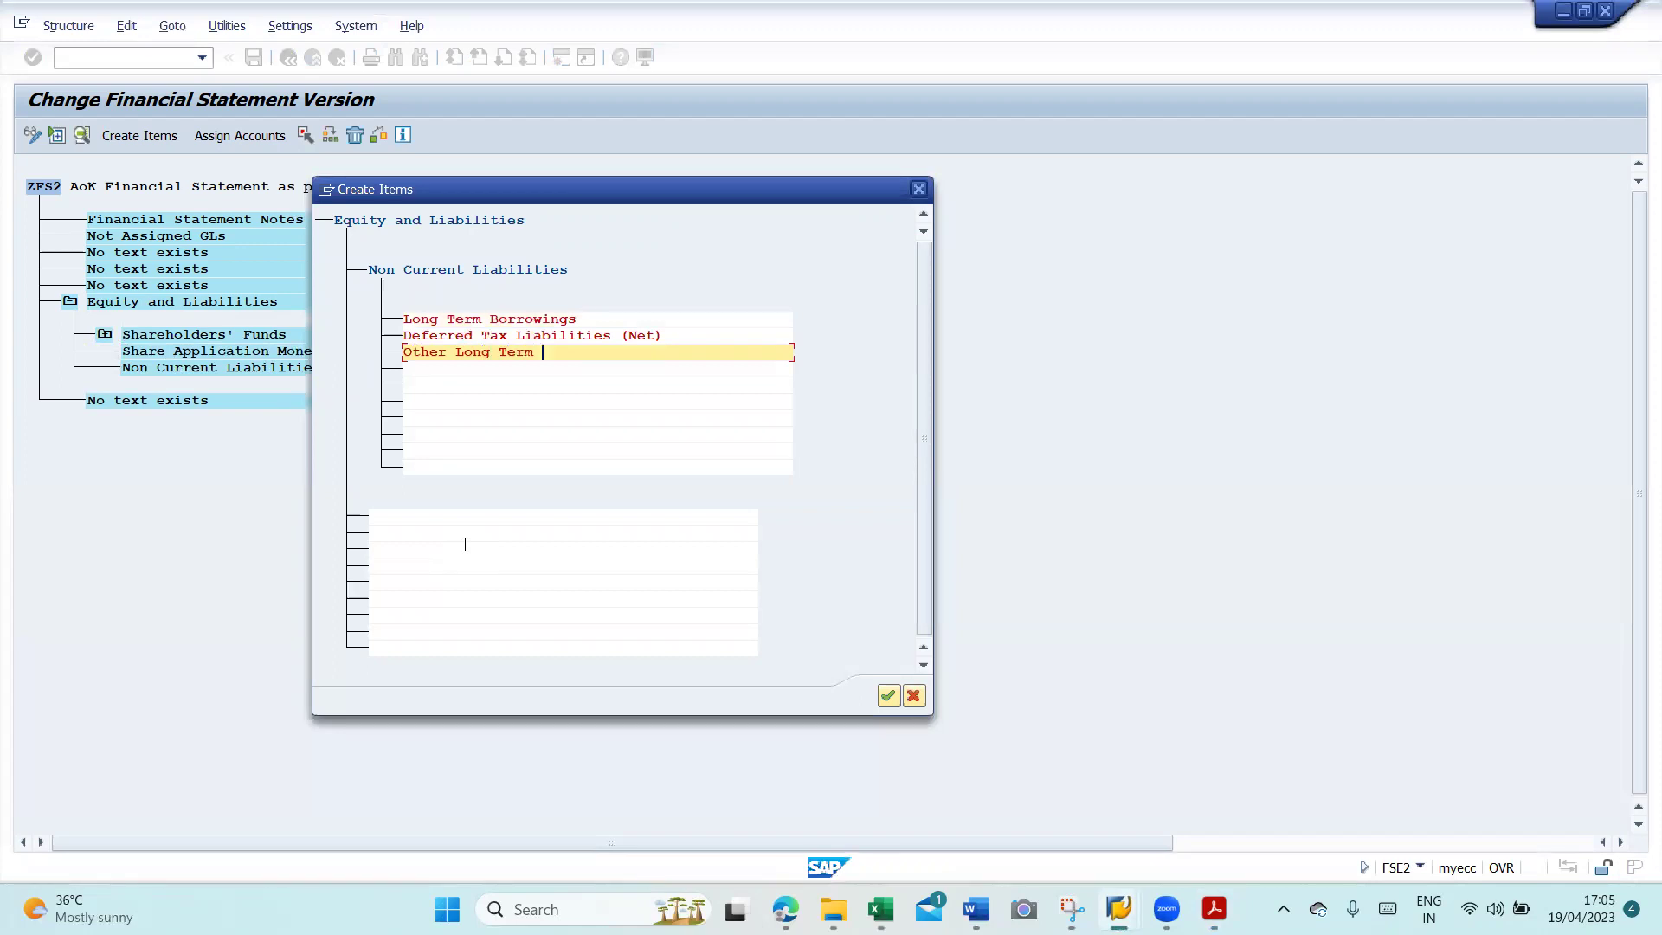
{"action": "key", "text": "alt+Tab"}
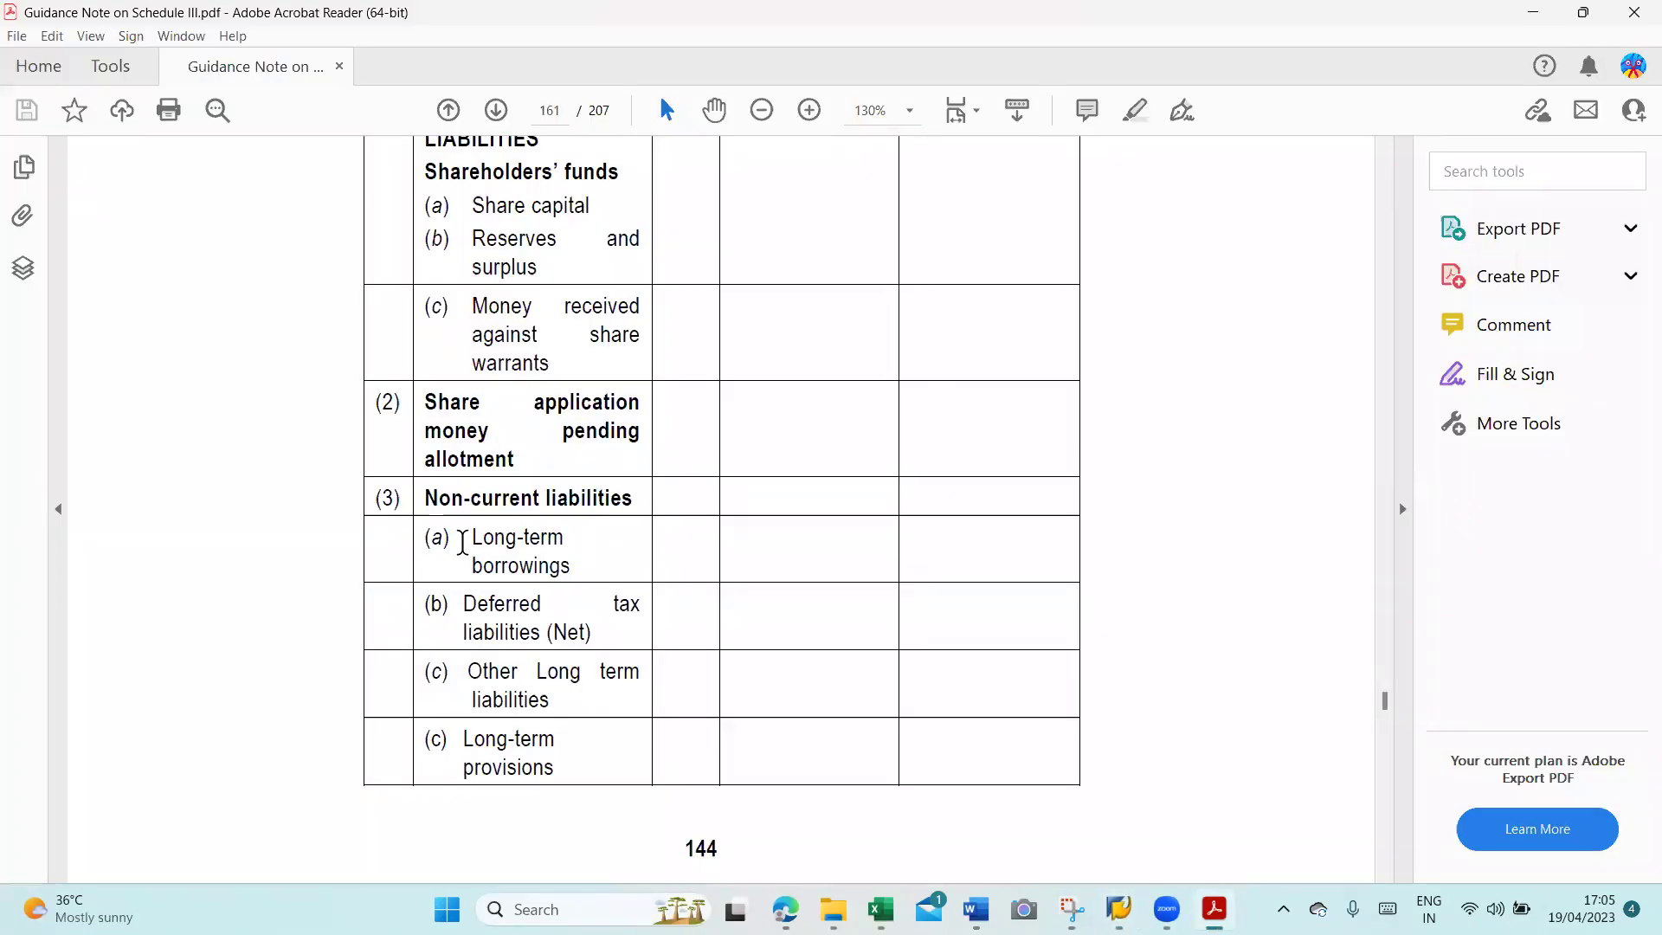
{"action": "key", "text": "alt+Tab"}
{"action": "type", "text": "Liabilities"}
{"action": "key", "text": "Tab"}
{"action": "key", "text": "alt+Tab"}
{"action": "key", "text": "alt+Tab"}
{"action": "type", "text": "Long Term Provisions"}
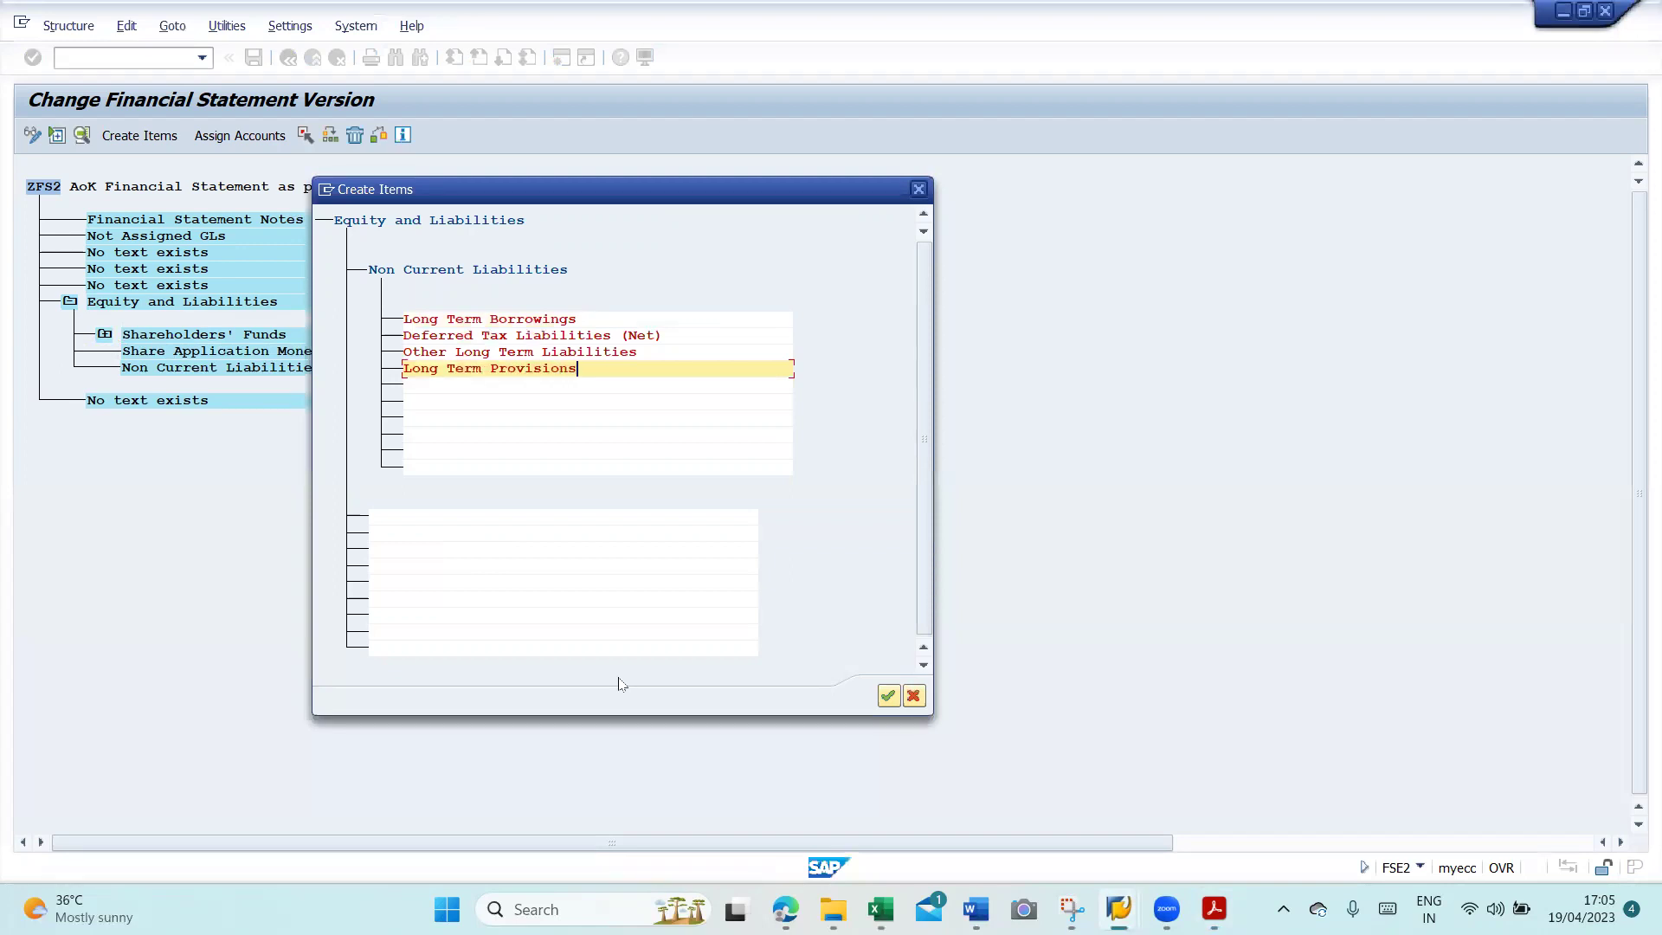
- Switch to the guidance note PDF and examine the Current liabilities section on page 162
{"action": "key", "text": "alt+Tab"}
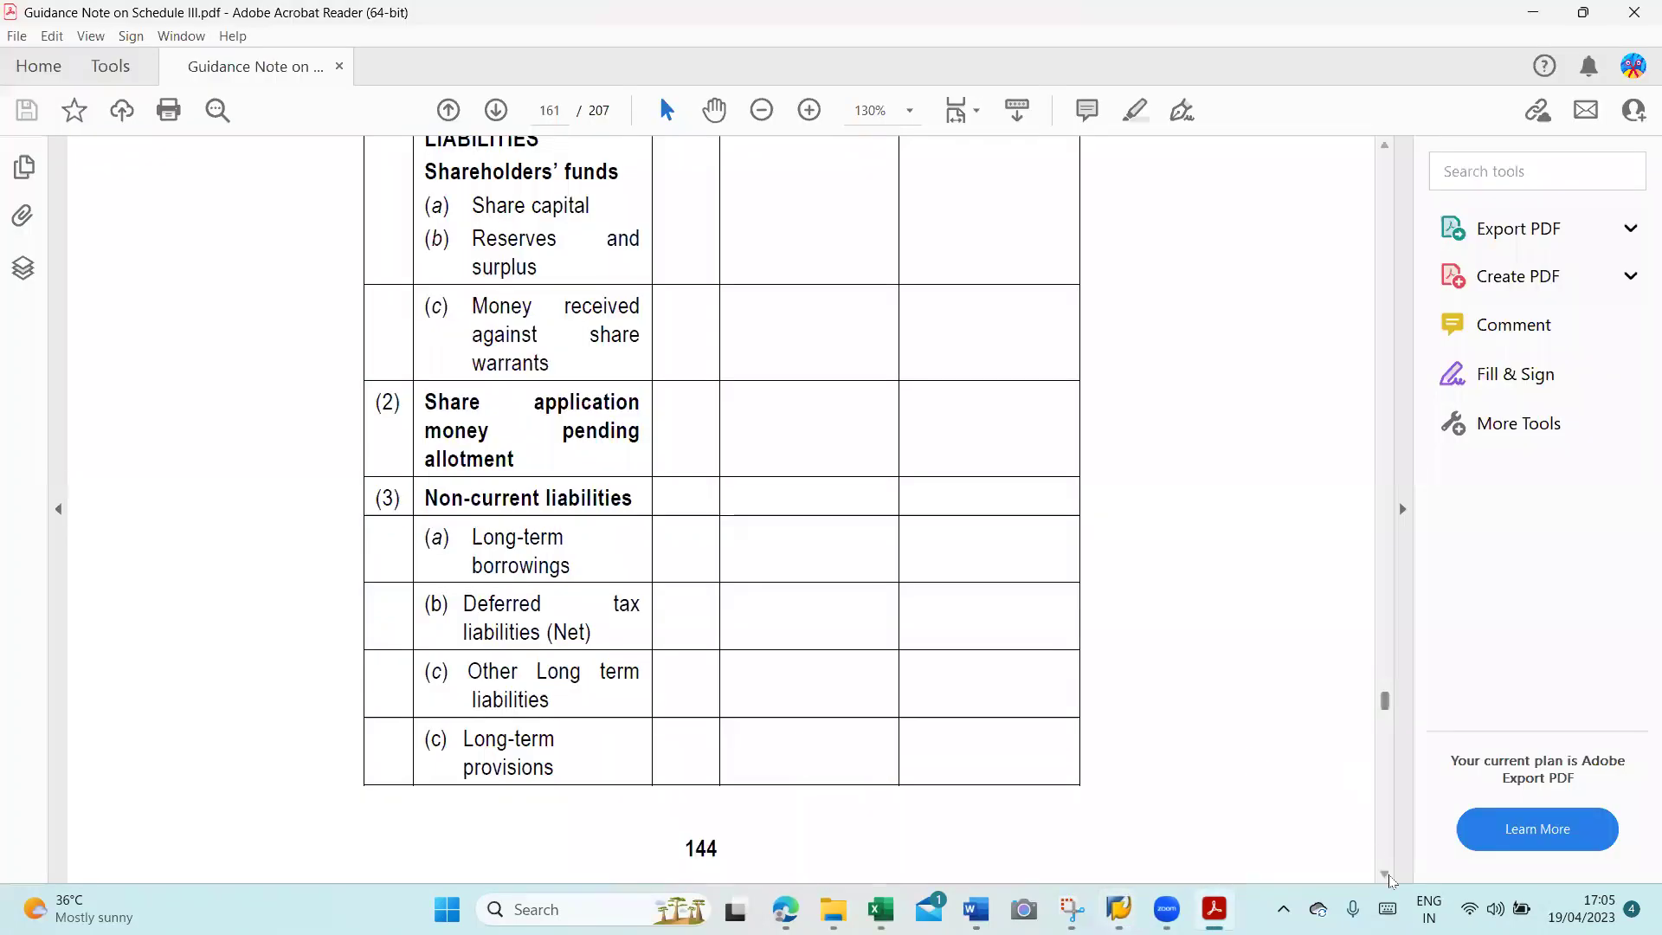
{"action": "left_click", "coordinate": [1385, 874]}
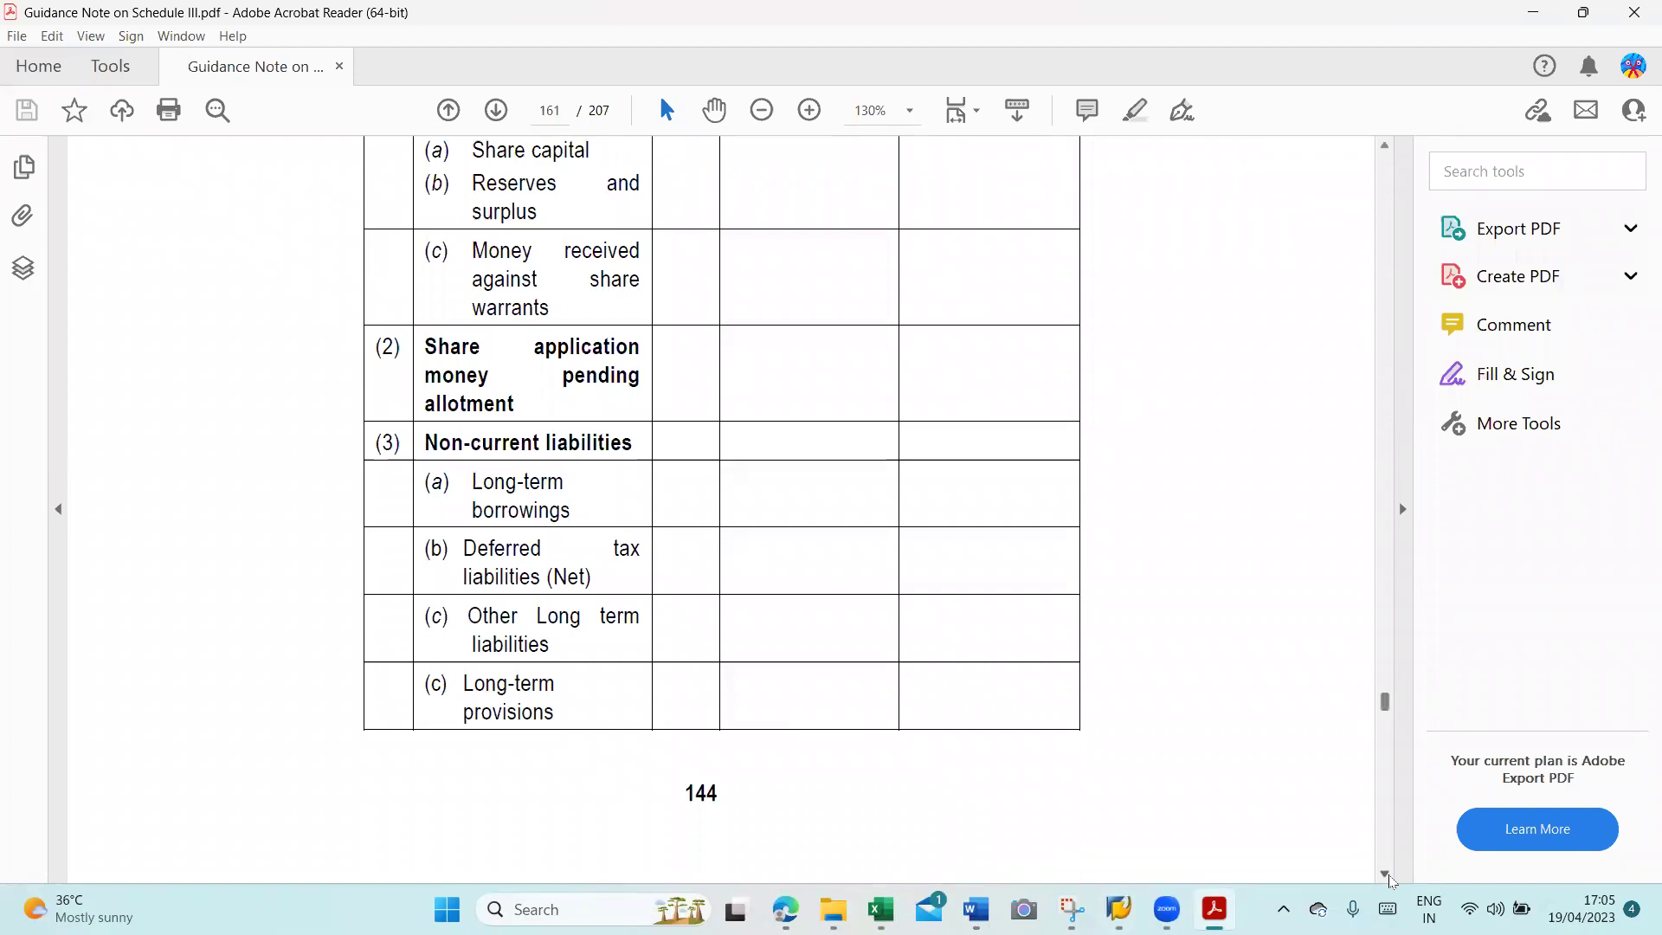
{"action": "left_click", "coordinate": [1389, 877]}
{"action": "left_click", "coordinate": [1389, 878]}
{"action": "left_click", "coordinate": [1388, 877]}
{"action": "left_click", "coordinate": [1389, 877]}
{"action": "left_click", "coordinate": [1389, 877]}
{"action": "left_click", "coordinate": [1389, 877]}
{"action": "left_click", "coordinate": [1389, 877]}
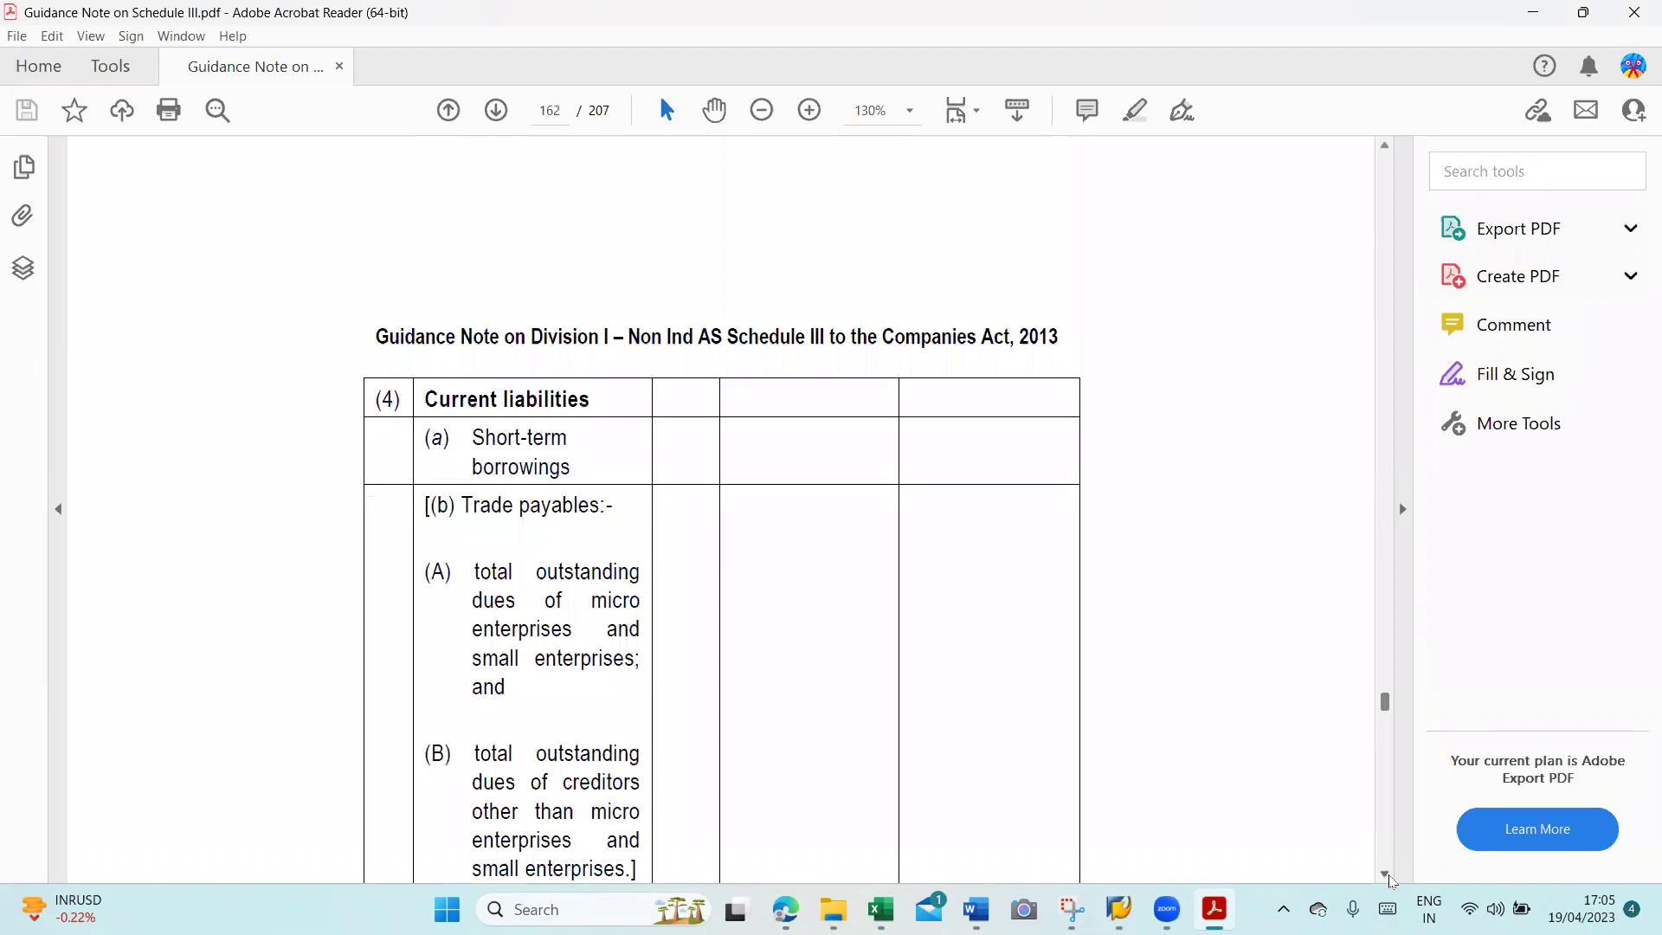
{"action": "left_click", "coordinate": [1389, 877]}
{"action": "key", "text": "alt+Tab"}
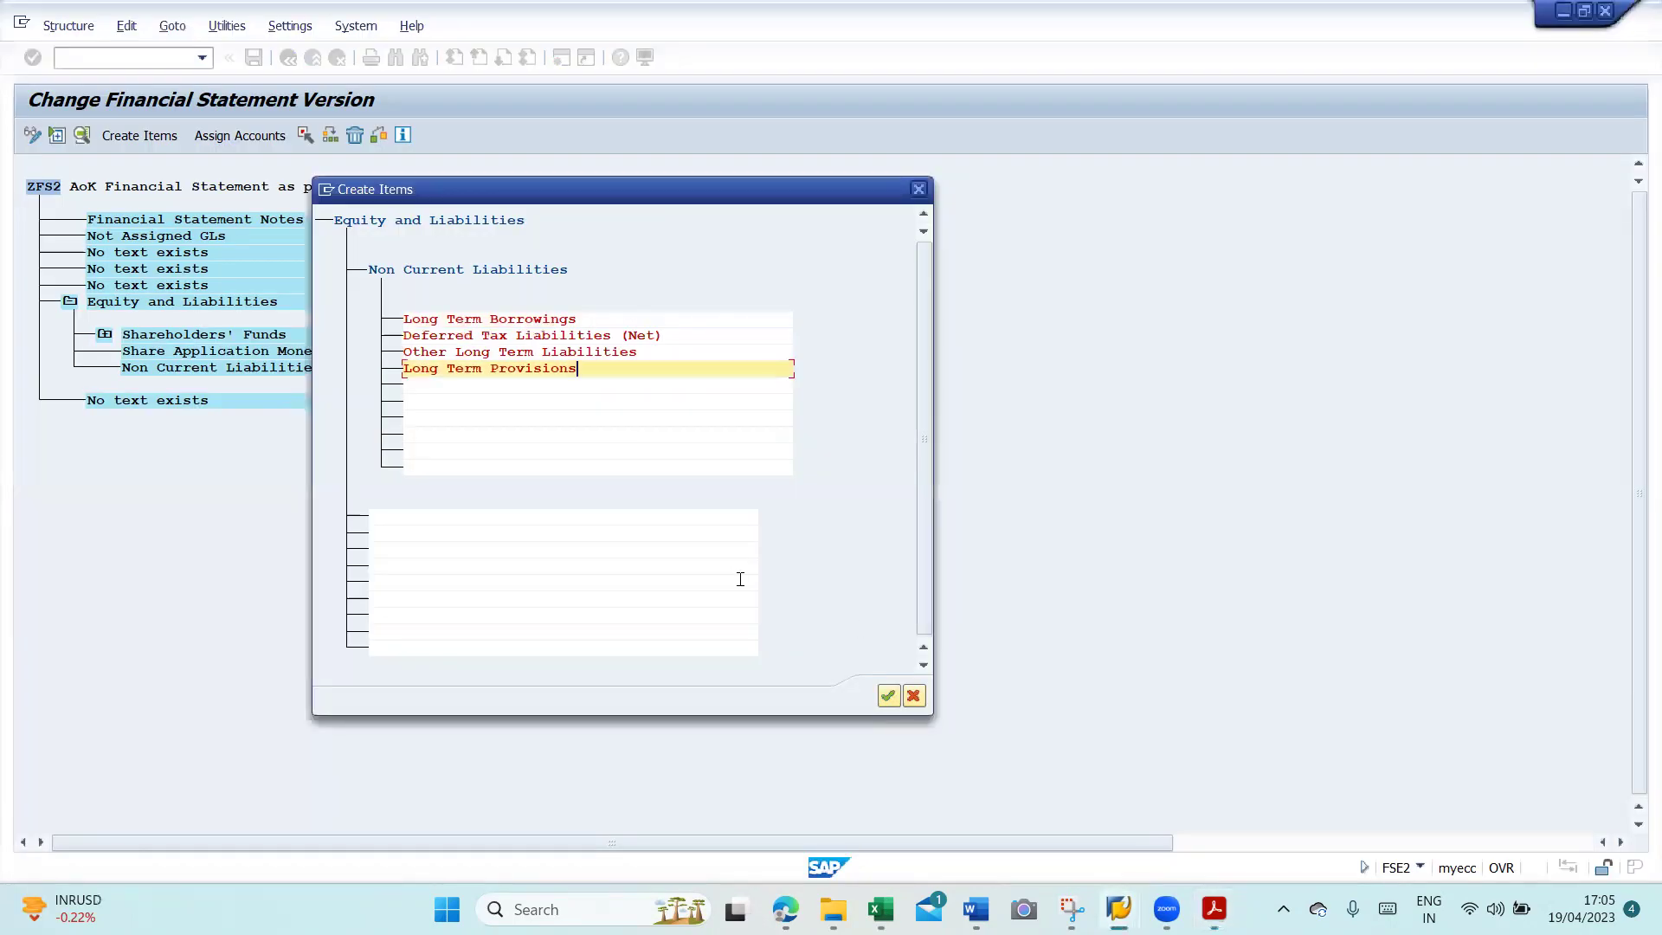
- Confirm the new subordinate items of Non Current Liabilities without adding a same-level item, and collapse that node
{"action": "left_click", "coordinate": [394, 512]}
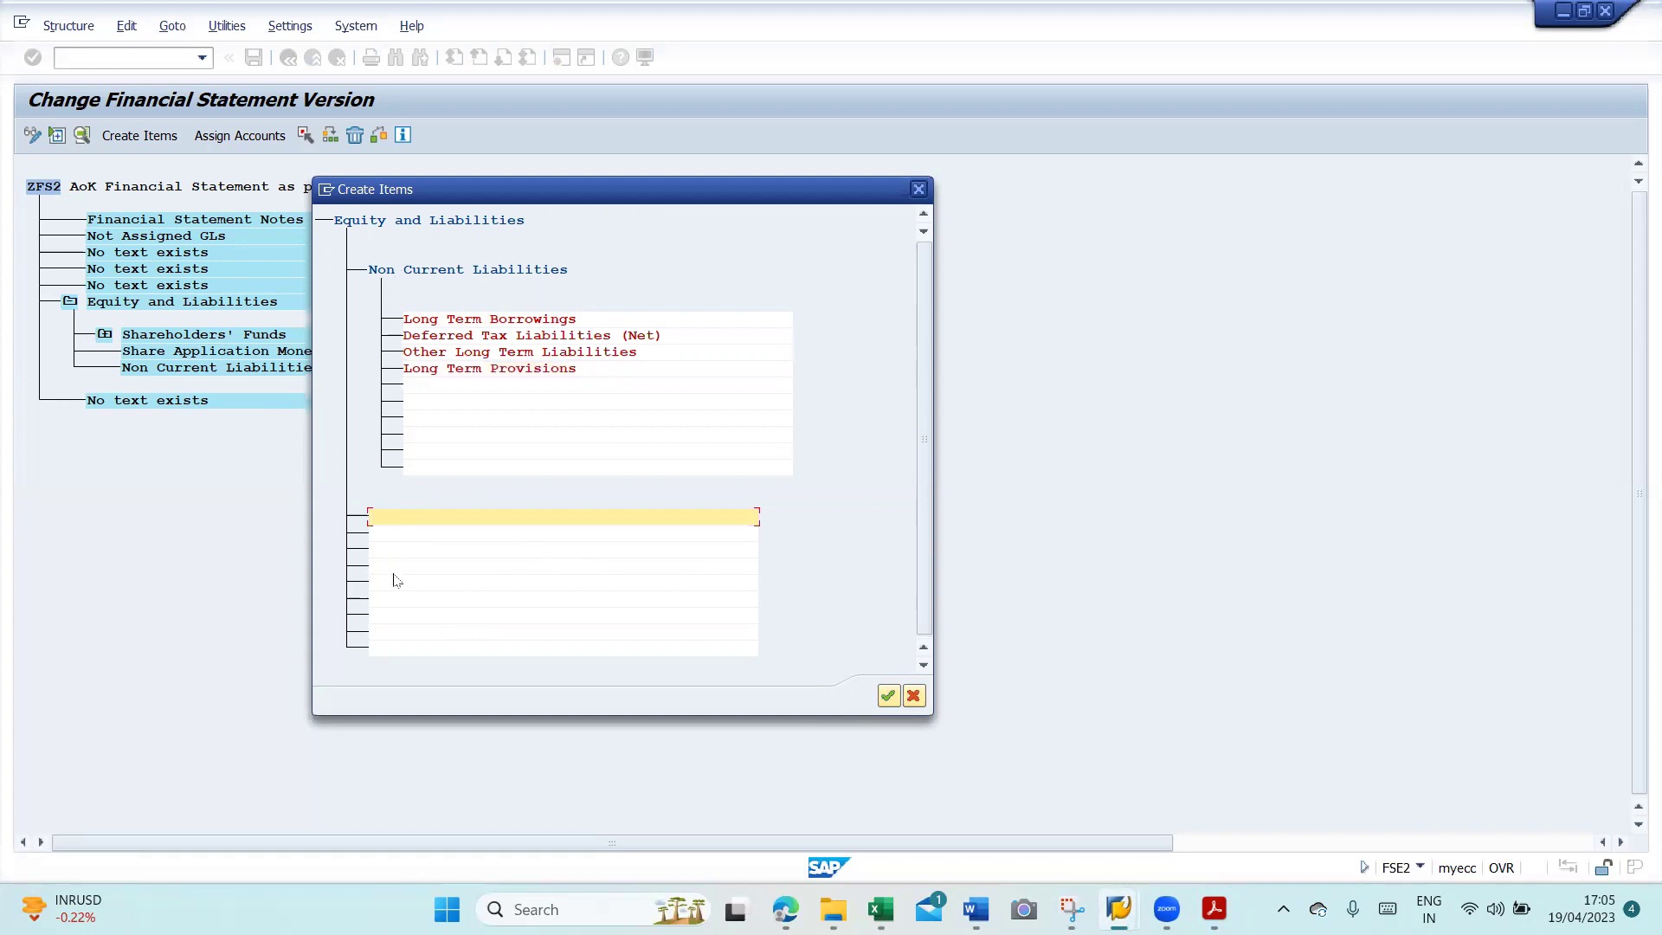
{"action": "key", "text": "alt+Tab"}
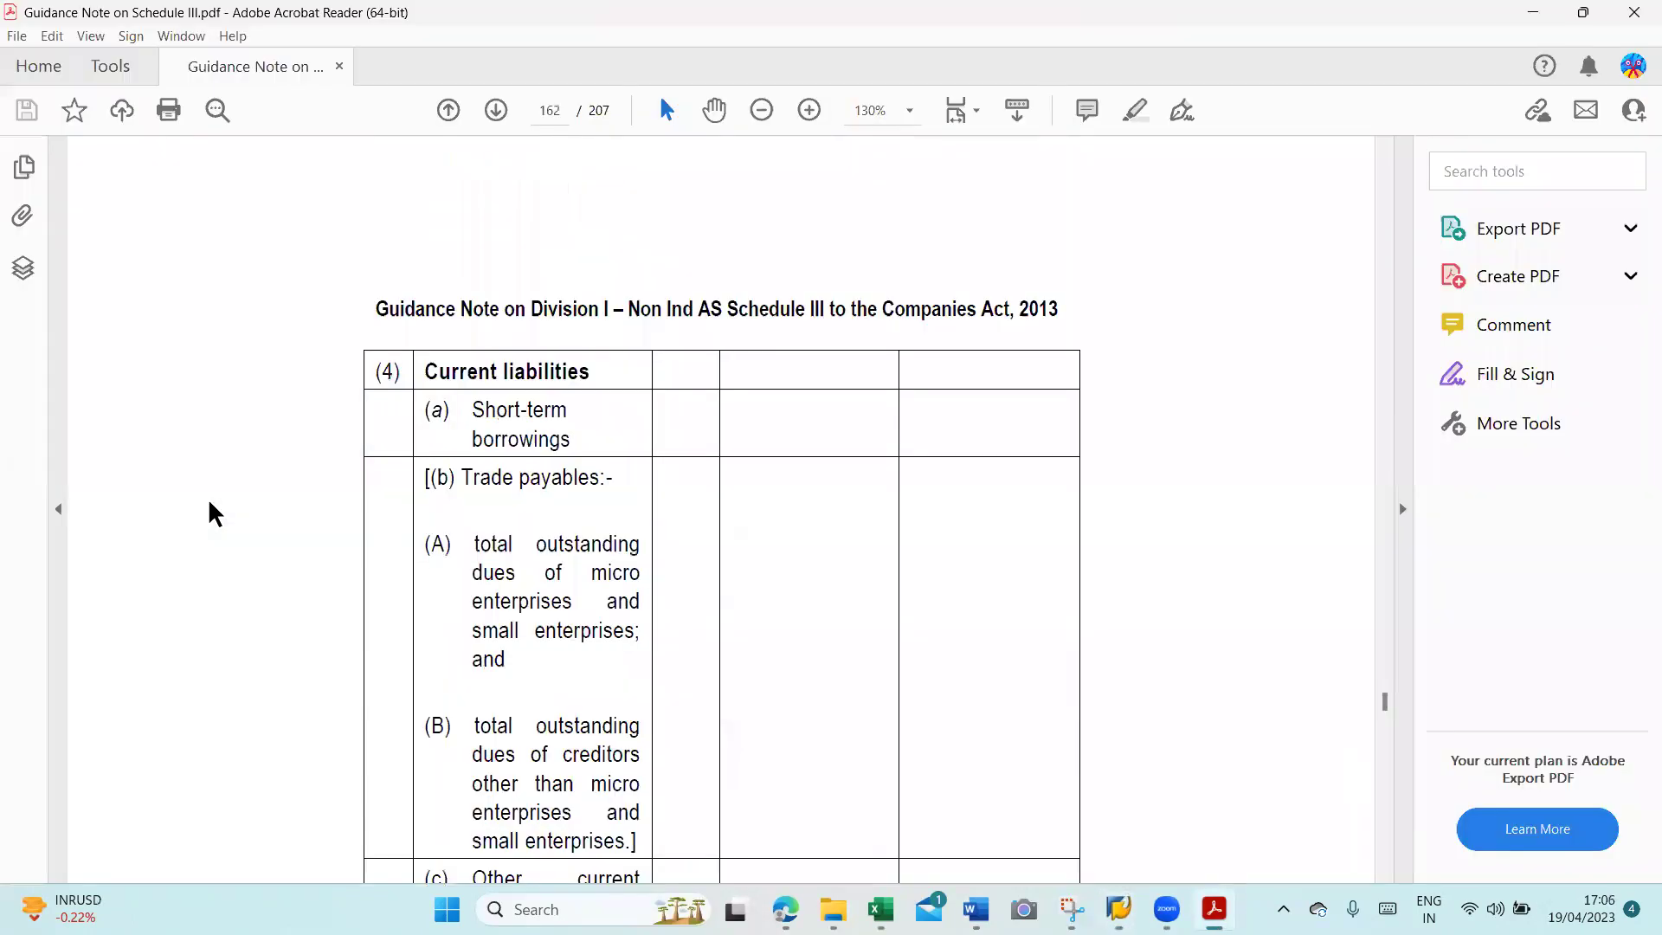
{"action": "key", "text": "alt+Tab"}
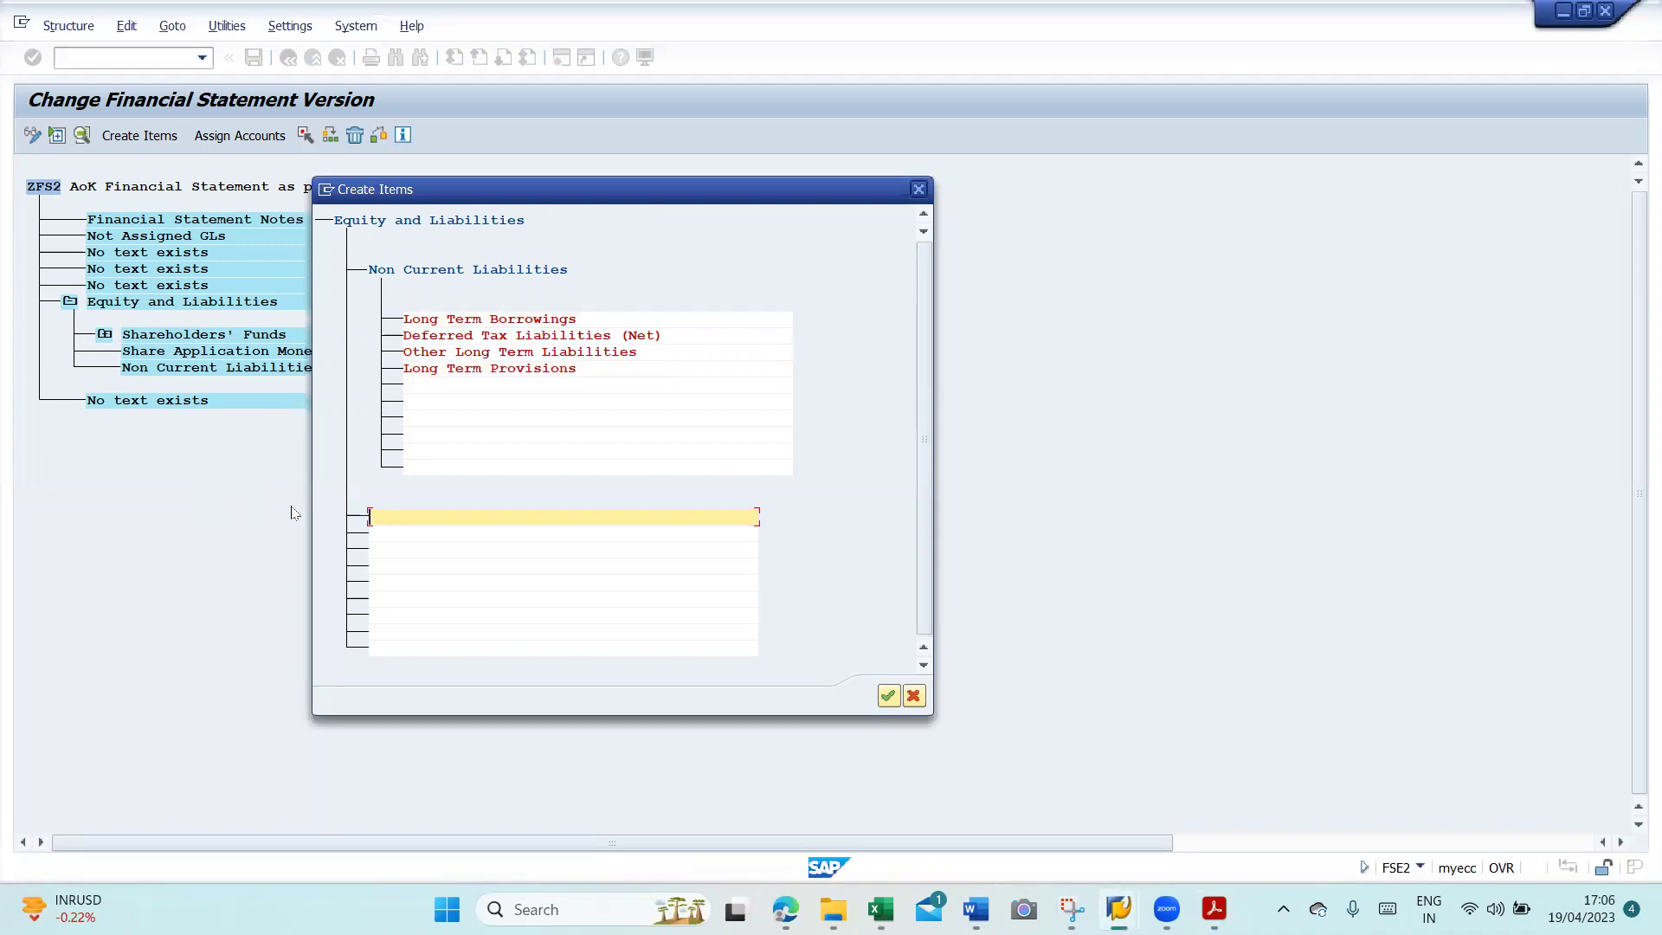
{"action": "left_click", "coordinate": [887, 700]}
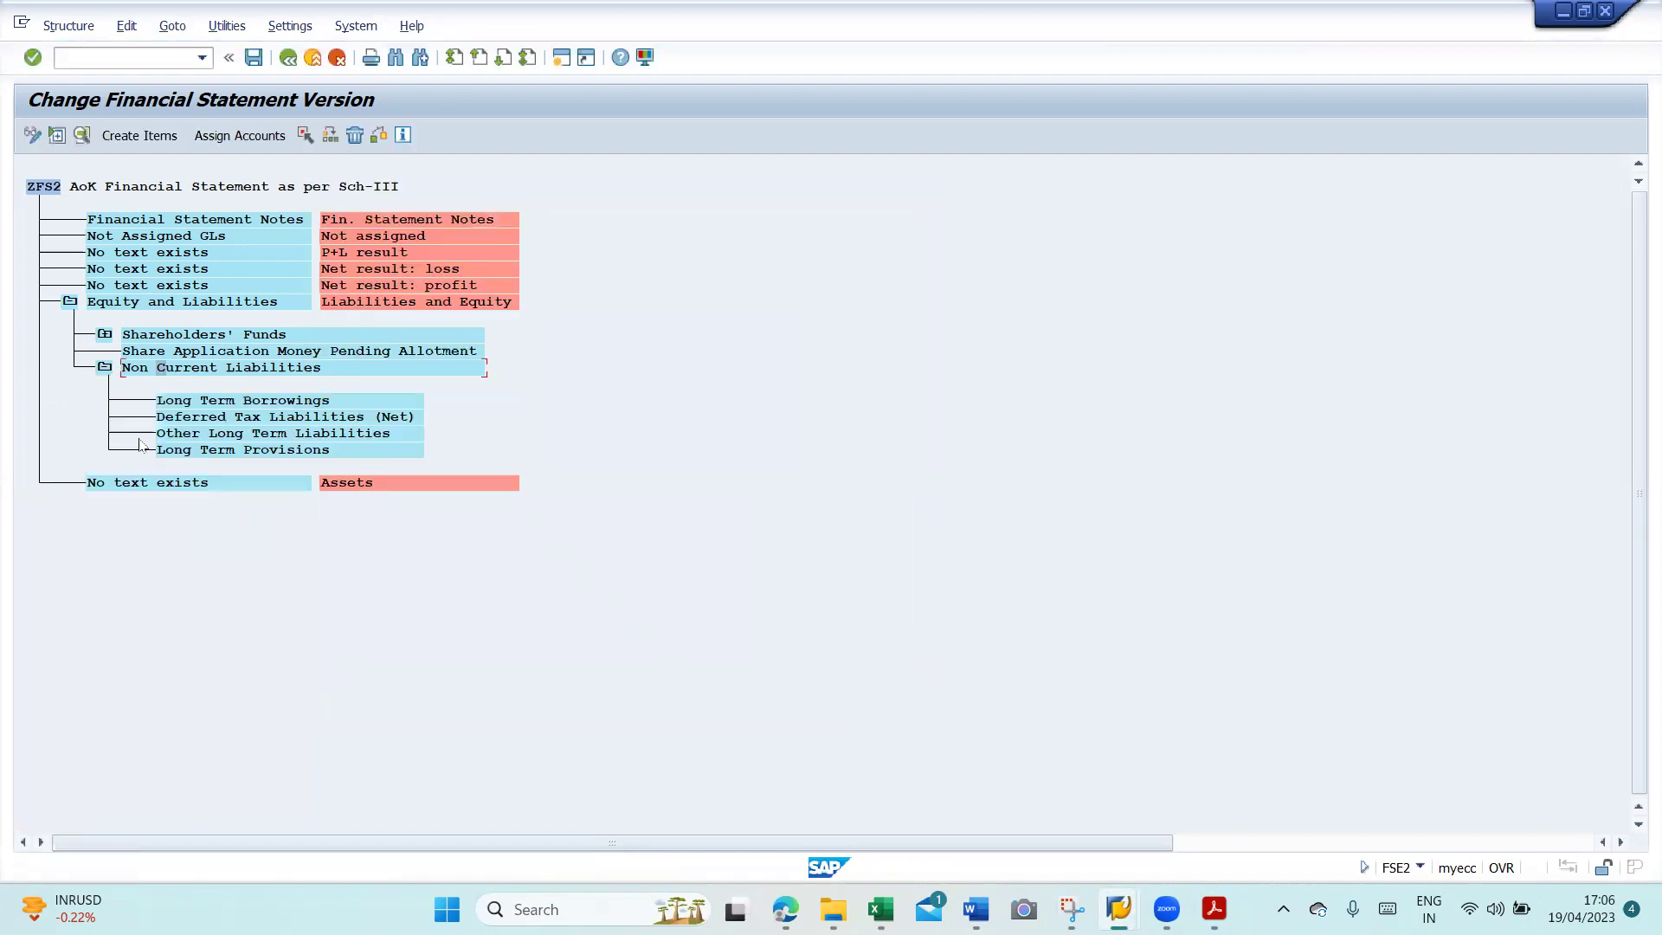
{"action": "left_click", "coordinate": [105, 369]}
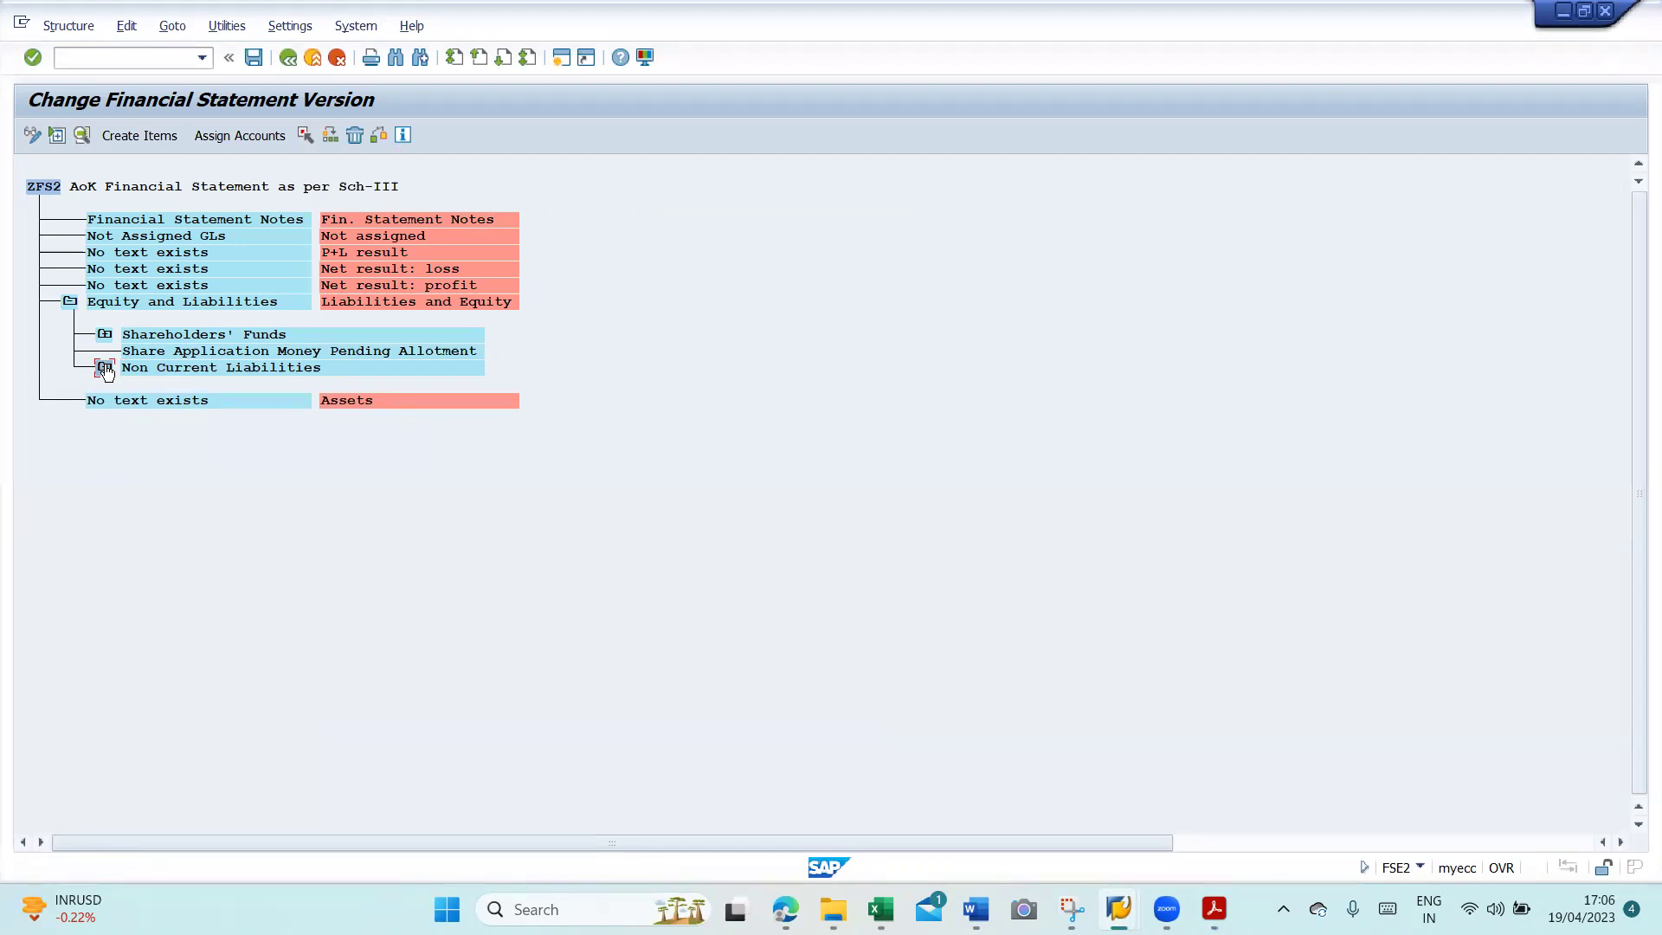
- Create the item "Current Liabilities" as a subordinate of Non Current Liabilities, taking the heading from the PDF
{"action": "key", "text": "alt+Tab"}
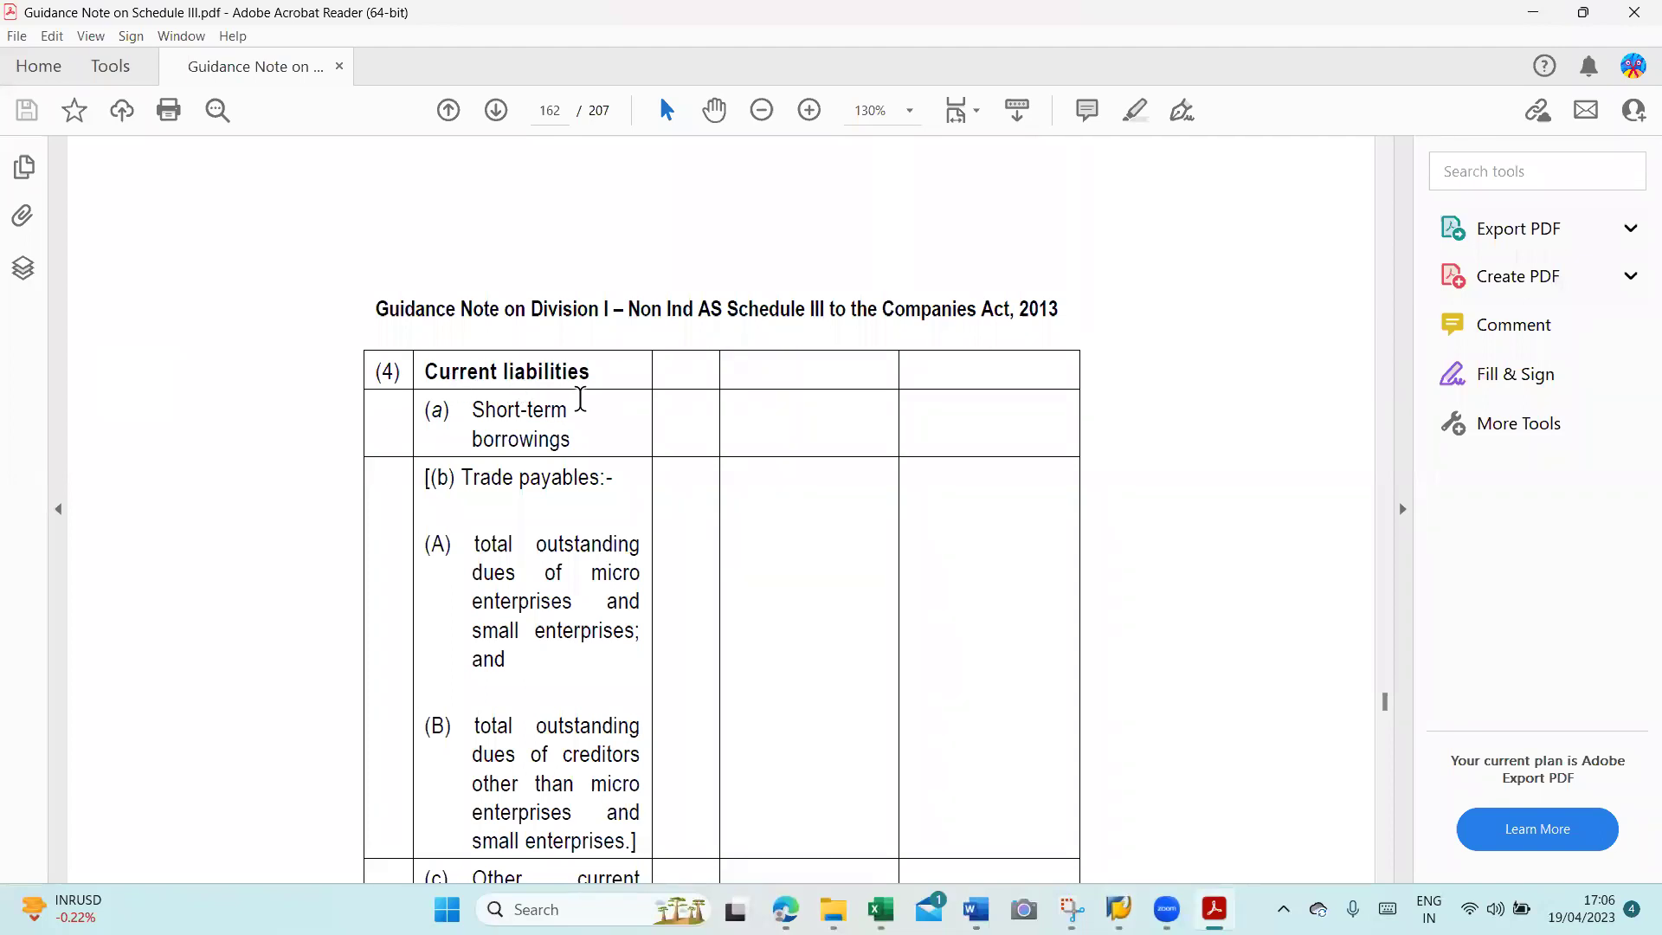
{"action": "key", "text": "alt+Tab"}
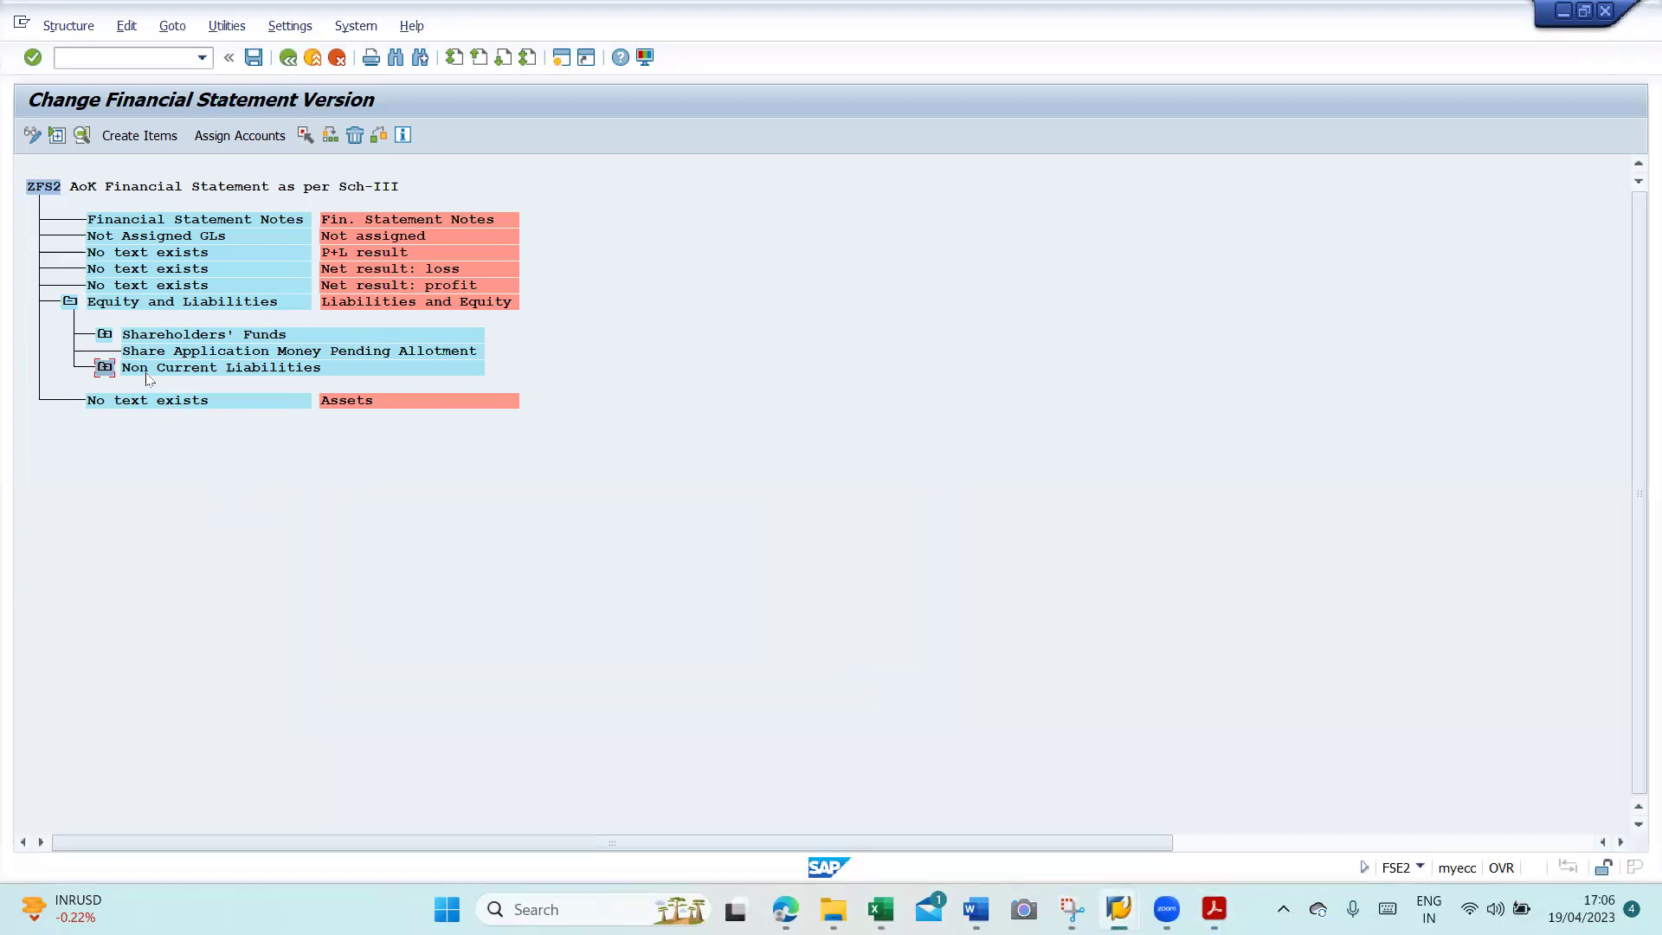
{"action": "left_click", "coordinate": [105, 369]}
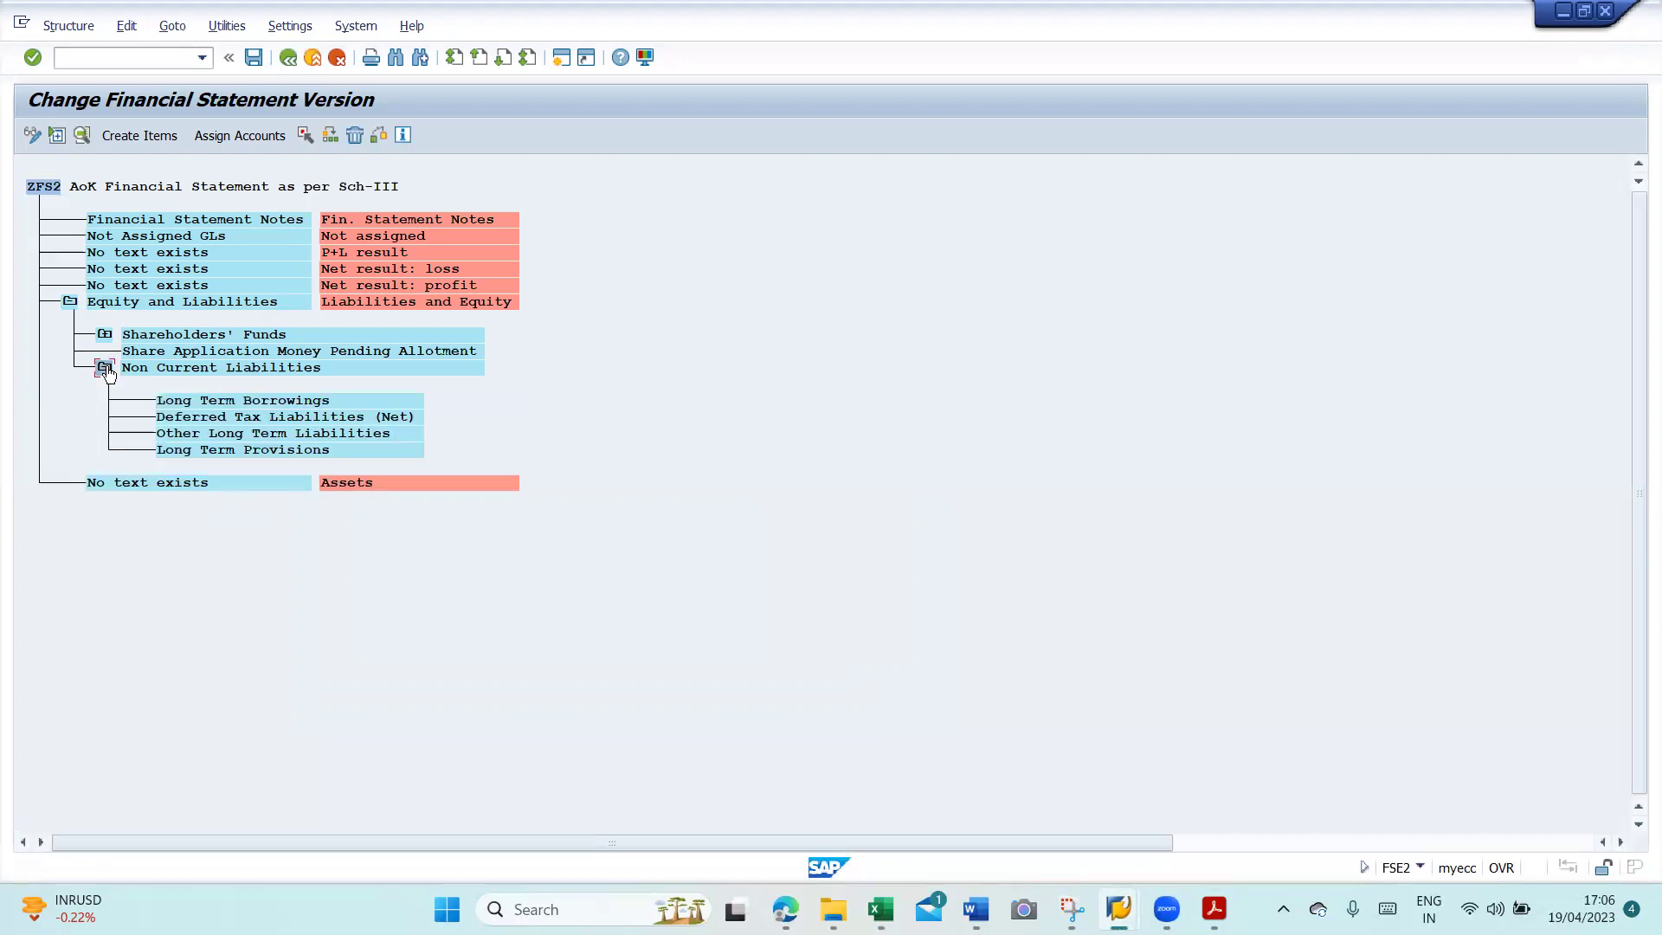
{"action": "left_click", "coordinate": [105, 369]}
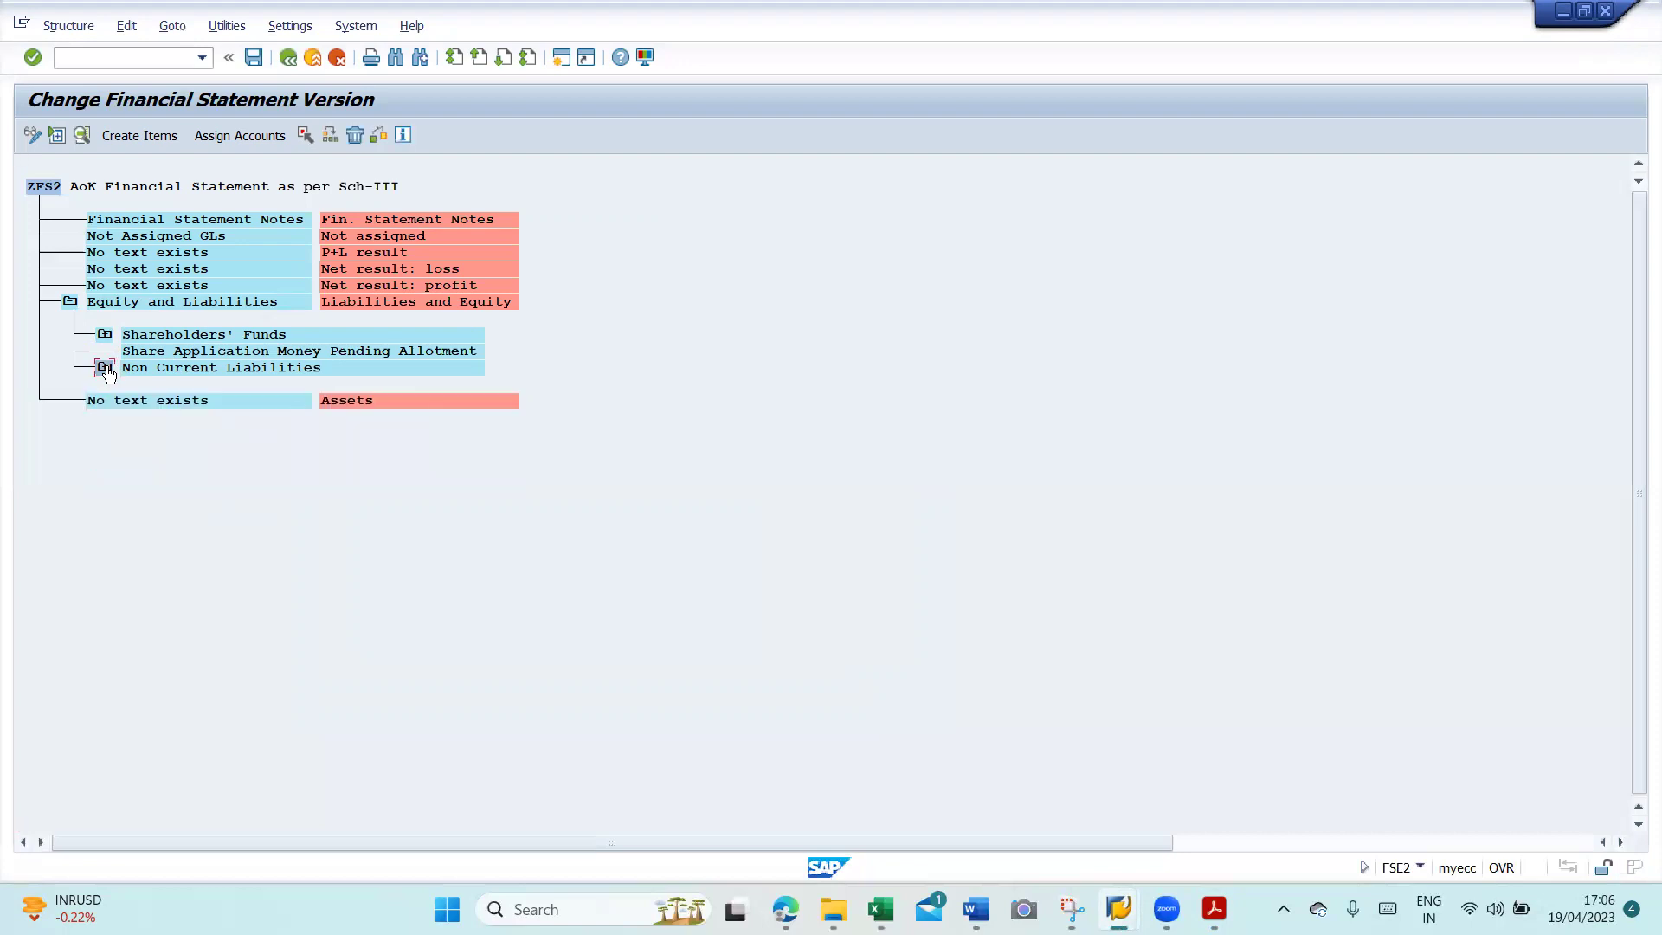
{"action": "left_click", "coordinate": [105, 369]}
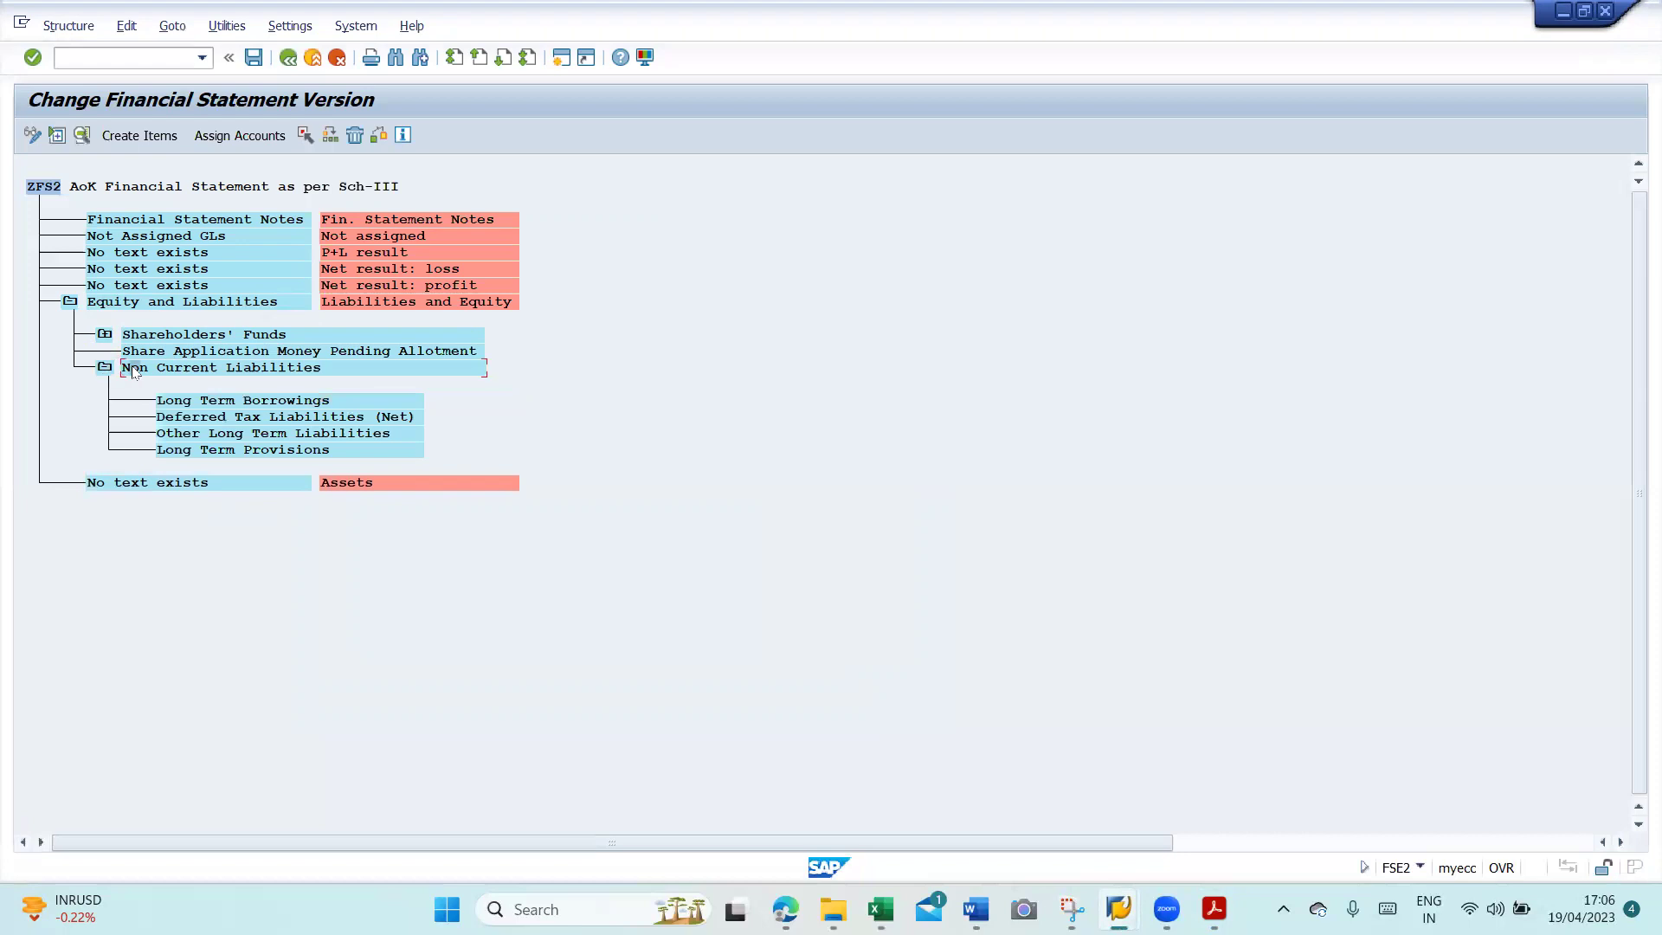
{"action": "left_click", "coordinate": [160, 144]}
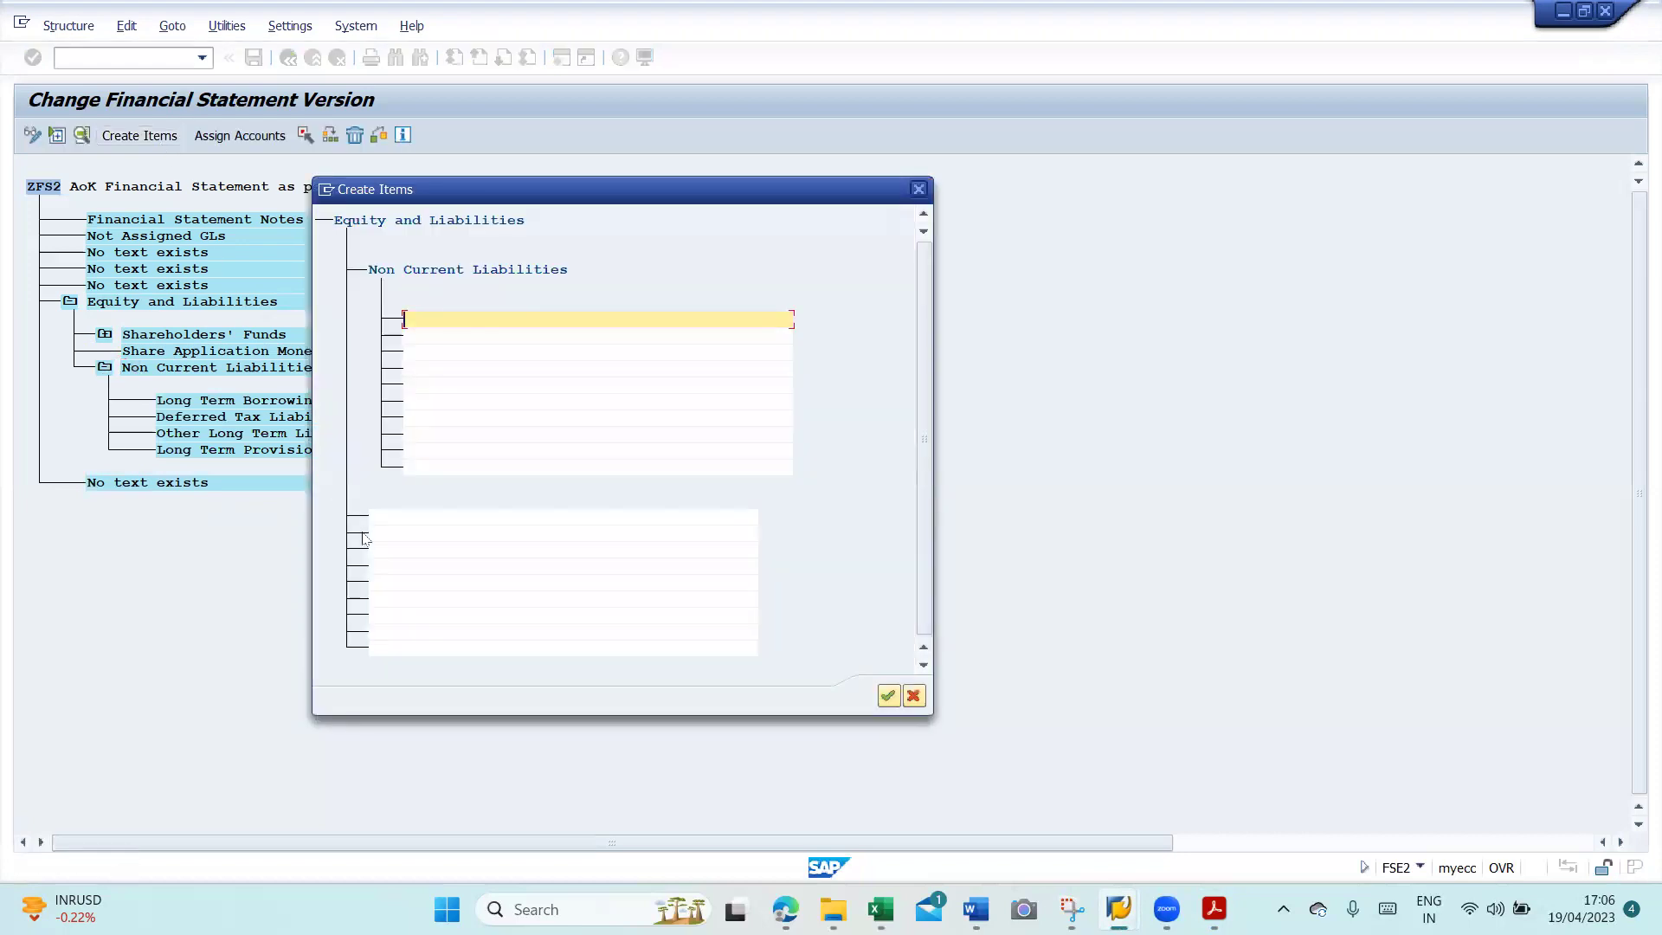
{"action": "key", "text": "alt+Tab"}
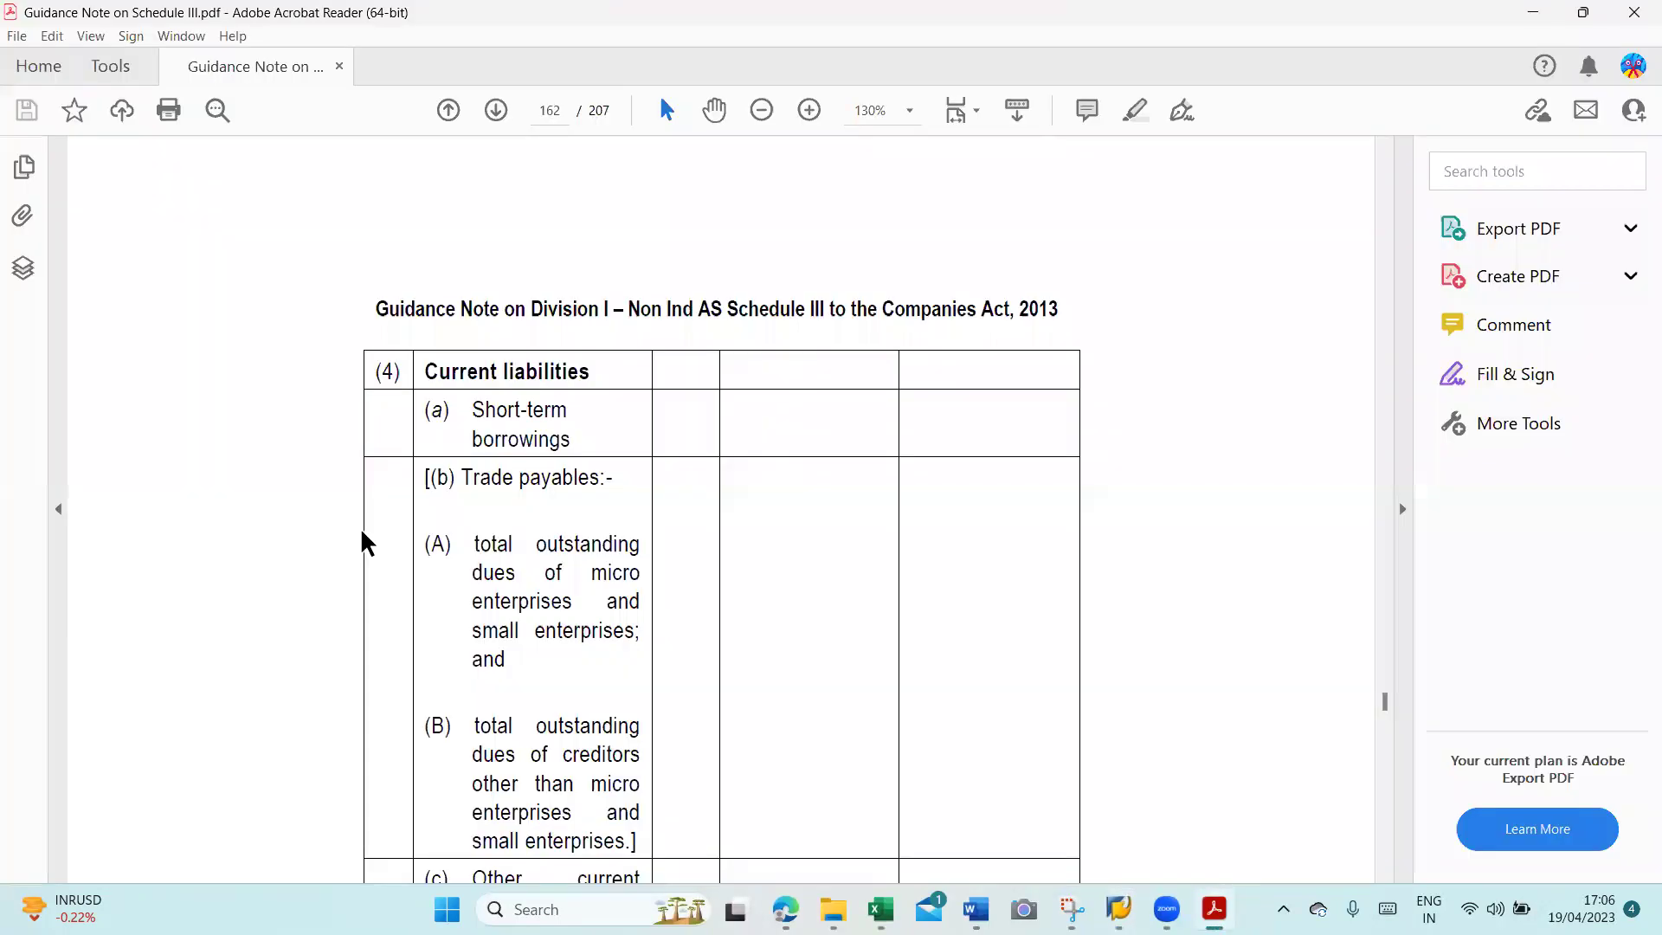
{"action": "key", "text": "alt+Tab"}
{"action": "type", "text": "Current Liabilities"}
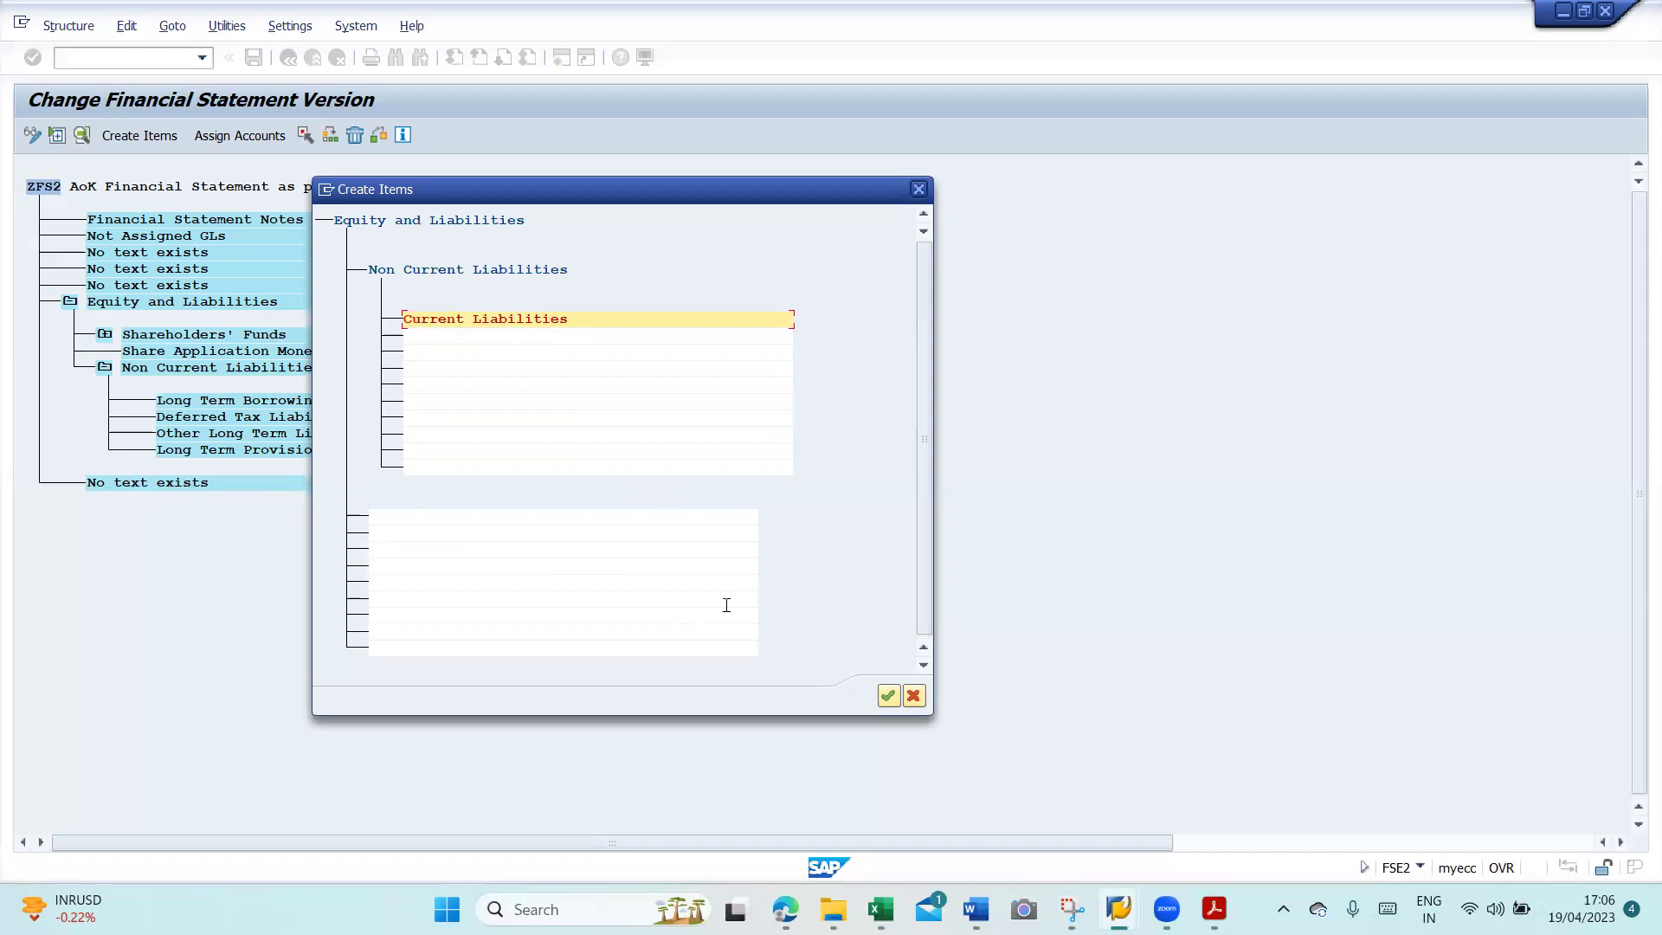
{"action": "left_click", "coordinate": [888, 696]}
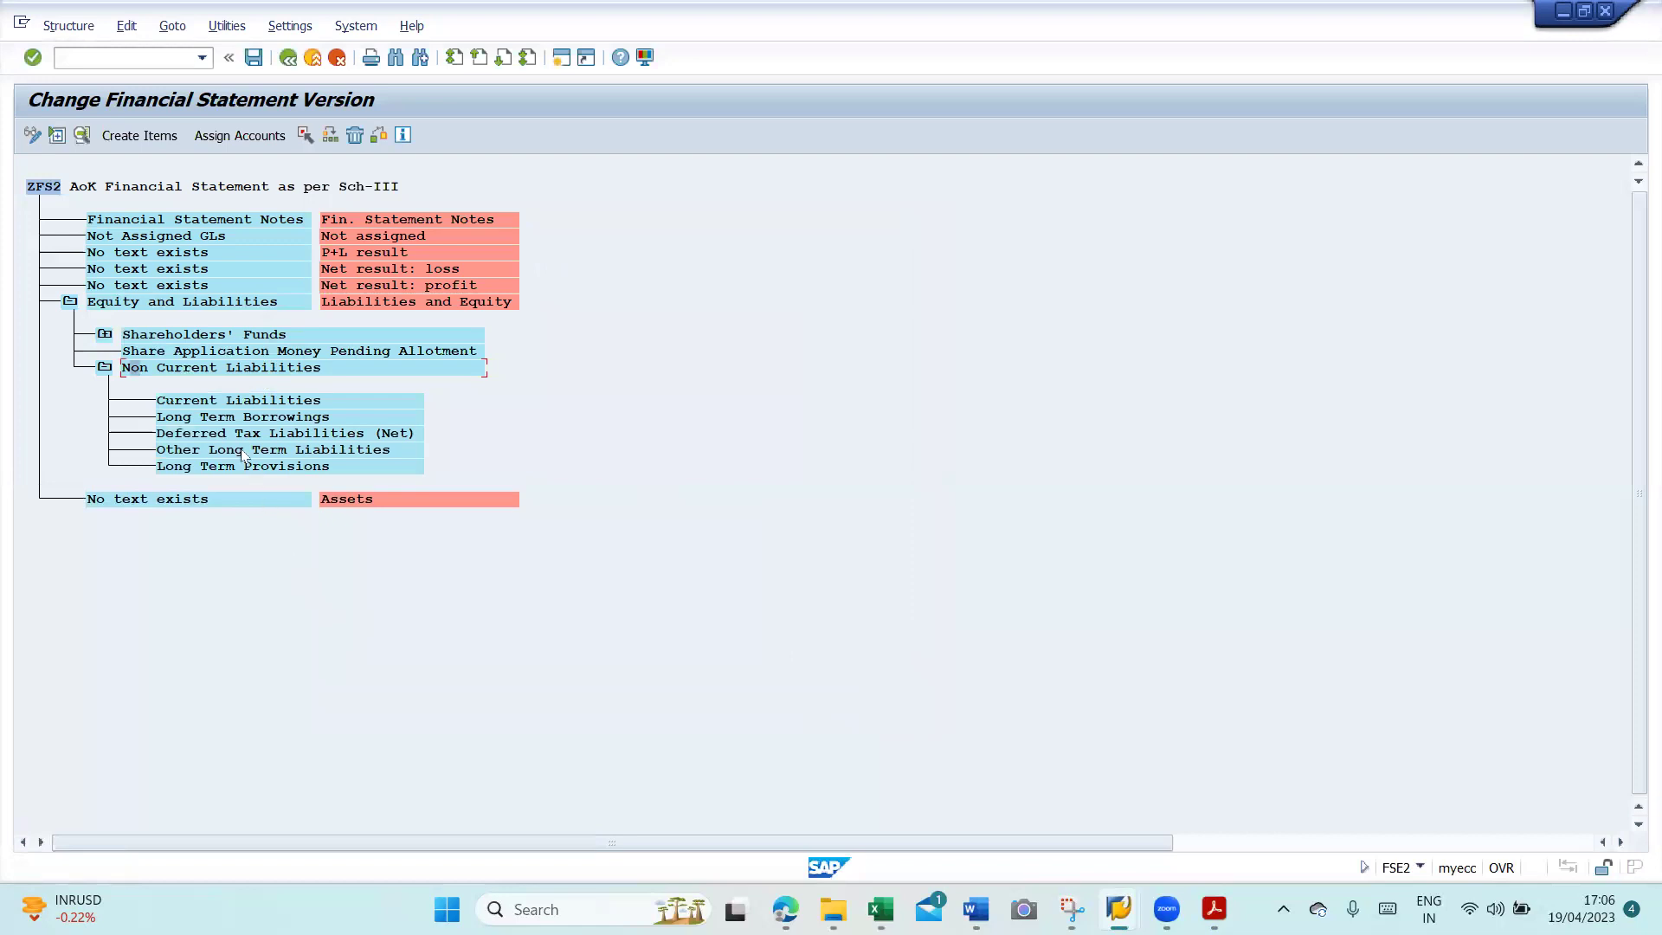
- Reassign the Current Liabilities item to the same level as Non Current Liabilities, and collapse the Non Current Liabilities node
{"action": "left_click", "coordinate": [187, 403]}
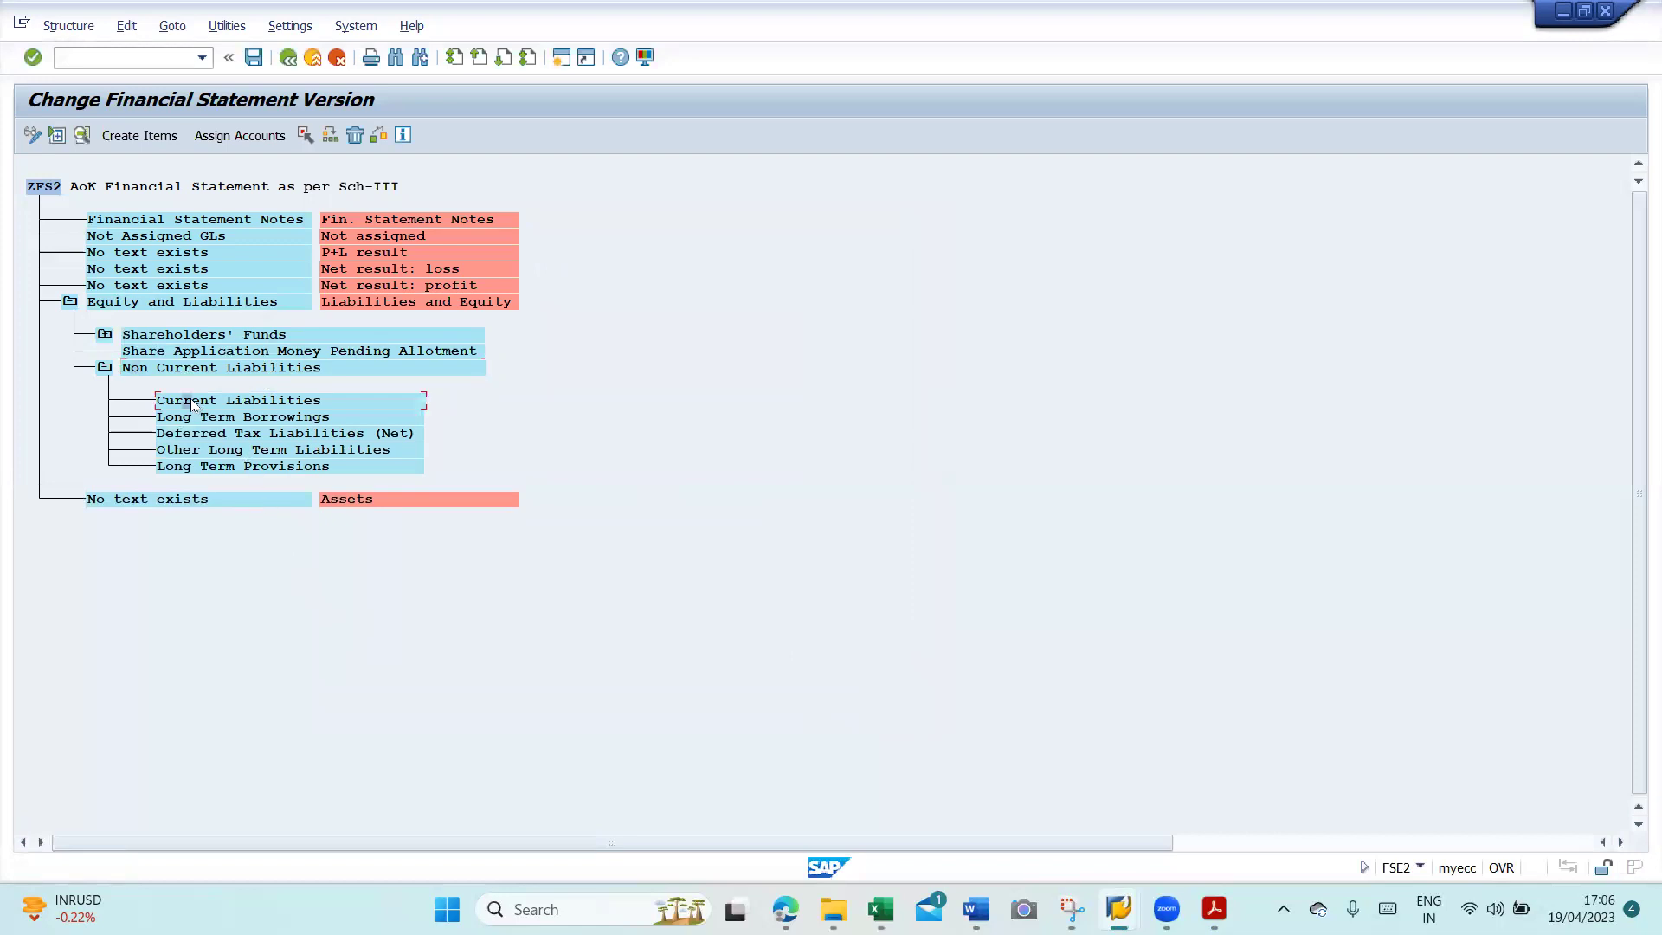
{"action": "left_click", "coordinate": [306, 136]}
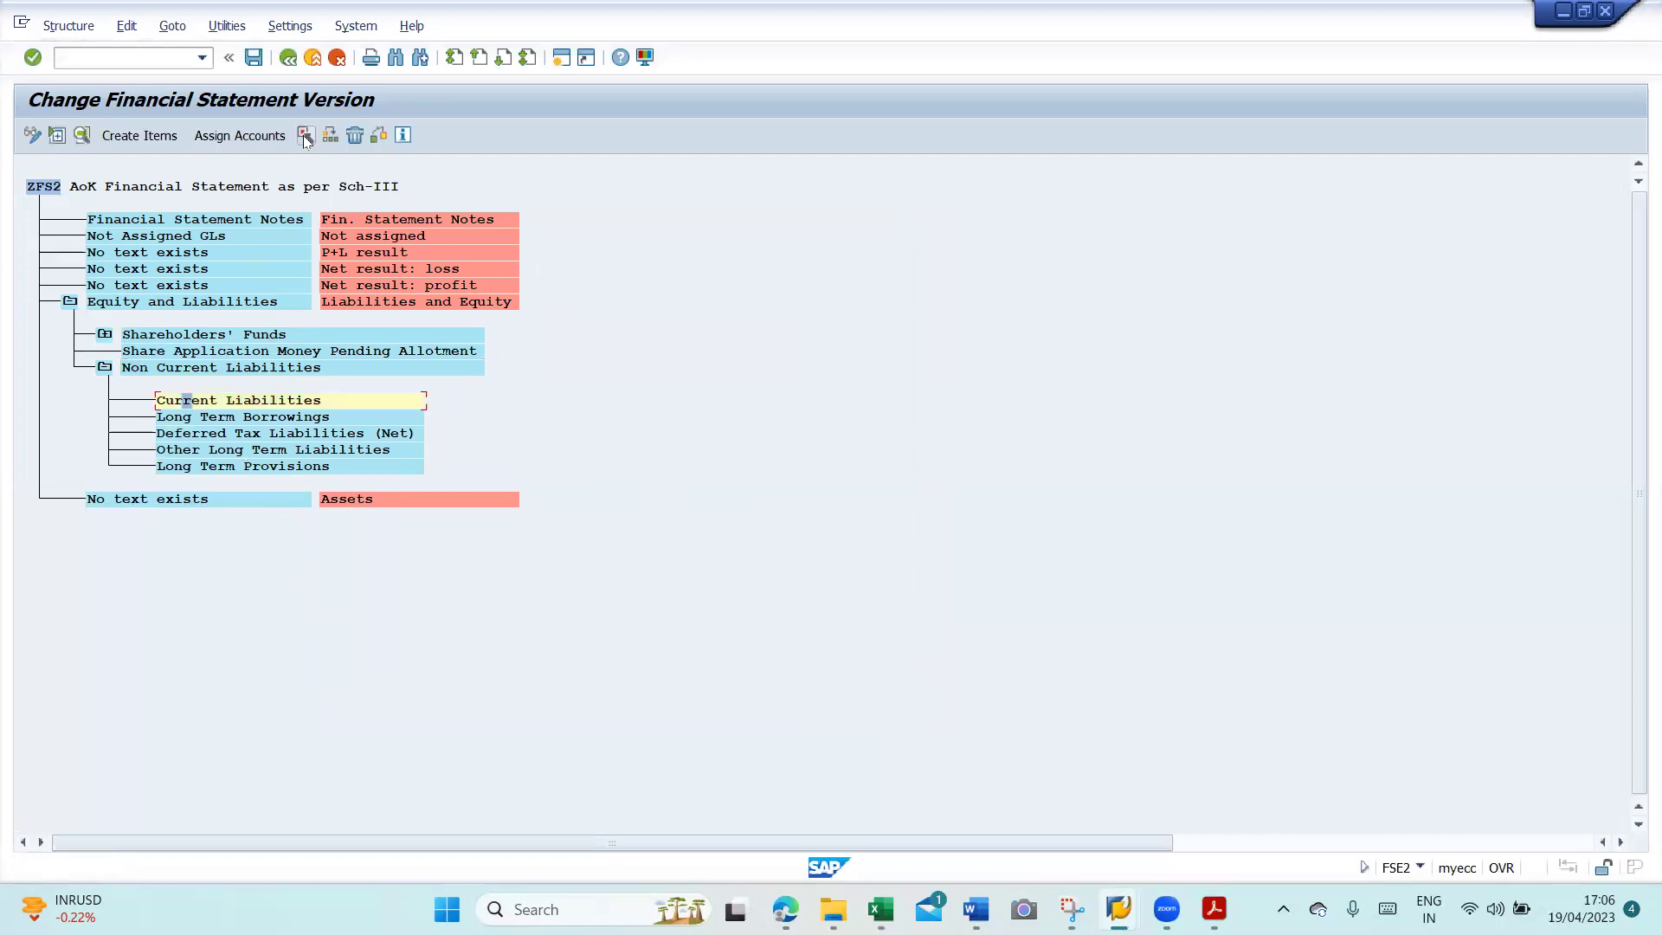
{"action": "left_click", "coordinate": [154, 368]}
{"action": "left_click", "coordinate": [330, 136]}
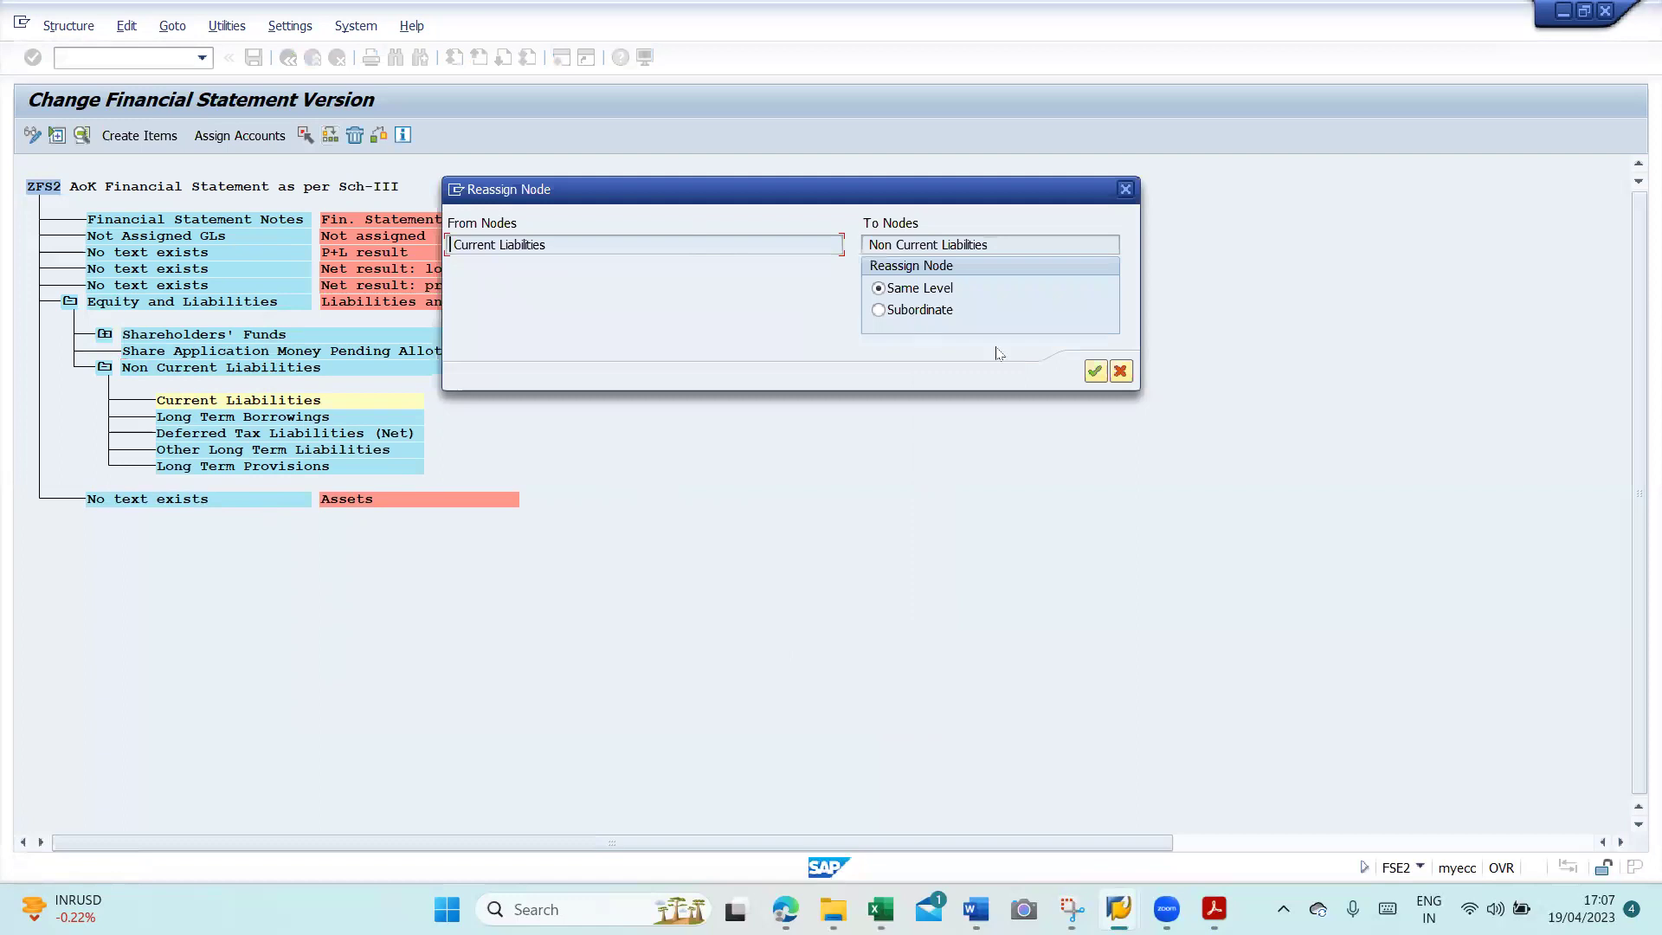
{"action": "left_click", "coordinate": [1095, 372]}
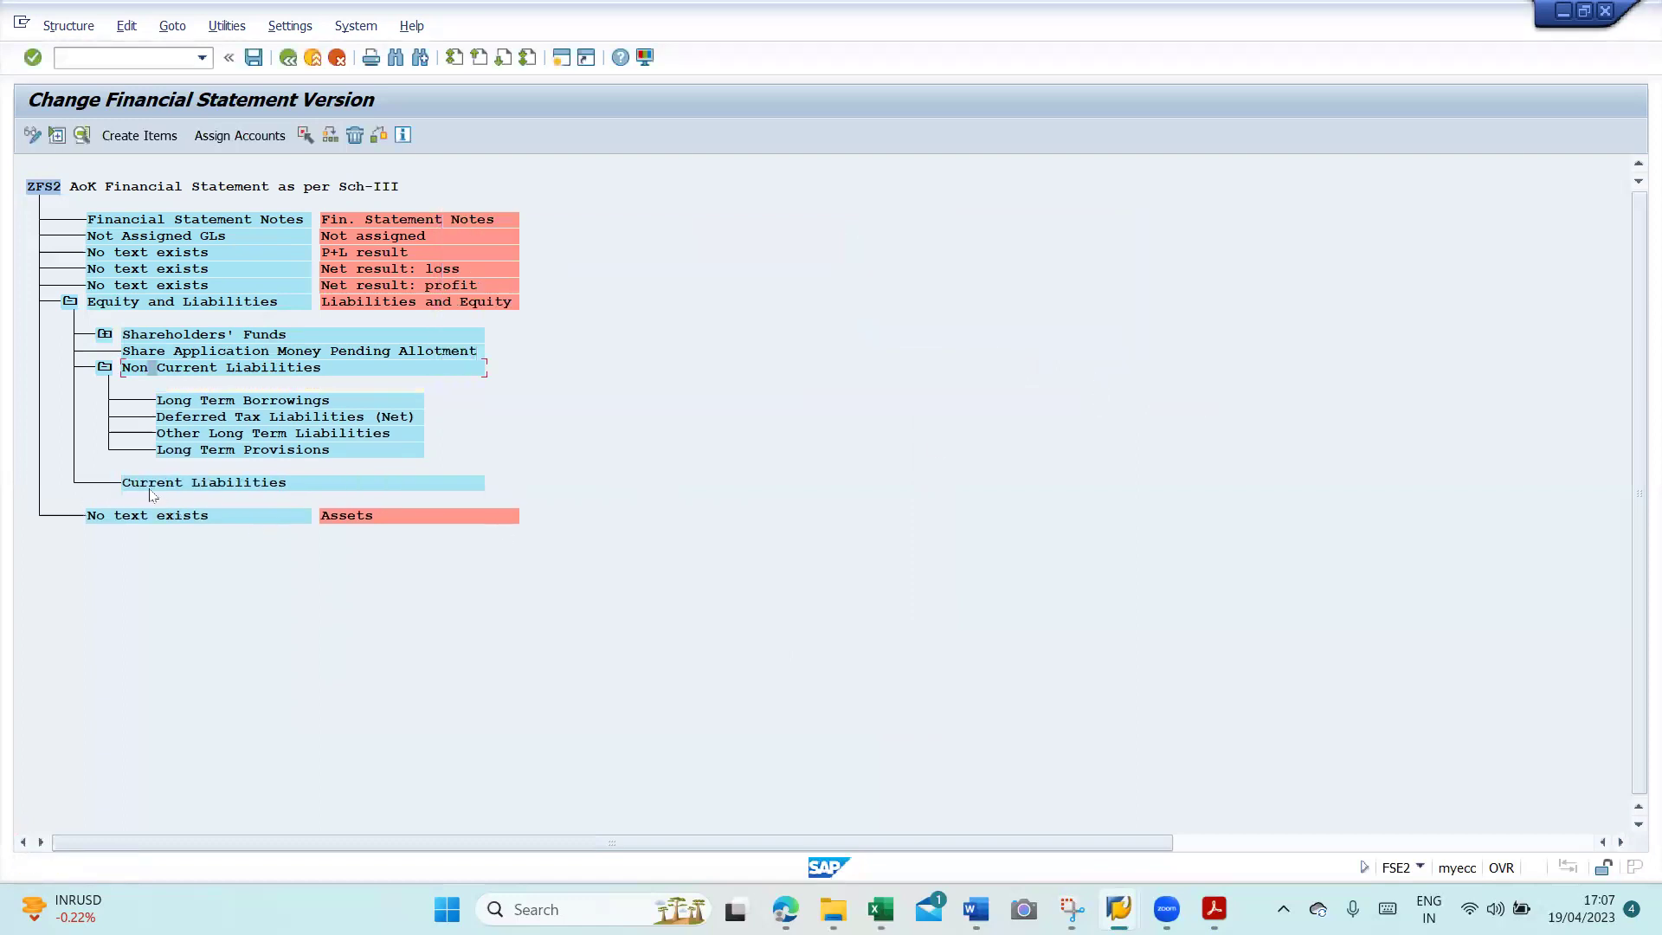
{"action": "left_click", "coordinate": [106, 375]}
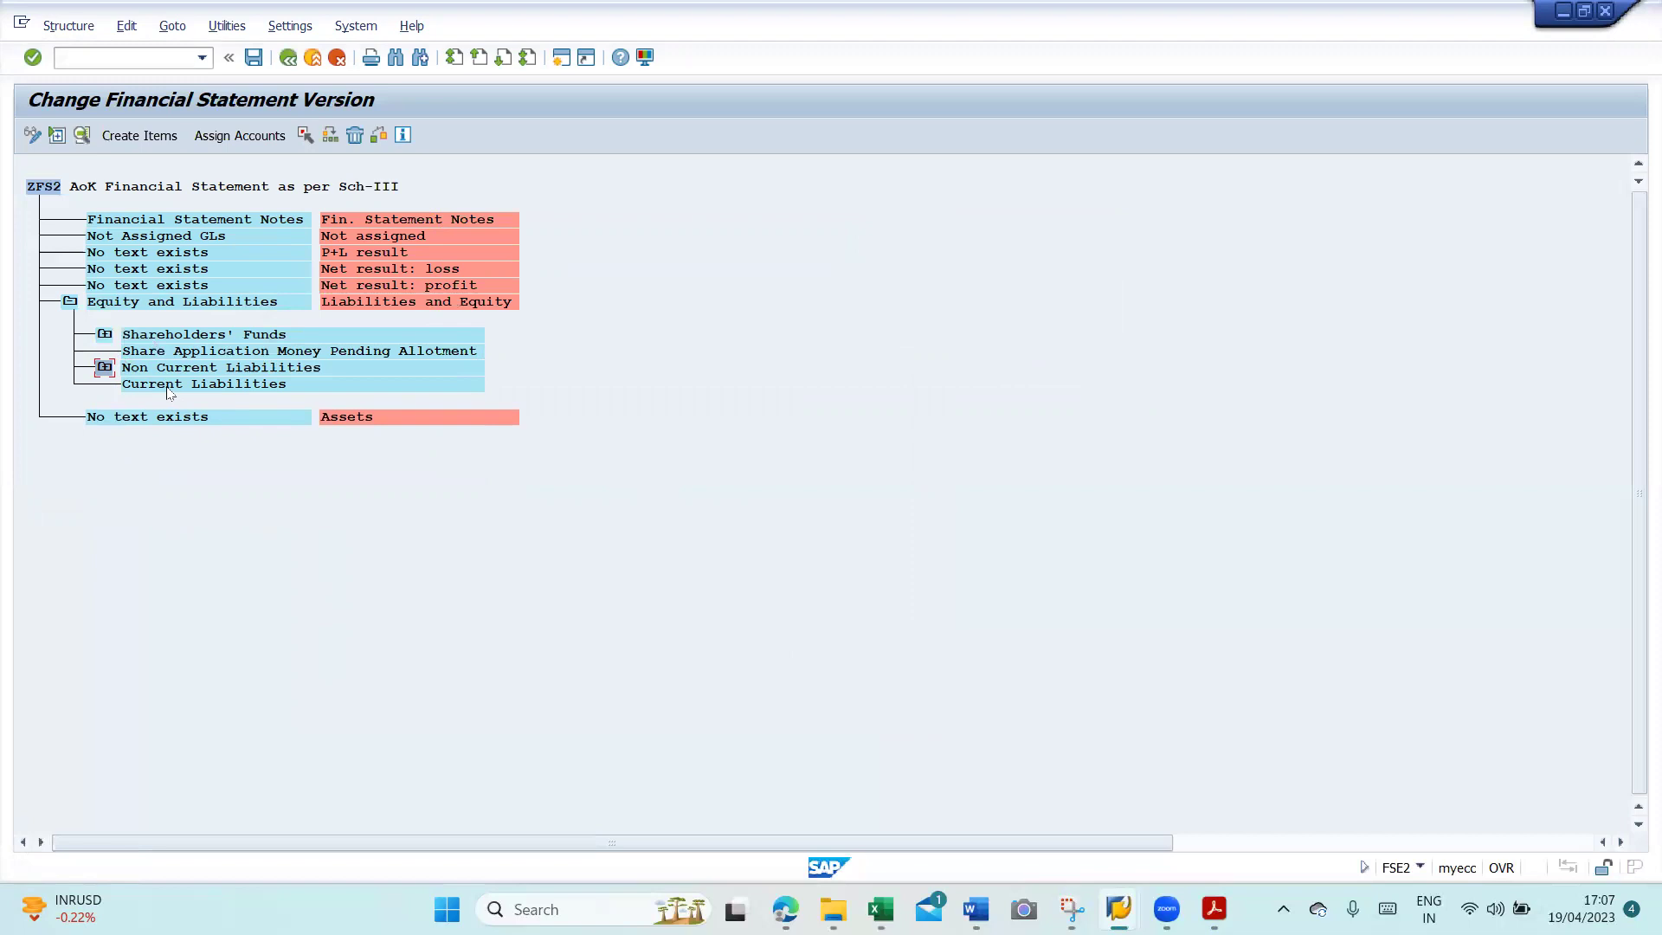
- Following the guidance note PDF, enter "Short Term Borrowings" and "Trade Payables" as new subordinate items of Current Liabilities
{"action": "key", "text": "alt+Tab"}
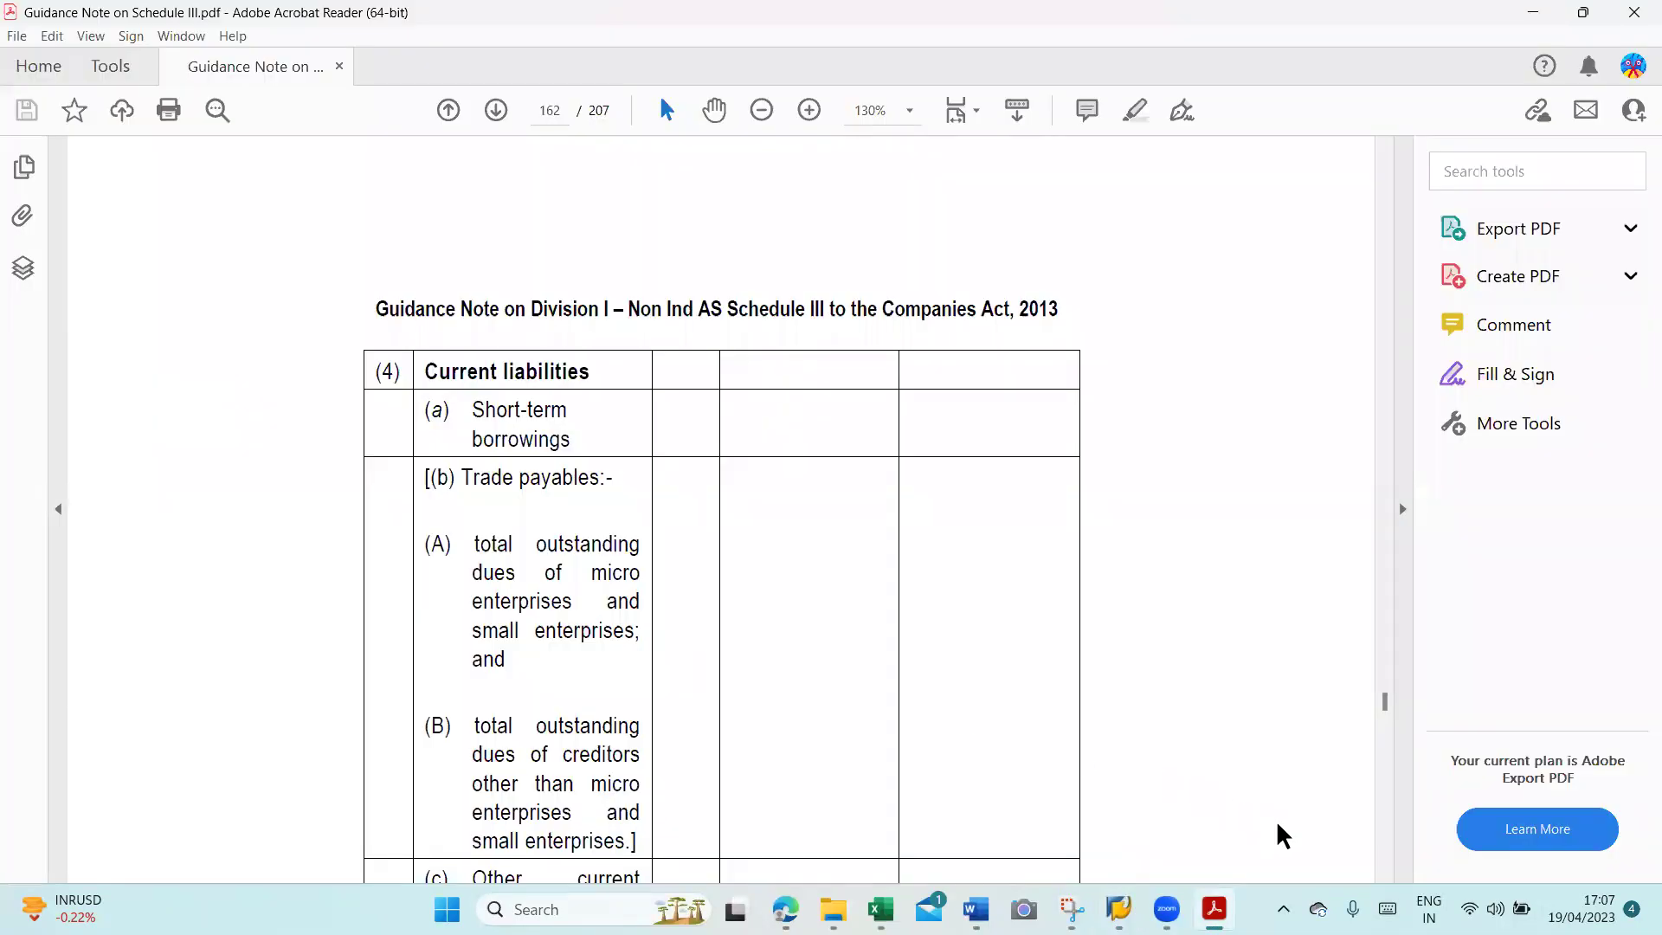
{"action": "left_click", "coordinate": [1385, 876]}
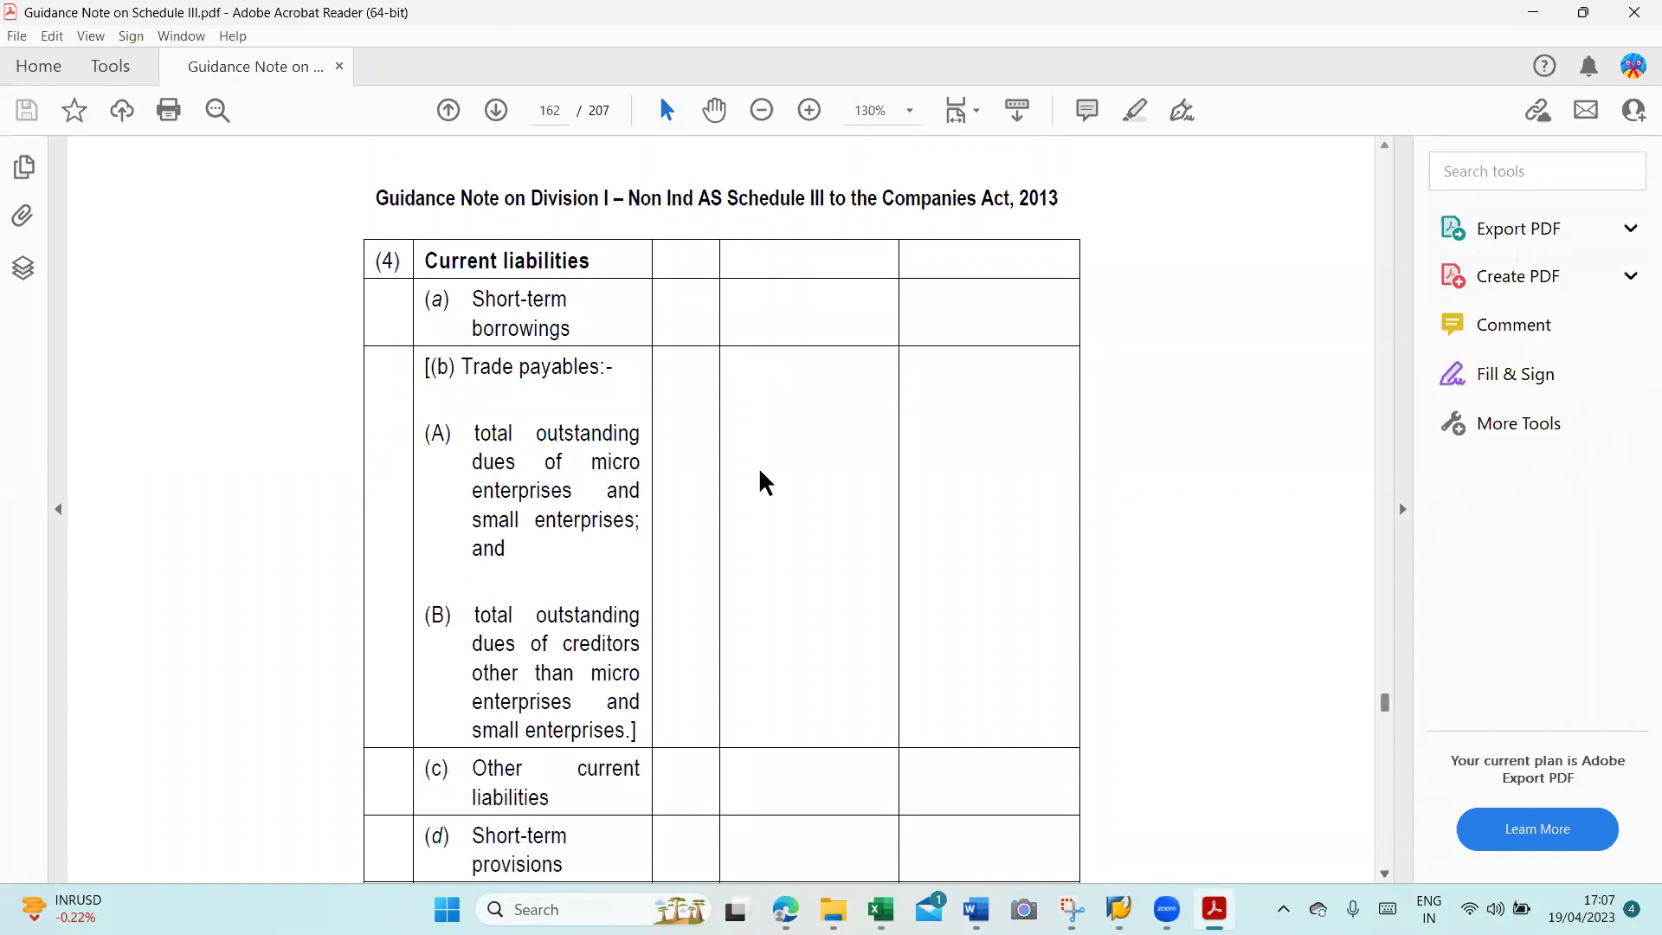
{"action": "key", "text": "alt+Tab"}
{"action": "left_click", "coordinate": [196, 387]}
{"action": "left_click", "coordinate": [138, 136]}
{"action": "type", "text": "Short Term Borrowings"}
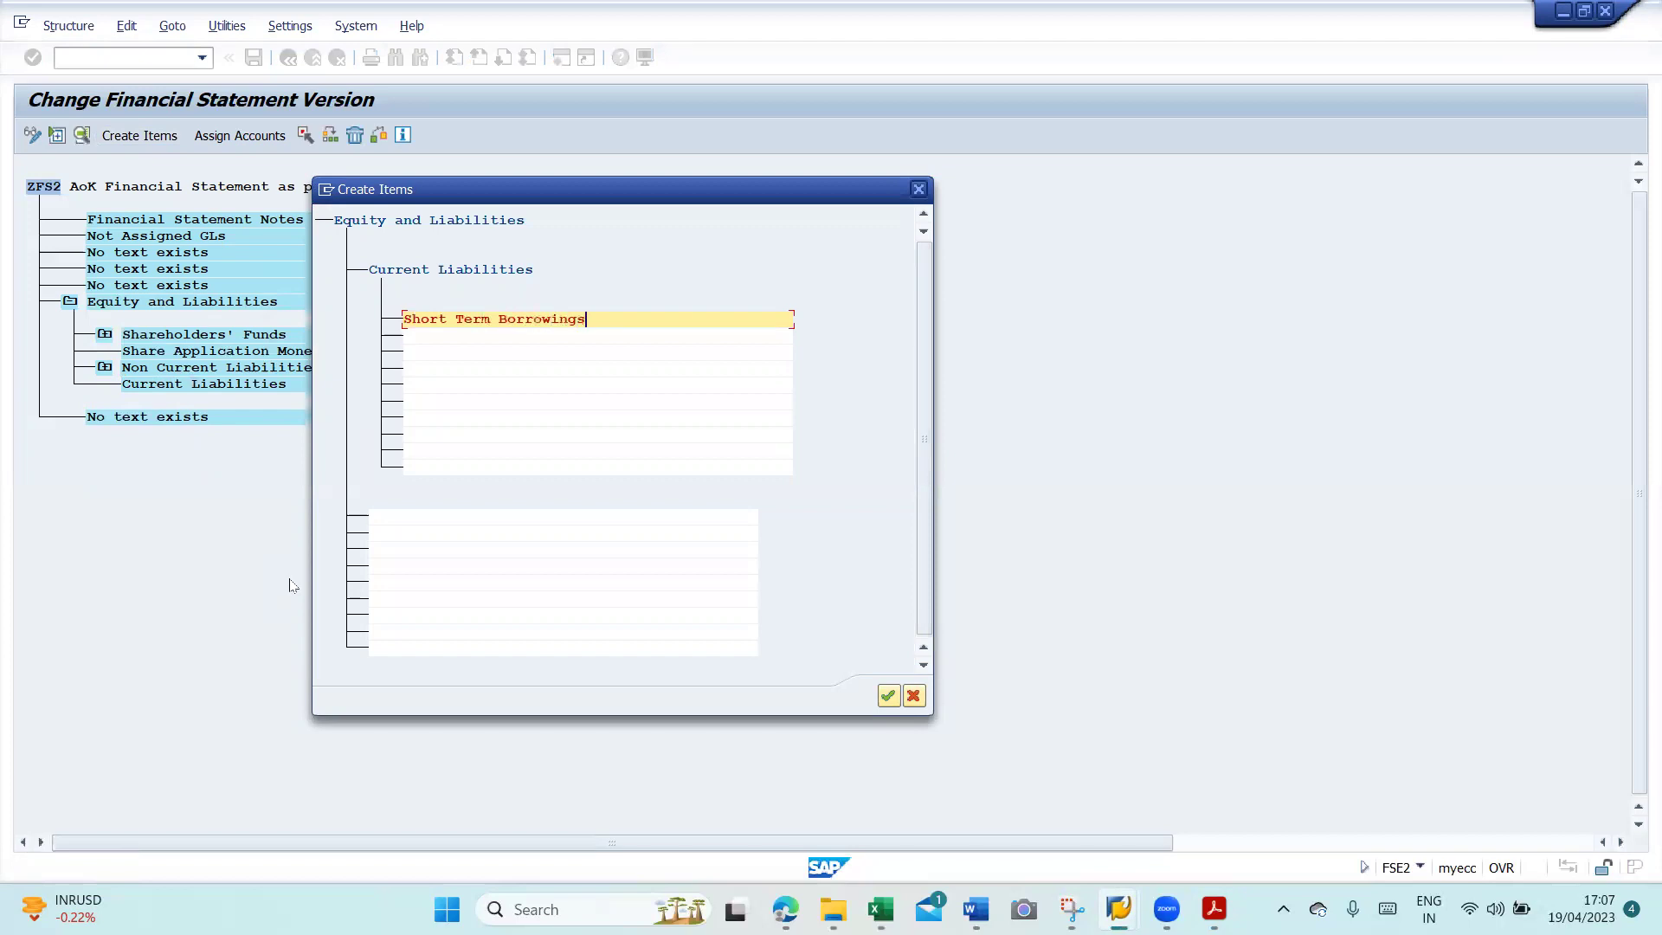
{"action": "key", "text": "alt+Tab"}
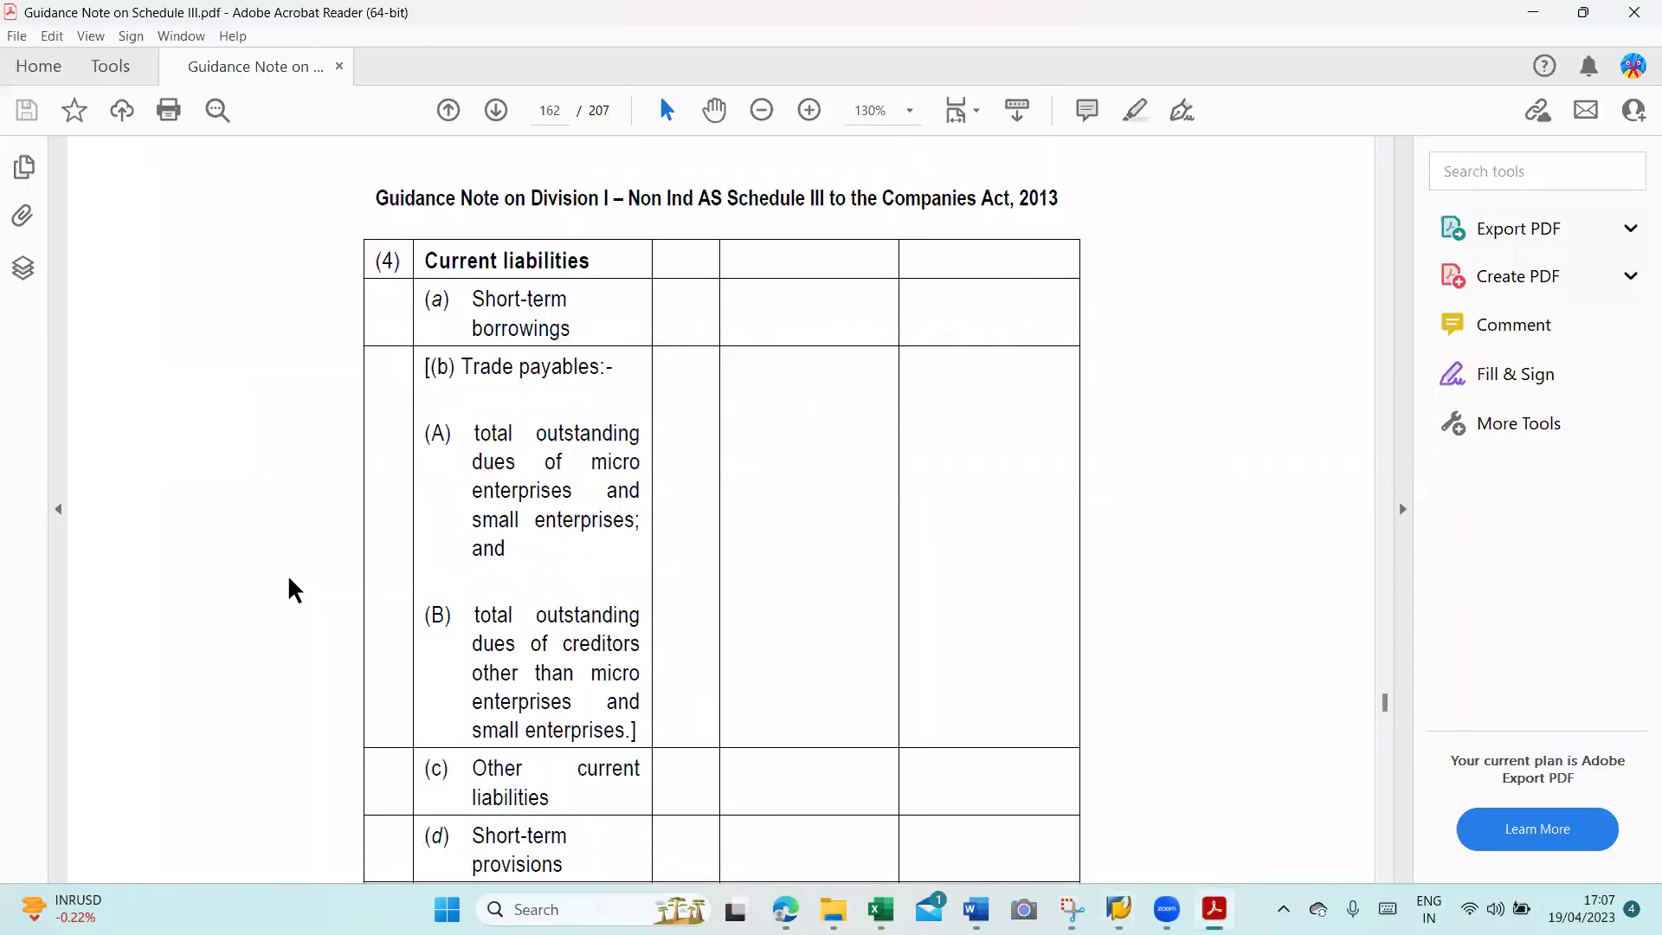
{"action": "key", "text": "alt+Tab"}
{"action": "type", "text": "Tr"}
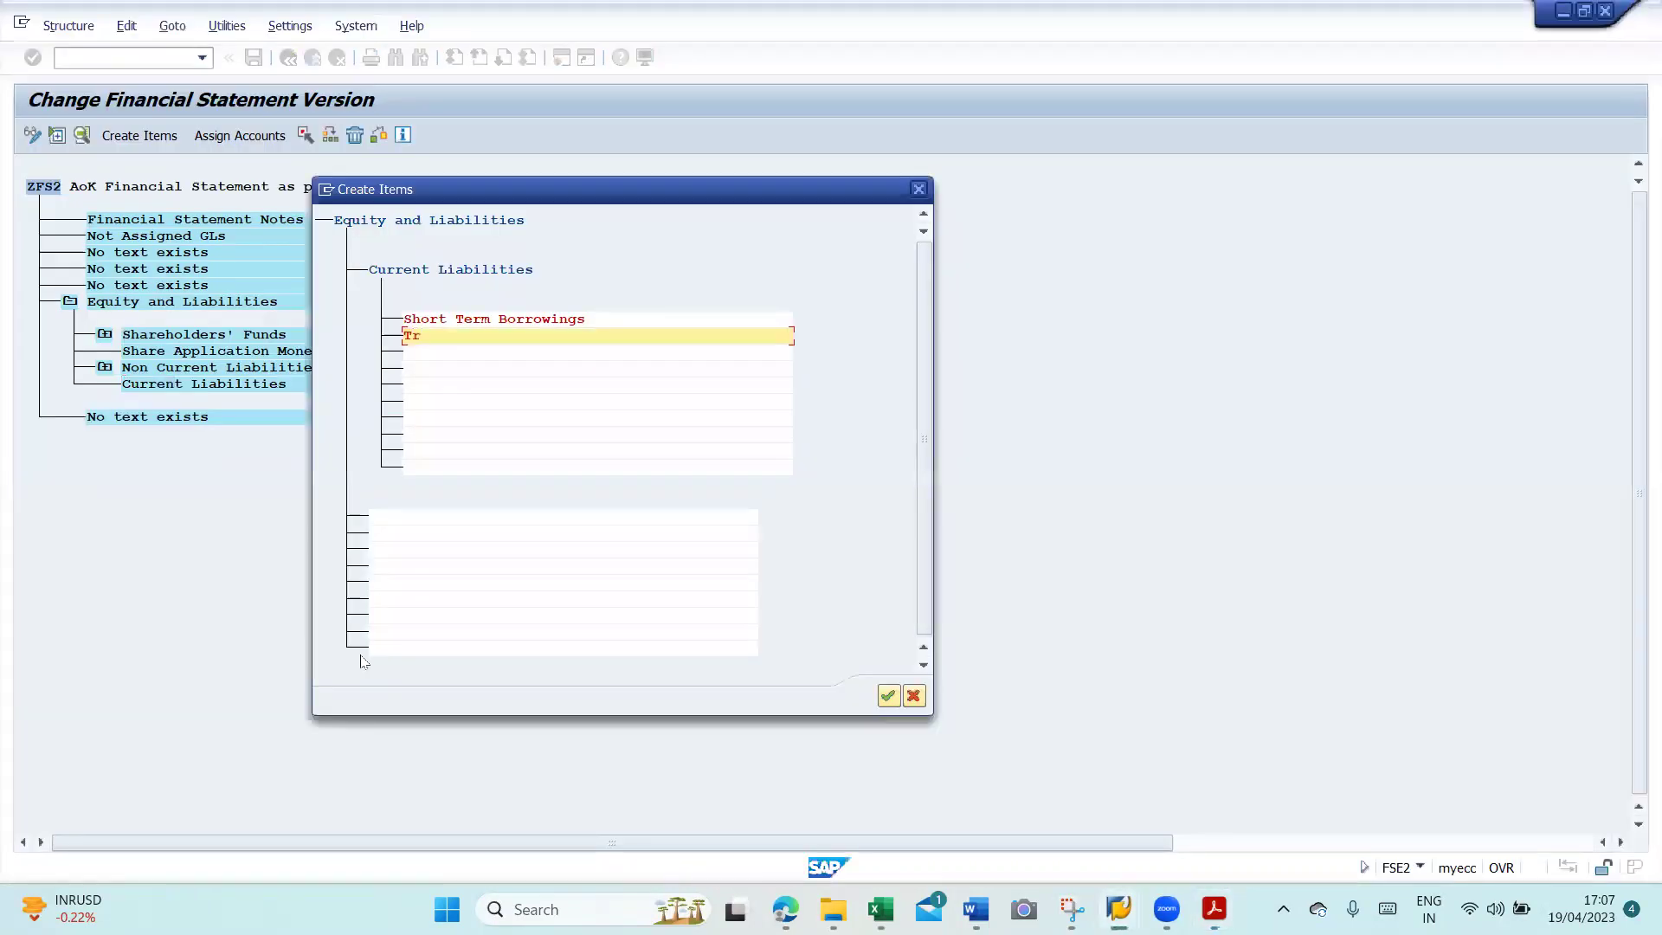
{"action": "type", "text": "ade Payables"}
- Enter "MSME" and "NON MSME" as the next subordinate items, based on the trade payables split in the PDF
{"action": "key", "text": "alt+Tab"}
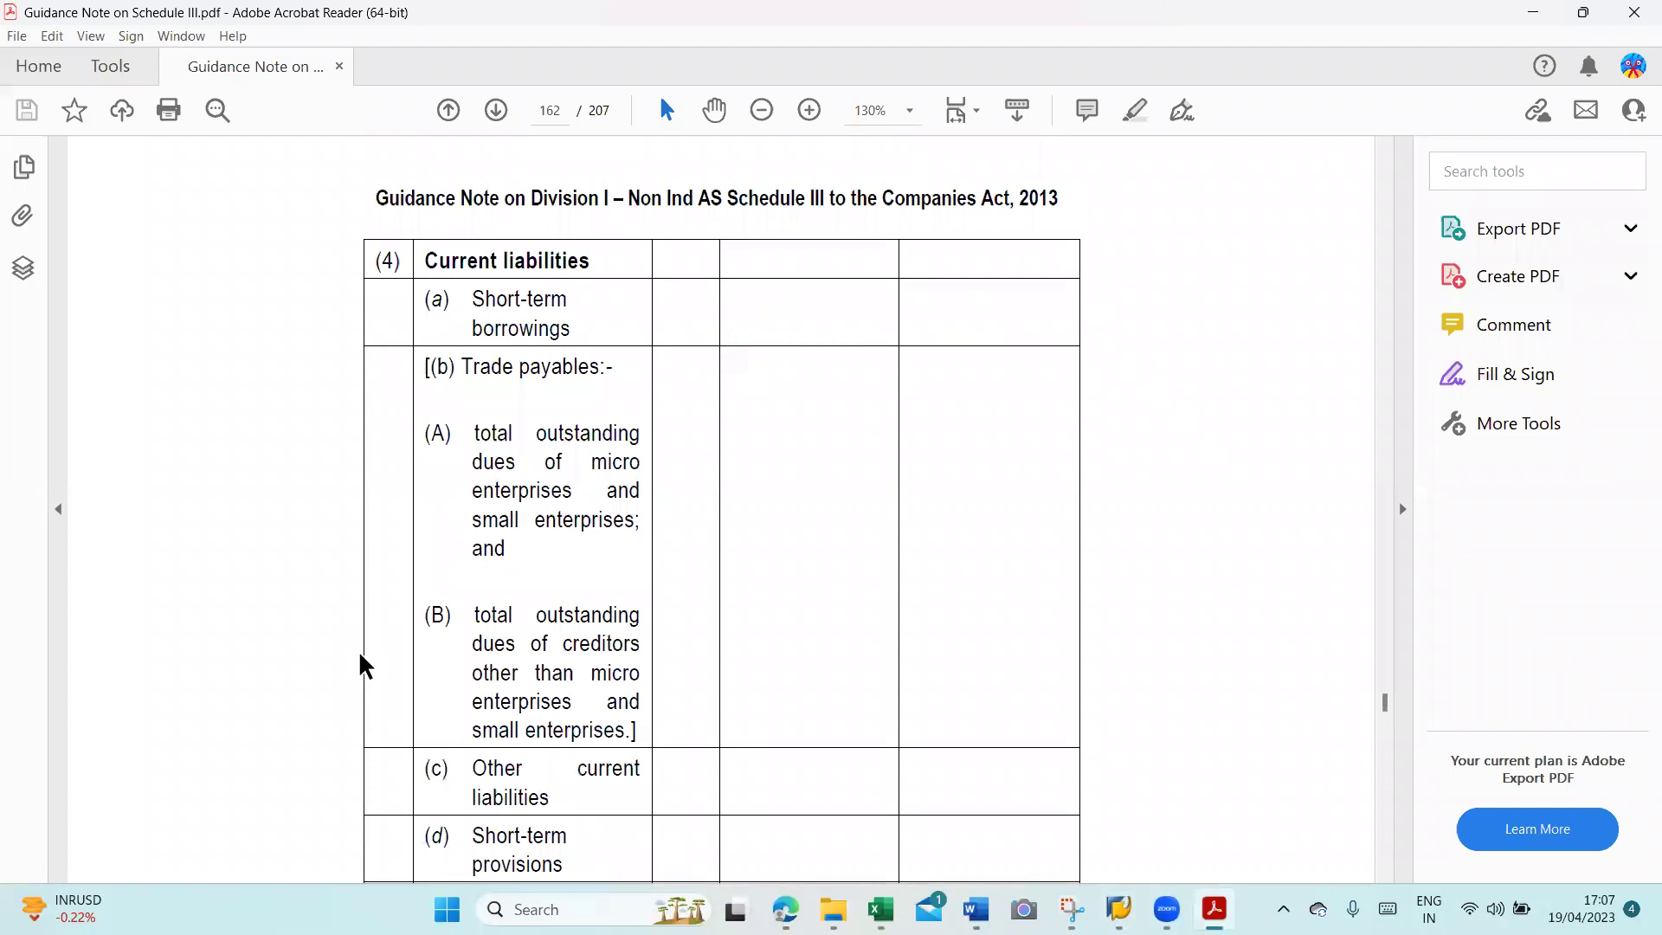
{"action": "key", "text": "alt+Tab"}
{"action": "key", "text": "Tab"}
{"action": "type", "text": "MSME"}
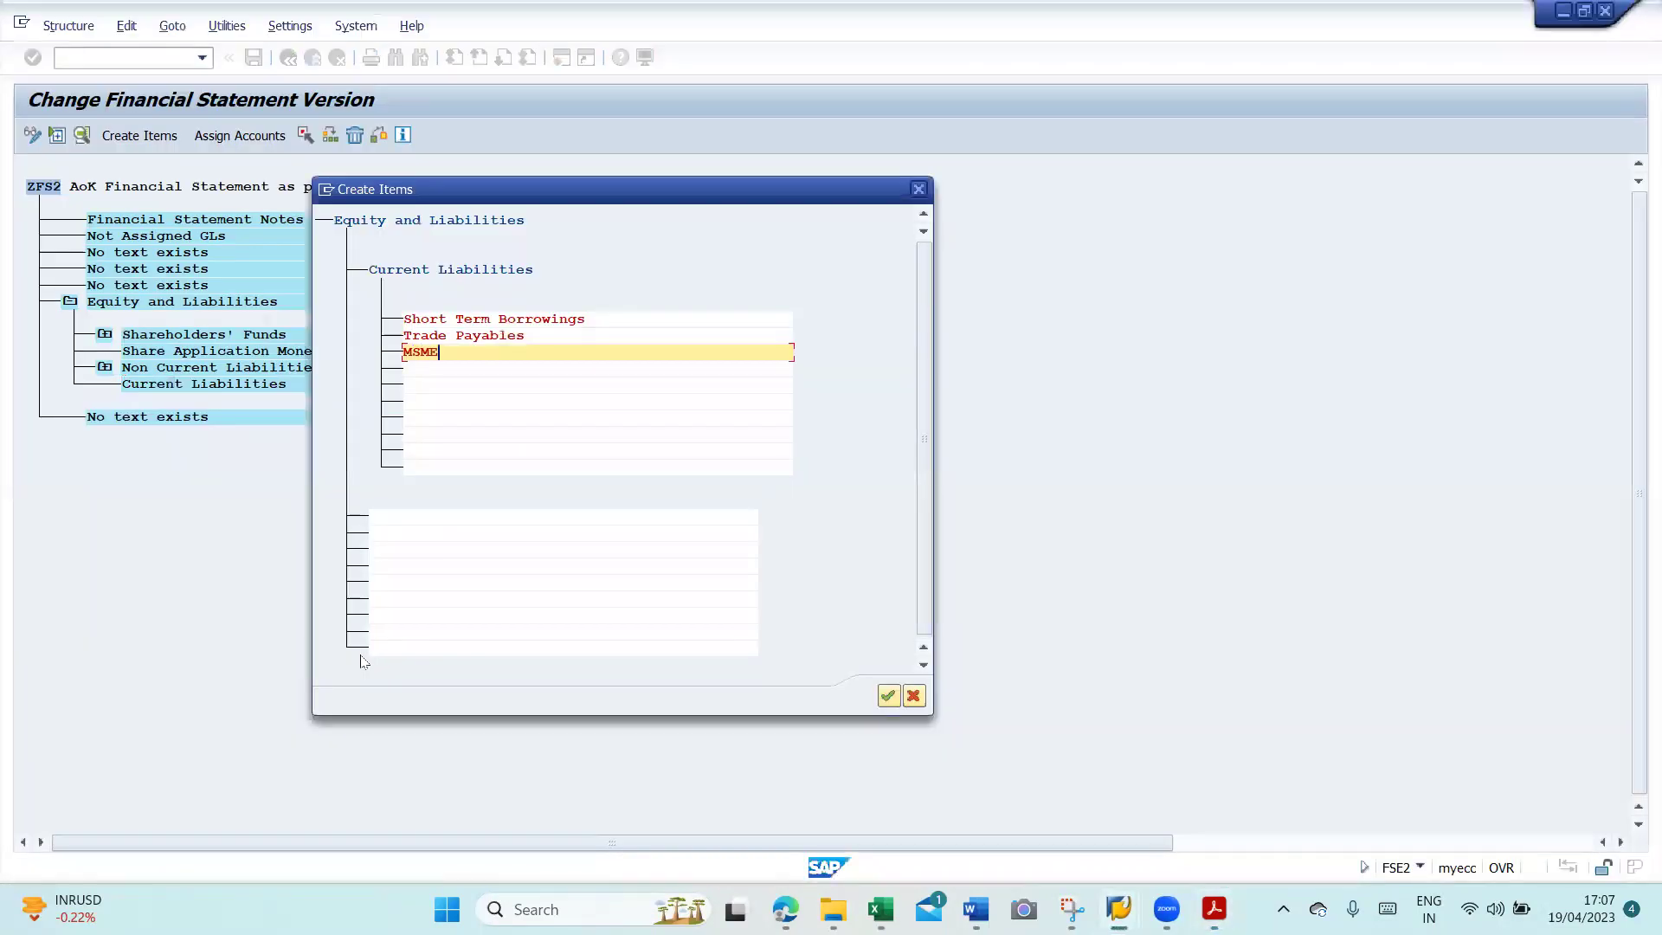
{"action": "key", "text": "Tab"}
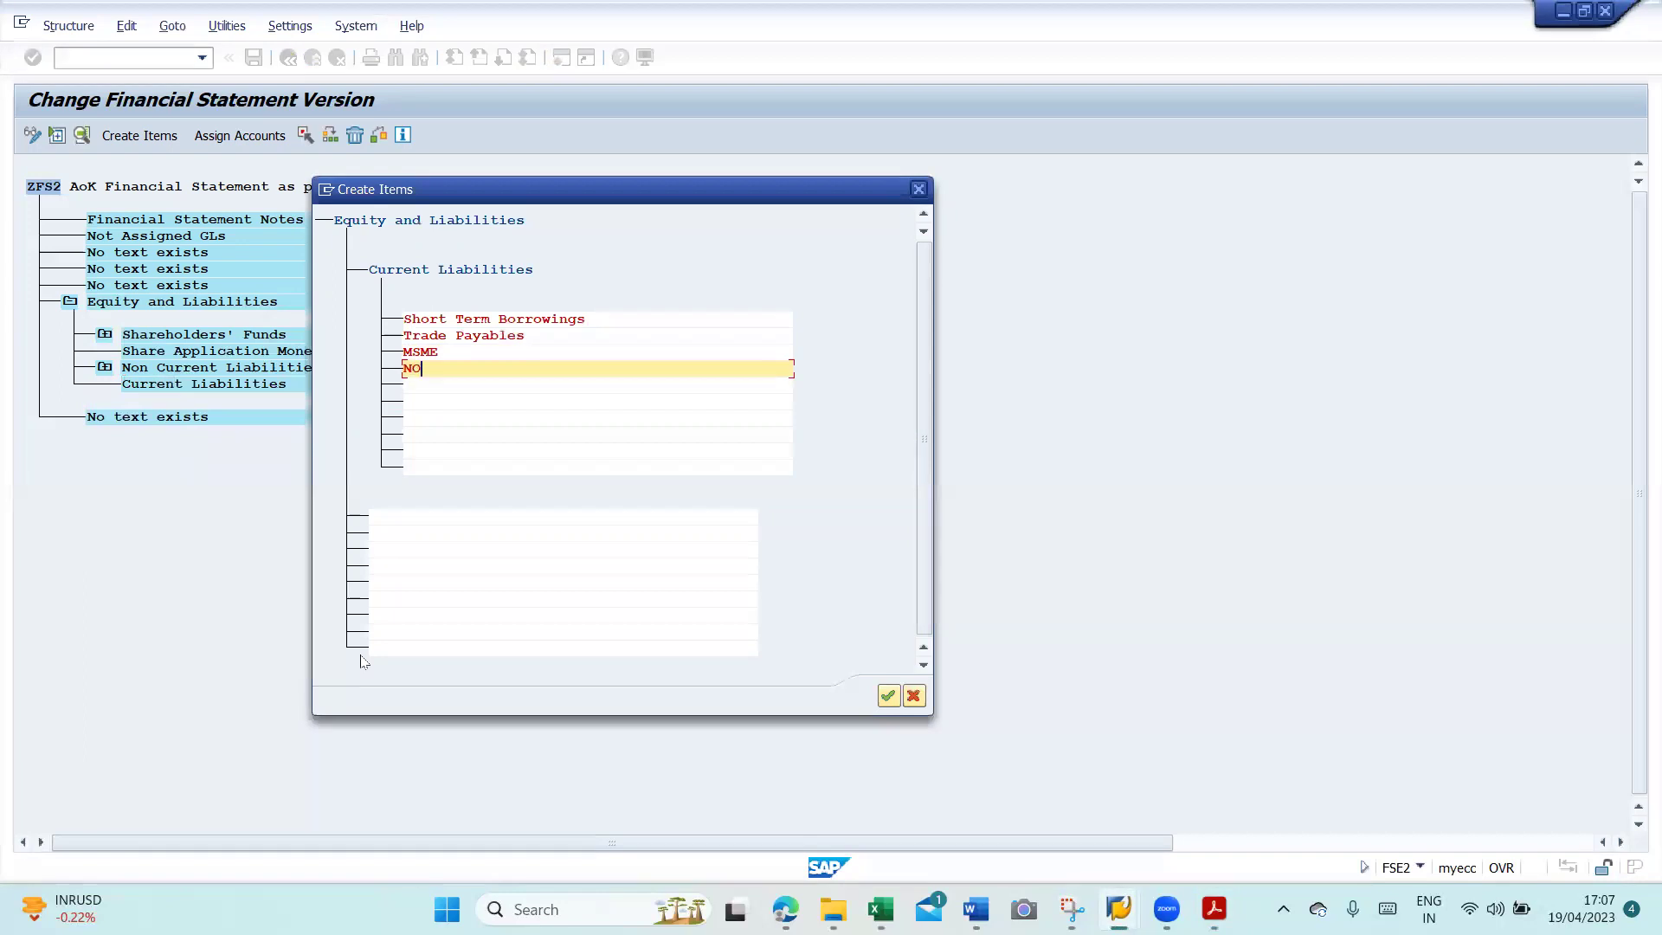
{"action": "key", "text": "alt+Tab"}
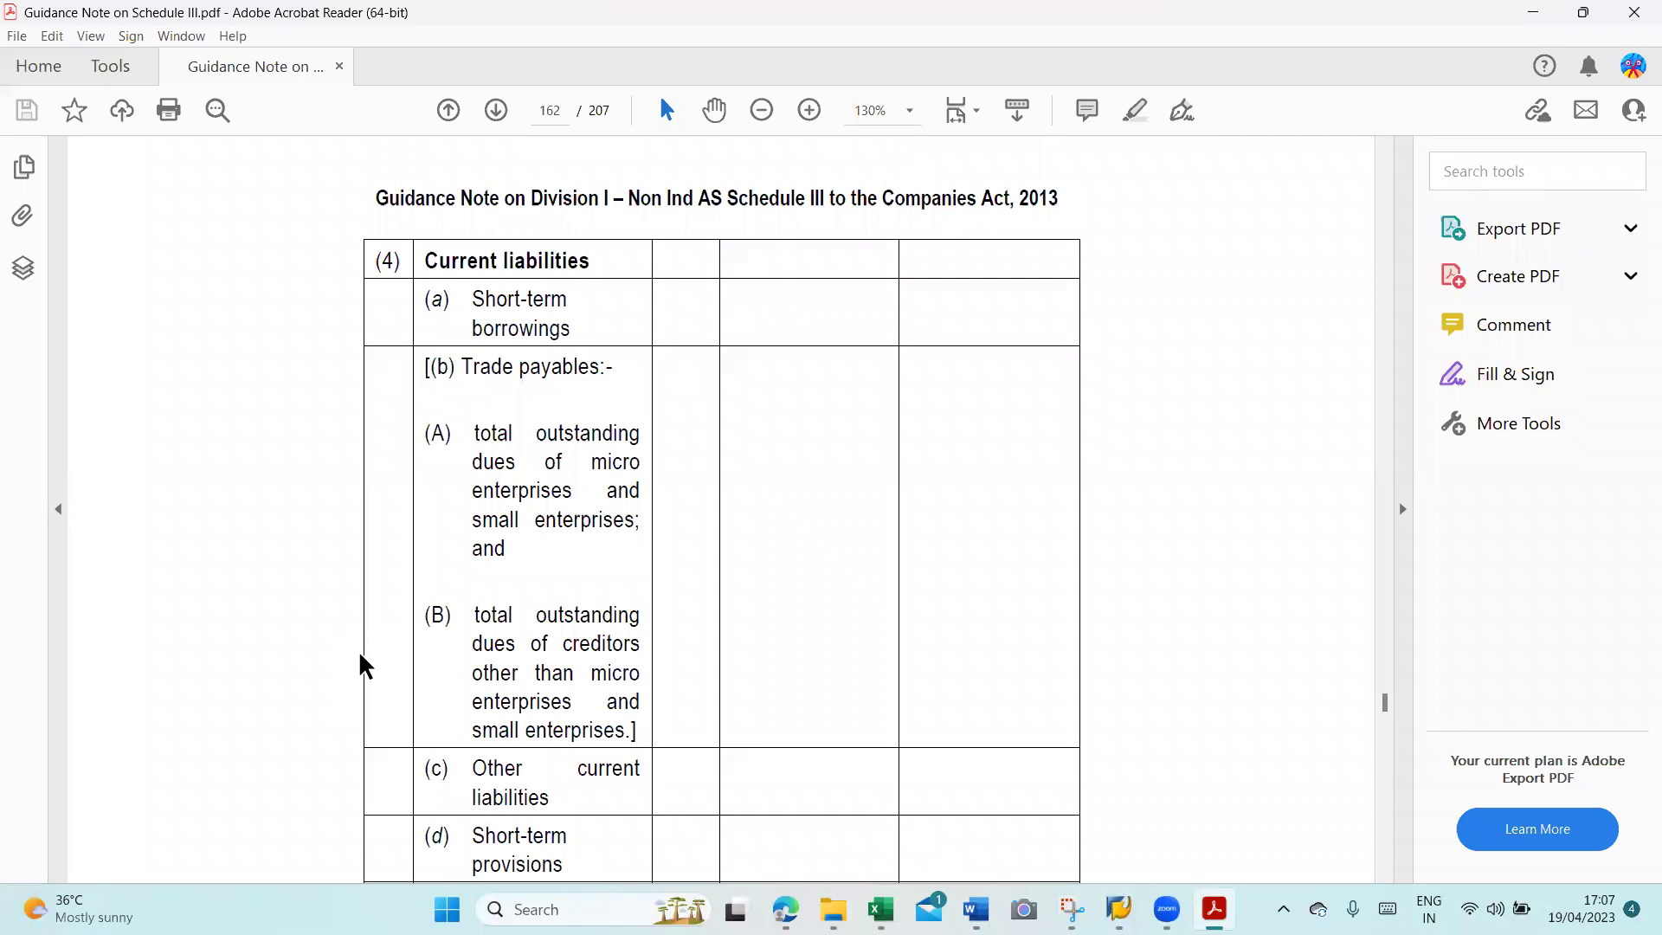
{"action": "key", "text": "alt+Tab"}
{"action": "type", "text": "NON MSME"}
{"action": "key", "text": "Tab"}
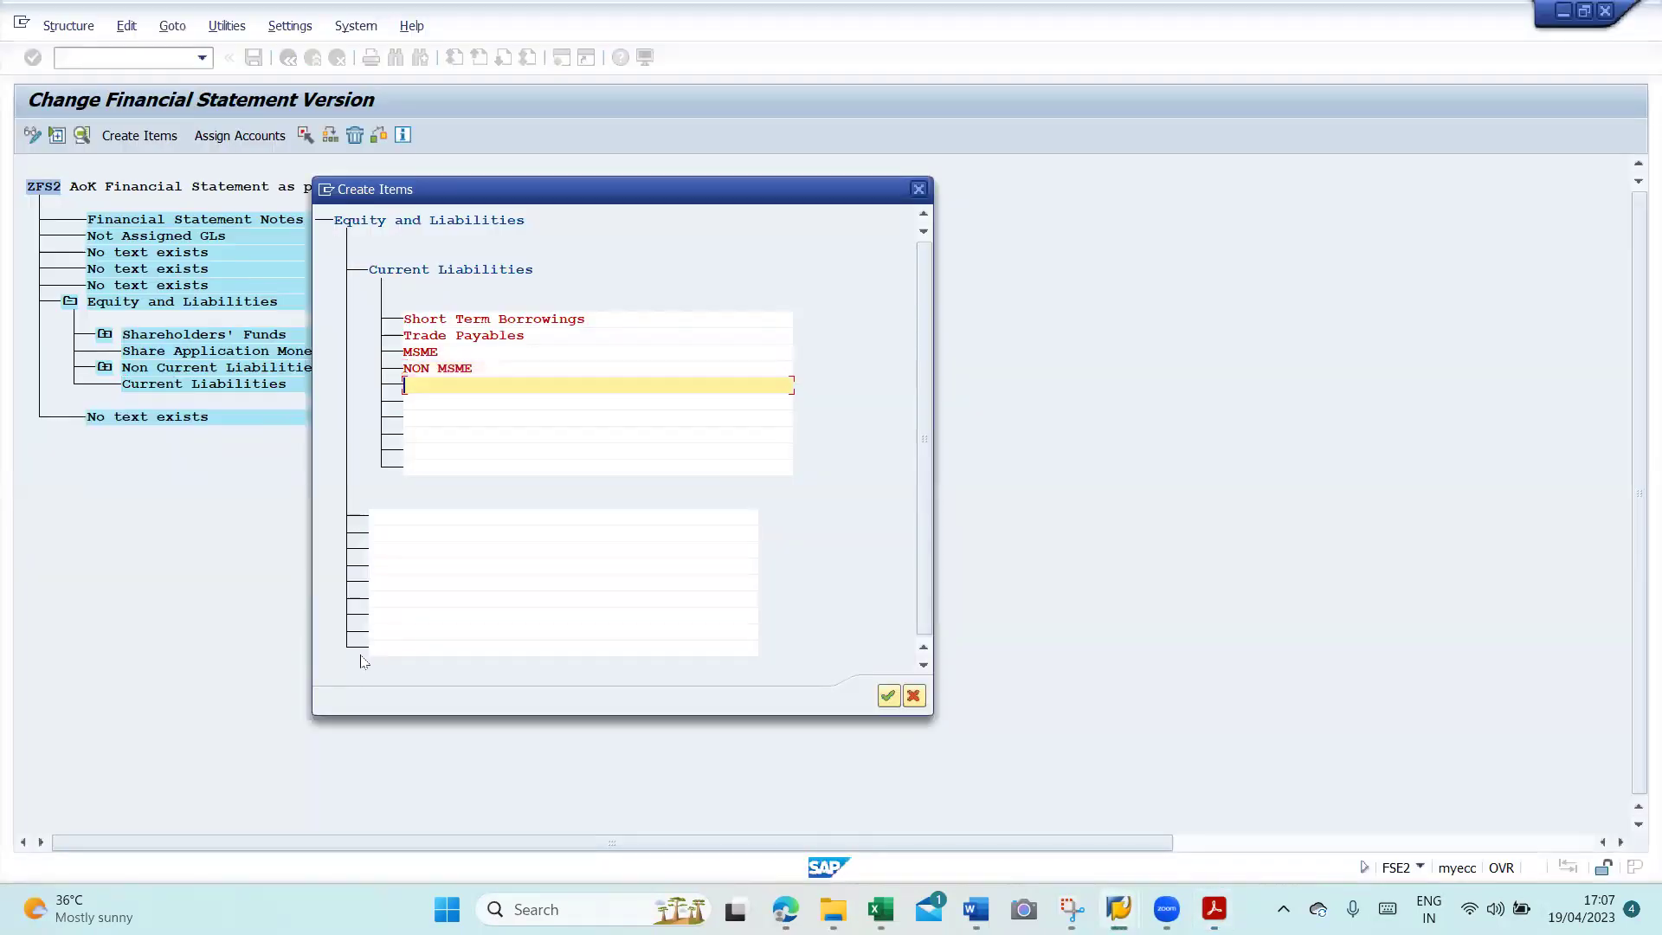
- Add "Other Current Liabilities" and "Short Term Provisions" from the PDF, and confirm the new subordinate items of Current Liabilities
{"action": "key", "text": "alt+Tab"}
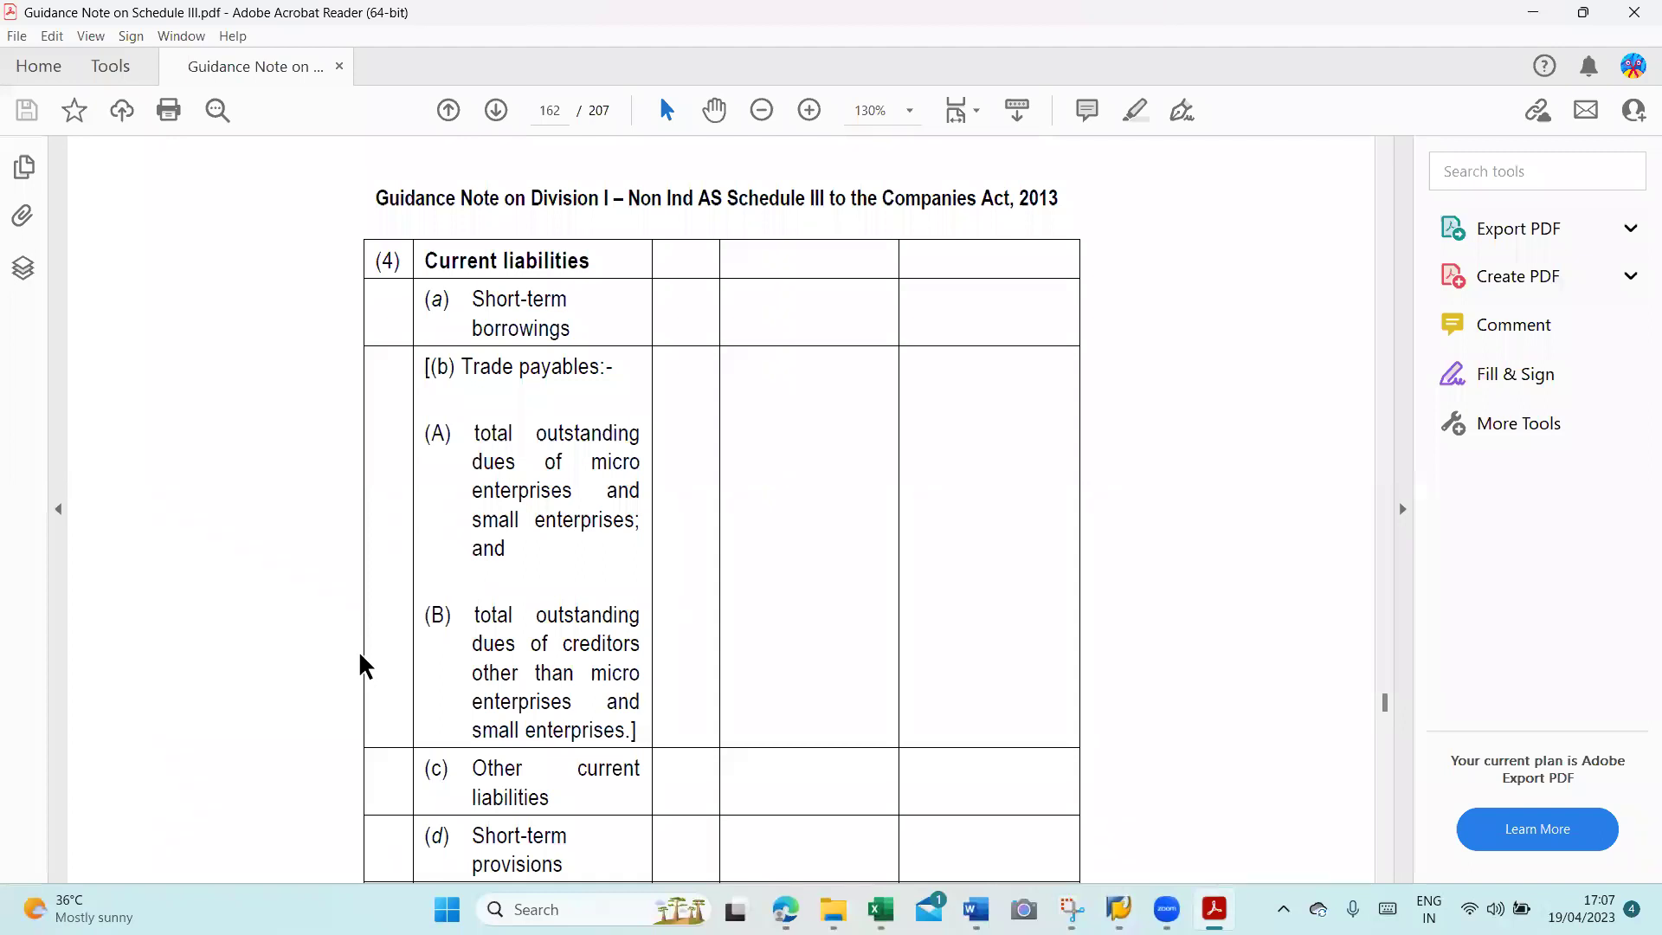
{"action": "key", "text": "alt+Tab"}
{"action": "type", "text": "Other Cur"}
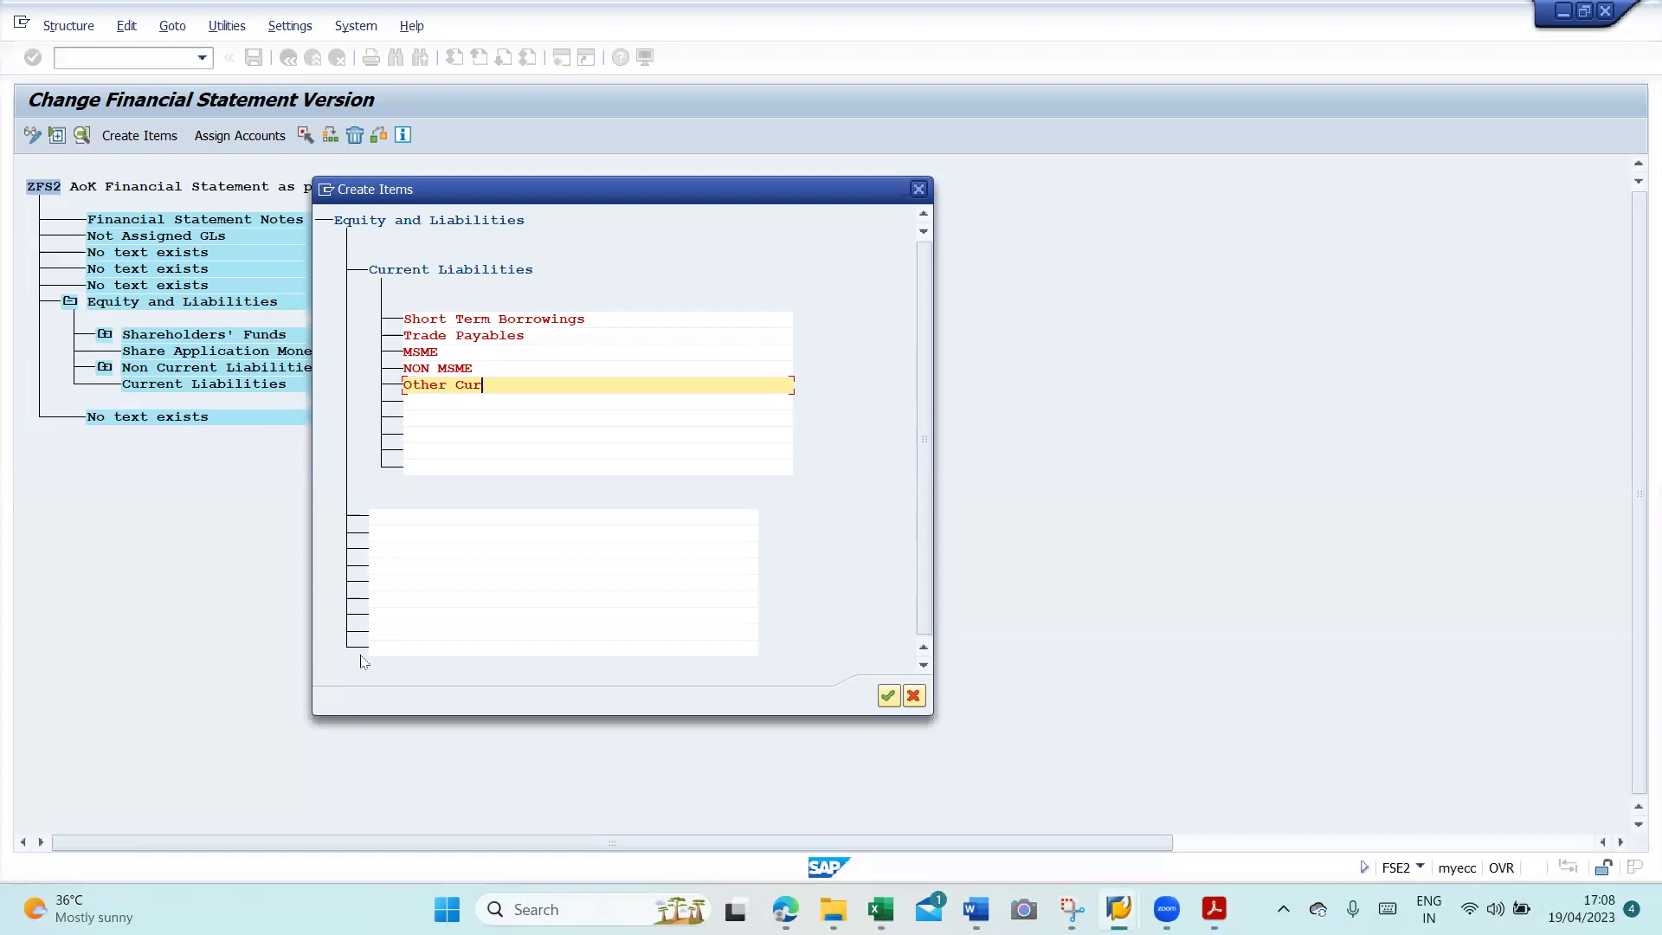
{"action": "type", "text": "rent Liabilities"}
{"action": "key", "text": "alt+Tab"}
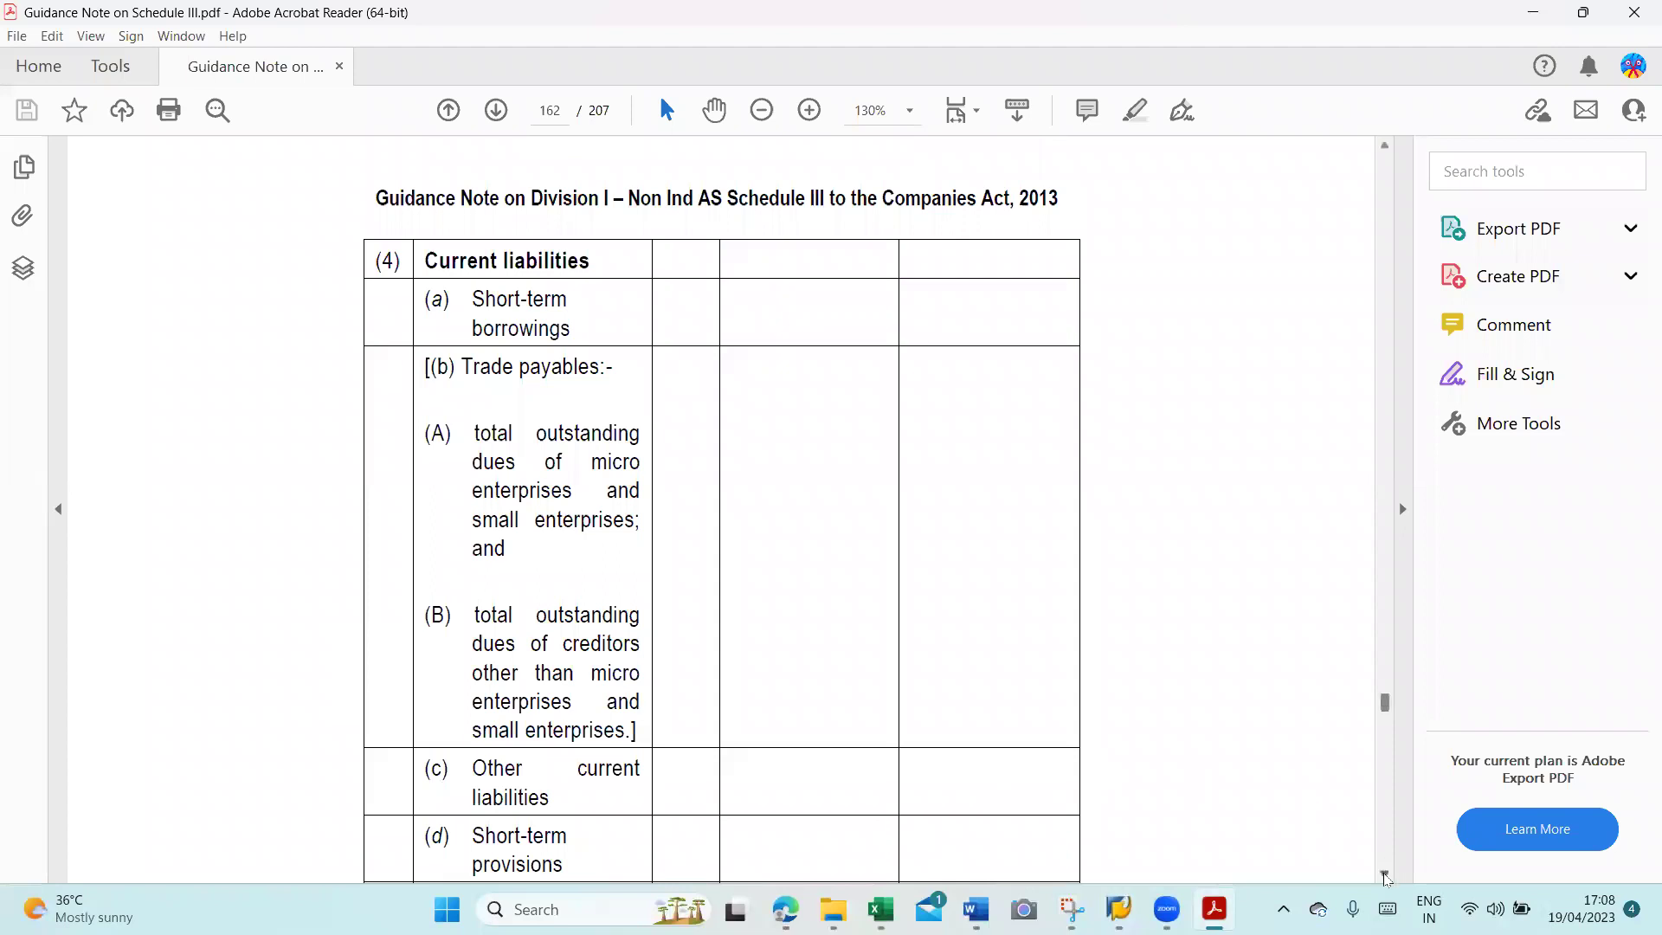
{"action": "scroll", "coordinate": [794, 720], "scroll_direction": "down", "scroll_amount": 3}
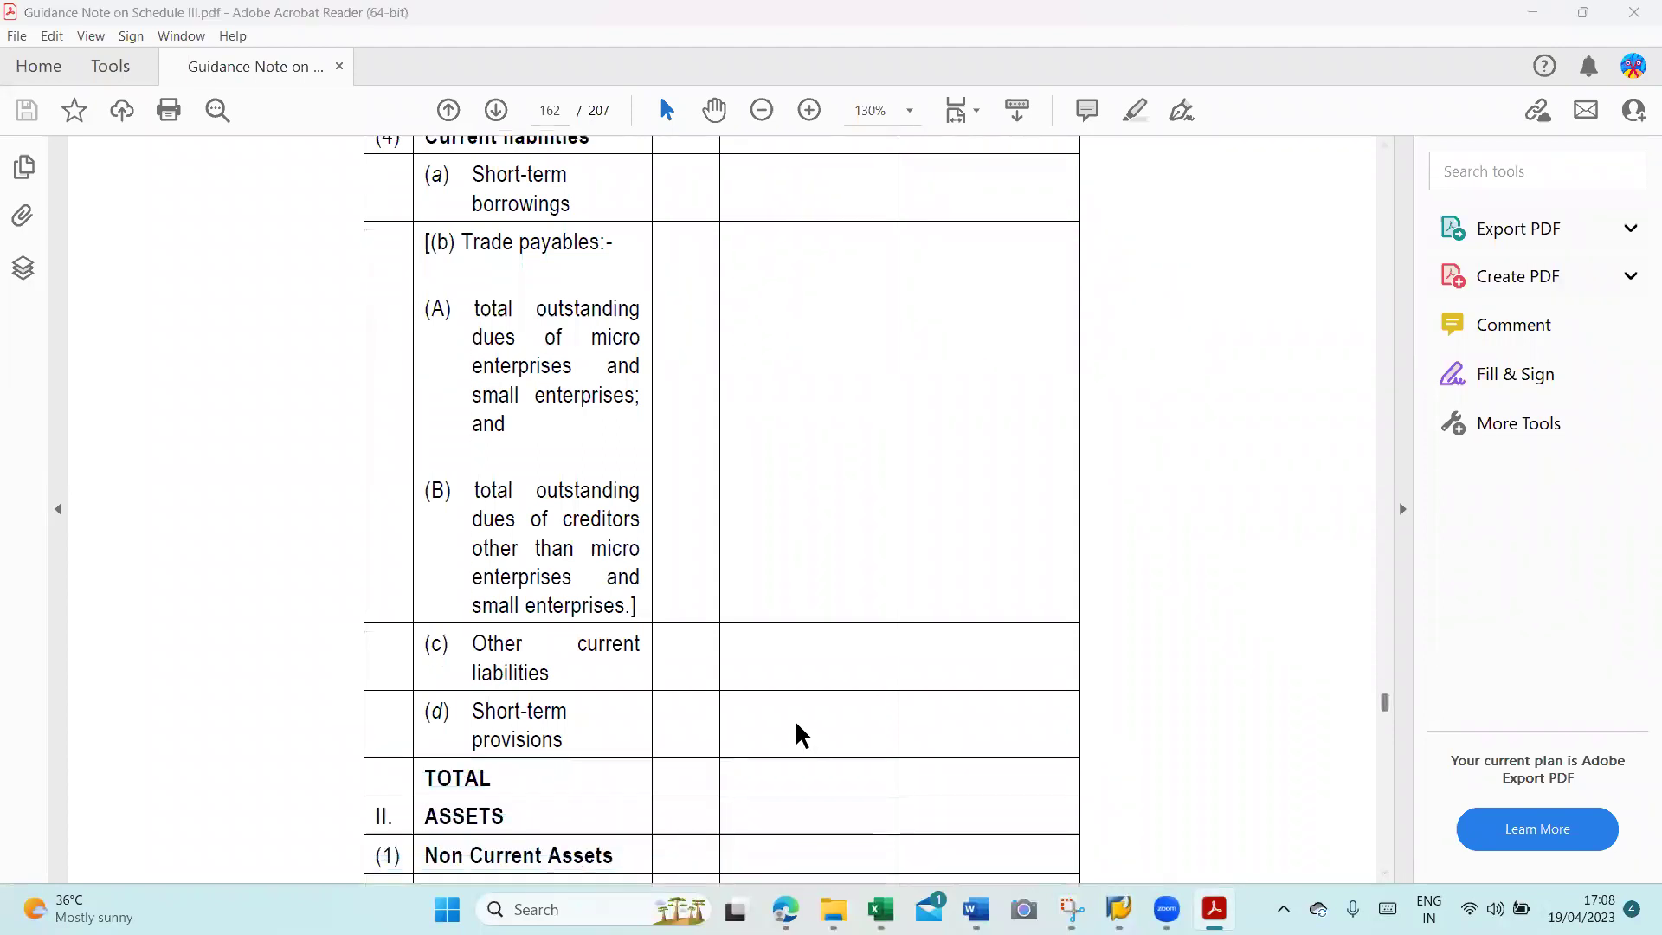
{"action": "key", "text": "alt+Tab"}
{"action": "type", "text": "Short Term"}
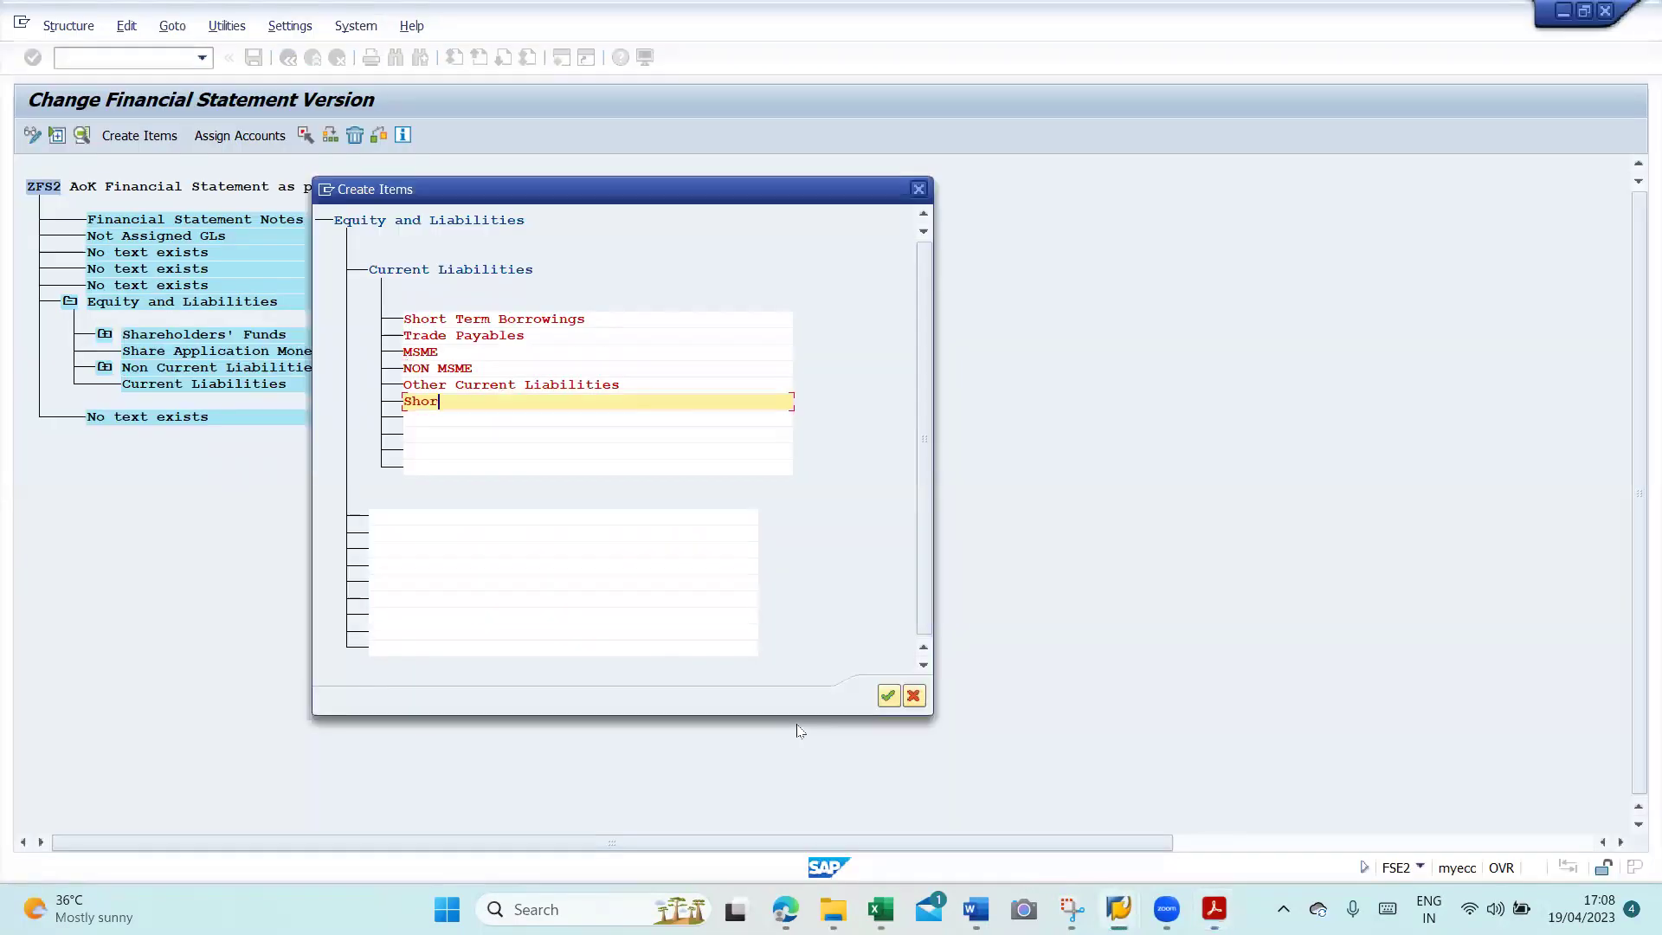
{"action": "type", "text": "isions"}
{"action": "left_click", "coordinate": [888, 698]}
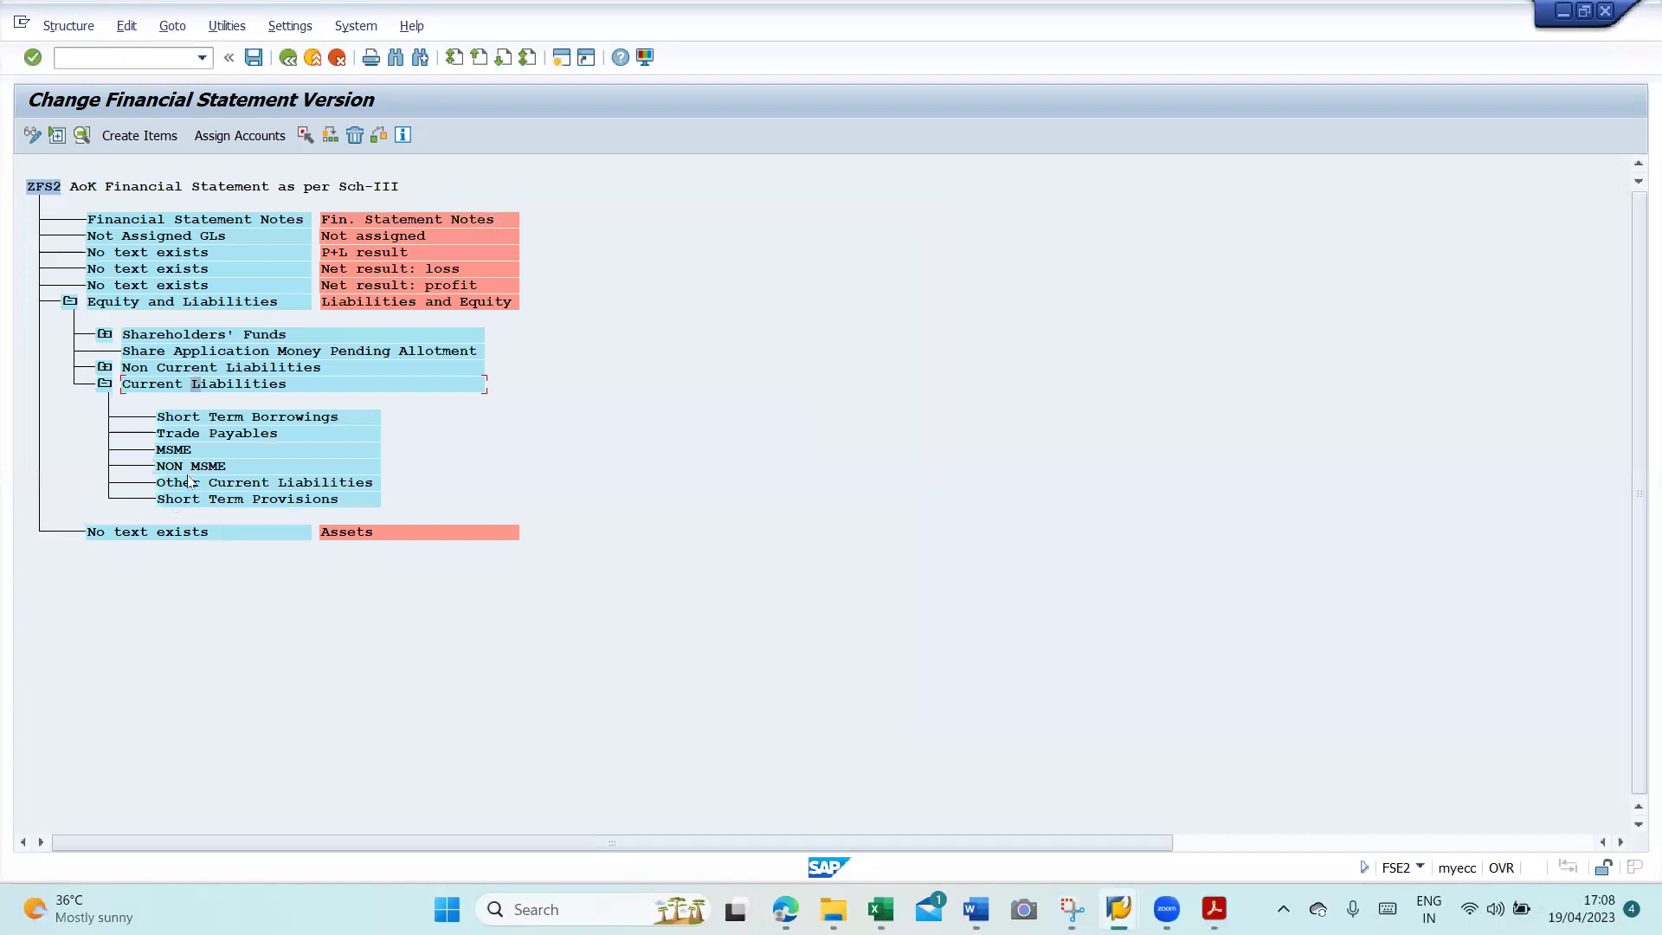
- Reassign the MSME item as a subordinate of Trade Payables
{"action": "left_click", "coordinate": [170, 455]}
{"action": "left_click", "coordinate": [307, 137]}
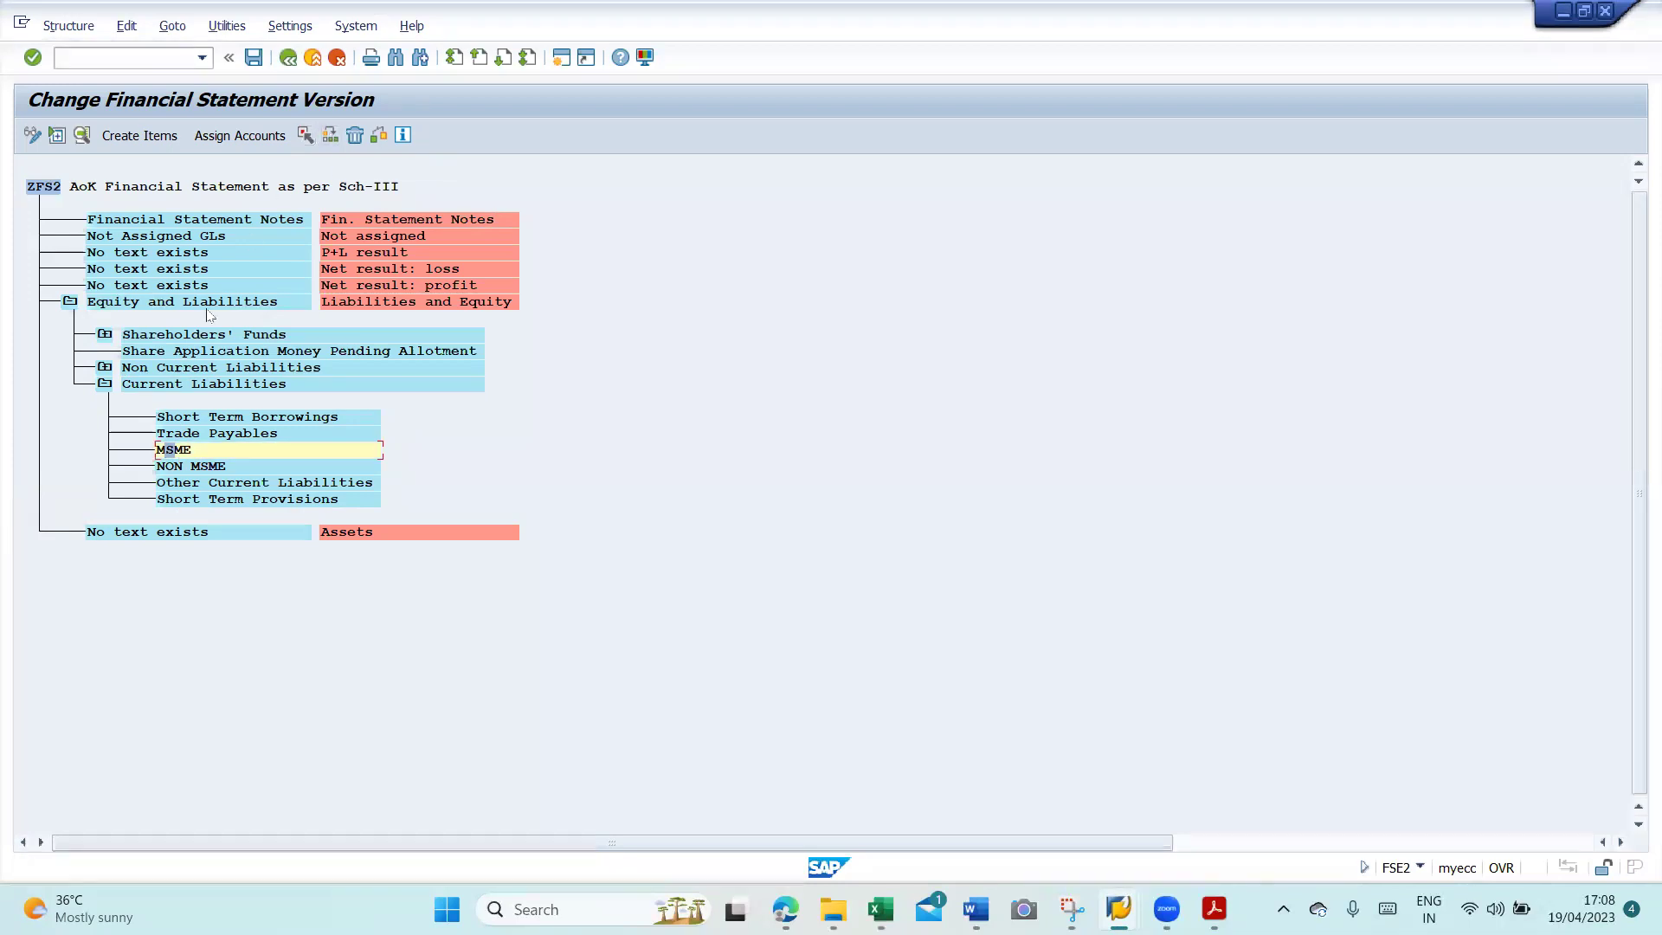
{"action": "left_click", "coordinate": [181, 388]}
{"action": "left_click", "coordinate": [183, 435]}
{"action": "left_click", "coordinate": [327, 136]}
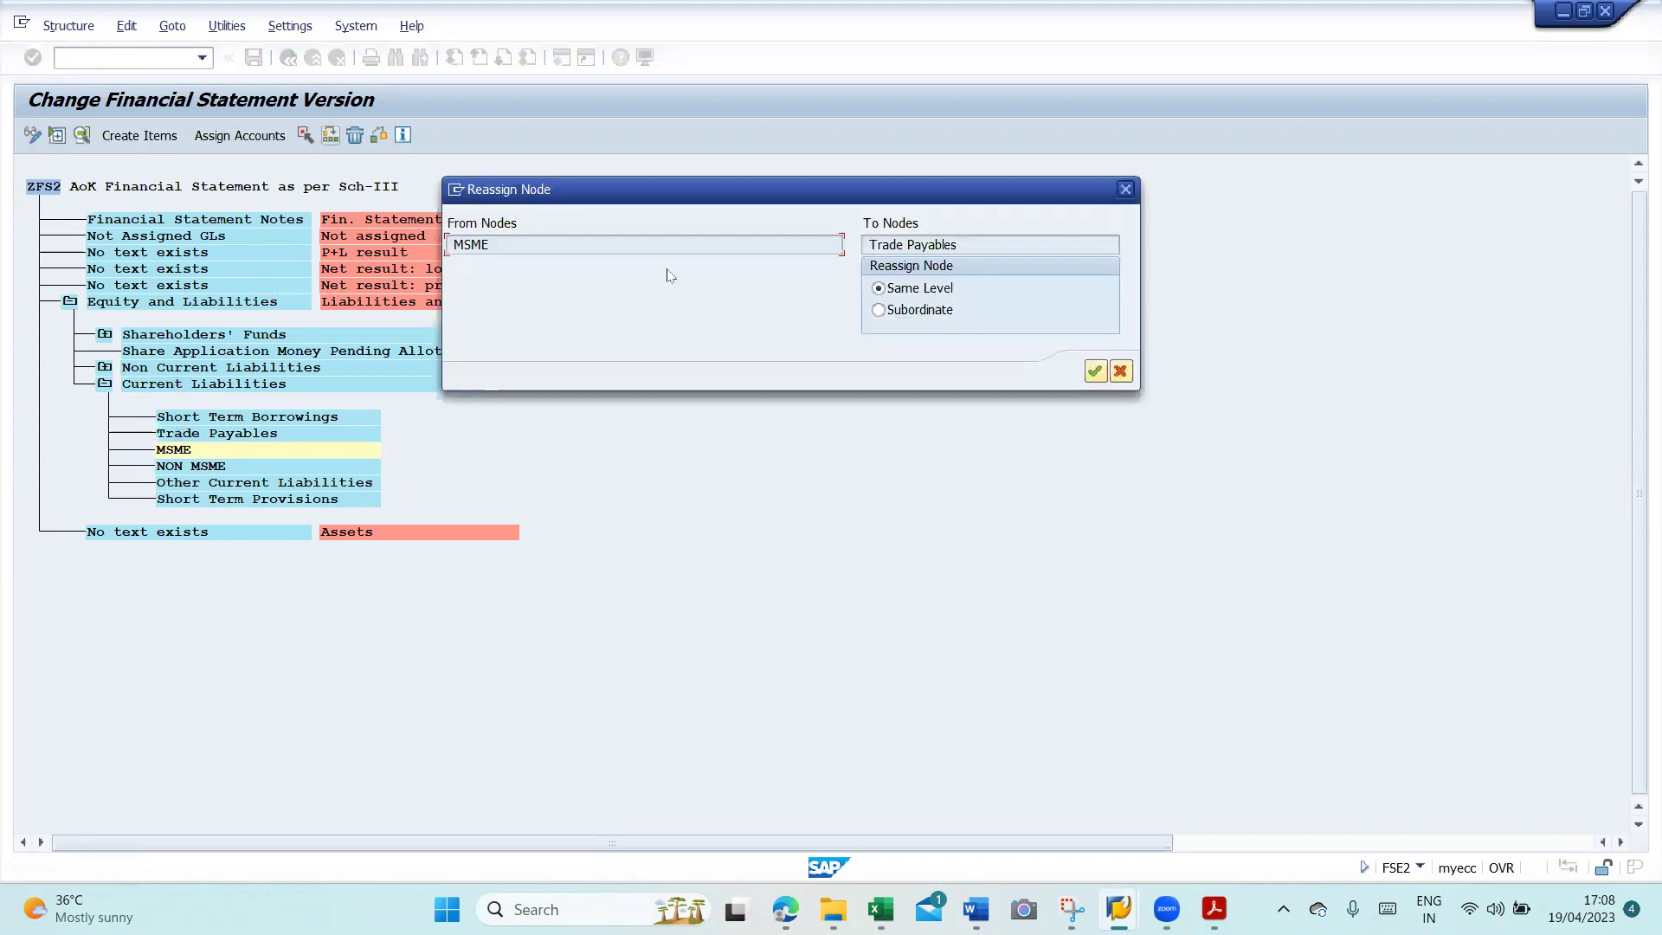
{"action": "left_click", "coordinate": [879, 310]}
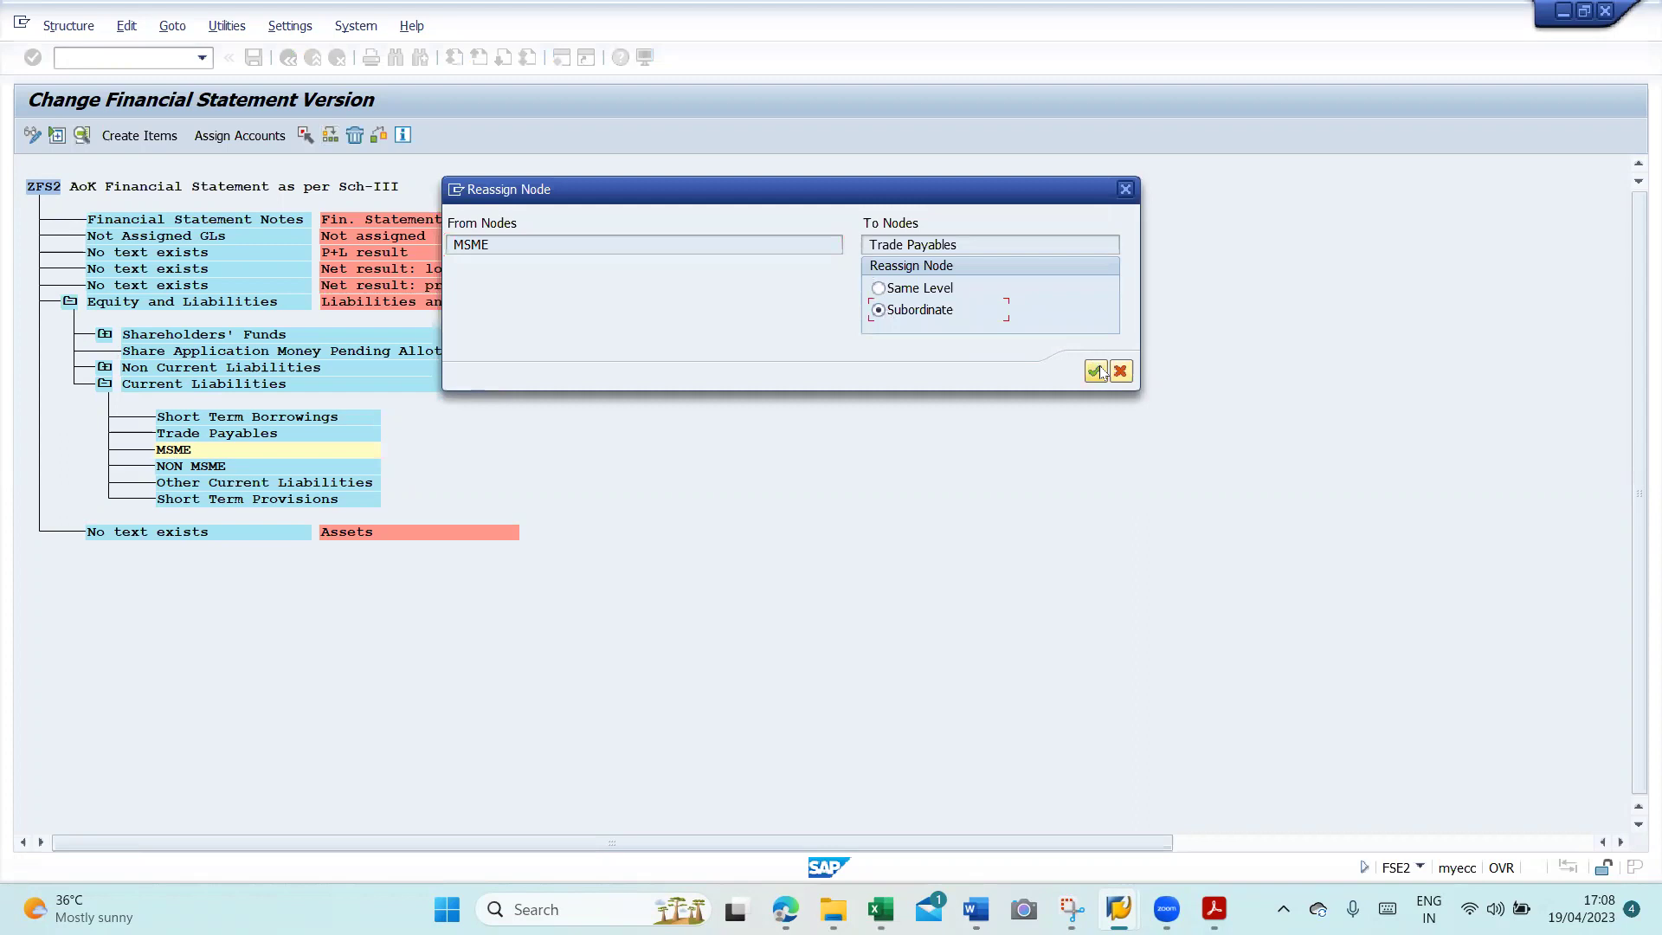
{"action": "left_click", "coordinate": [1095, 372]}
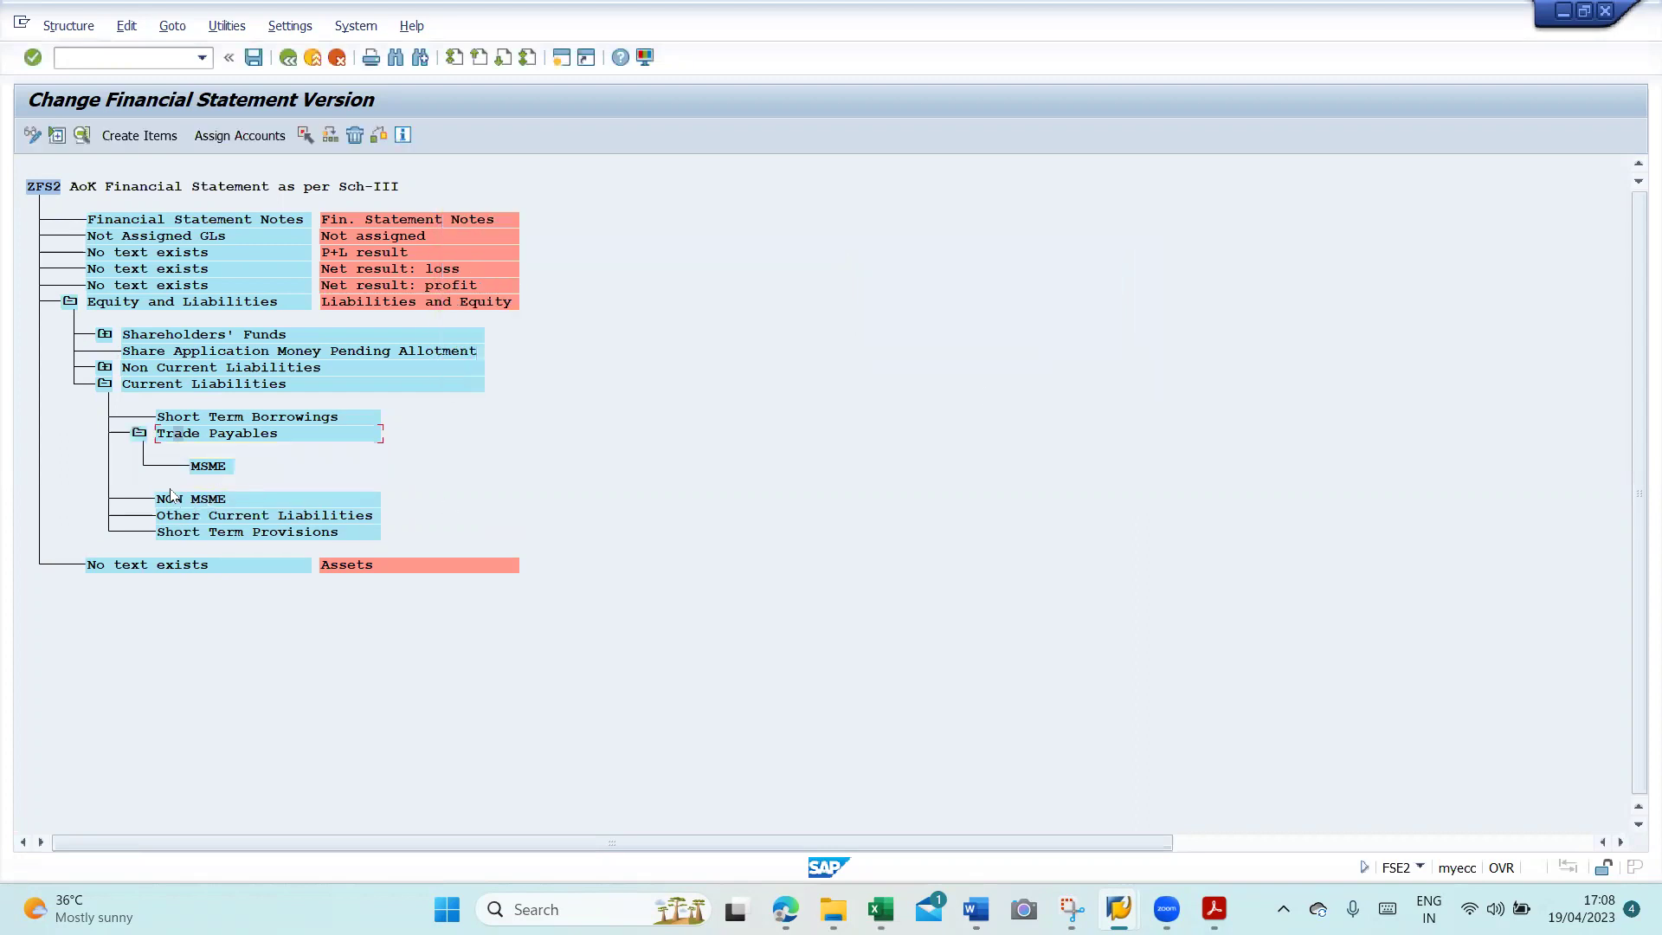
- Reassign the NON MSME item as a subordinate of Trade Payables
{"action": "left_click", "coordinate": [201, 504]}
{"action": "left_click", "coordinate": [305, 134]}
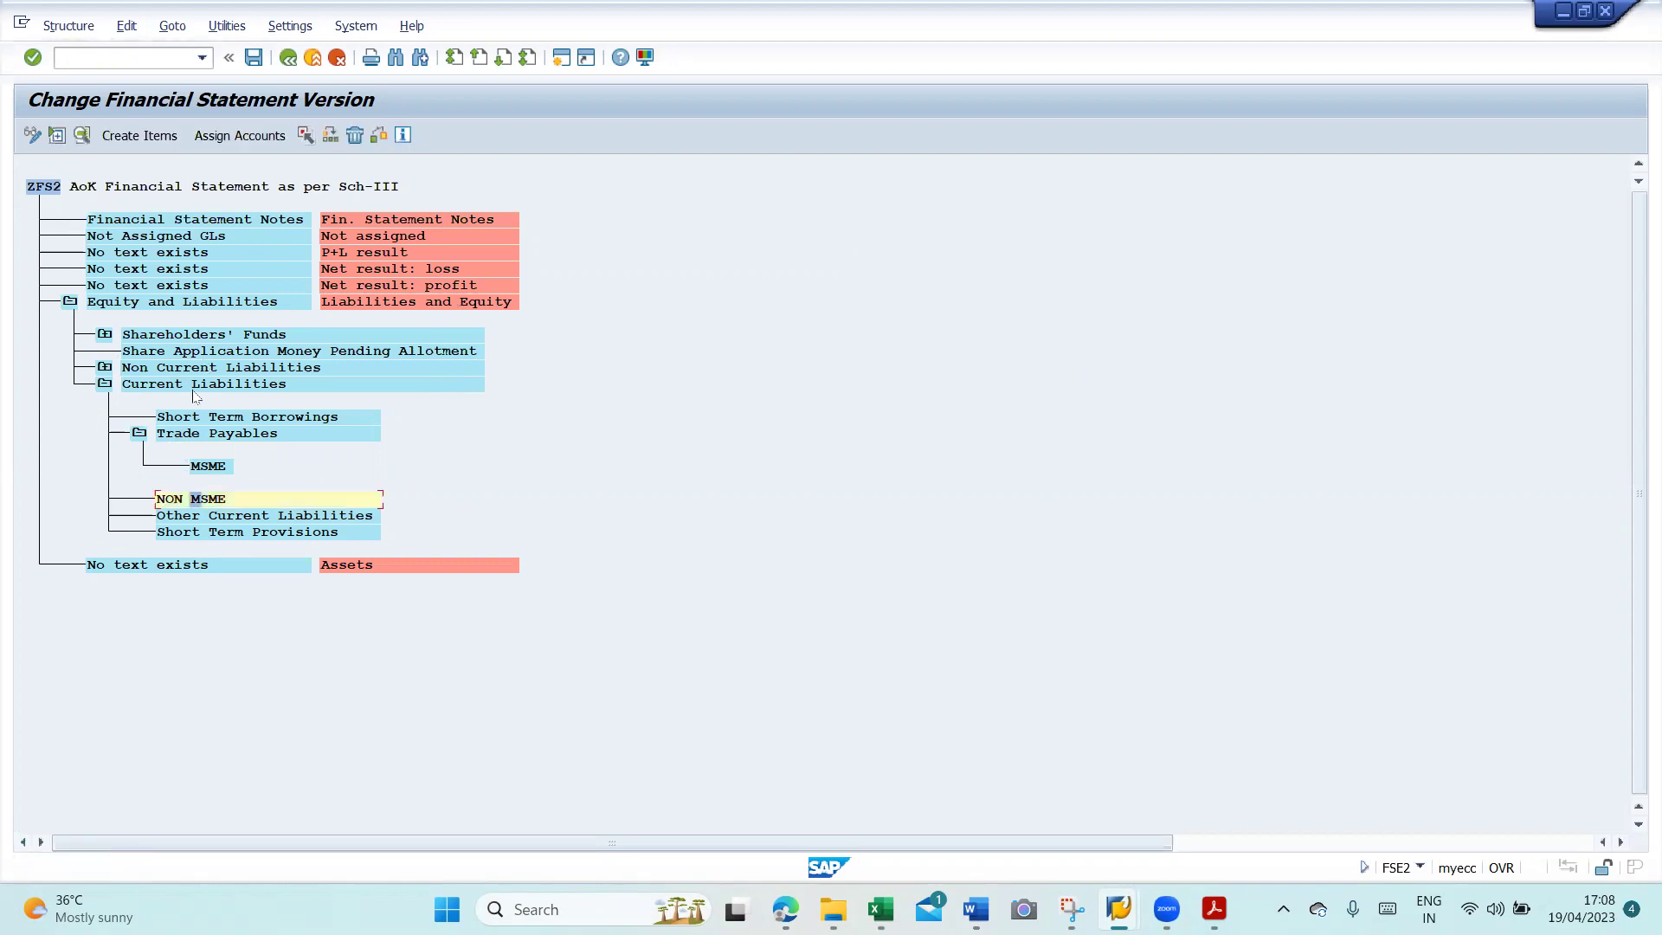
{"action": "left_click", "coordinate": [186, 435]}
{"action": "left_click", "coordinate": [329, 136]}
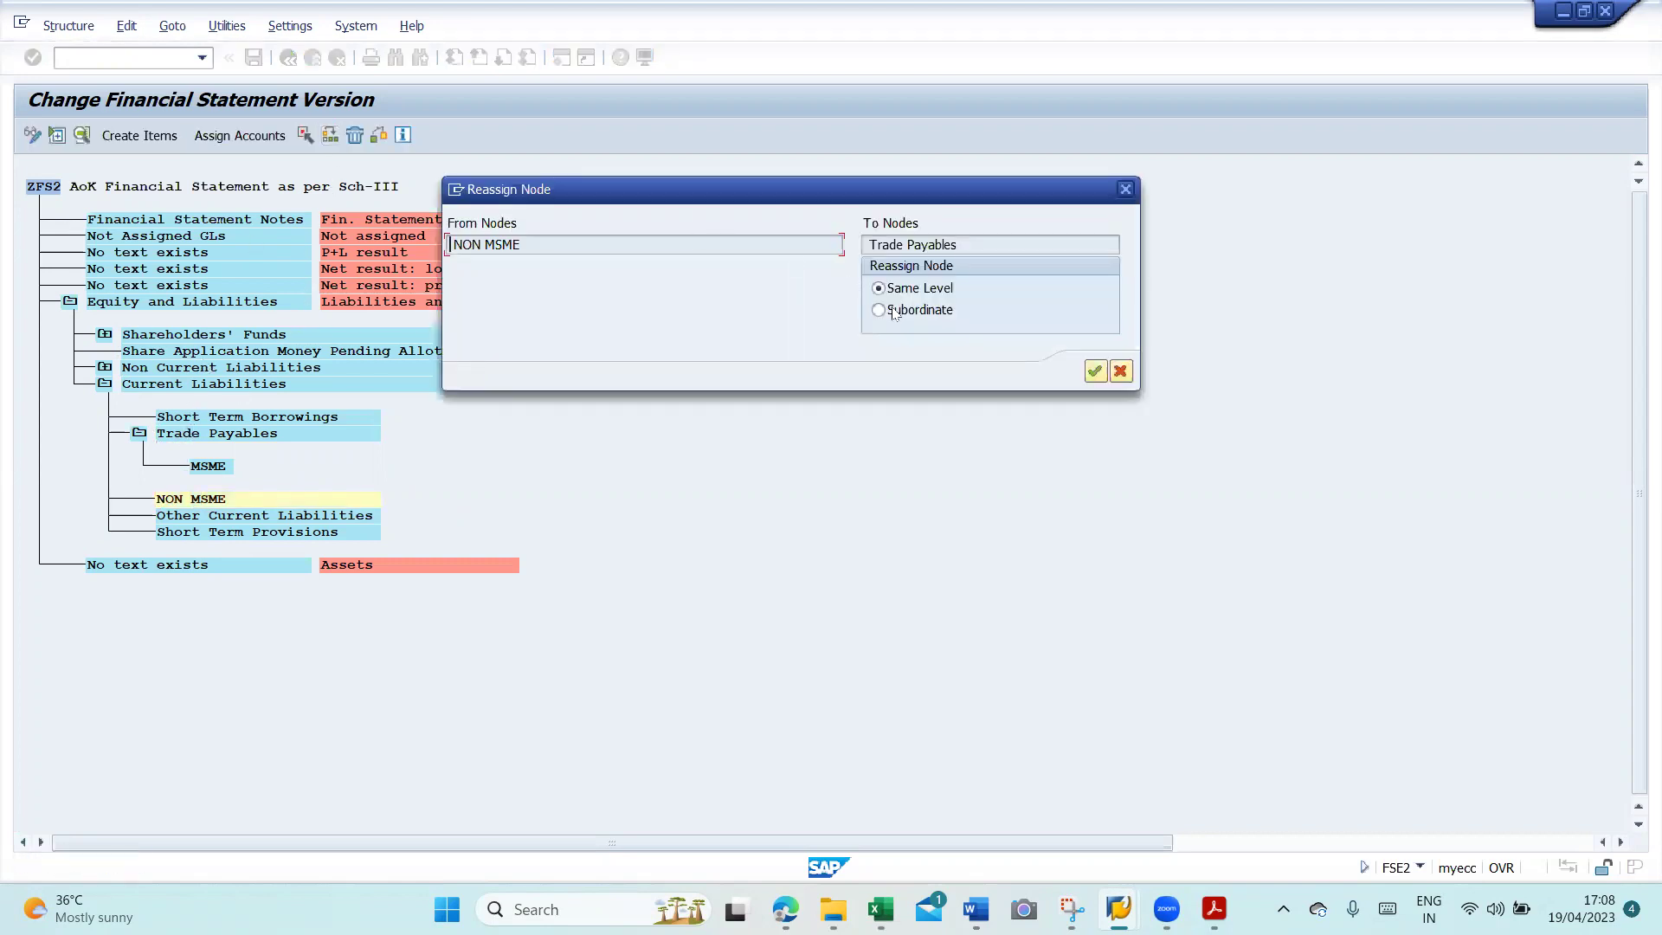
{"action": "left_click", "coordinate": [1093, 373]}
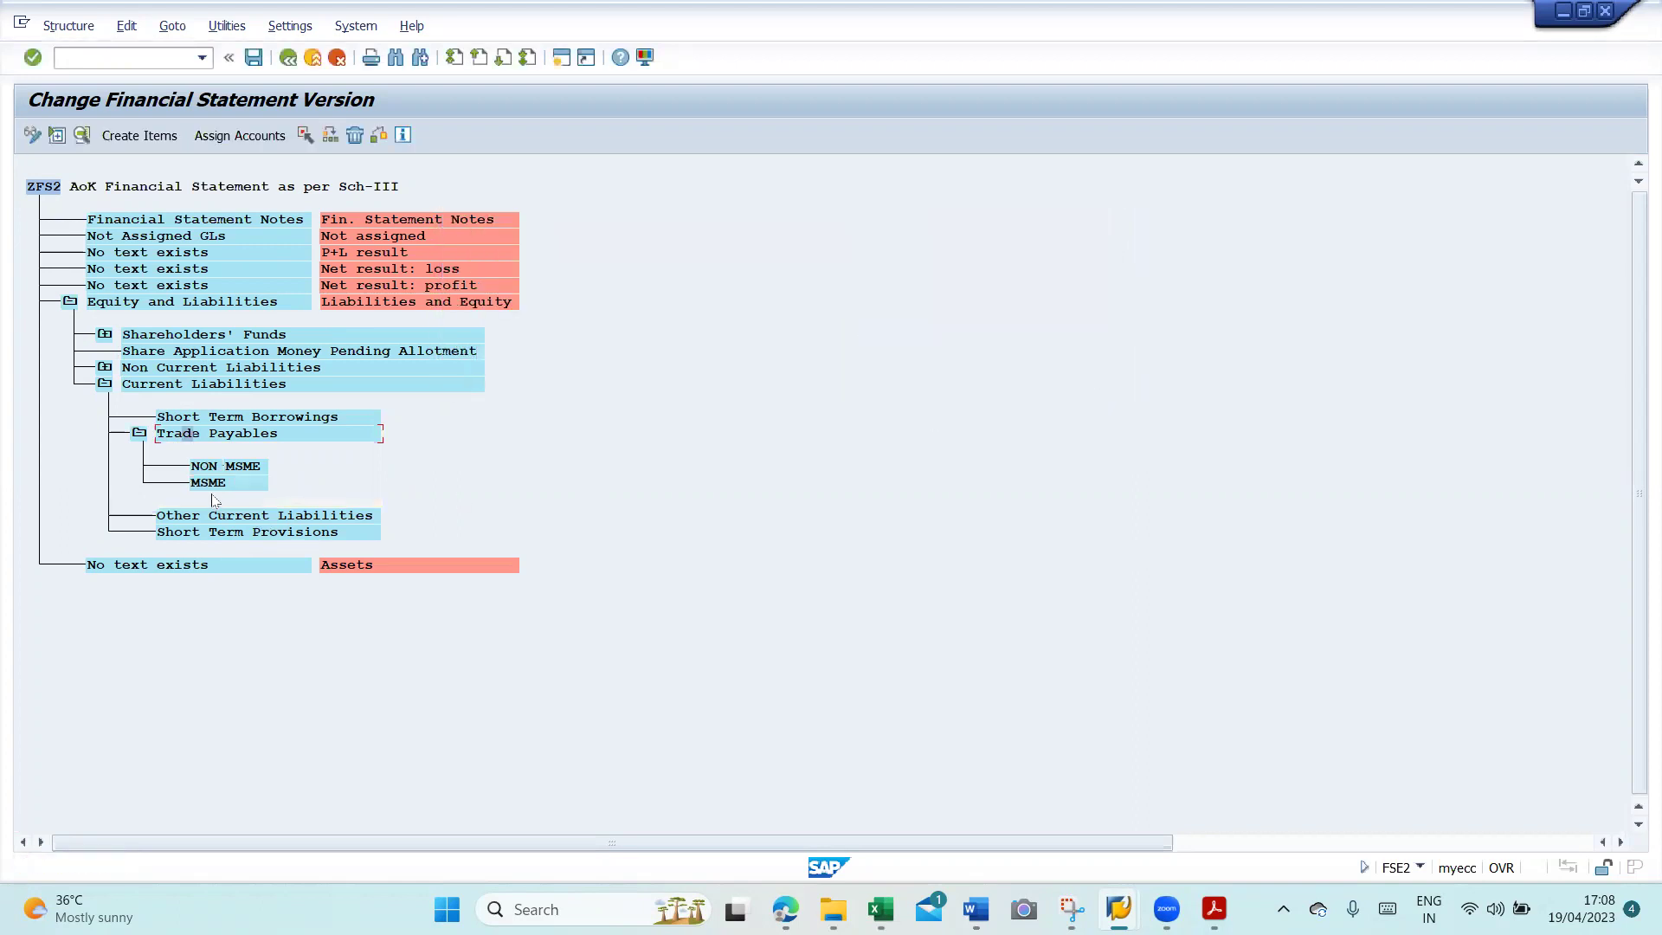
- Move MSME ahead of NON MSME, matching the PDF order, by reassigning it again as a subordinate of Trade Payables
{"action": "left_click", "coordinate": [208, 482]}
{"action": "key", "text": "alt+Tab"}
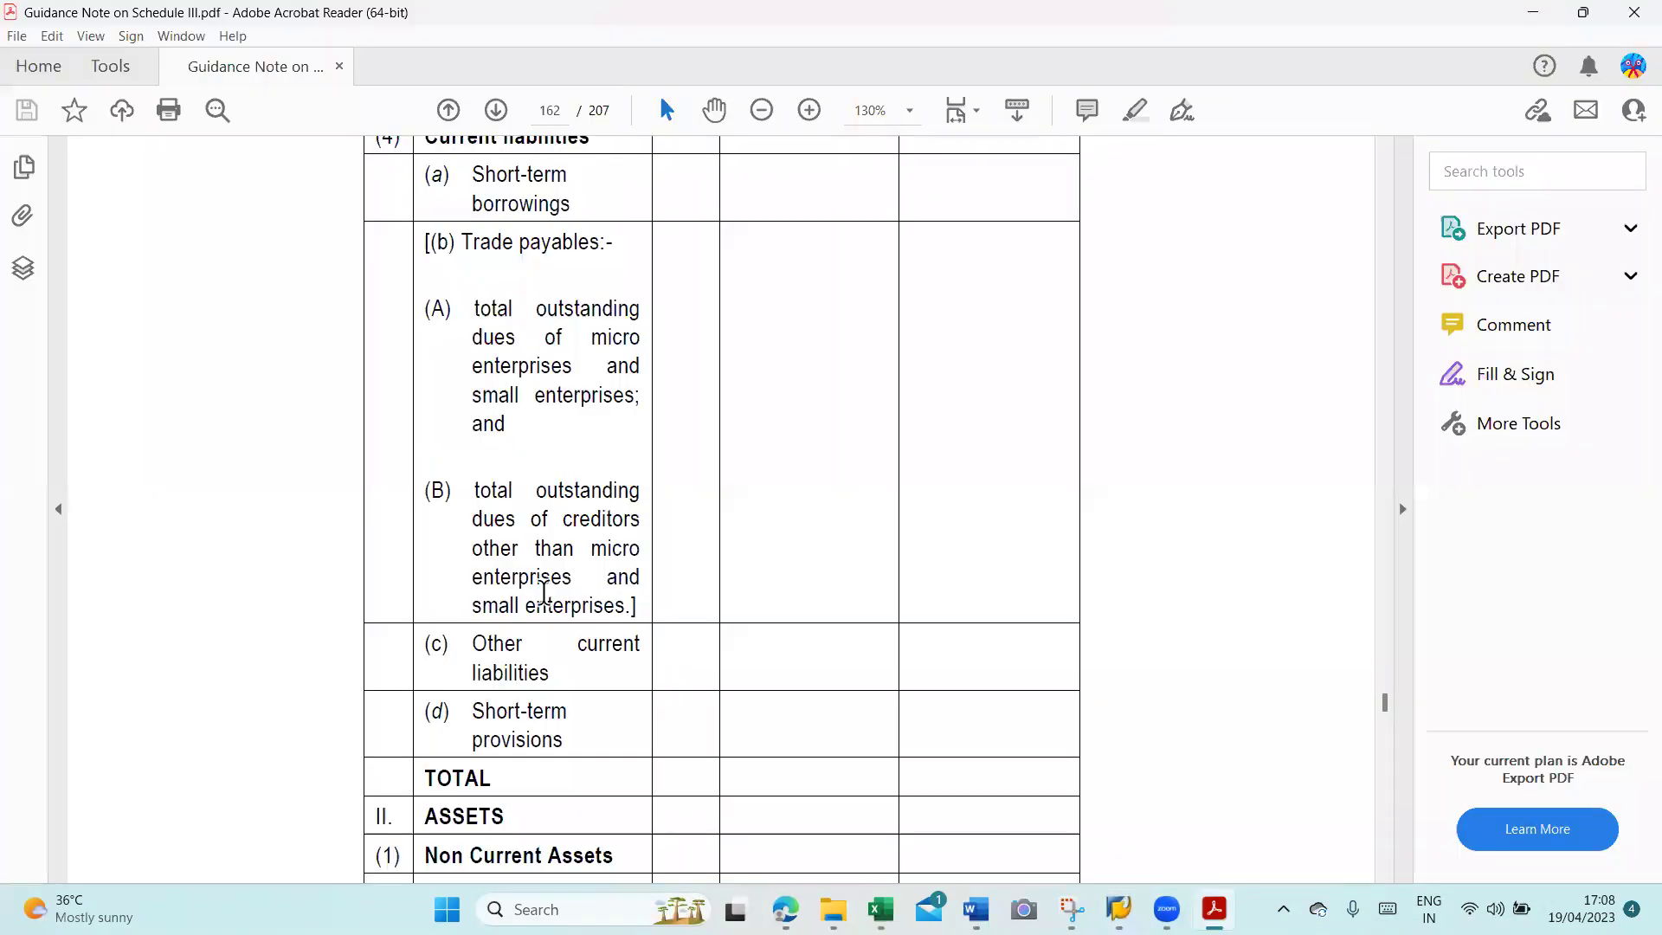
{"action": "key", "text": "alt+Tab"}
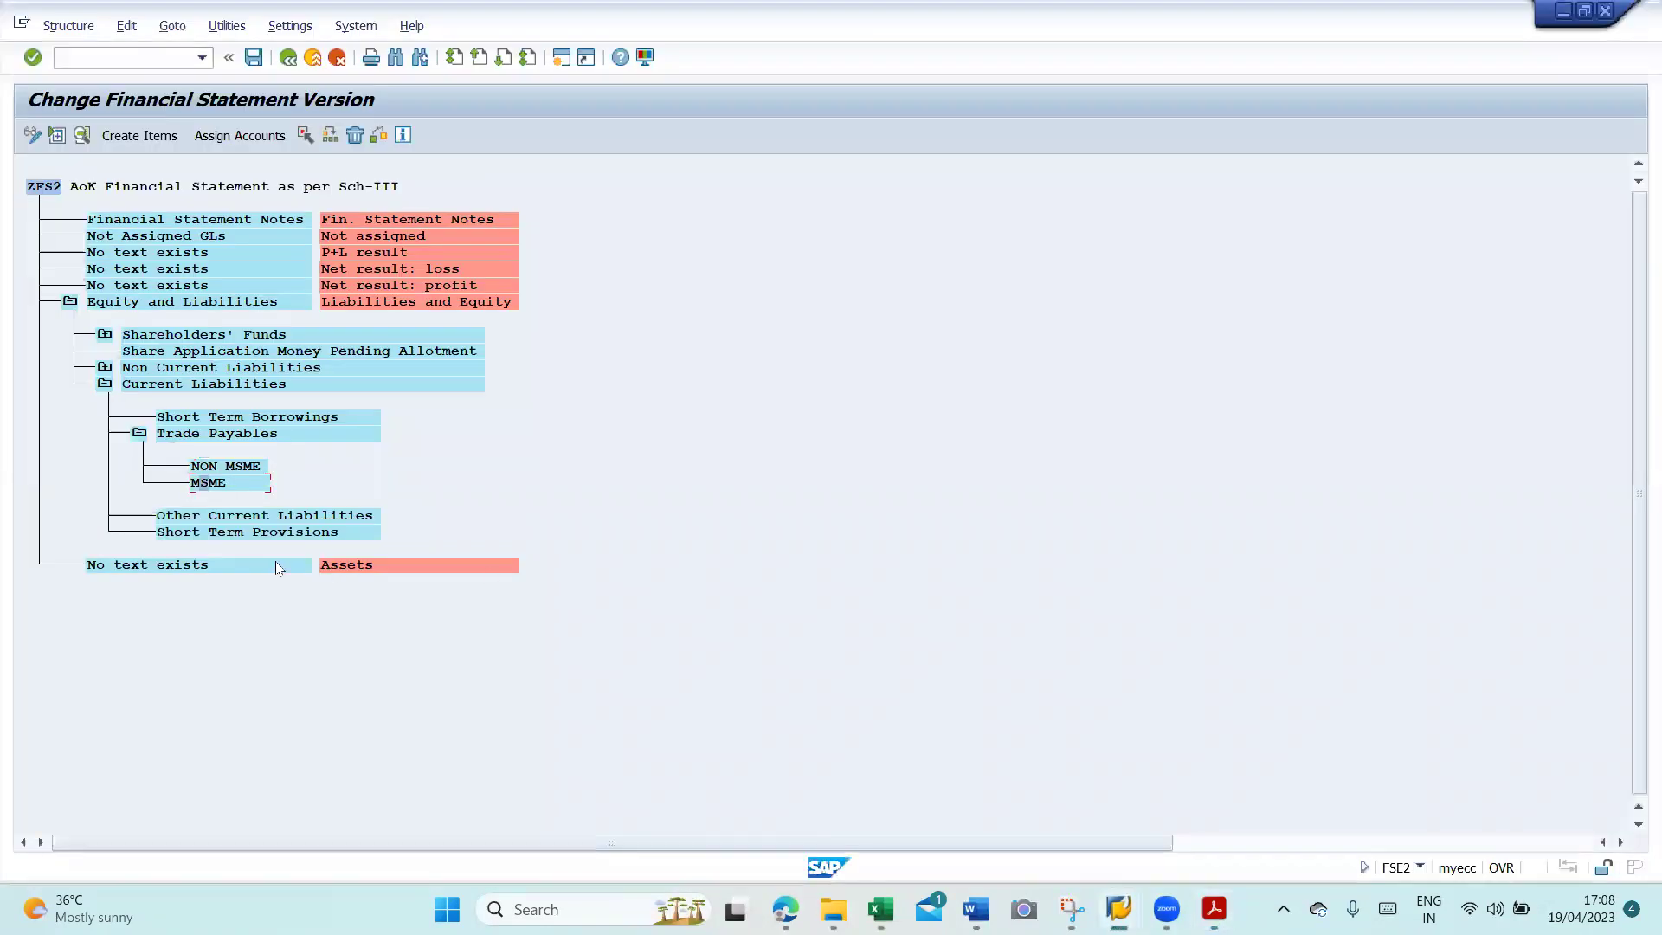
{"action": "left_click", "coordinate": [220, 490]}
{"action": "left_click", "coordinate": [194, 435]}
{"action": "left_click", "coordinate": [330, 137]}
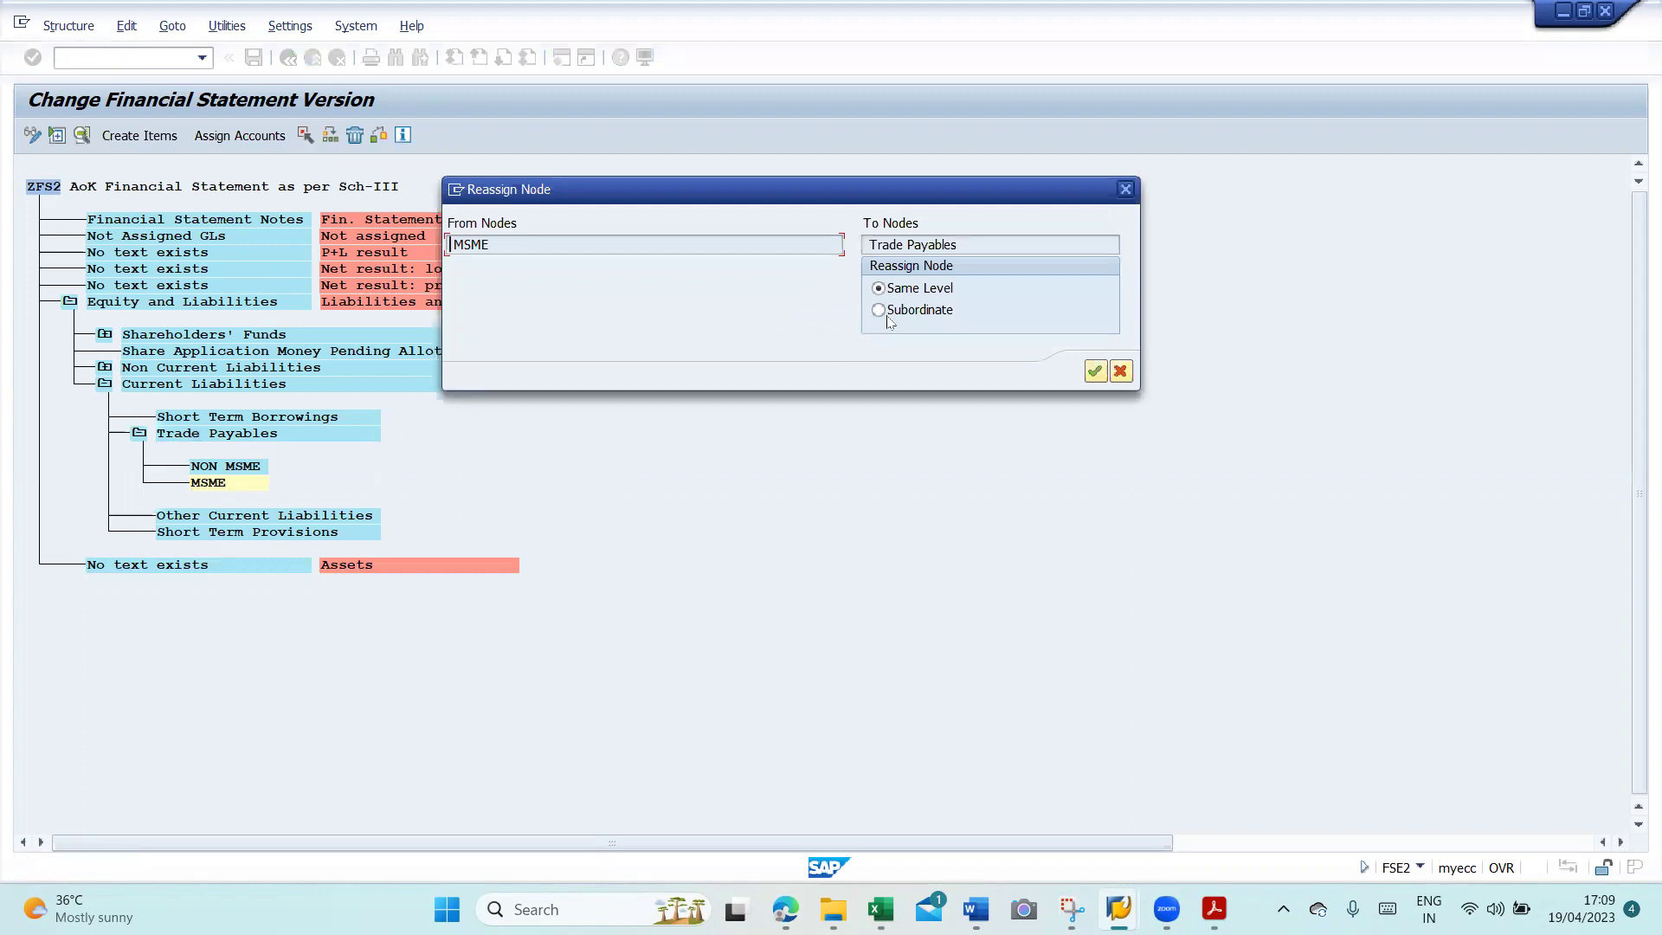
{"action": "left_click", "coordinate": [1095, 372]}
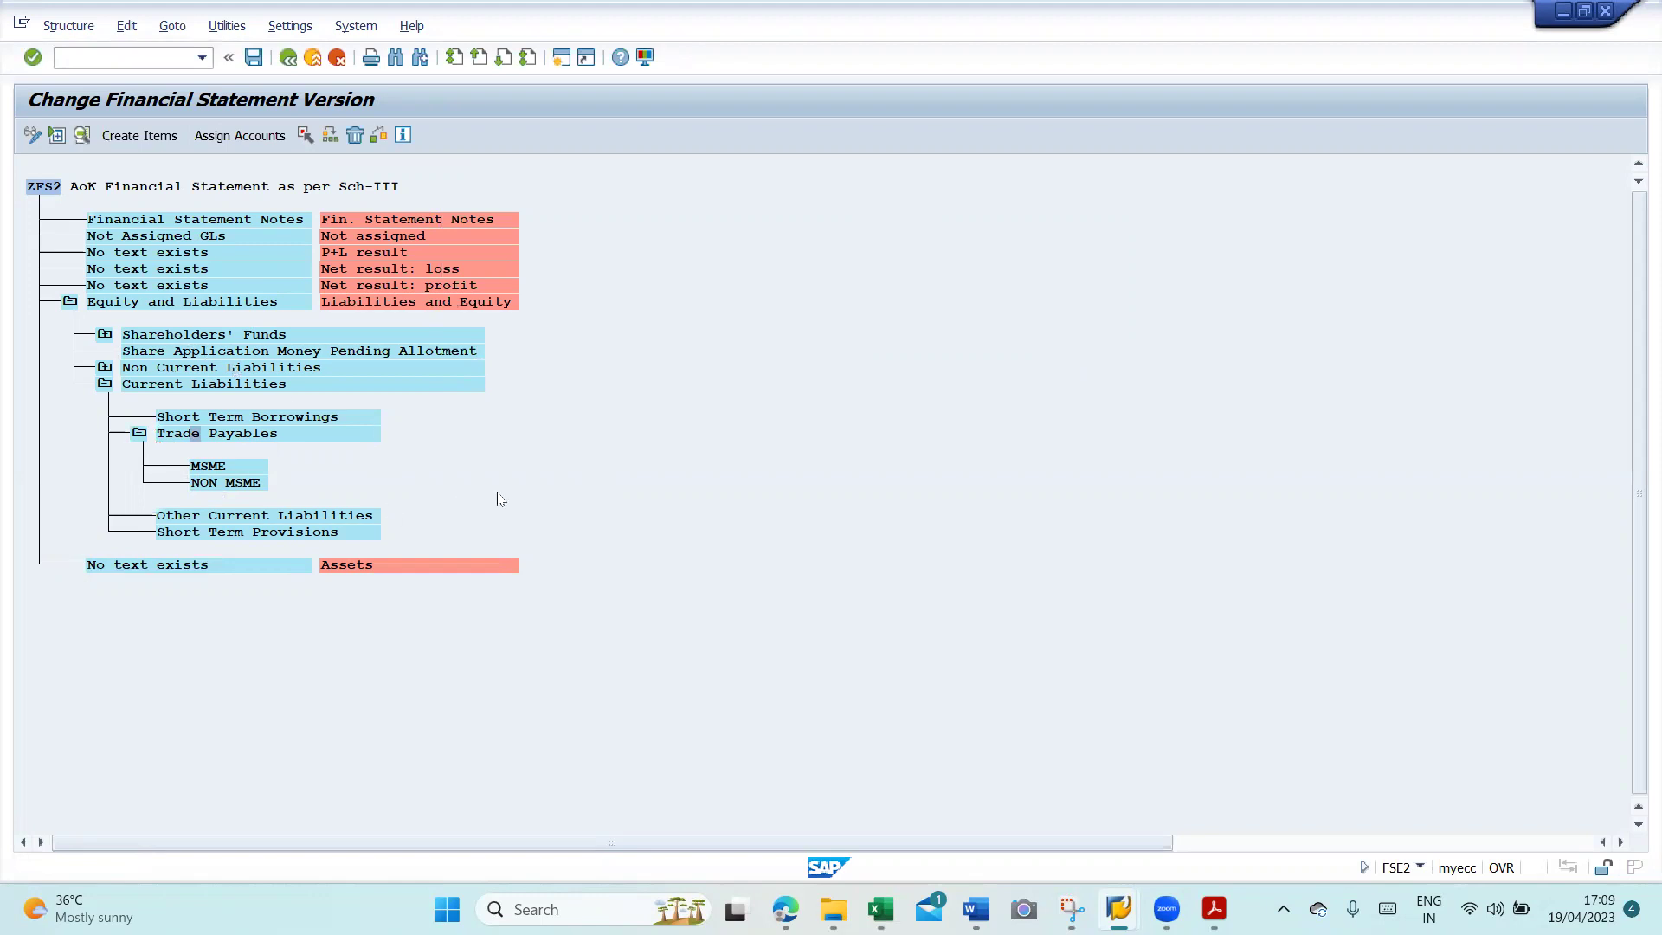
- Compare the item tree with the Schedule III PDF and examine its Assets section, including the entries under Non Current Assets
{"action": "key", "text": "alt+Tab"}
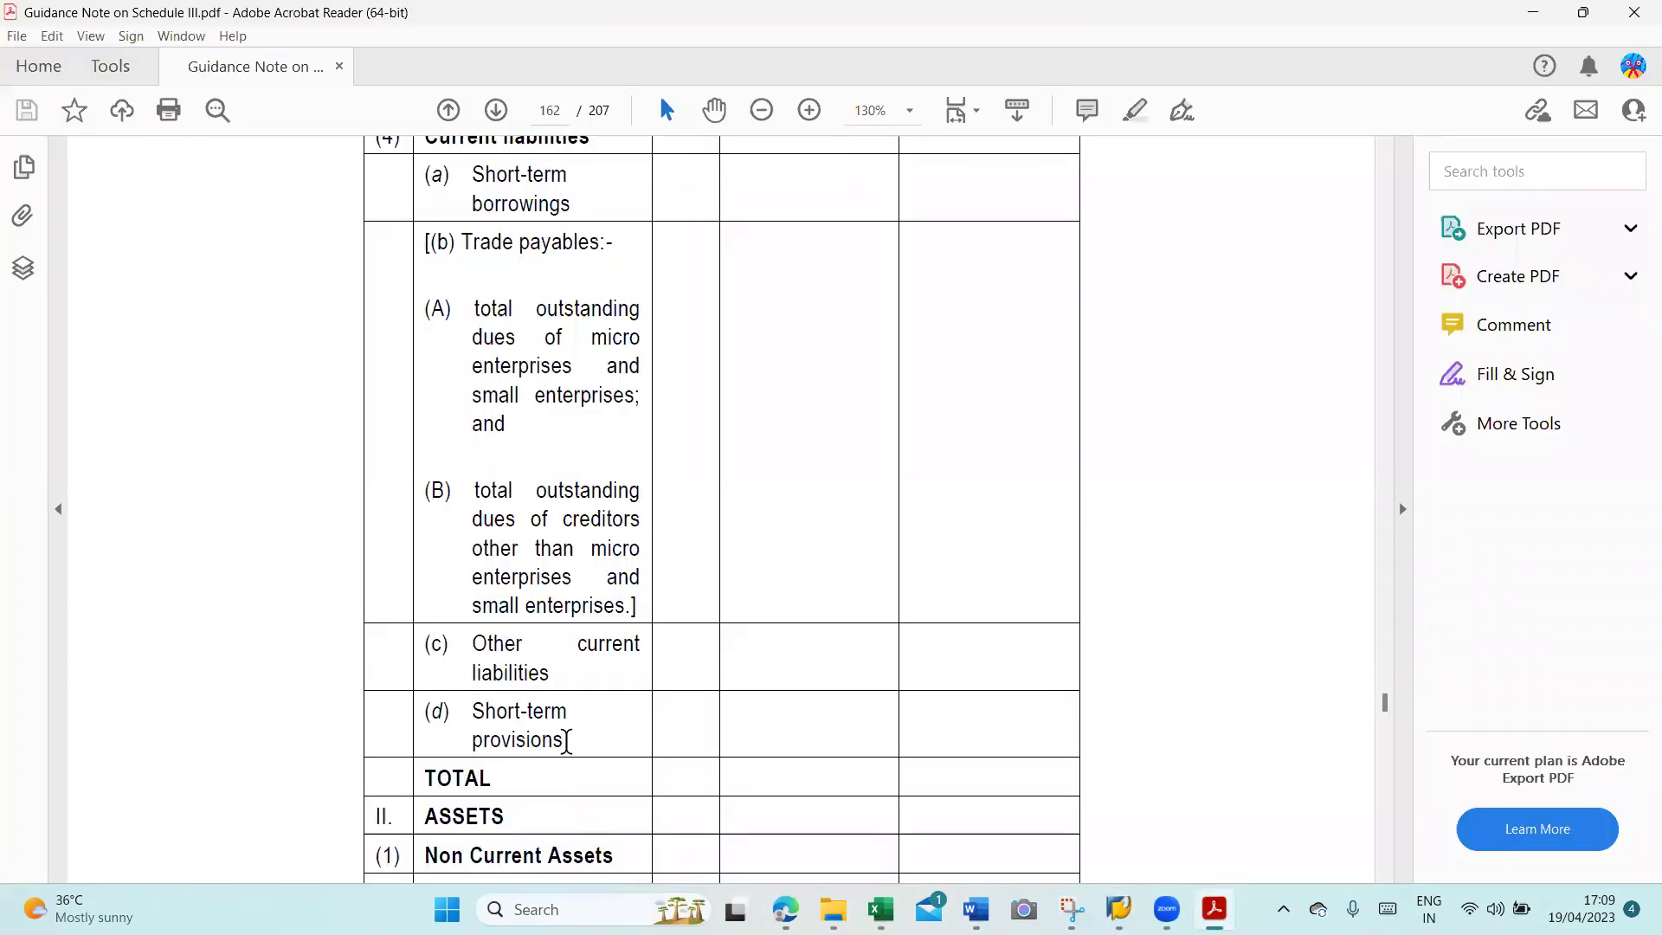
{"action": "key", "text": "alt+Tab"}
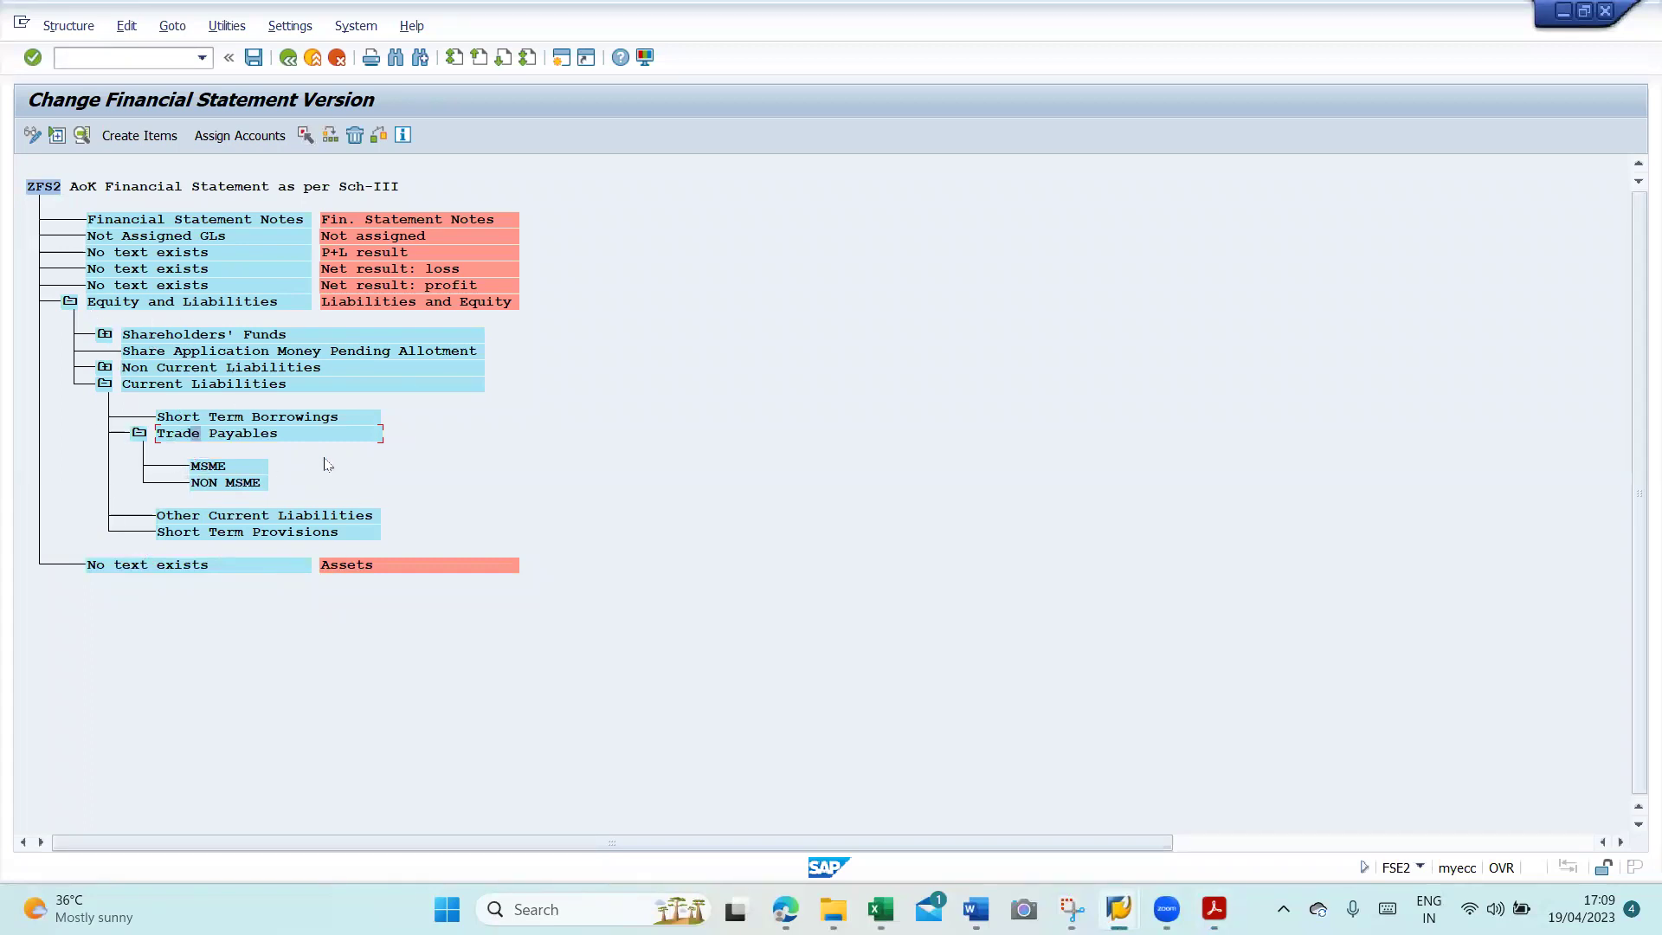
{"action": "left_click", "coordinate": [110, 566]}
{"action": "key", "text": "alt+Tab"}
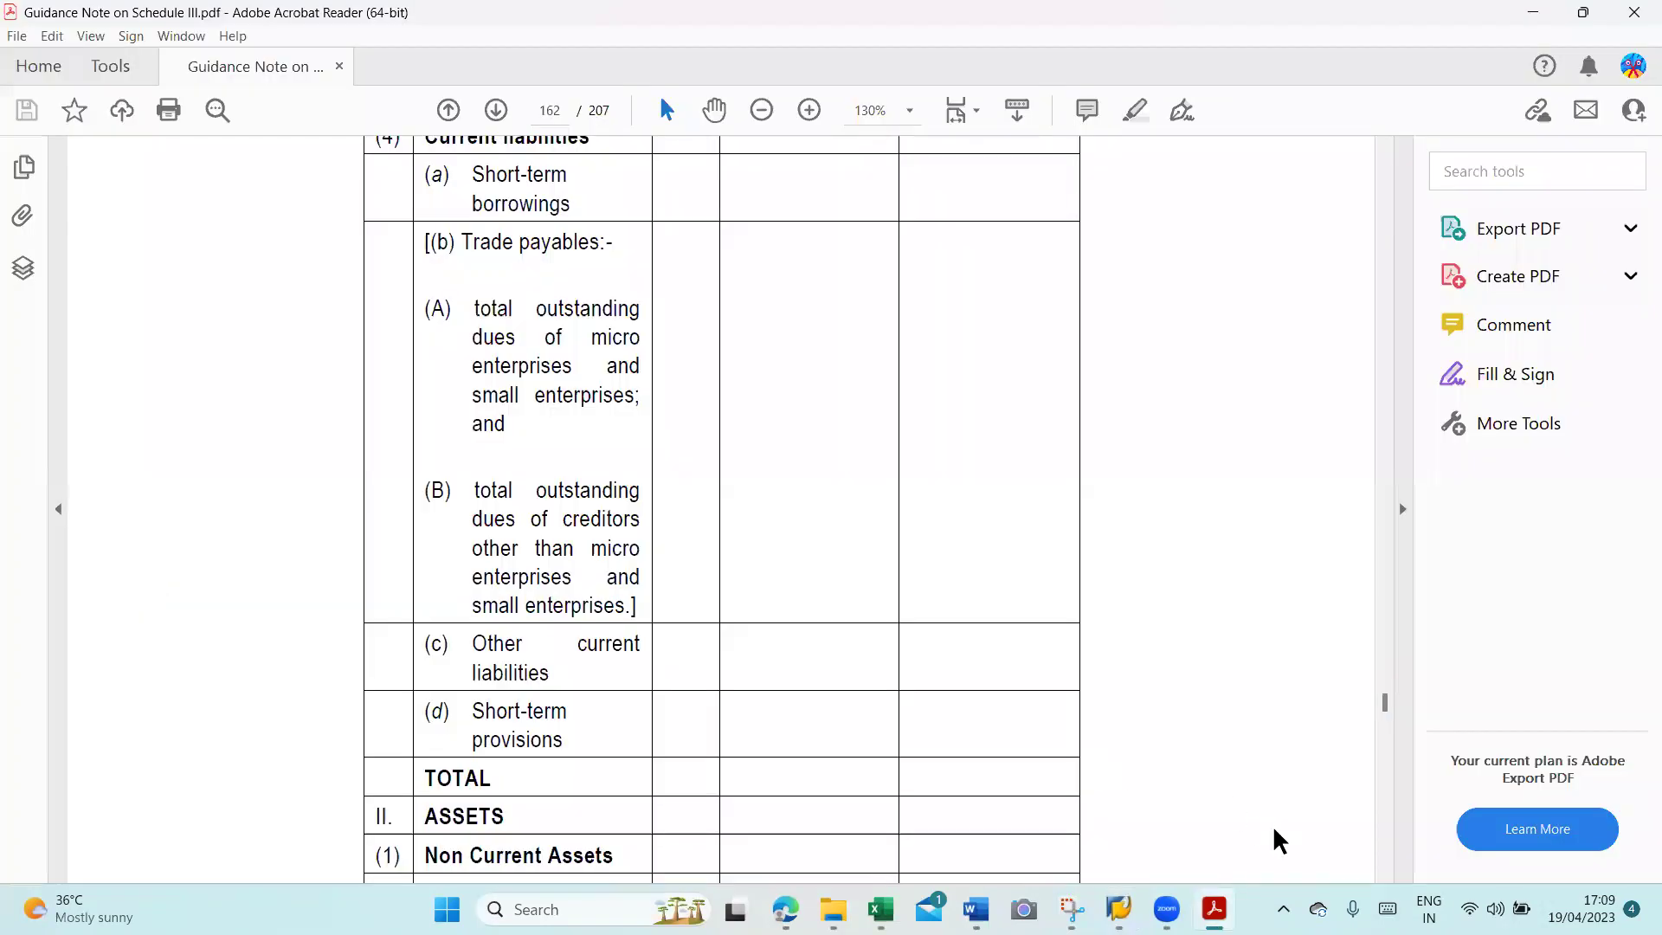
{"action": "scroll", "coordinate": [1385, 879], "scroll_direction": "down", "scroll_amount": 6}
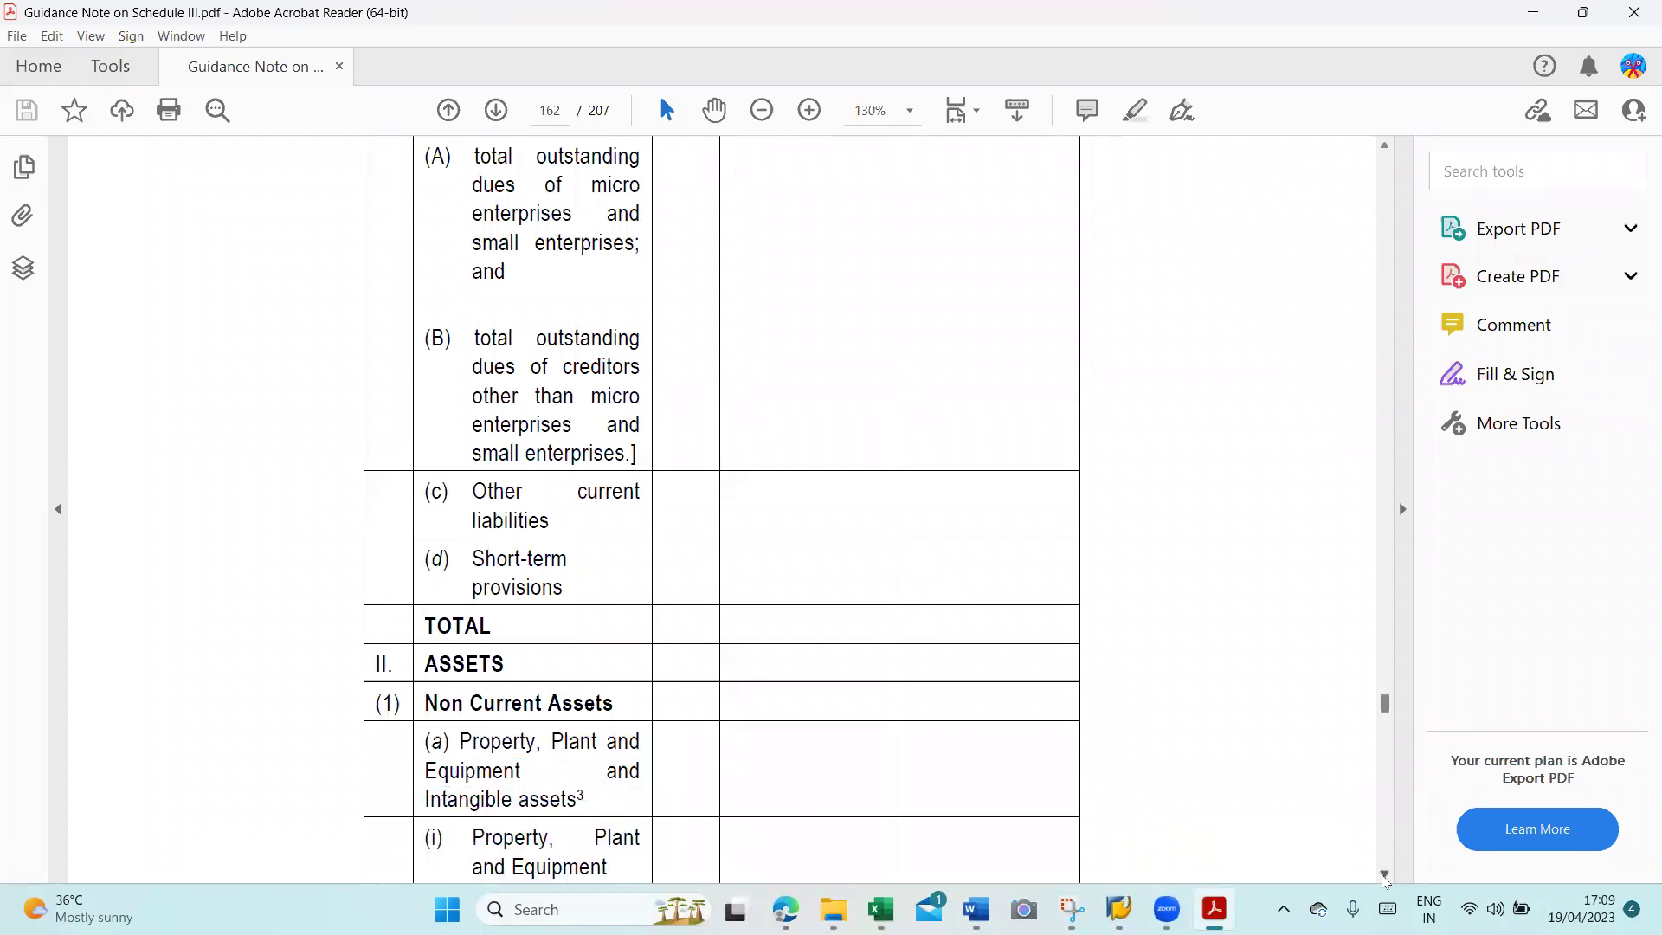
{"action": "scroll", "coordinate": [1386, 879], "scroll_direction": "down", "scroll_amount": 8}
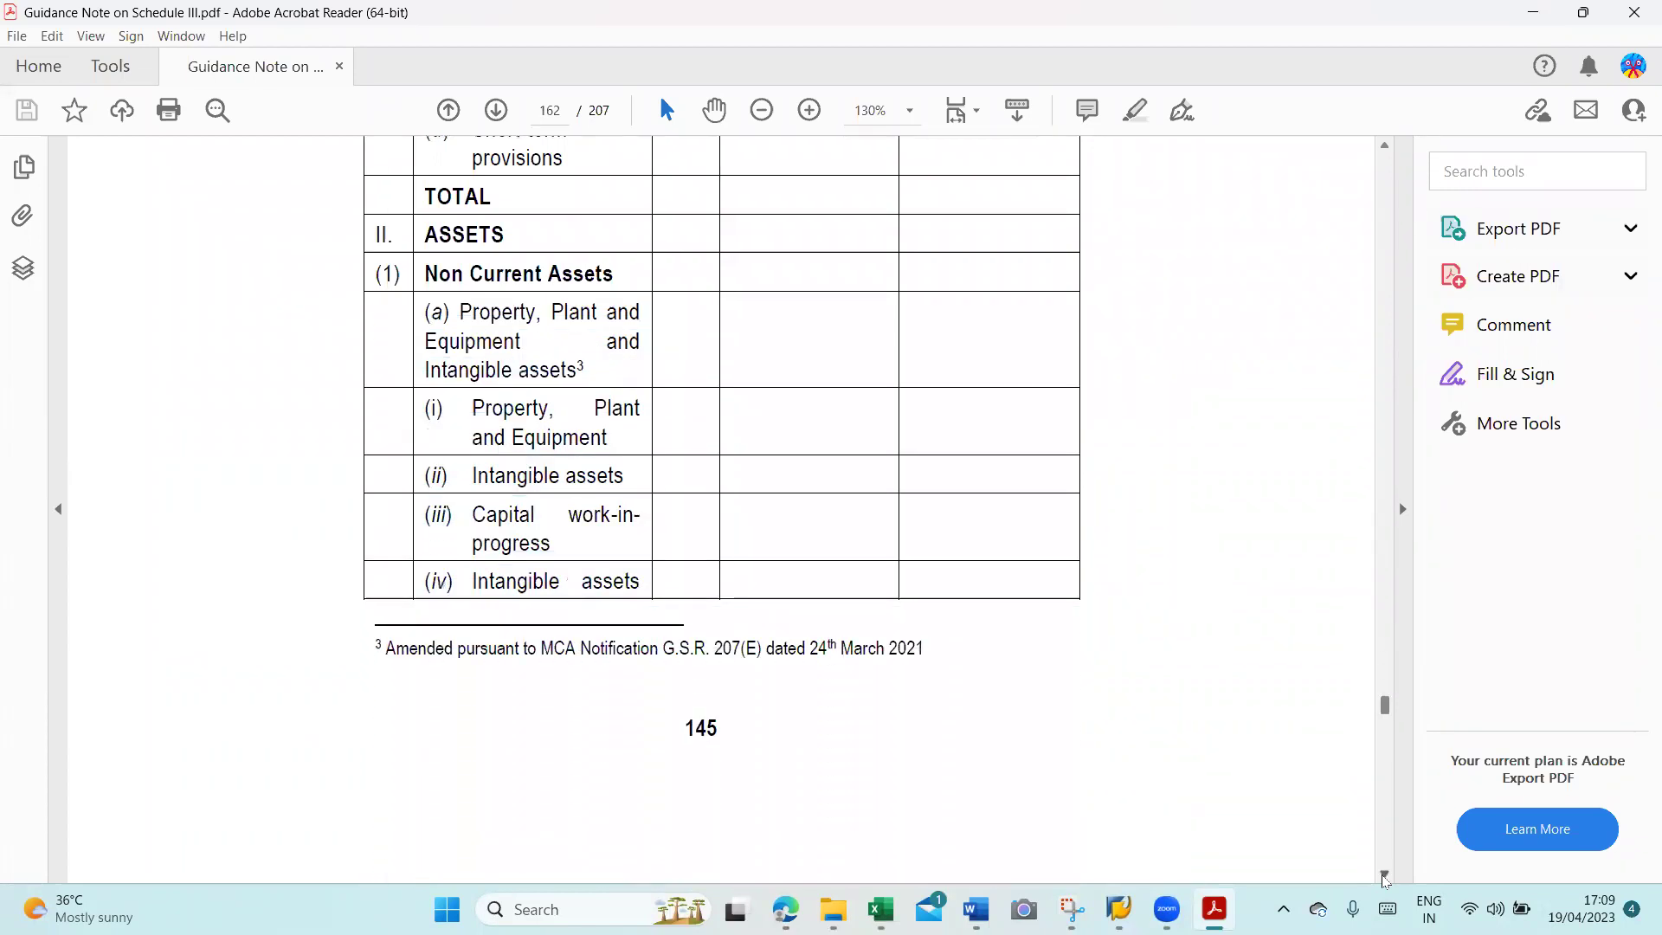
{"action": "scroll", "coordinate": [1385, 879], "scroll_direction": "down", "scroll_amount": 1}
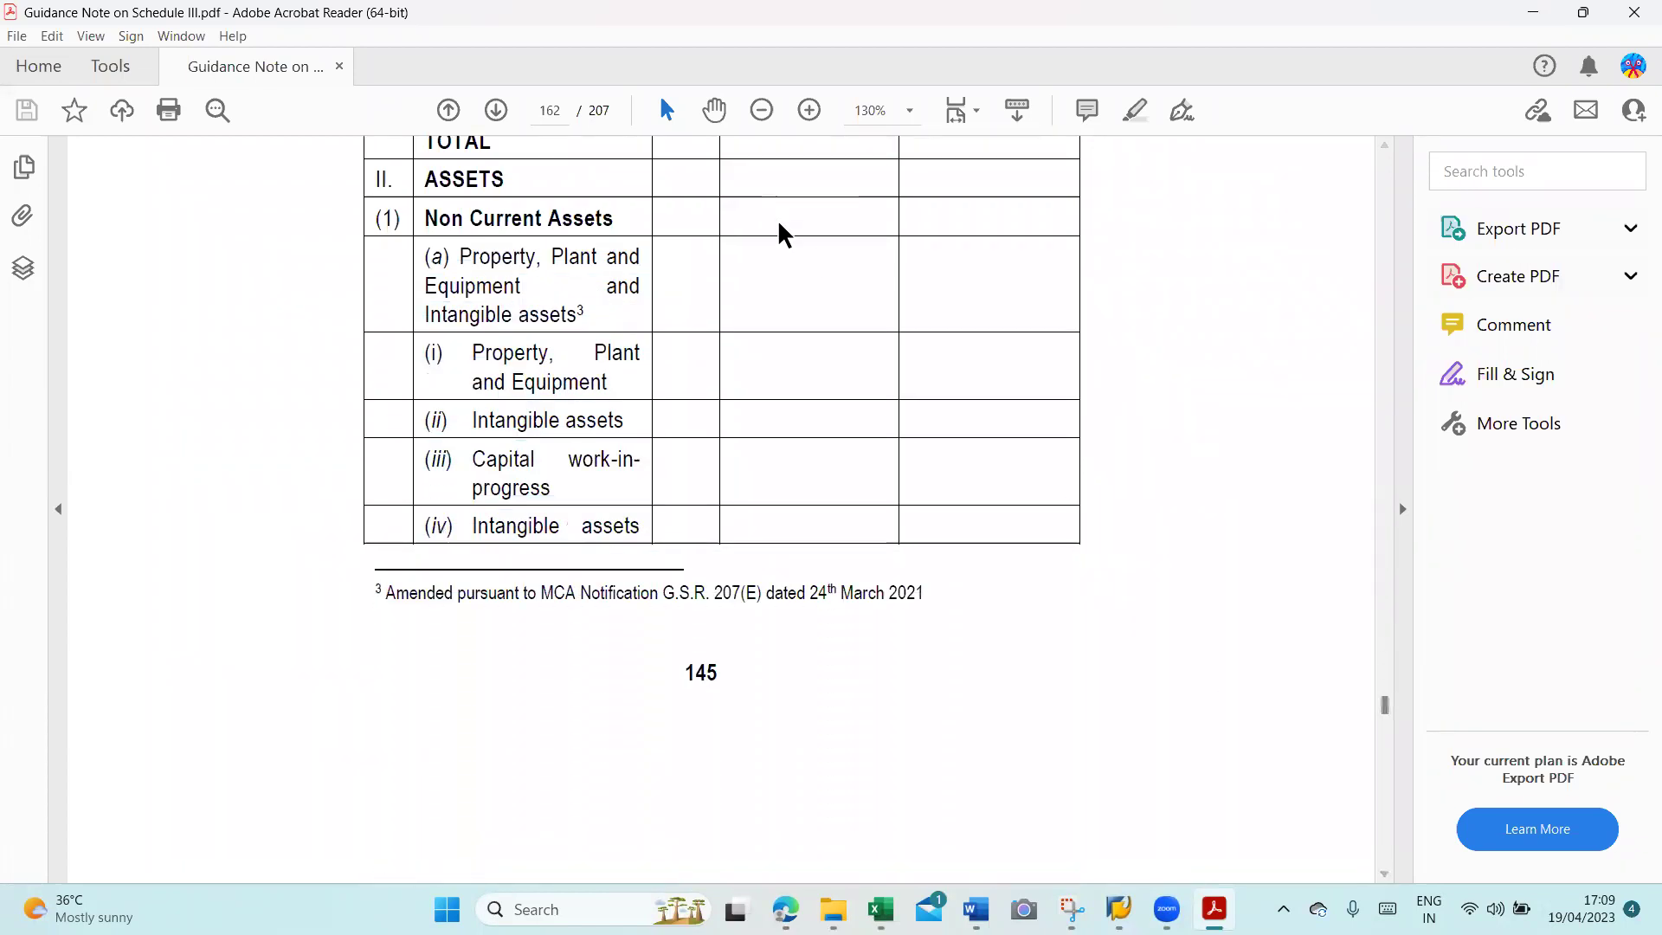
{"action": "key", "text": "alt+Tab"}
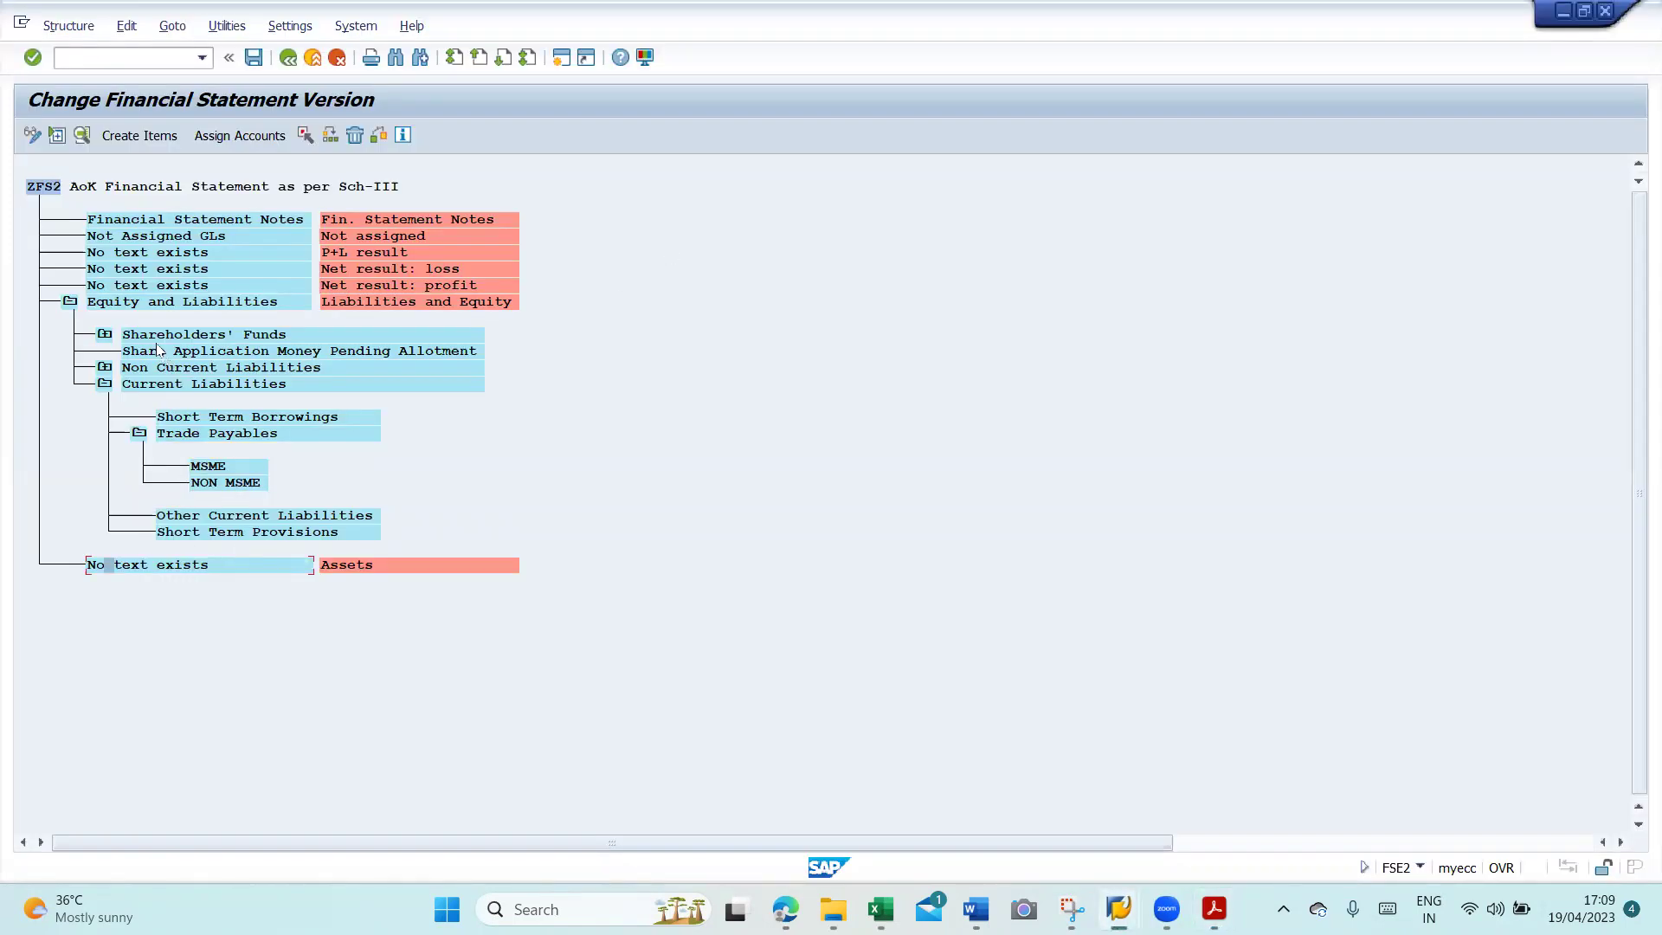
{"action": "key", "text": "alt+Tab"}
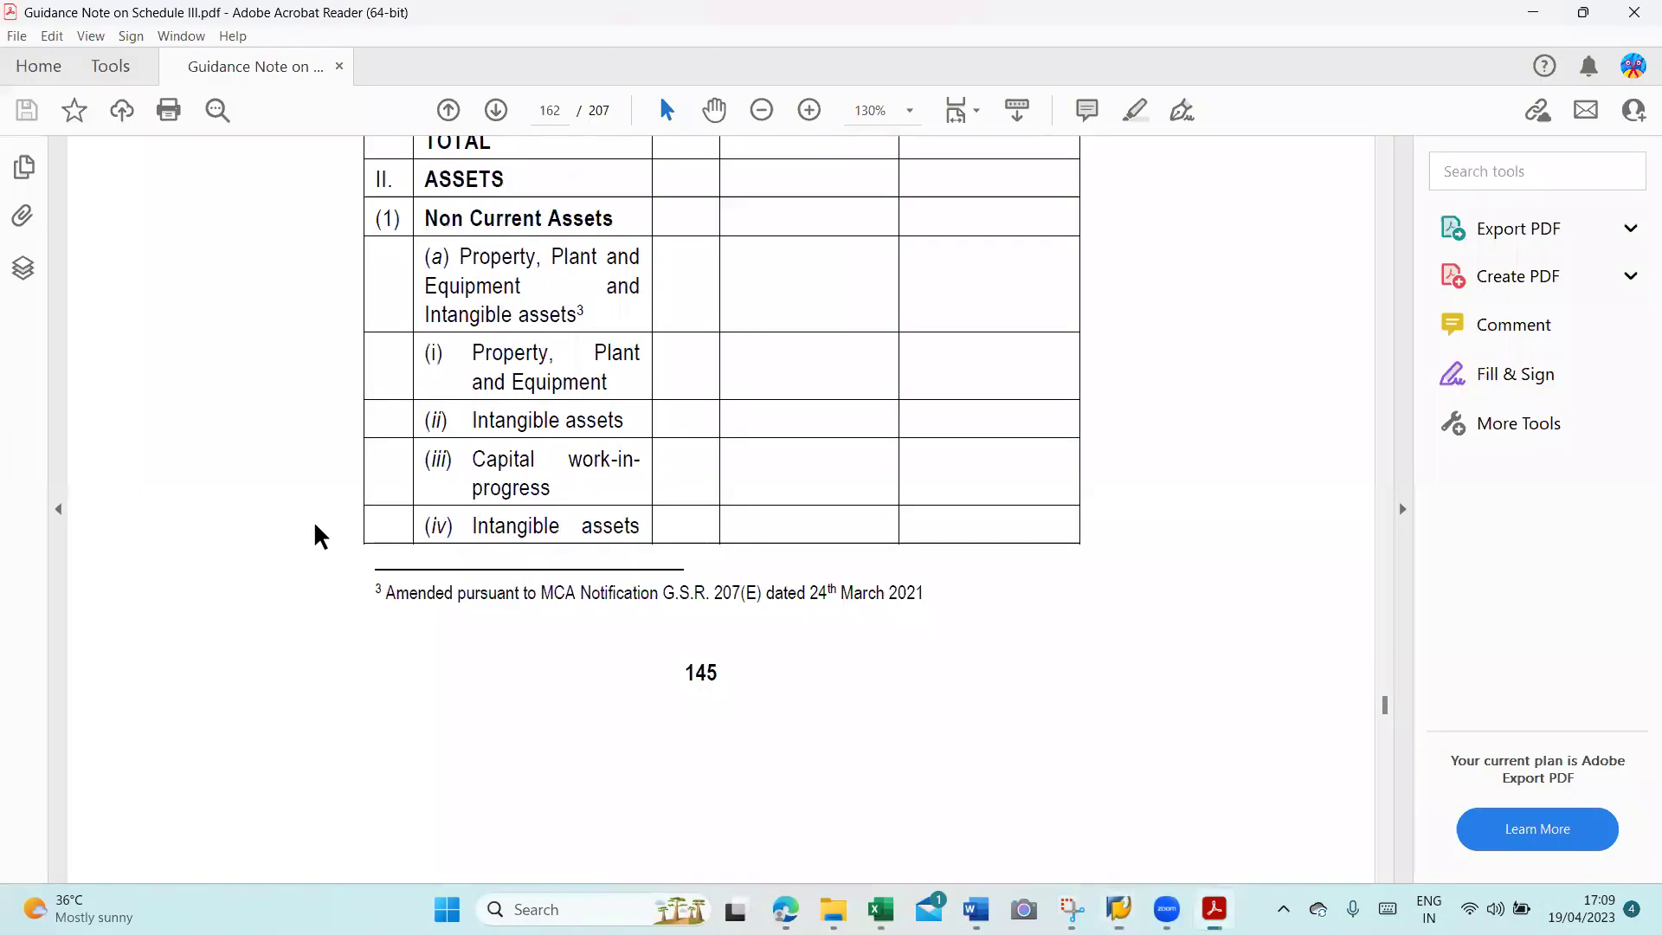
- Change the text of the untitled Assets item at the end of the tree to "Assets"
{"action": "key", "text": "alt+Tab"}
{"action": "double_click", "coordinate": [168, 567]}
{"action": "type", "text": "As"}
{"action": "key", "text": "Down"}
{"action": "key", "text": "Return"}
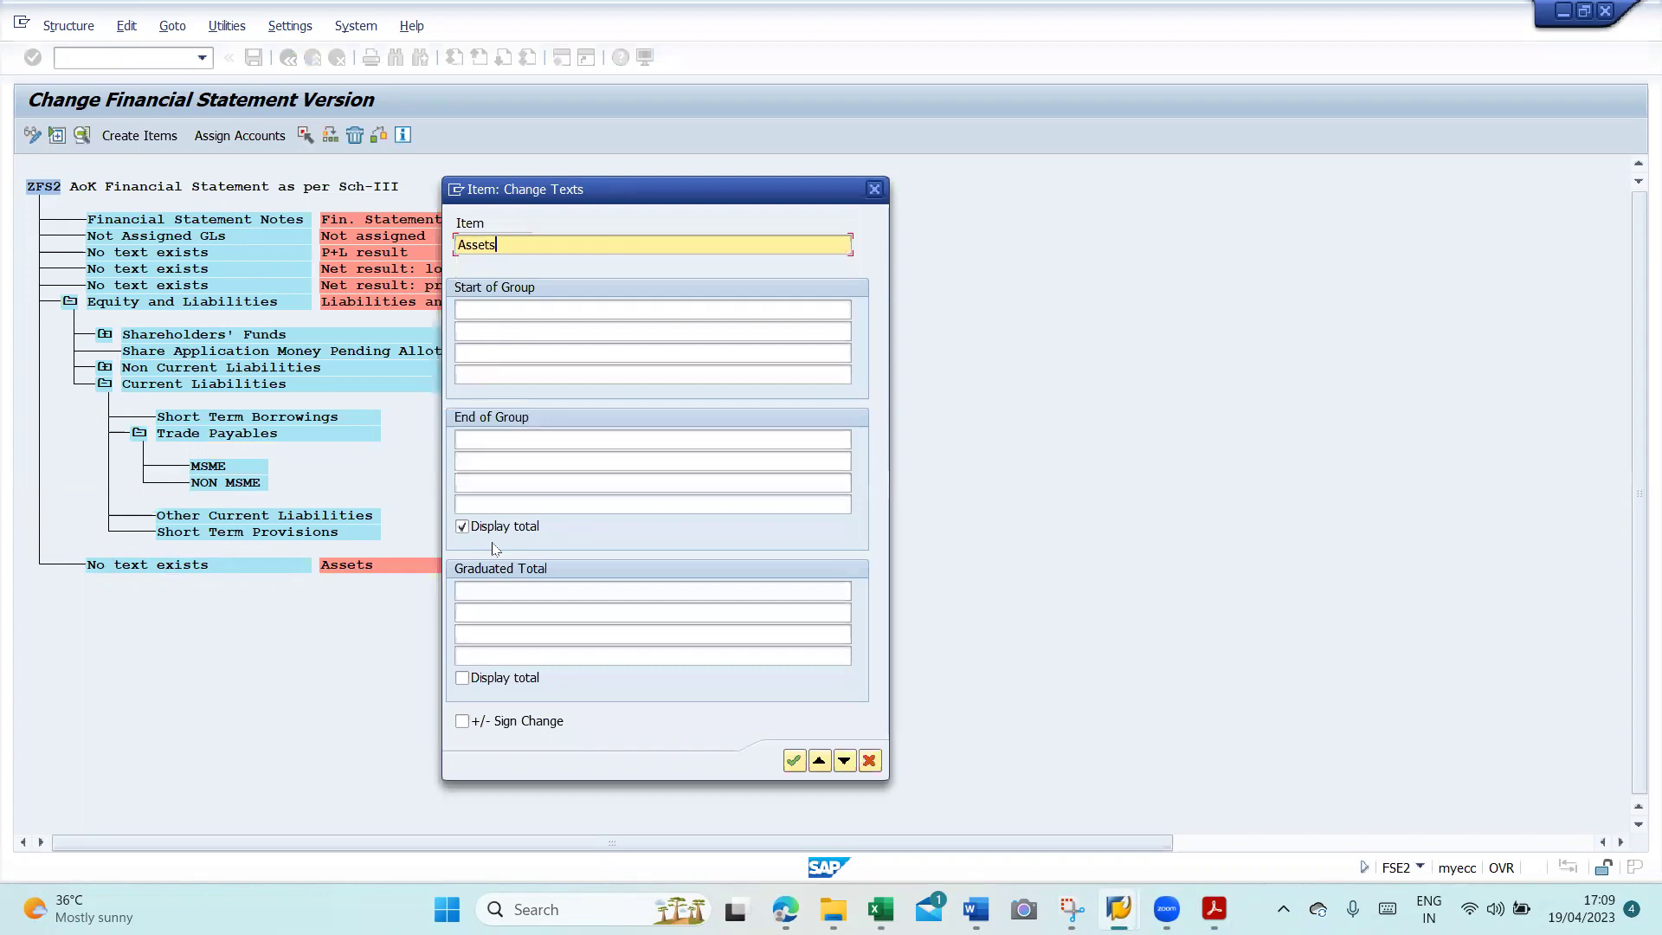
{"action": "left_click", "coordinate": [794, 761]}
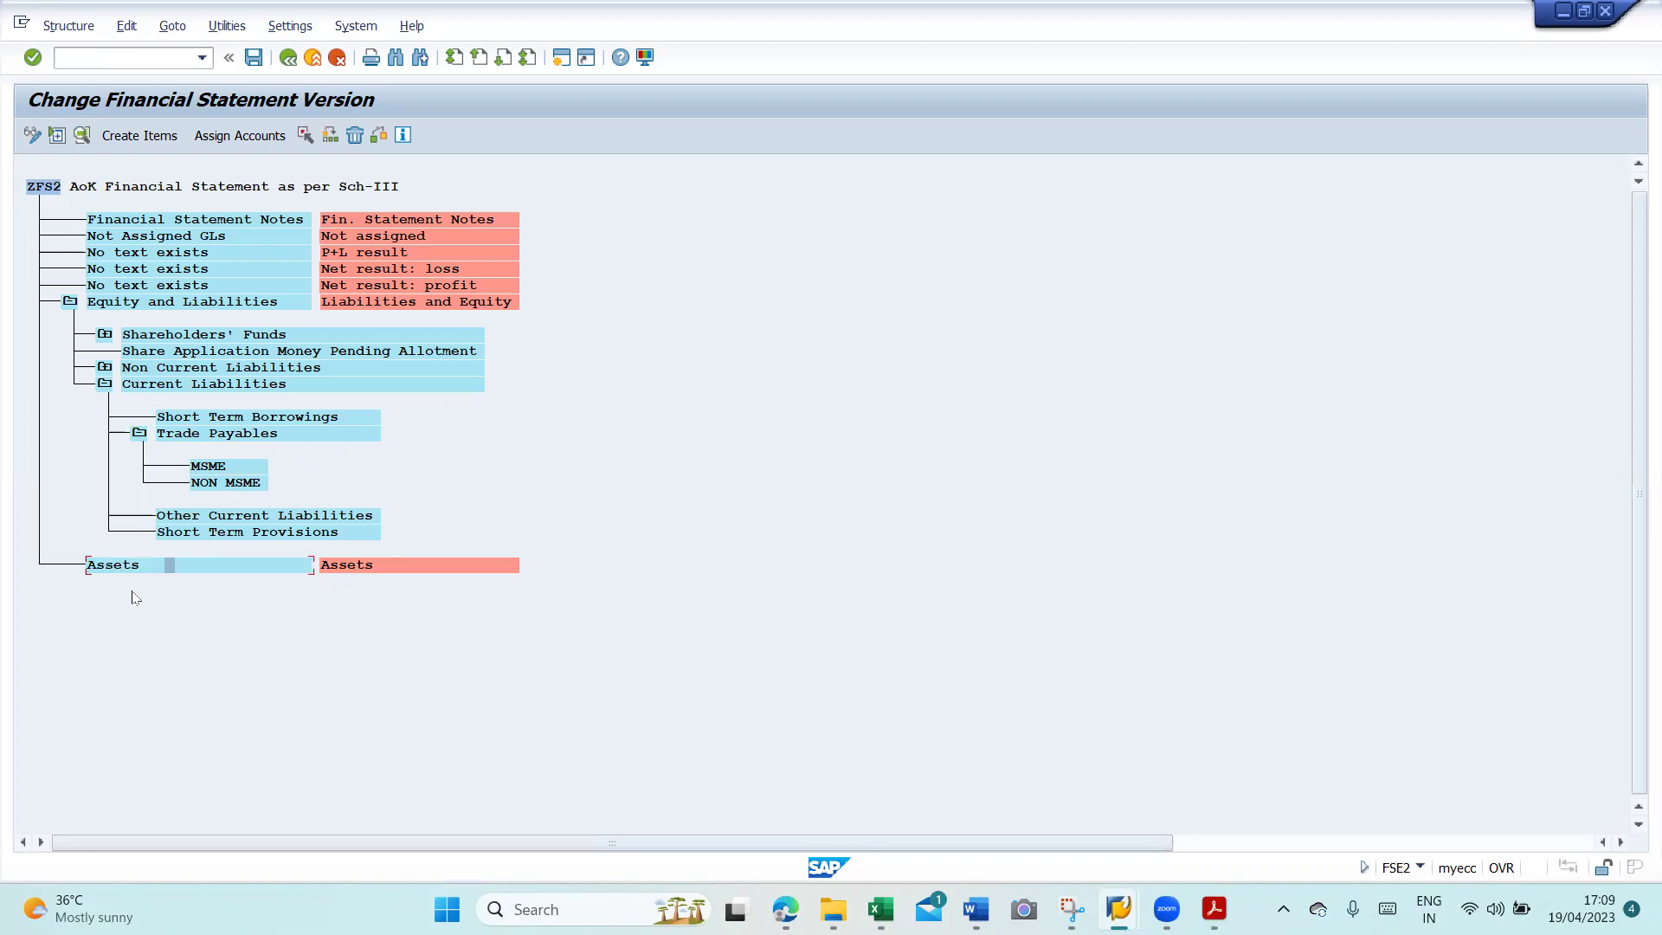
- Create "Non Current Assets" and "Current Assets" as subordinate items of Assets, following the Schedule III PDF
{"action": "left_click", "coordinate": [112, 568]}
{"action": "key", "text": "alt+Tab"}
{"action": "key", "text": "alt+Tab"}
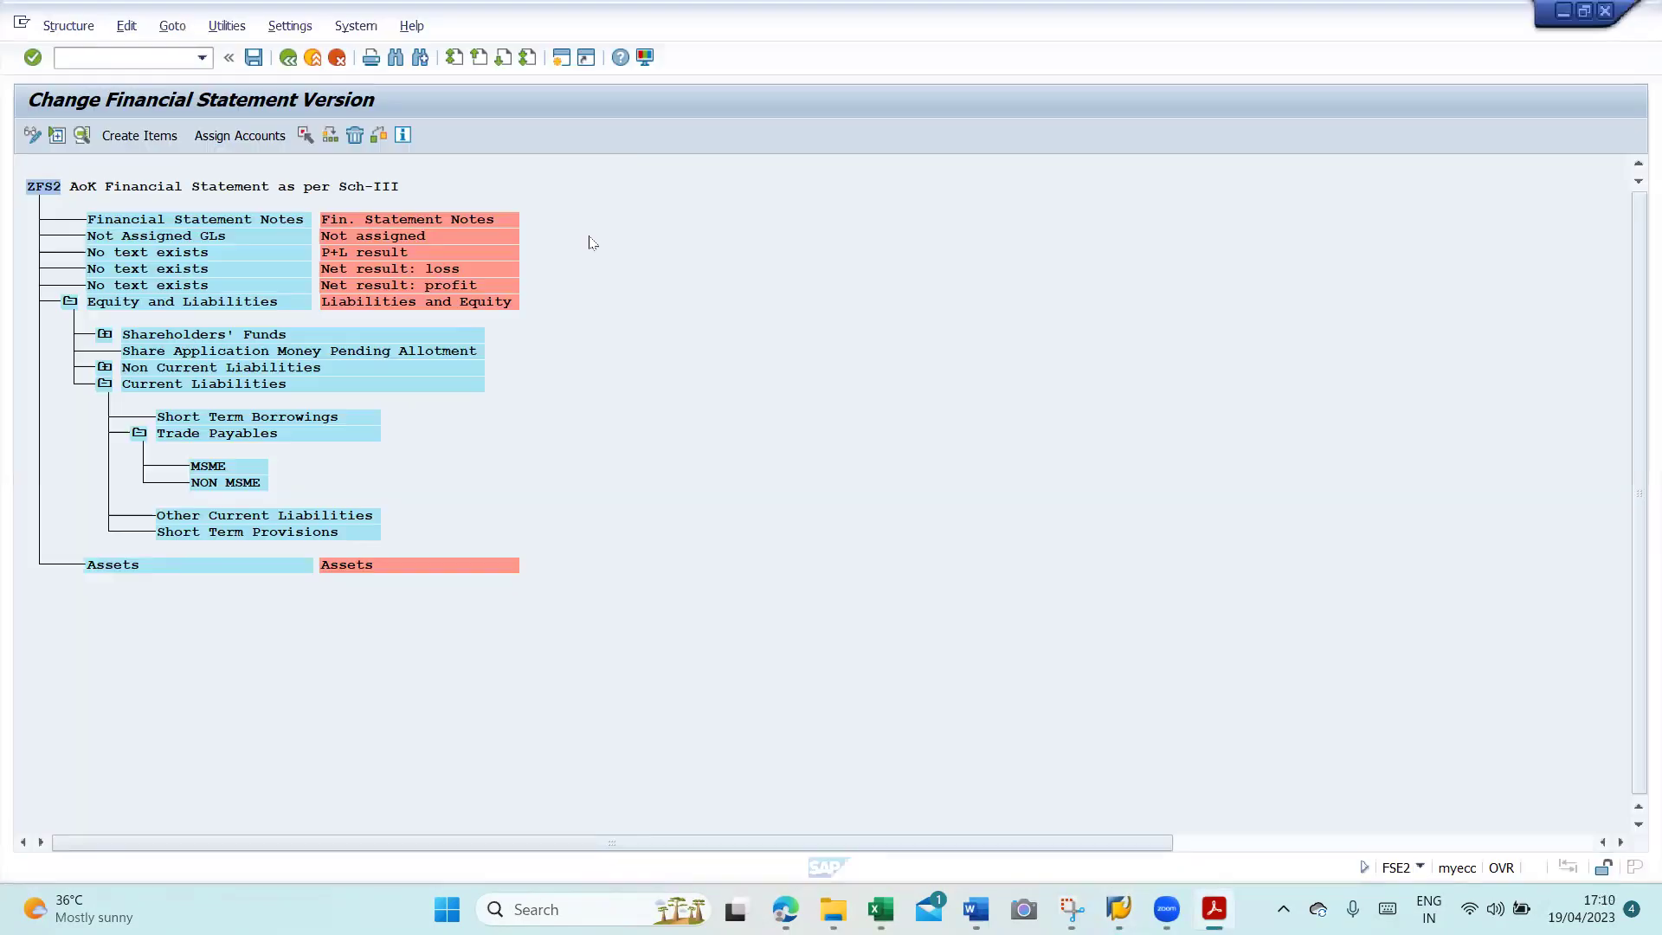
{"action": "left_click", "coordinate": [138, 136]}
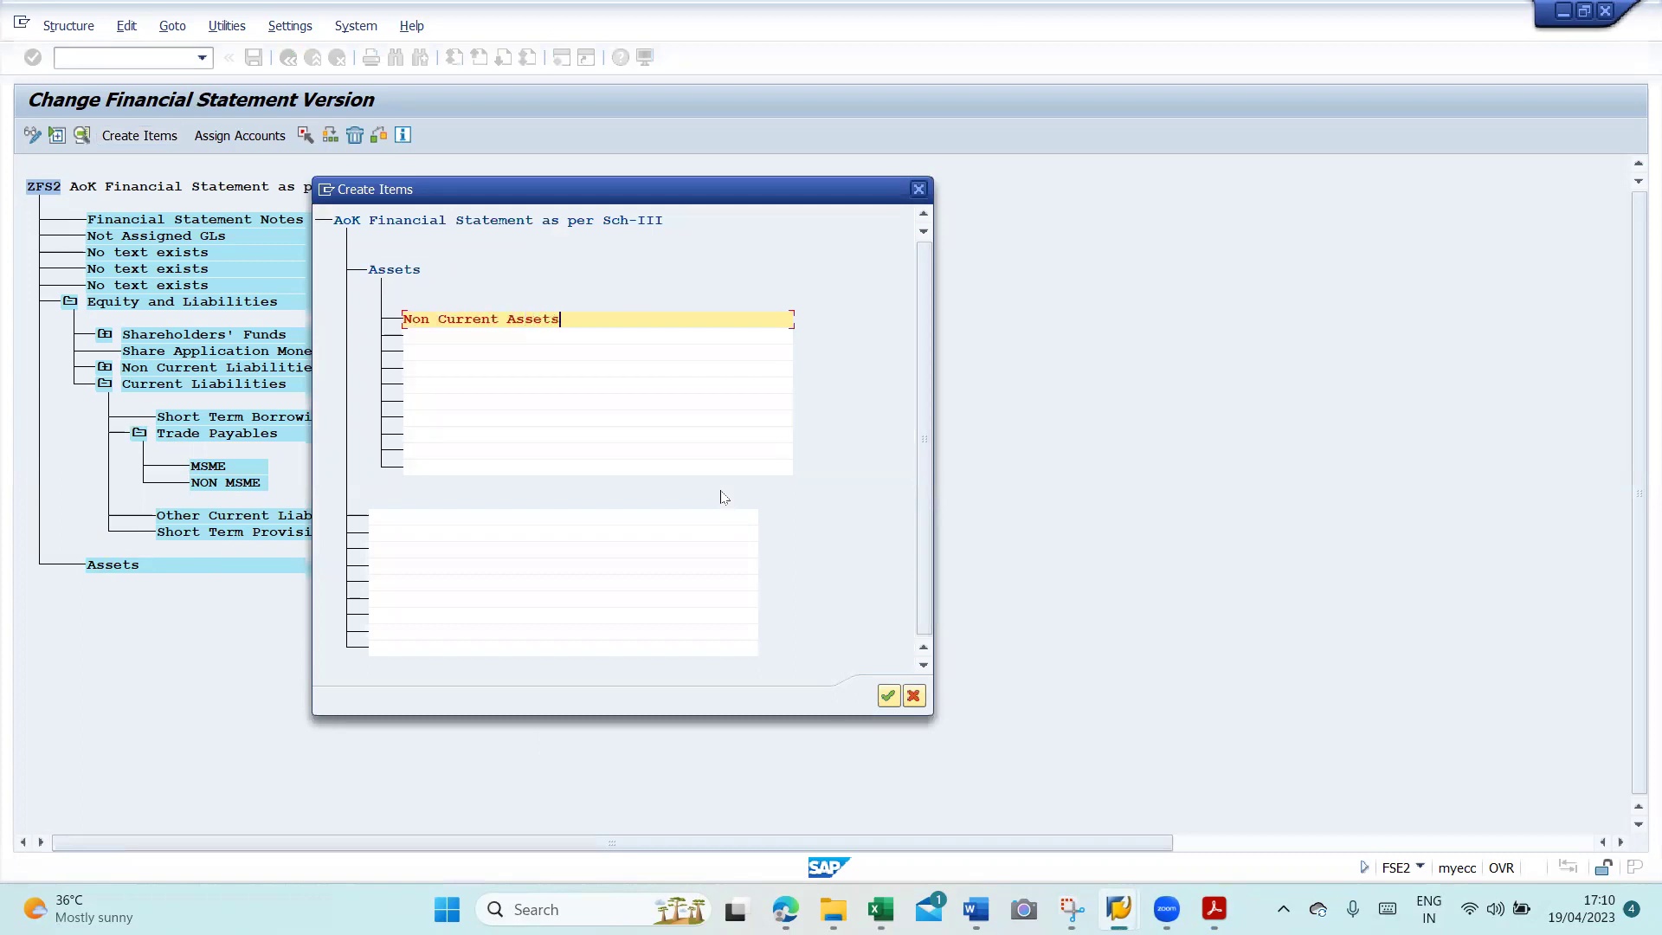
{"action": "key", "text": "alt+Tab"}
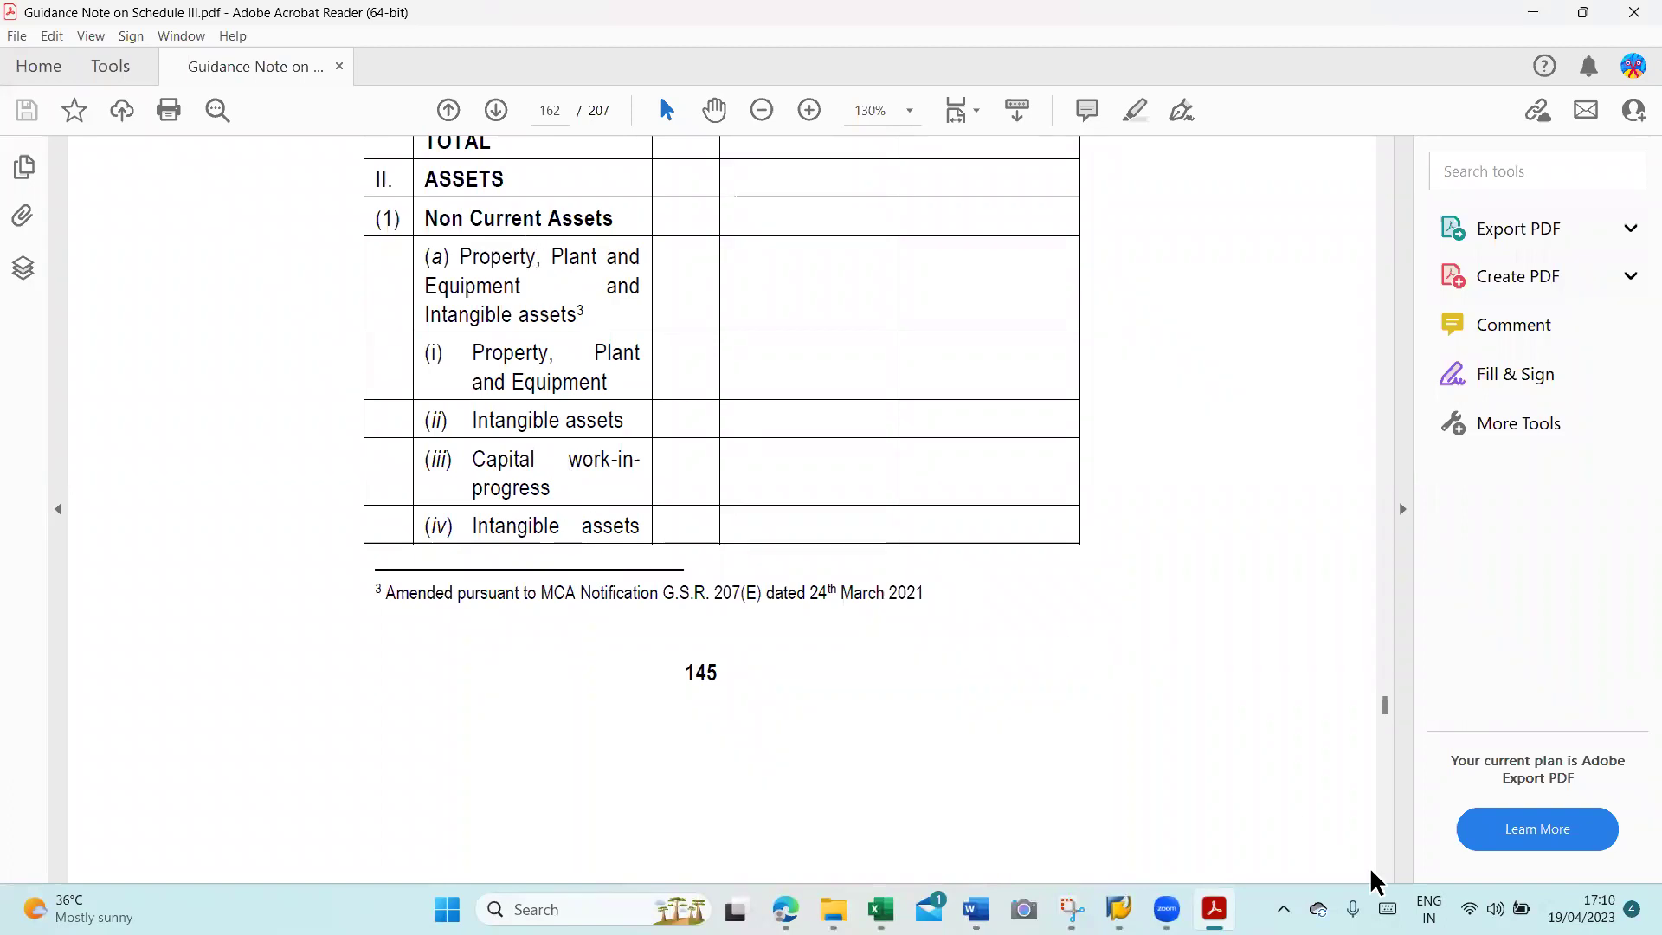
{"action": "scroll", "coordinate": [1387, 877], "scroll_direction": "down", "scroll_amount": 5}
{"action": "scroll", "coordinate": [1388, 877], "scroll_direction": "down", "scroll_amount": 3}
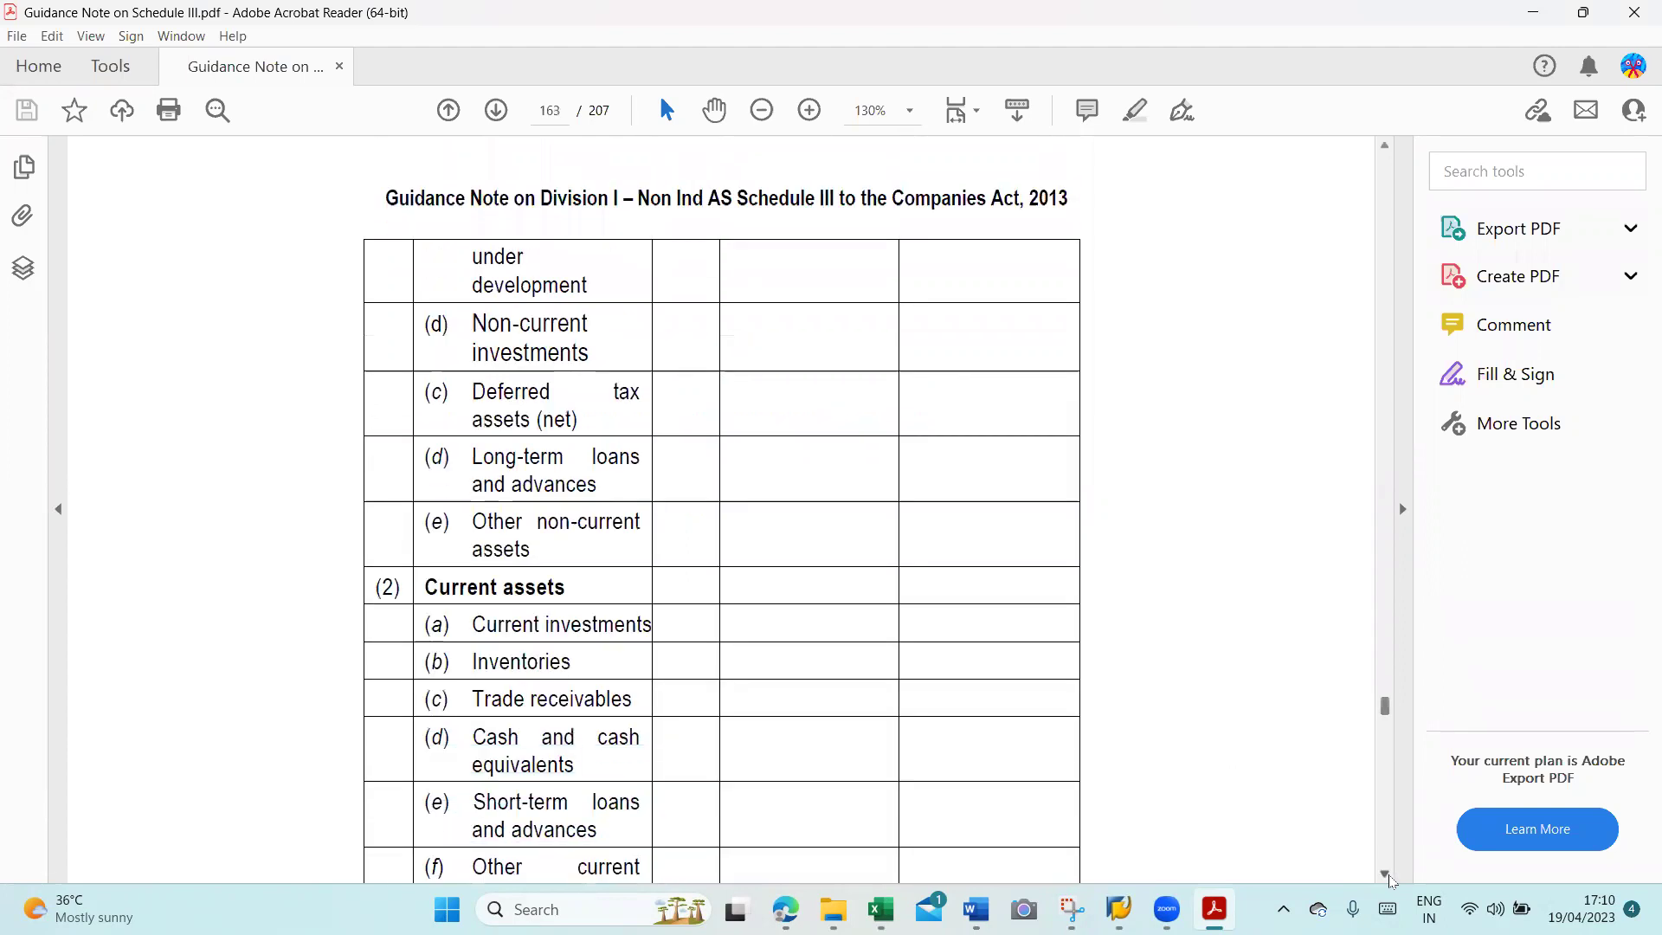
{"action": "key", "text": "alt+Tab"}
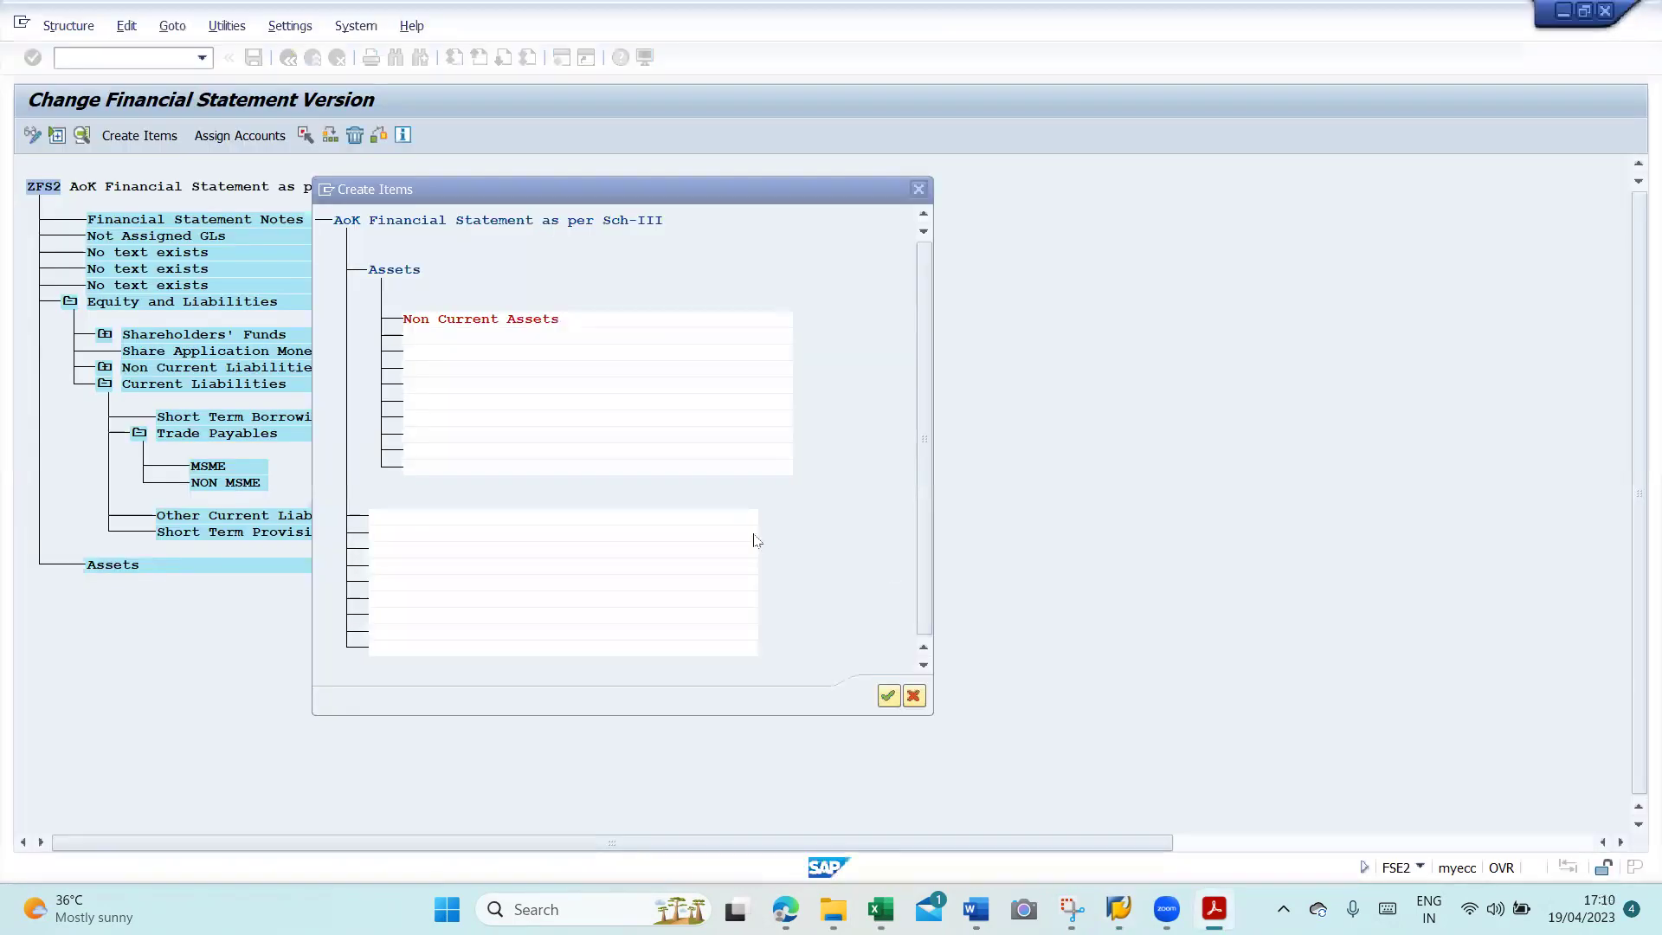
{"action": "left_click", "coordinate": [435, 337]}
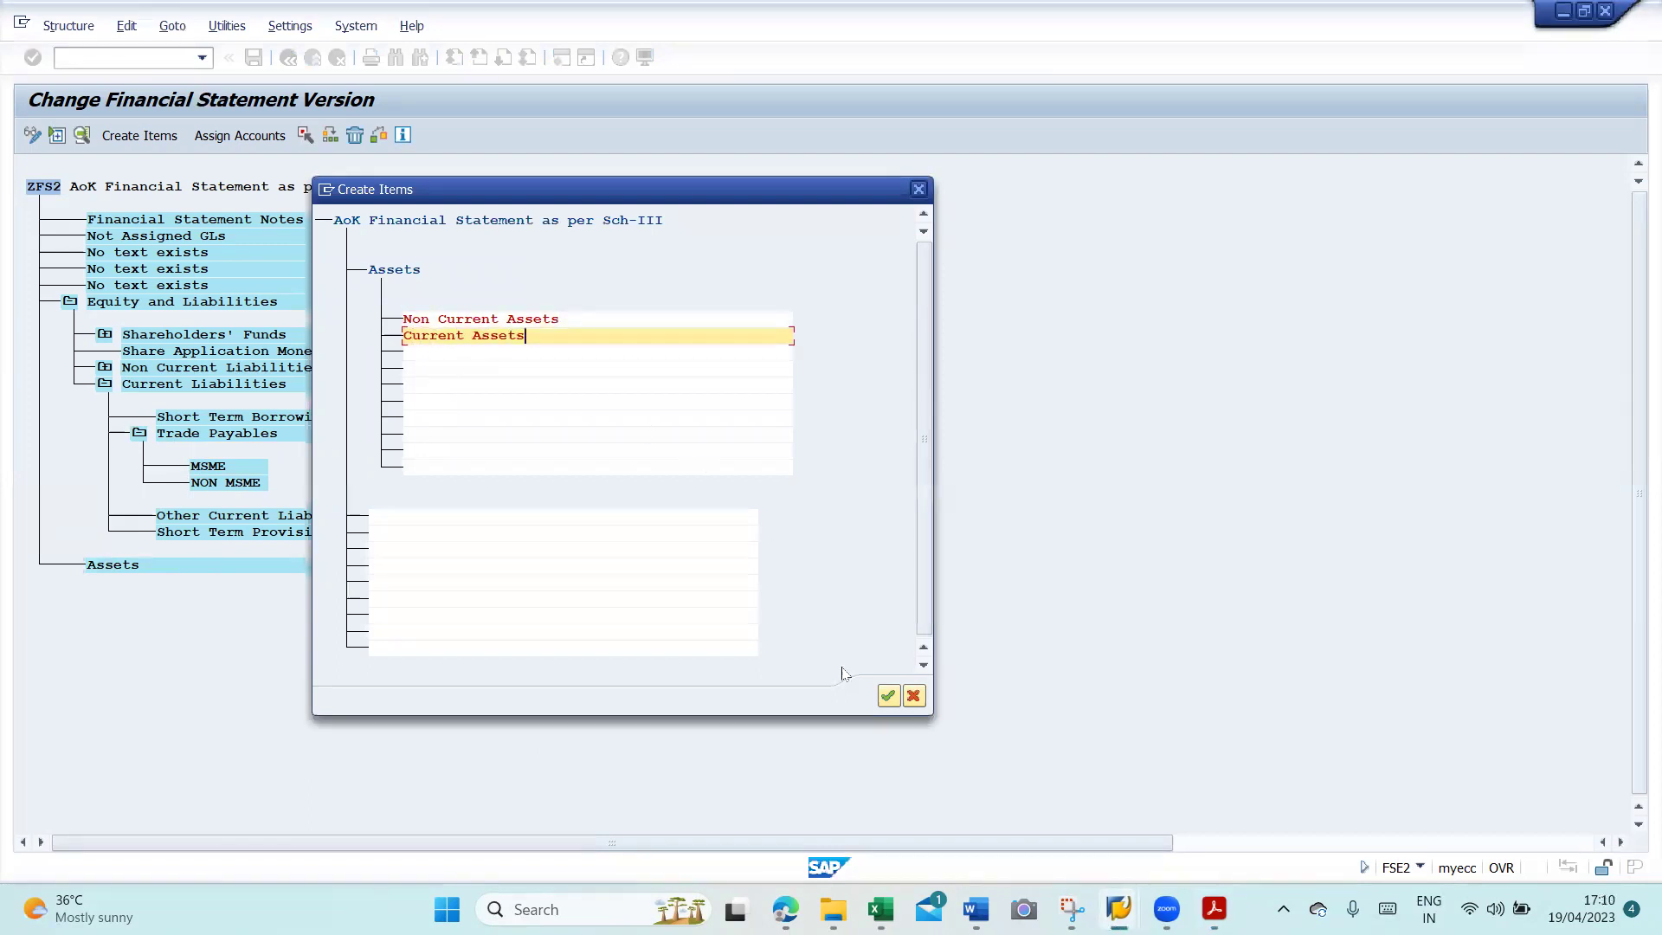
{"action": "left_click", "coordinate": [888, 696]}
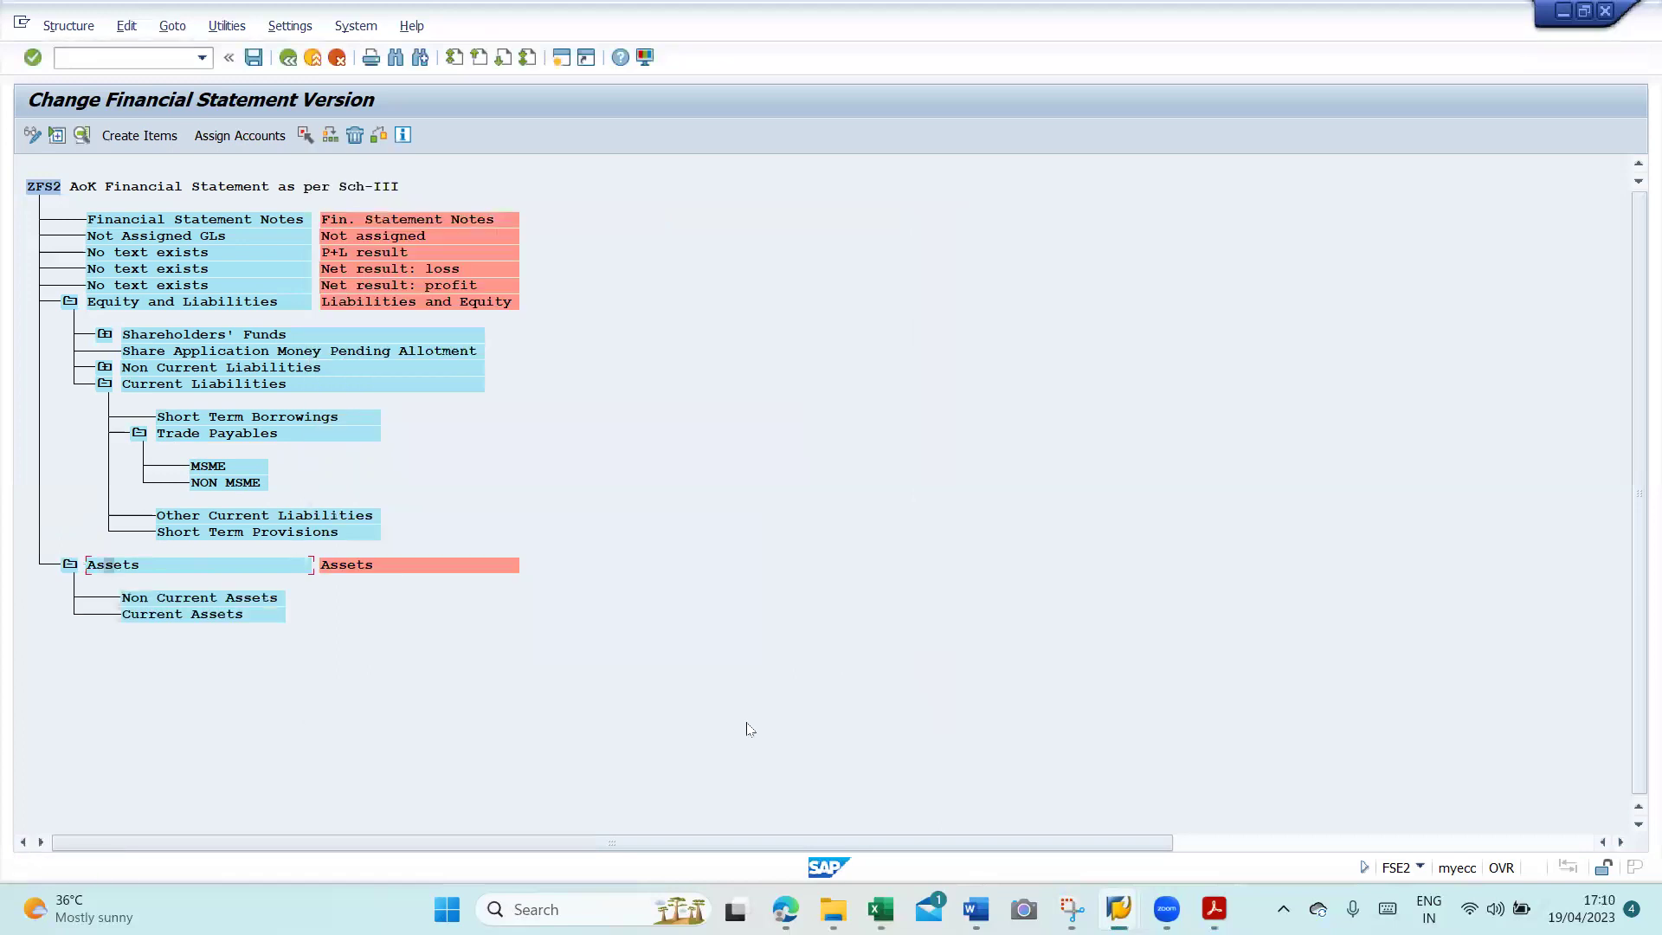
- Start creating subordinate items for Non Current Assets and add "Property, Plant and Equipment and Intangible" from the PDF as the first one
{"action": "left_click", "coordinate": [146, 603]}
{"action": "left_click", "coordinate": [139, 136]}
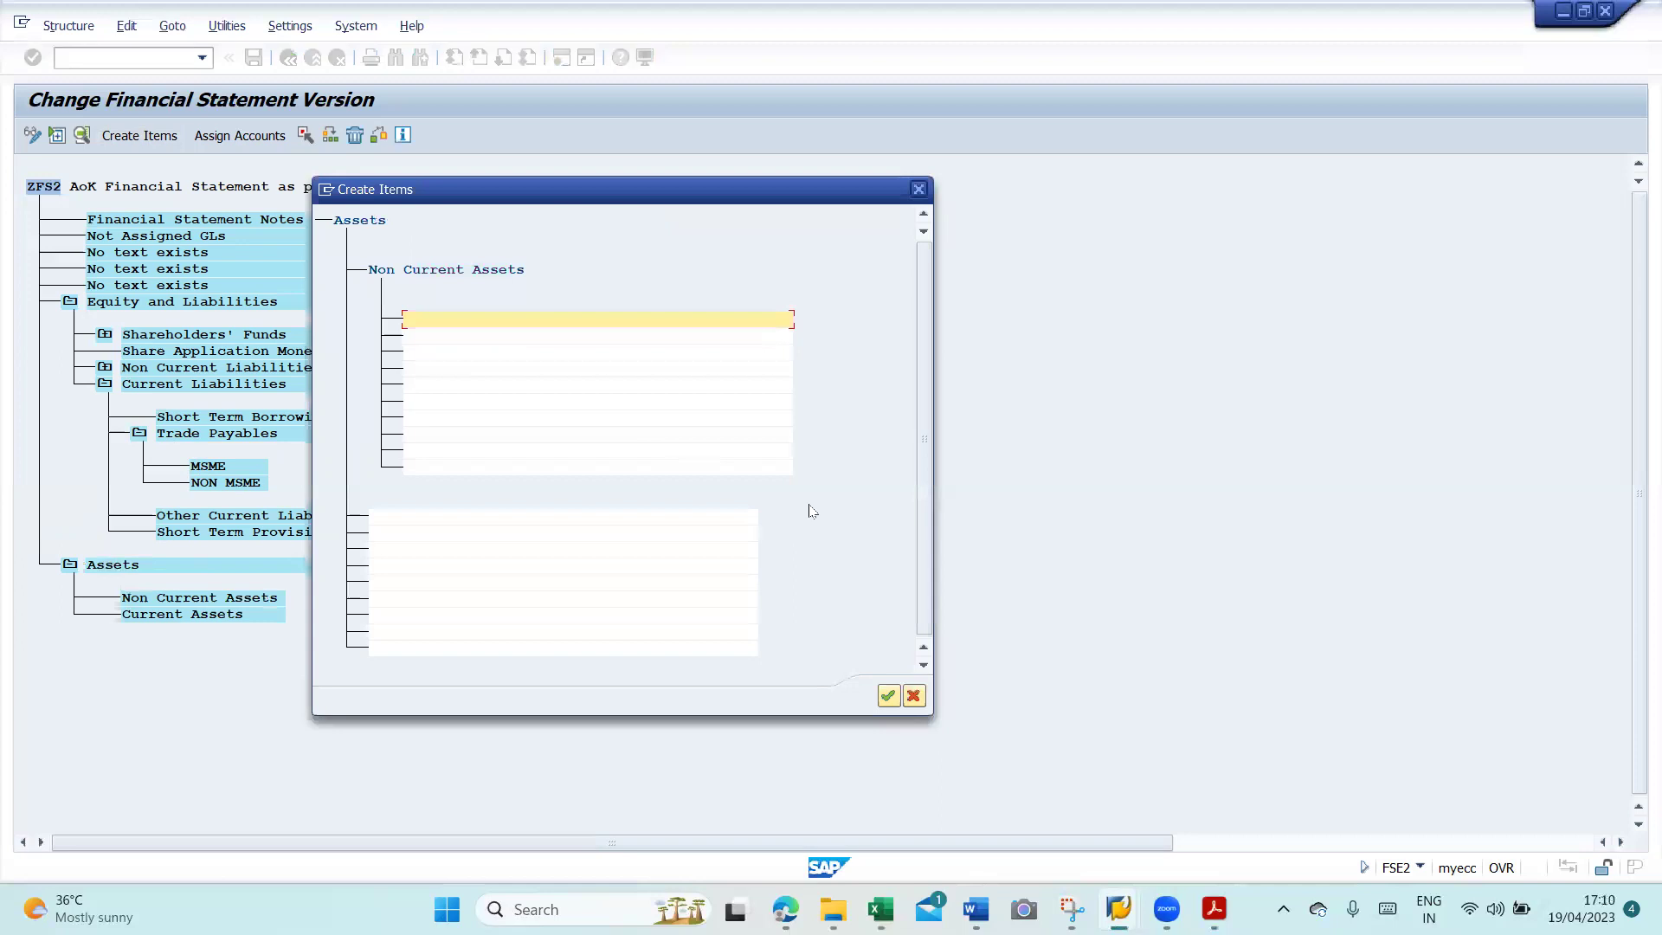
{"action": "key", "text": "alt+Tab"}
{"action": "left_click", "coordinate": [1384, 149]}
{"action": "left_click", "coordinate": [1385, 149]}
{"action": "scroll", "coordinate": [1385, 151], "scroll_direction": "up", "scroll_amount": 5}
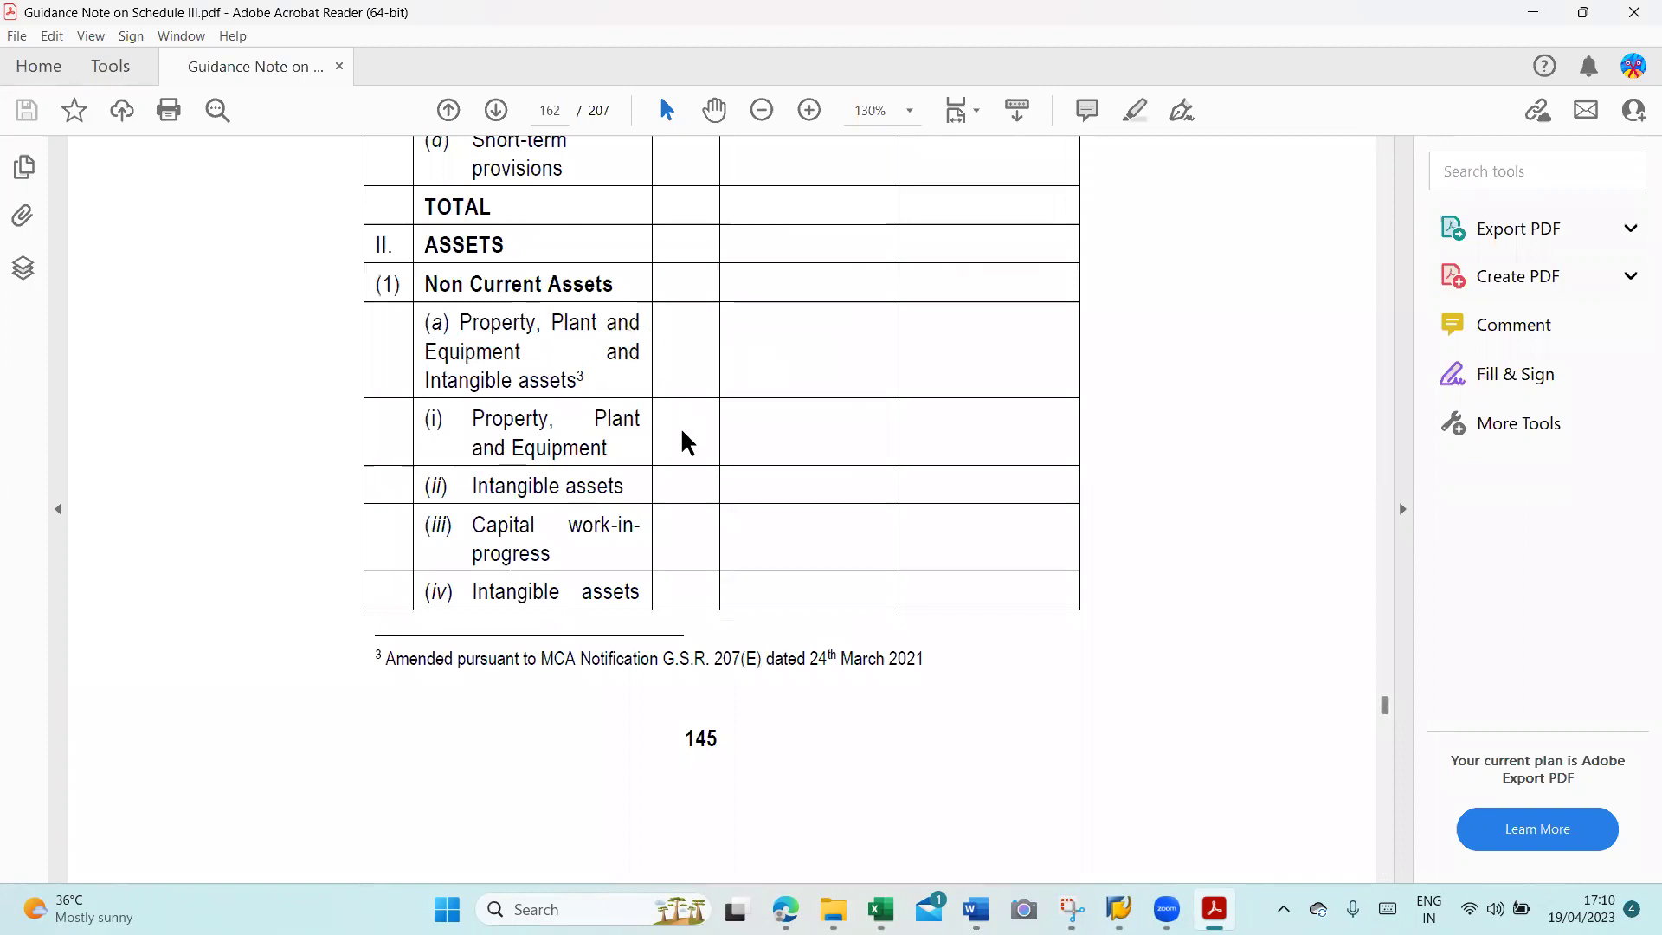
{"action": "left_click_drag", "start_coordinate": [458, 322], "coordinate": [577, 381]}
{"action": "key", "text": "ctrl+c"}
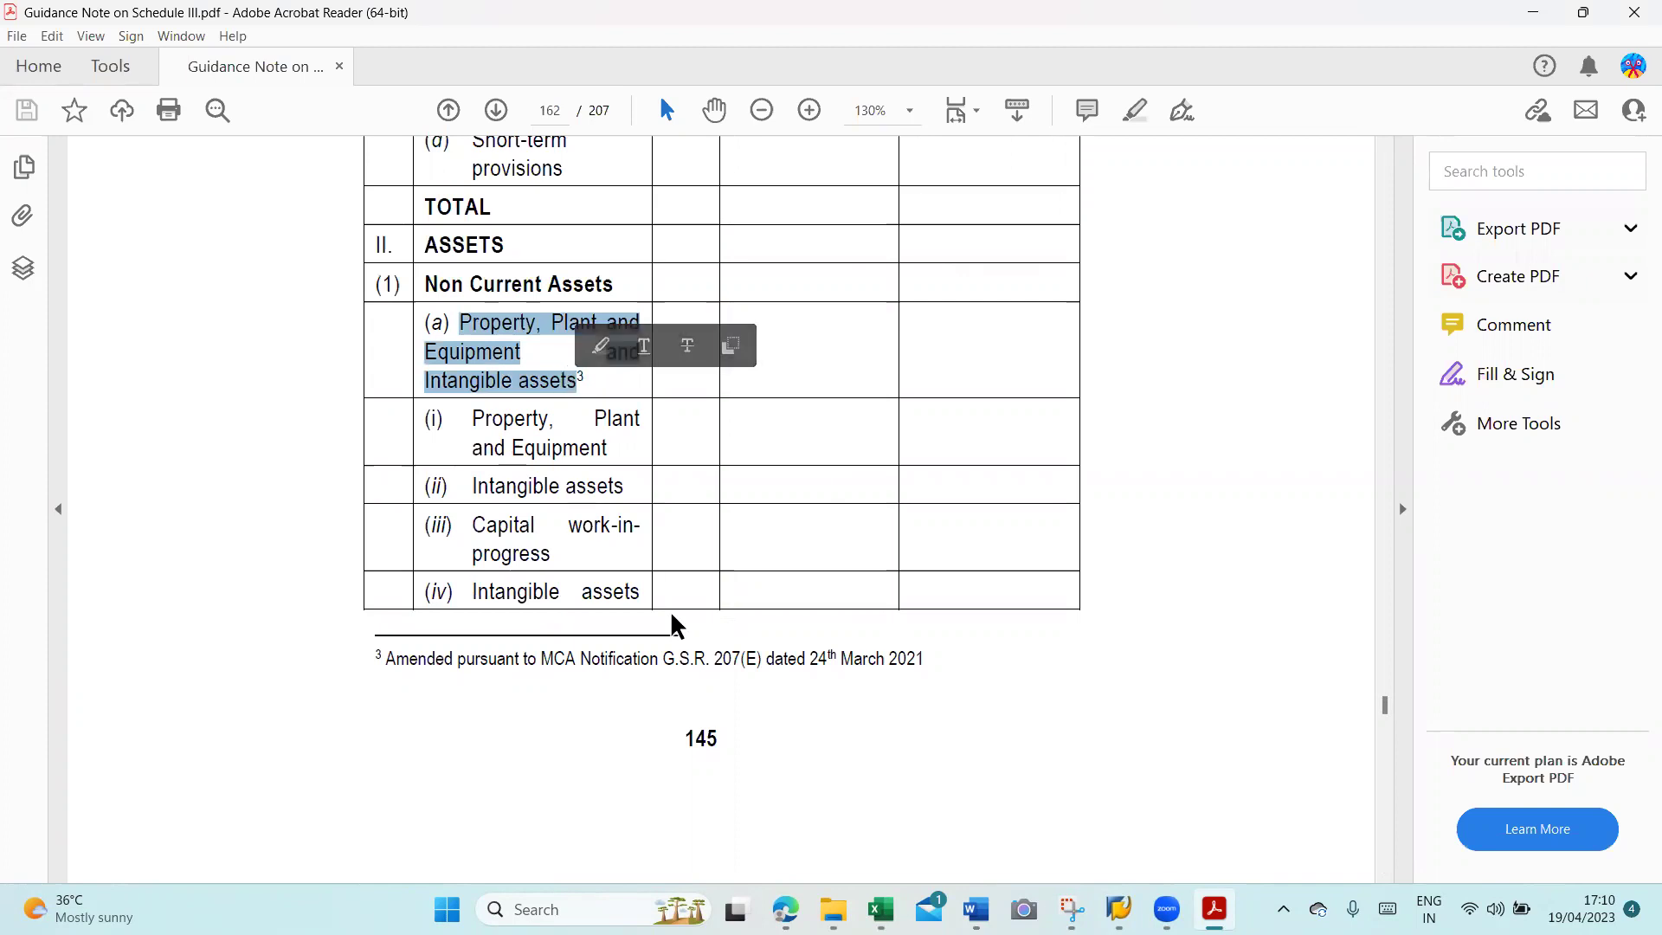
{"action": "key", "text": "alt+Tab"}
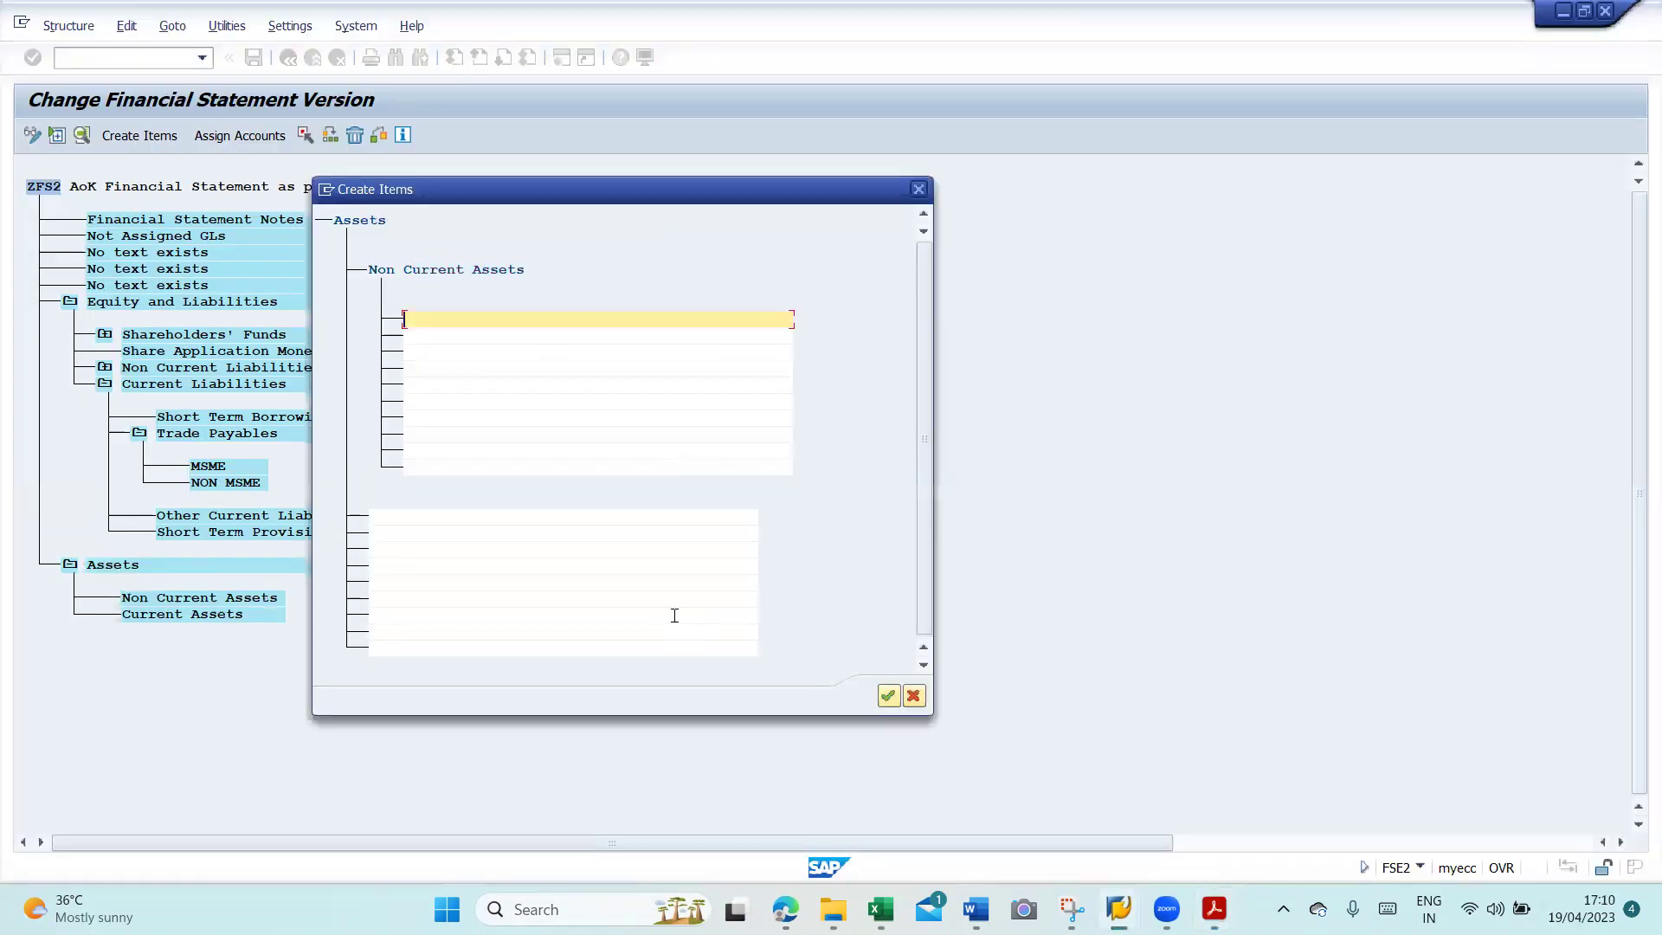
{"action": "key", "text": "ctrl+v"}
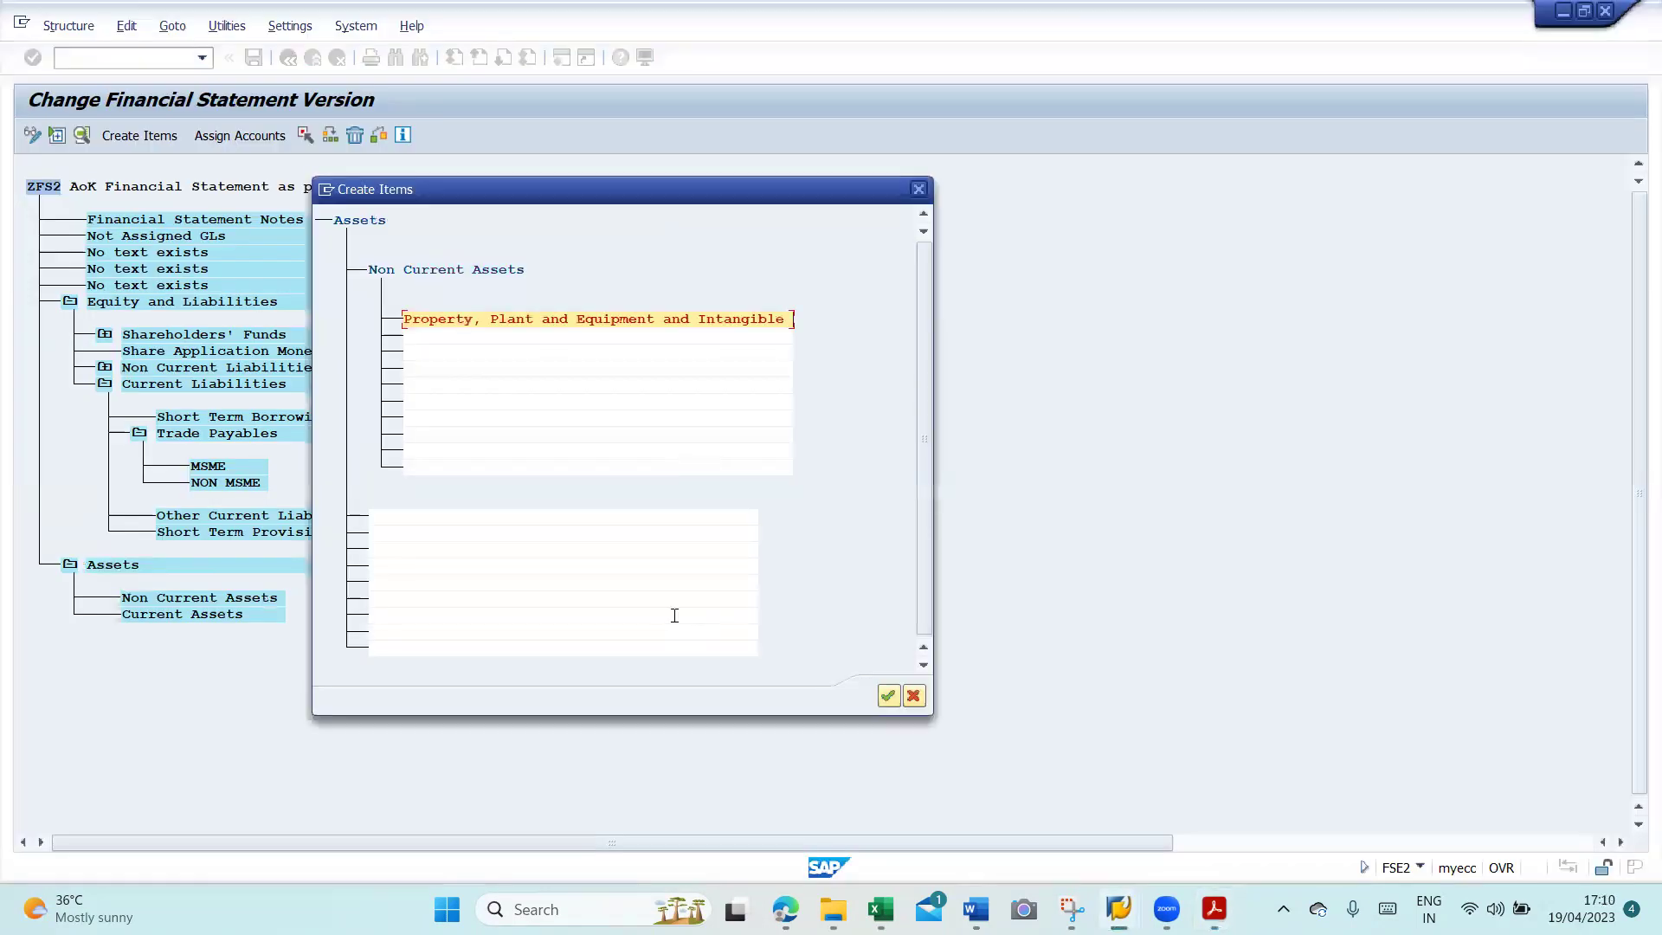
- Copy "Non-current investments" from the PDF into the second subordinate item of Non Current Assets
{"action": "left_click", "coordinate": [526, 340]}
{"action": "key", "text": "alt+Tab"}
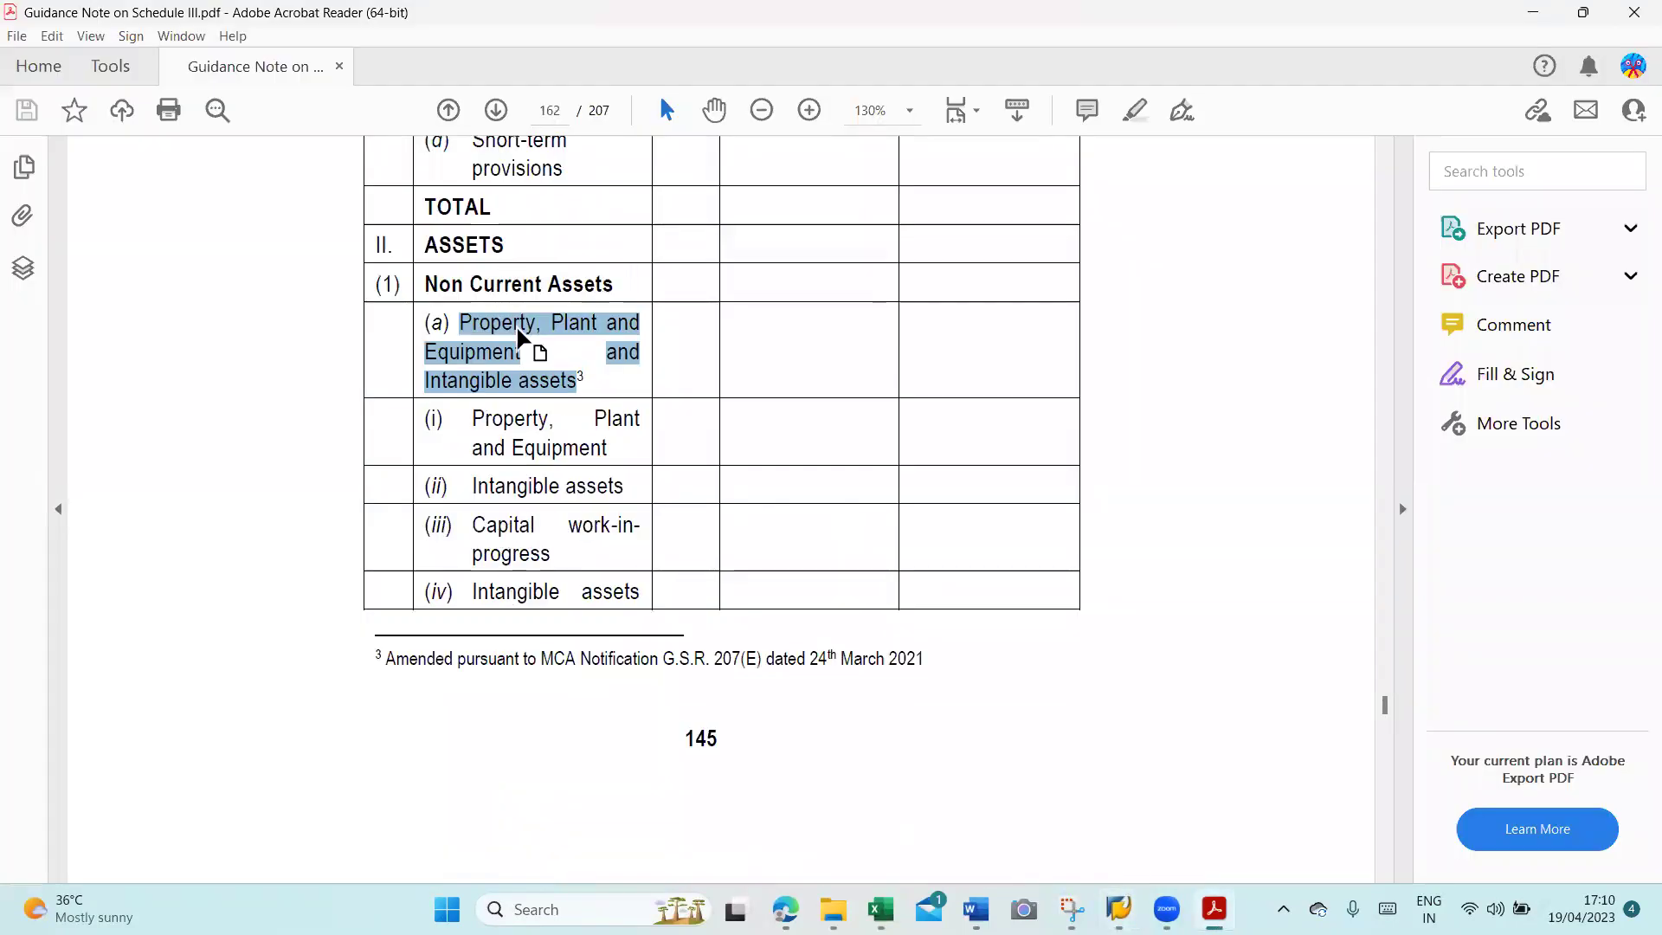
{"action": "left_click", "coordinate": [1384, 874]}
{"action": "scroll", "coordinate": [1384, 880], "scroll_direction": "down", "scroll_amount": 5}
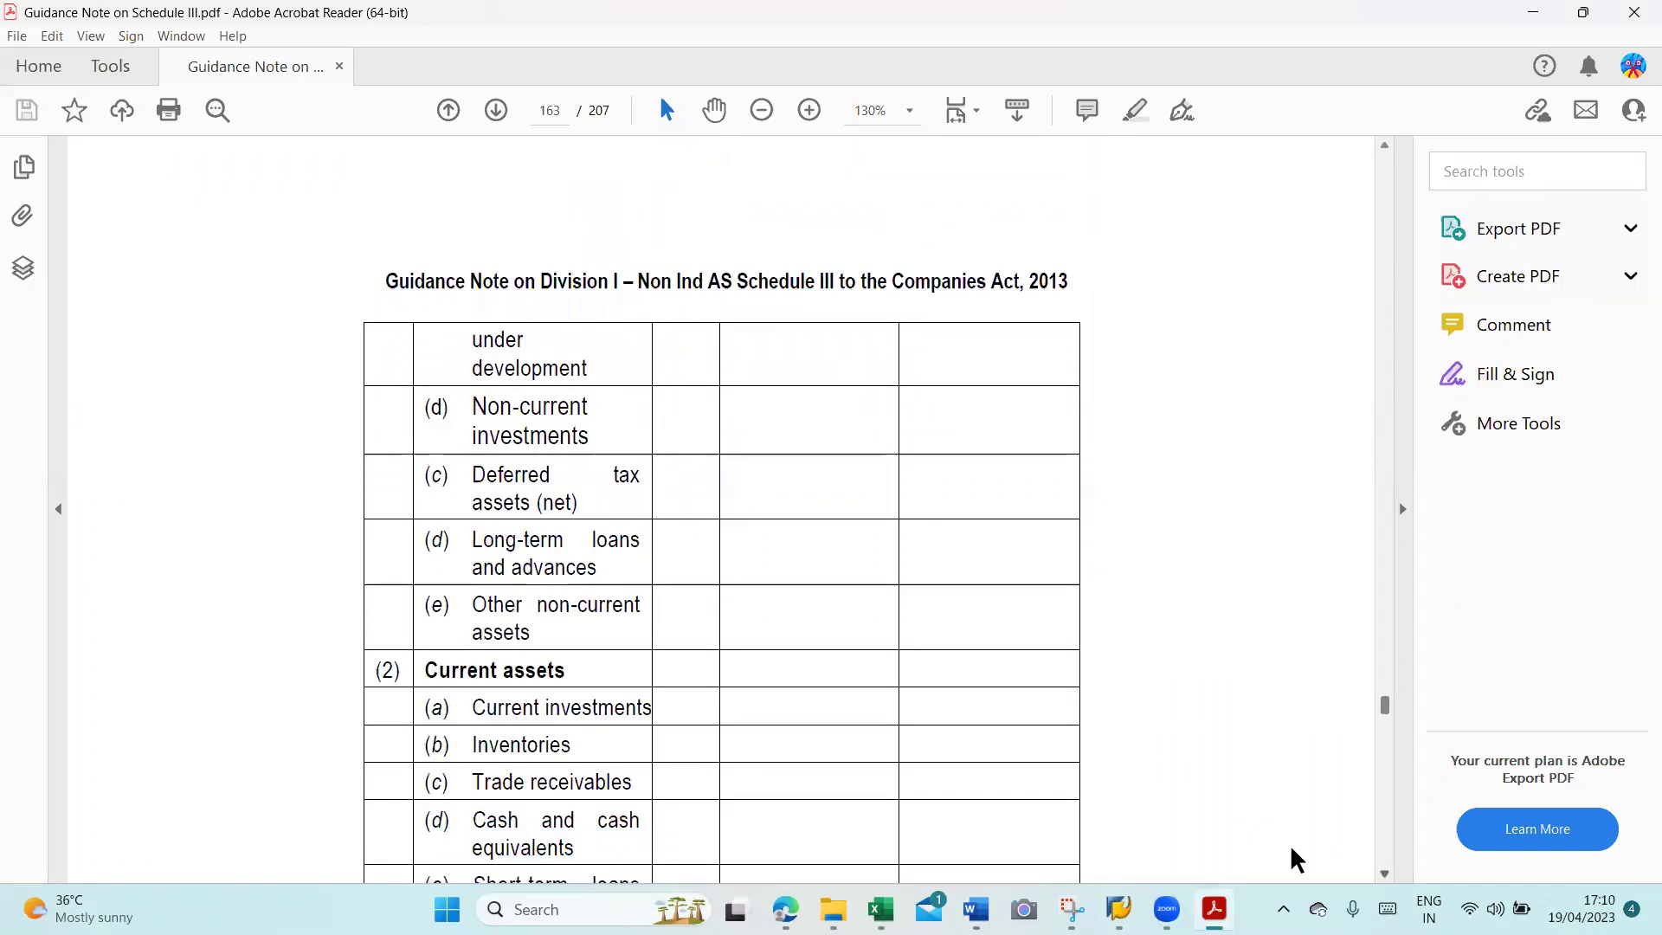
{"action": "left_click_drag", "start_coordinate": [475, 413], "coordinate": [589, 440]}
{"action": "key", "text": "ctrl+c"}
{"action": "key", "text": "alt+Tab"}
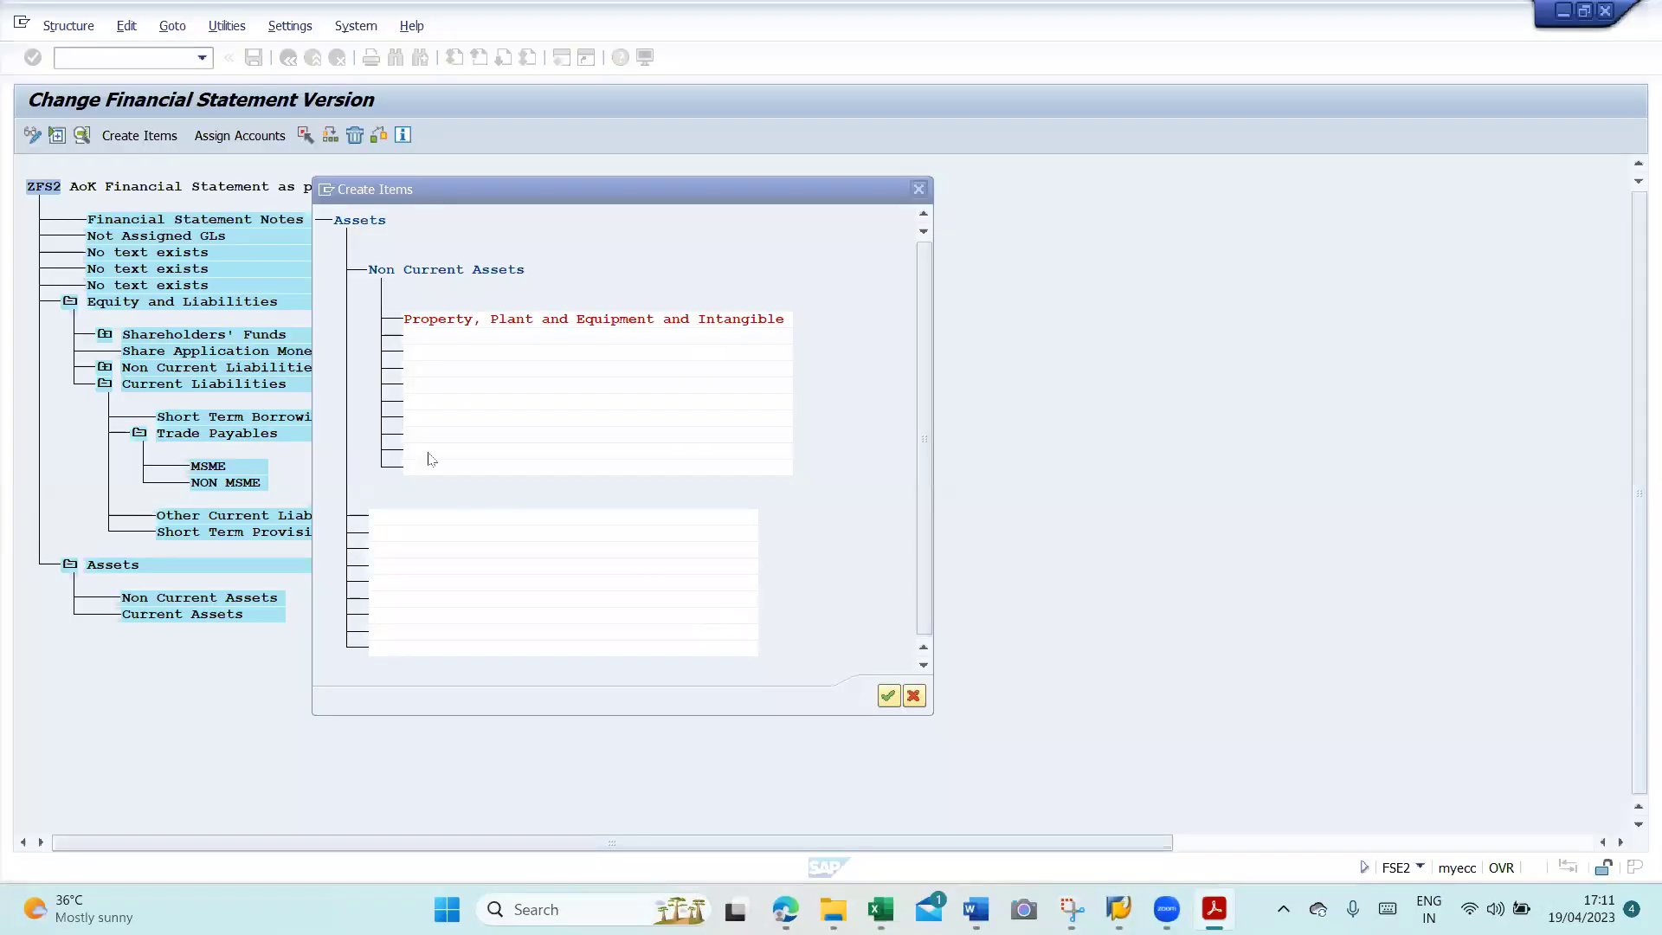
{"action": "left_click", "coordinate": [431, 337]}
{"action": "key", "text": "ctrl+v"}
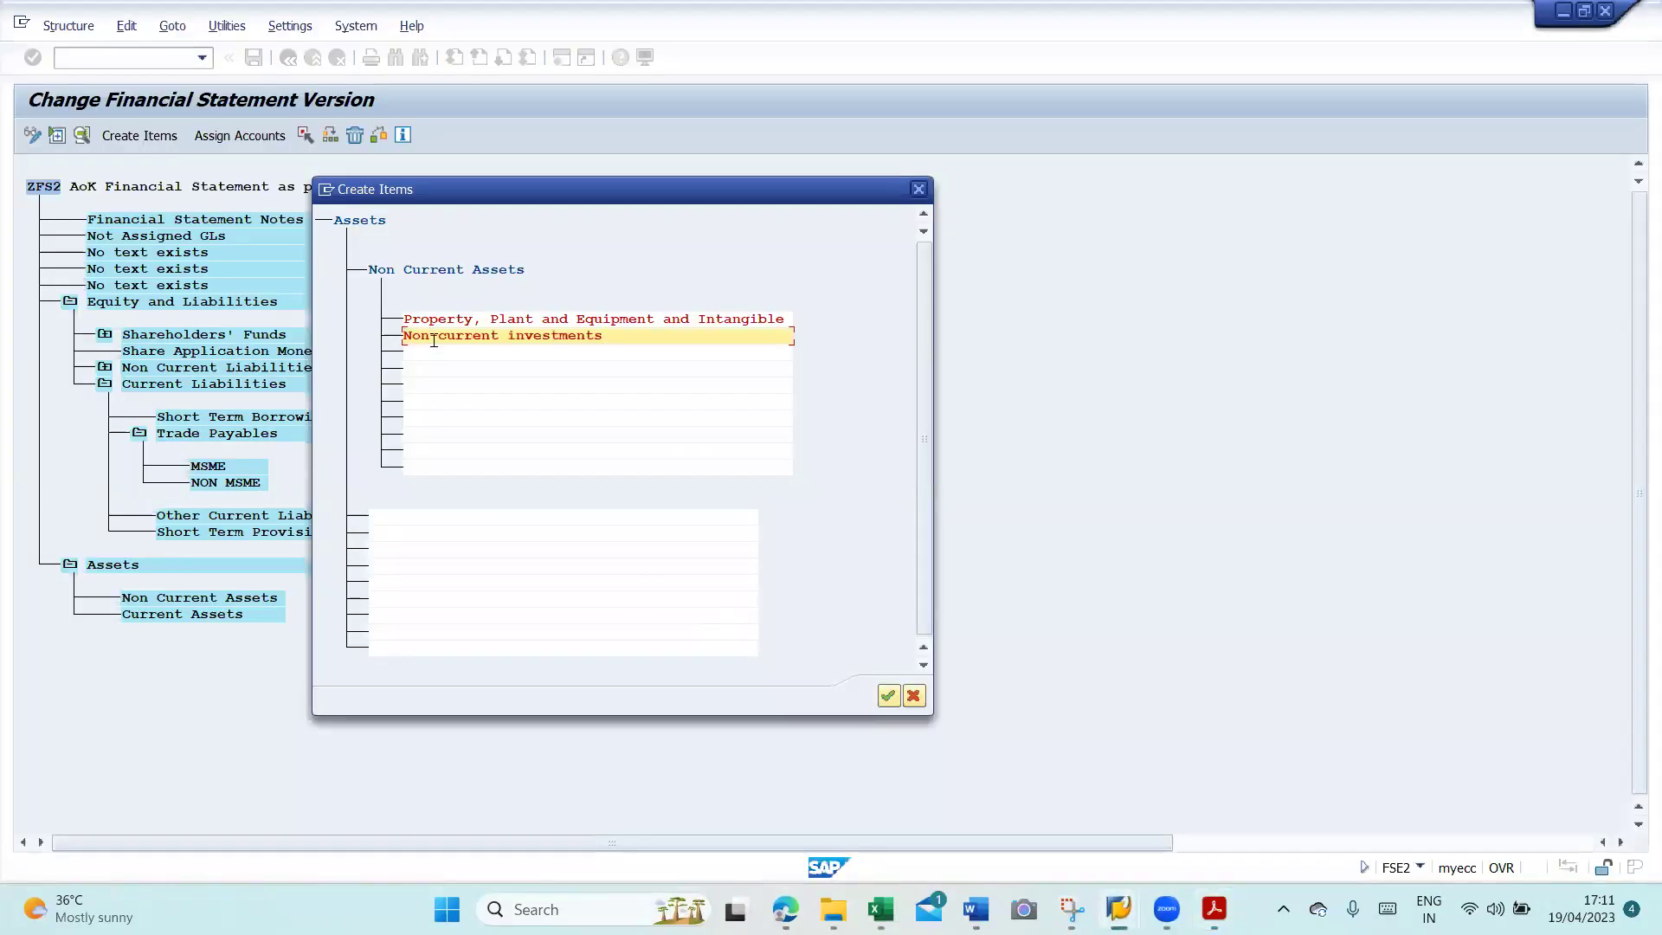
- Copy "Deferred tax assets (net)" from the PDF into the third subordinate item of Non Current Assets
{"action": "key", "text": "alt+Tab"}
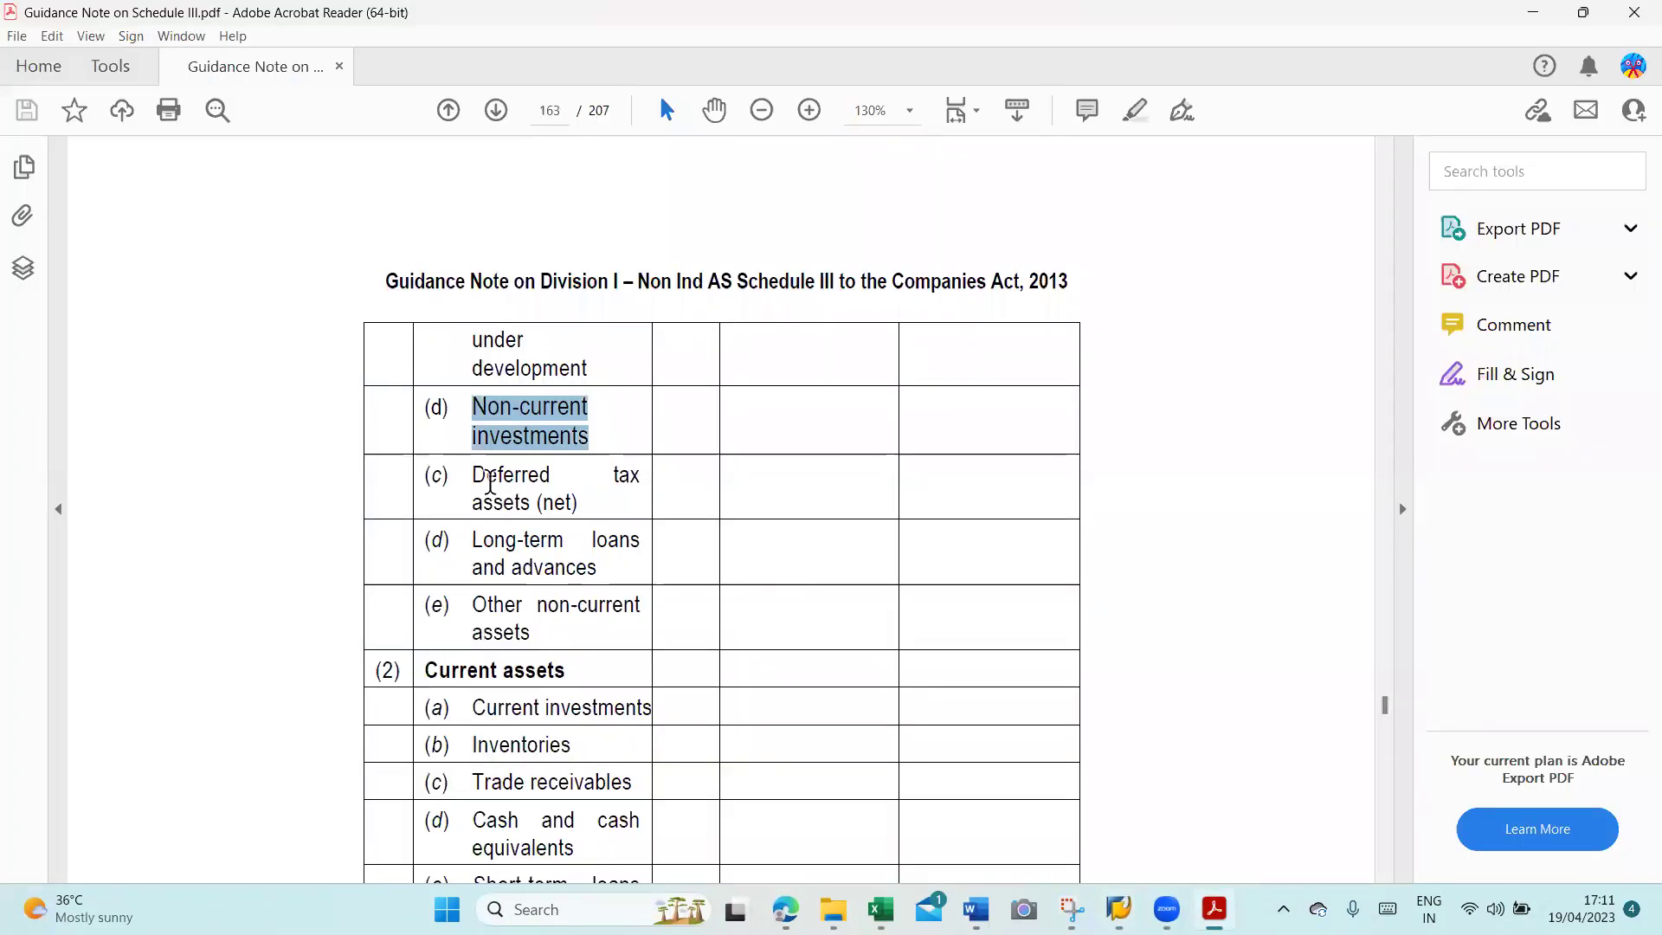
{"action": "left_click_drag", "start_coordinate": [472, 470], "coordinate": [589, 502]}
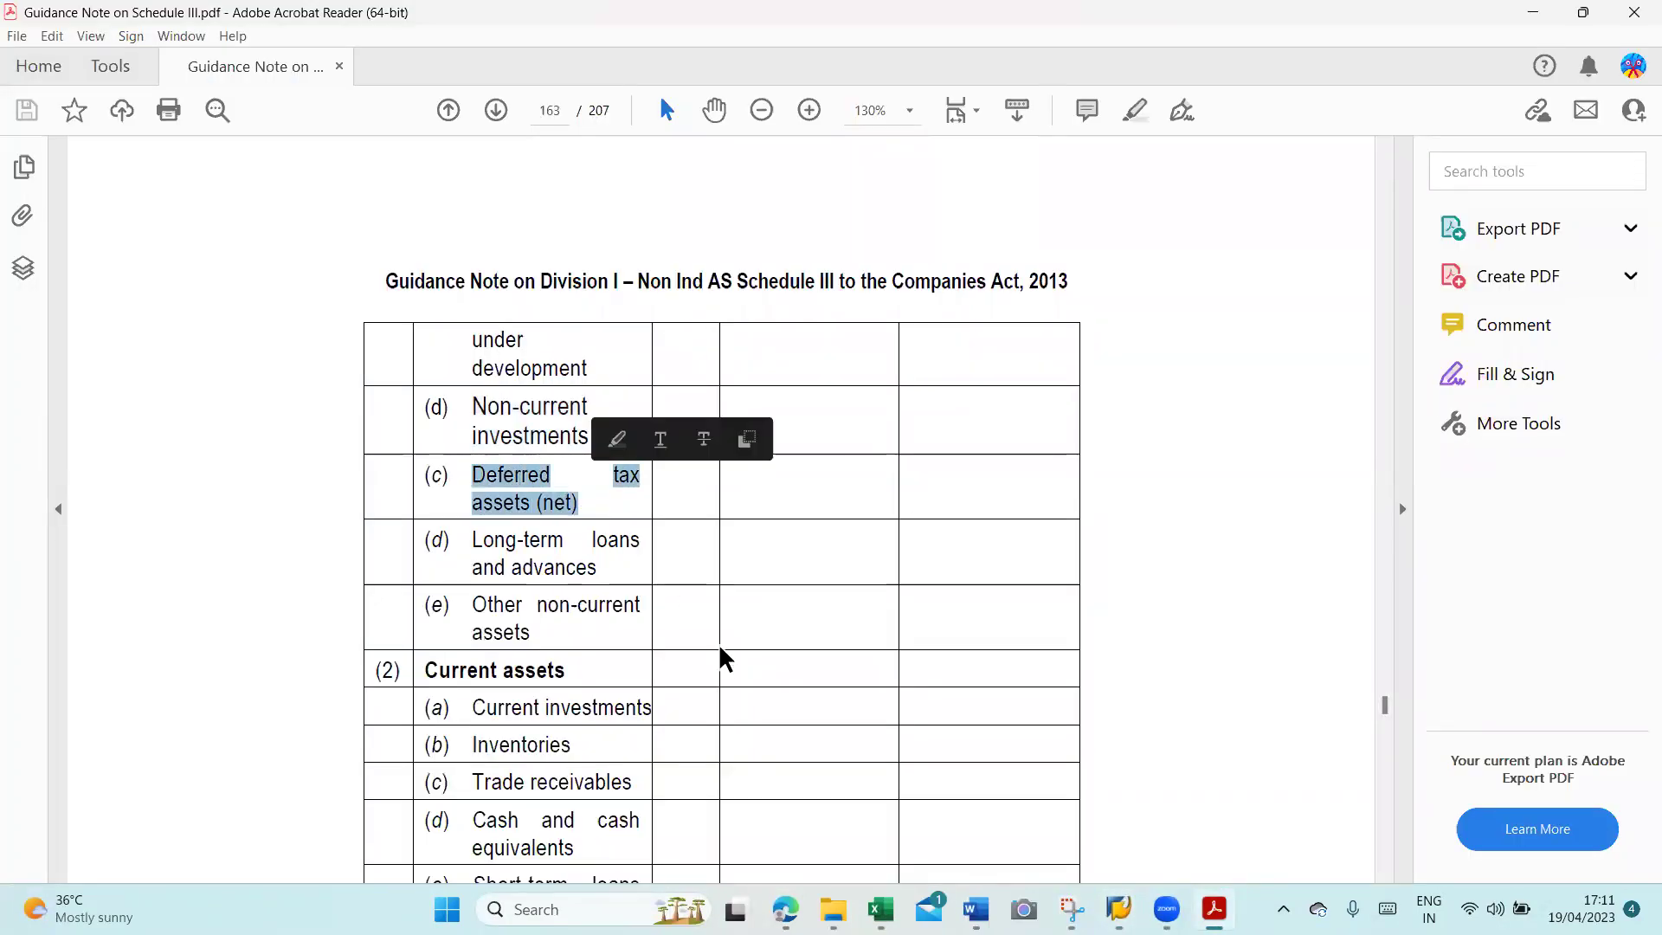
{"action": "key", "text": "ctrl+c"}
{"action": "key", "text": "alt+Tab"}
{"action": "key", "text": "Down"}
{"action": "key", "text": "ctrl+v"}
{"action": "left_click", "coordinate": [481, 370]}
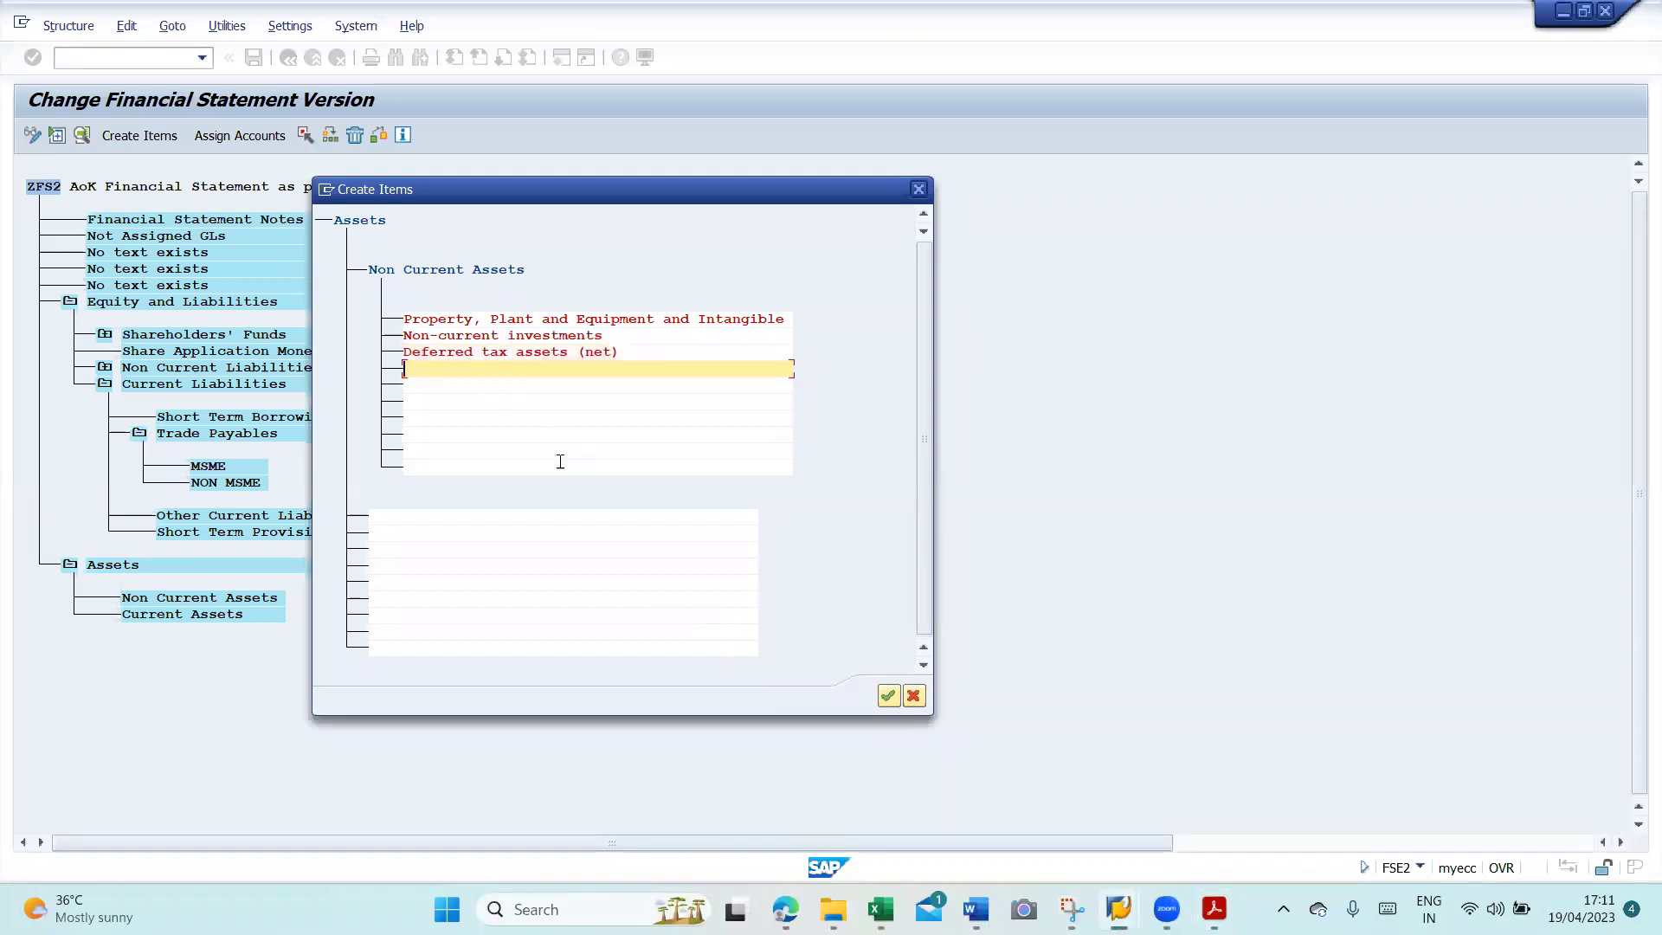
- Copy "Long-term loans and advances" from the PDF into the fourth subordinate item of Non Current Assets
{"action": "key", "text": "alt+Tab"}
{"action": "left_click_drag", "start_coordinate": [472, 540], "coordinate": [565, 567]}
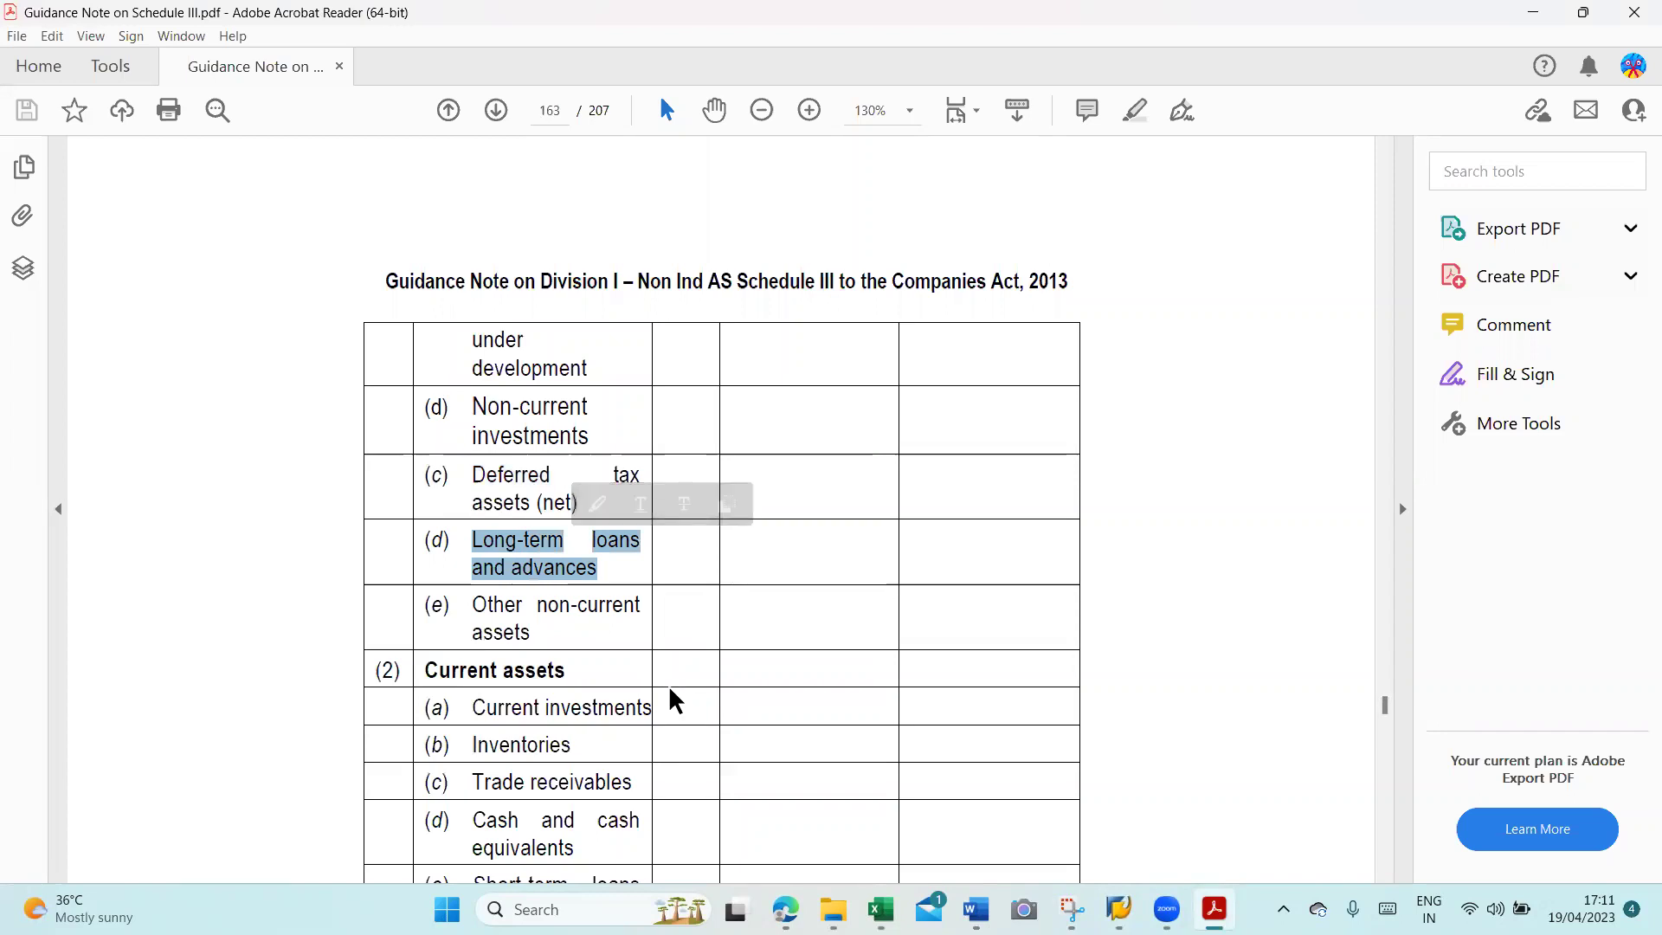
{"action": "key", "text": "ctrl+c"}
{"action": "key", "text": "alt+Tab"}
{"action": "key", "text": "ctrl+v"}
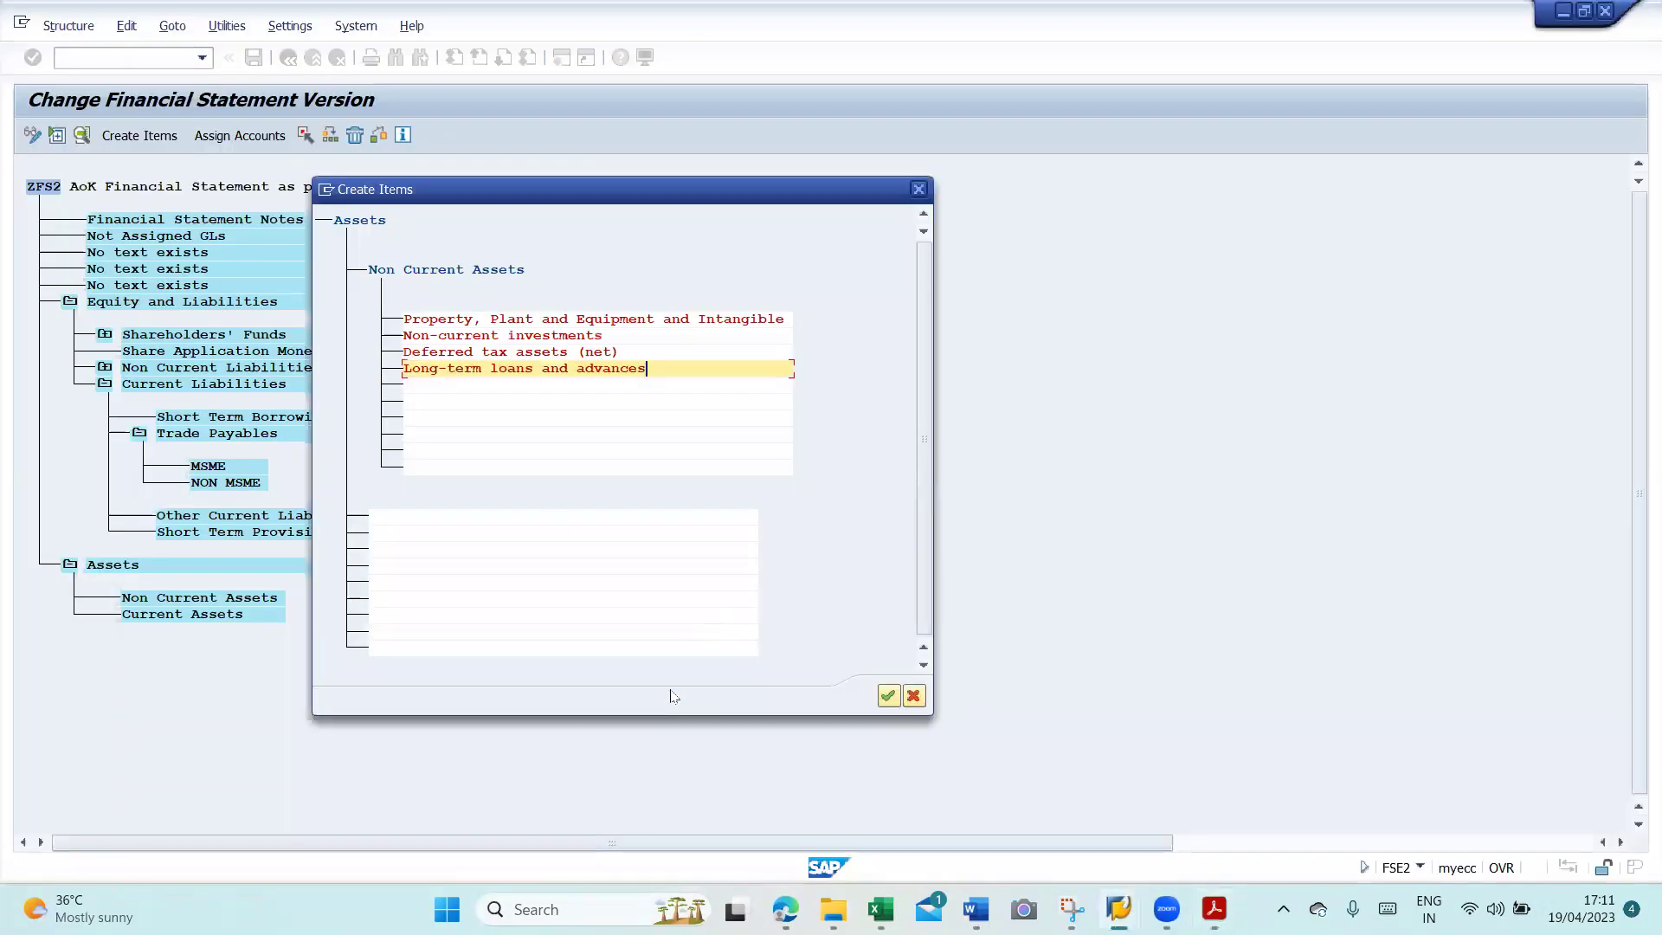
- Add "Other non-current assets" from the PDF as the fifth item and confirm the new subordinate items of Non Current Assets
{"action": "left_click", "coordinate": [474, 387]}
{"action": "key", "text": "alt+Tab"}
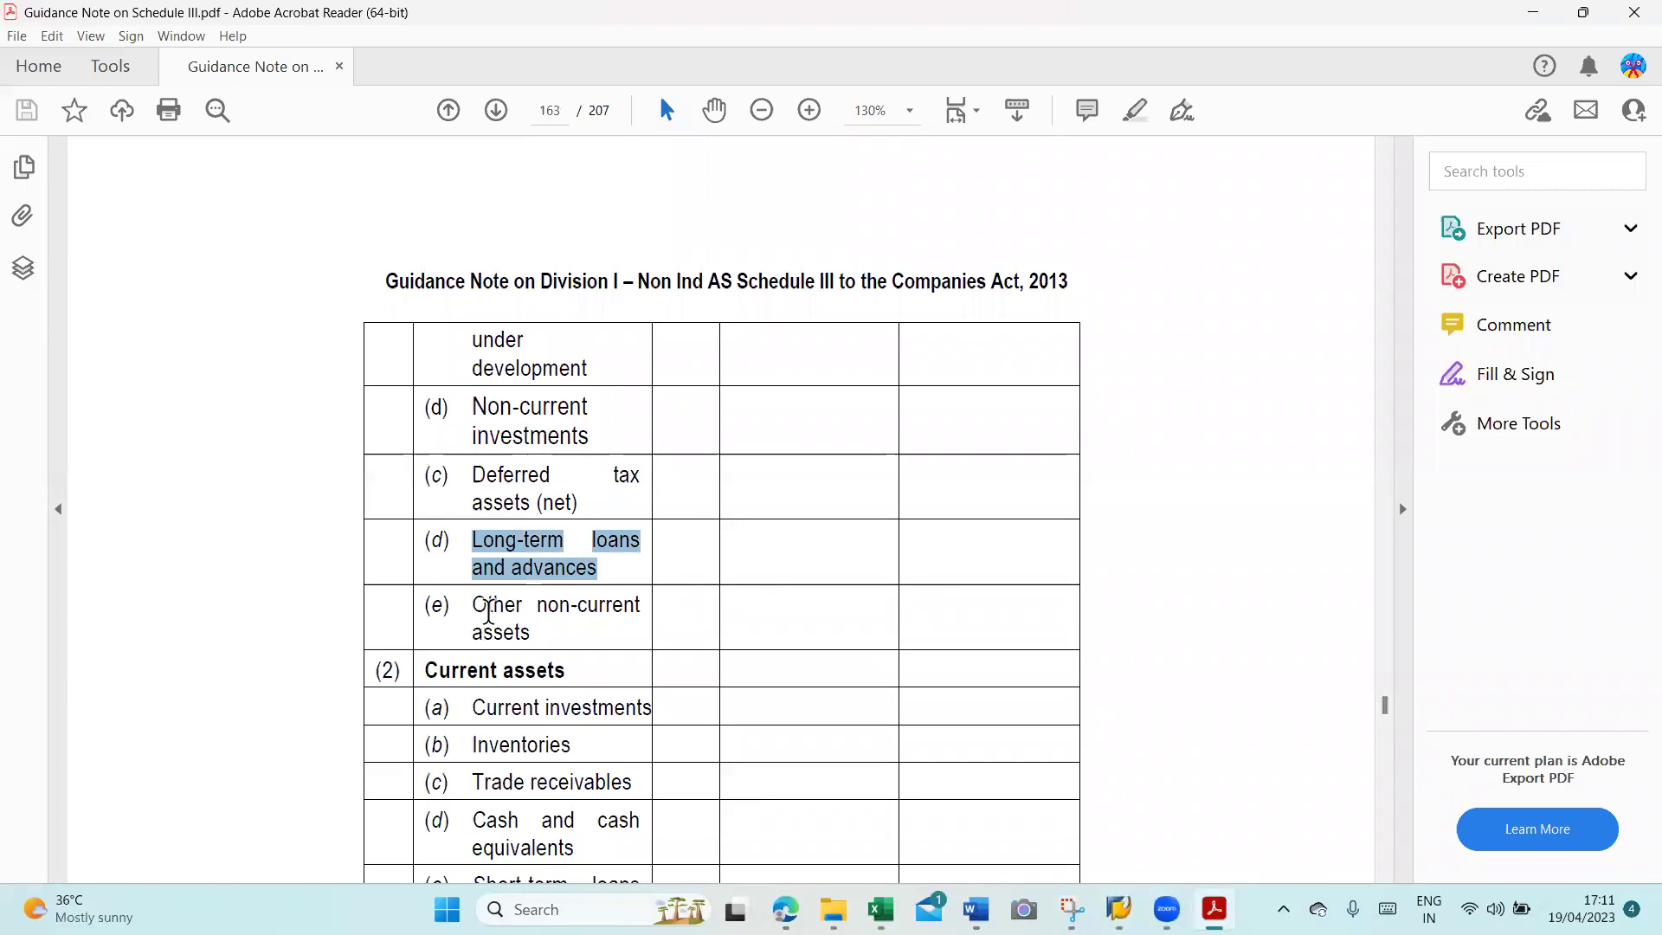
{"action": "left_click_drag", "start_coordinate": [474, 604], "coordinate": [541, 632]}
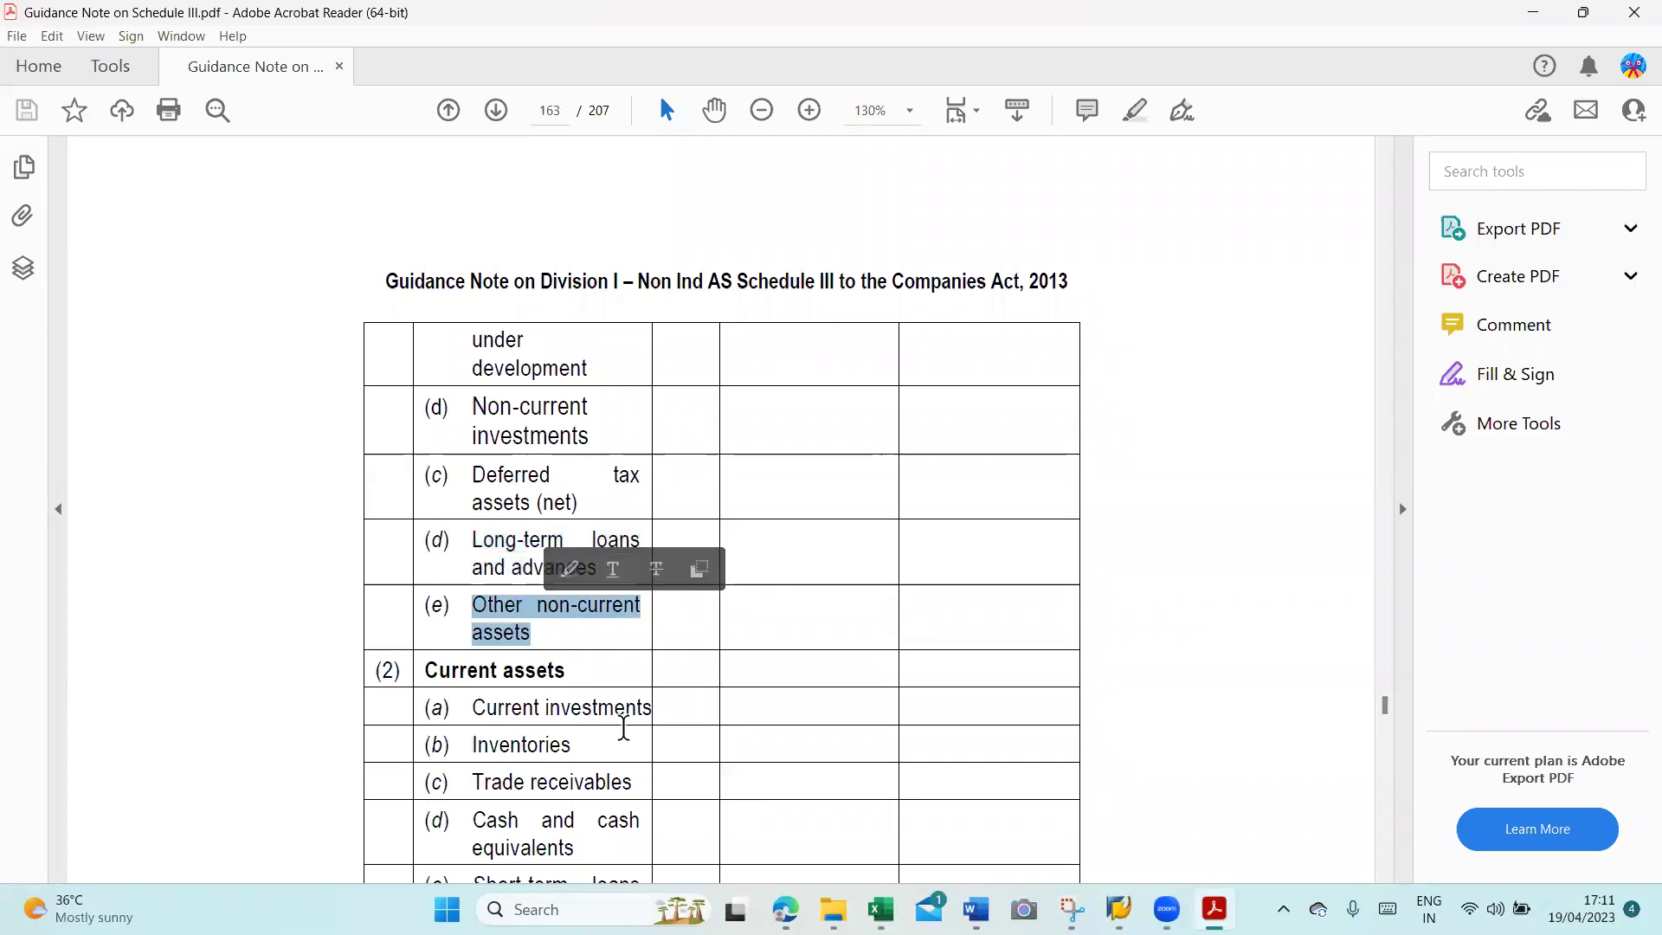
{"action": "key", "text": "ctrl+c"}
{"action": "key", "text": "alt+Tab"}
{"action": "key", "text": "ctrl+v"}
{"action": "left_click", "coordinate": [885, 698]}
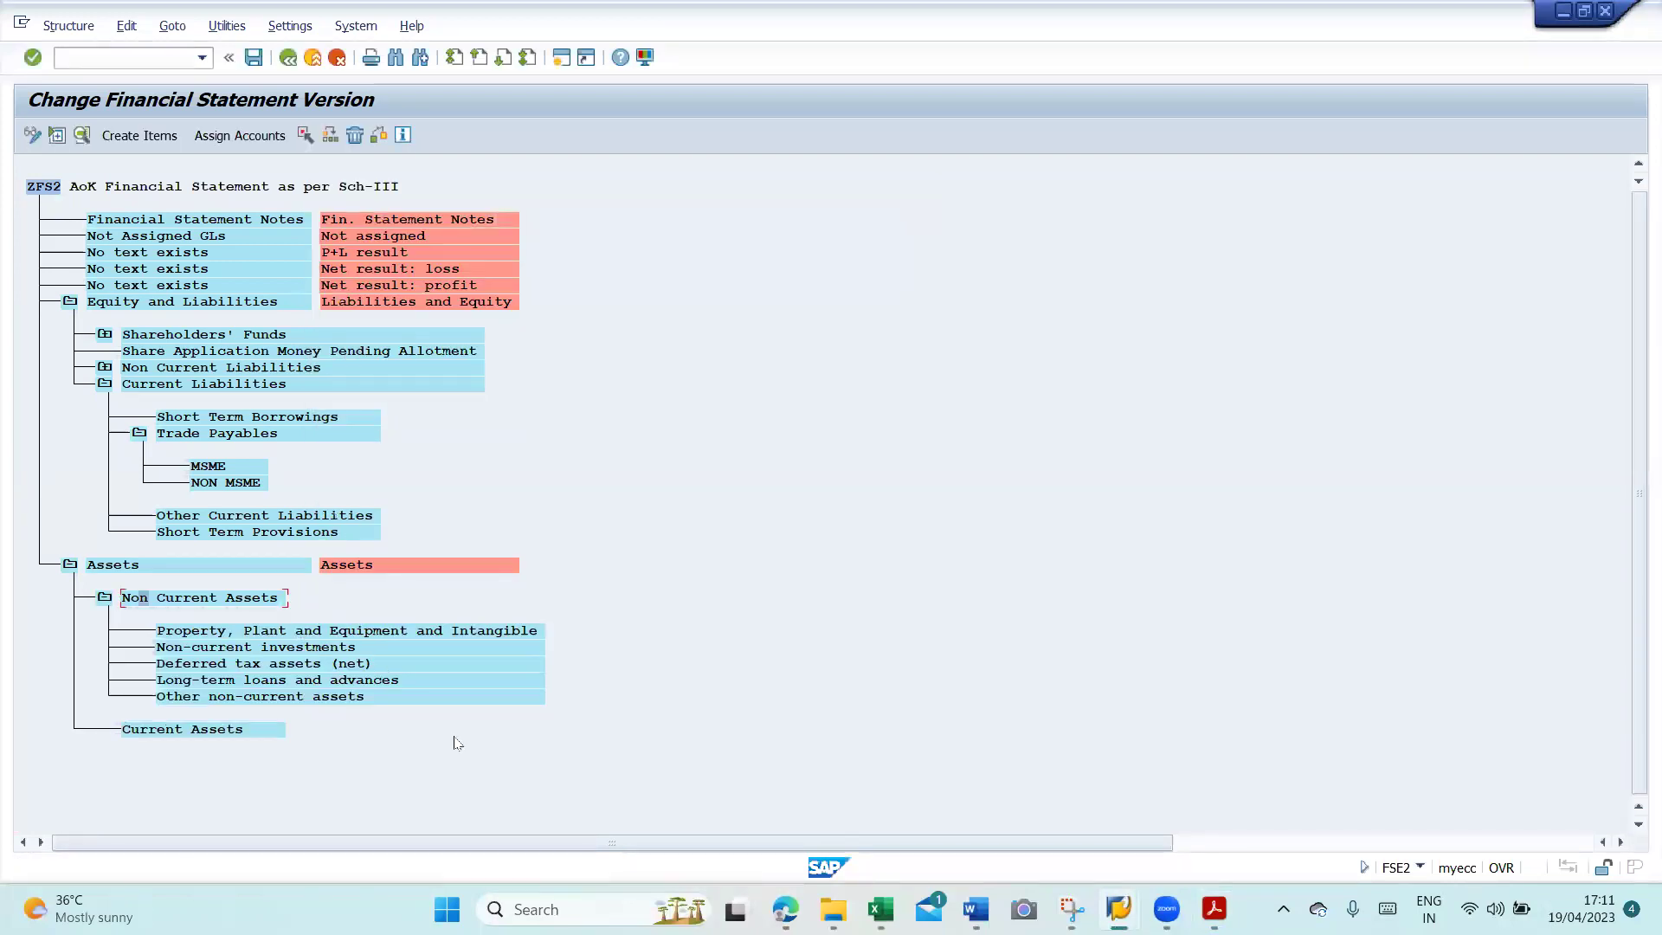
- Check the Non Current Assets breakdown in the Schedule III PDF and start creating items under "Property, Plant and Equipment and Intangible" in SAP
{"action": "key", "text": "alt+Tab"}
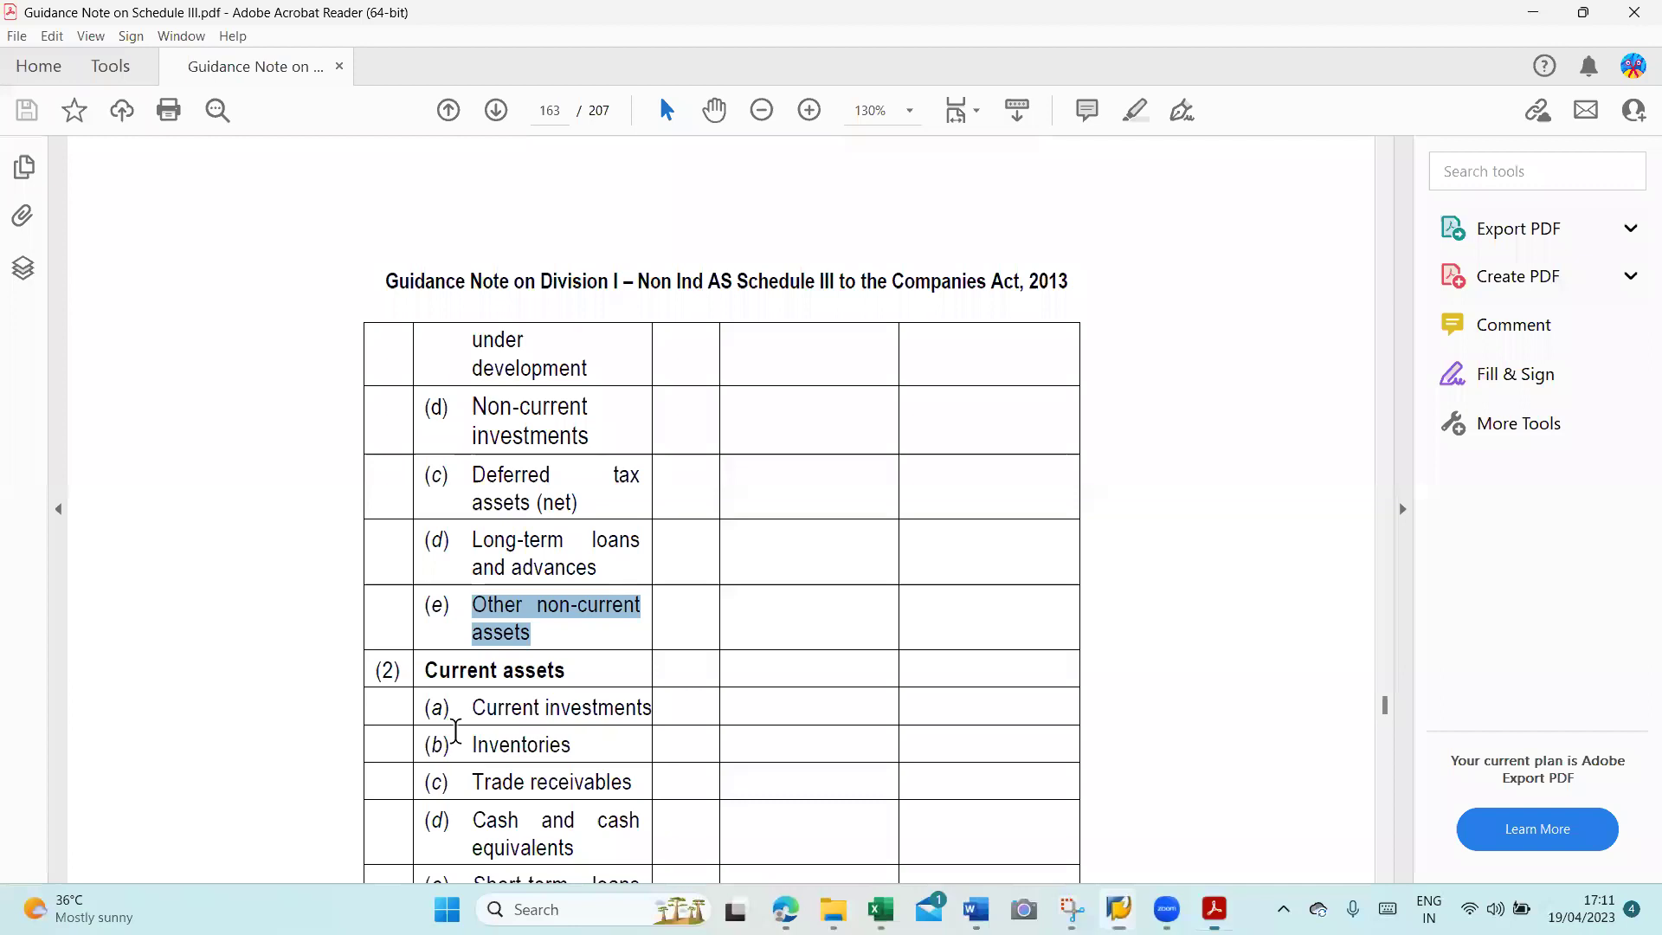
{"action": "left_click", "coordinate": [1385, 150]}
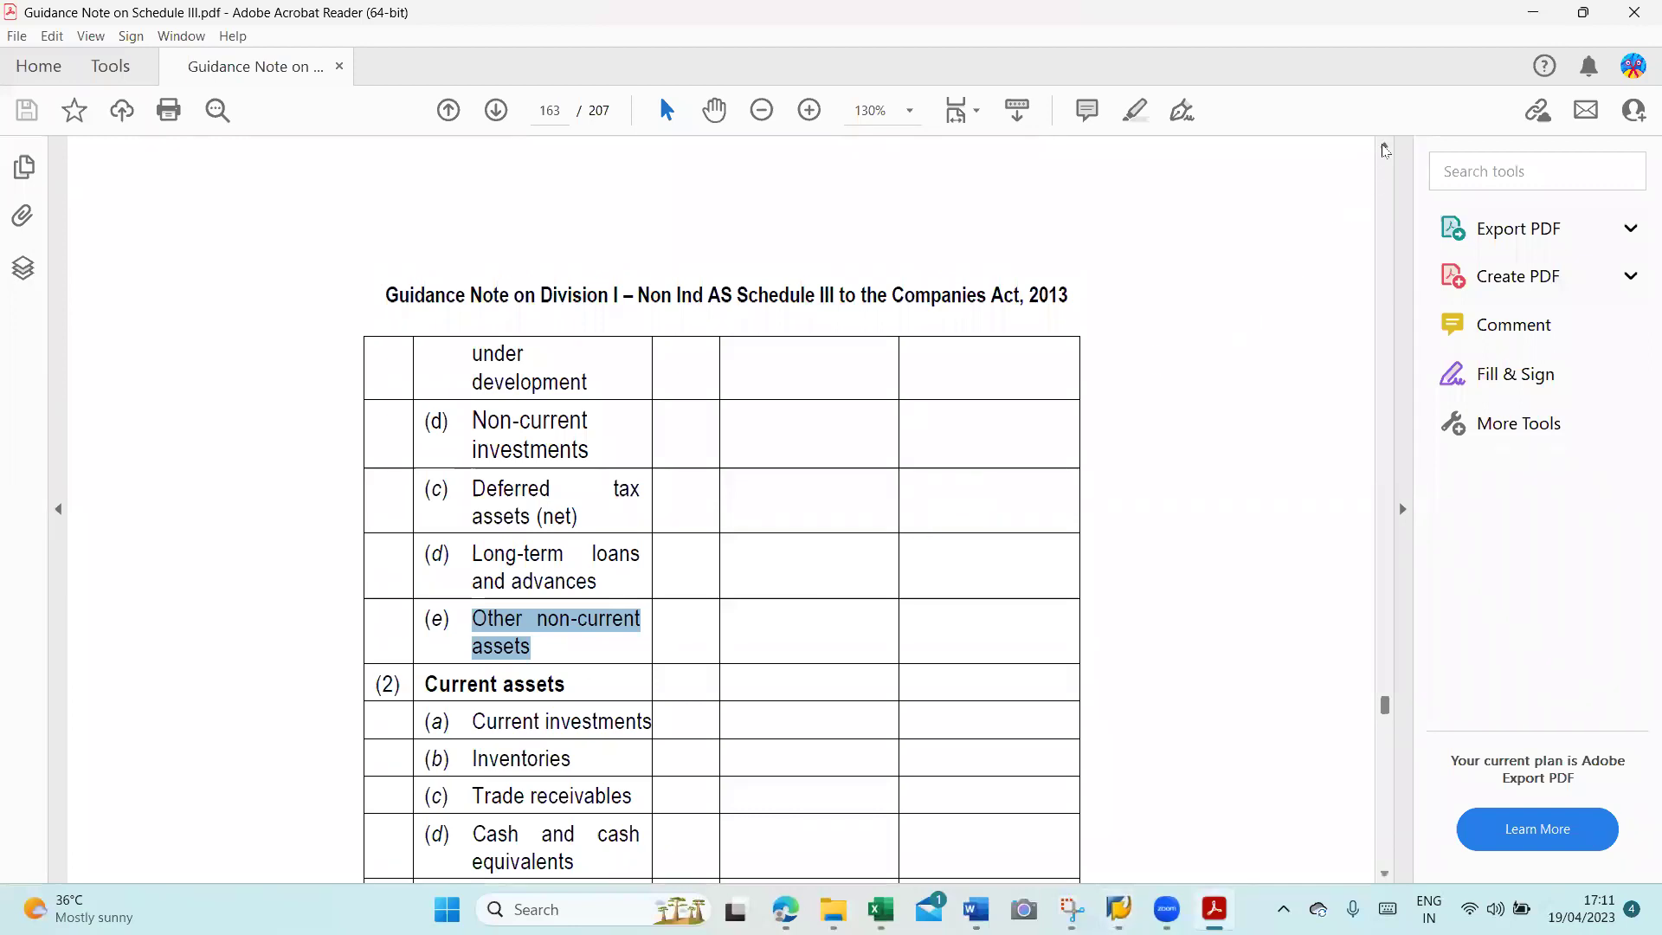
{"action": "left_click", "coordinate": [1385, 149]}
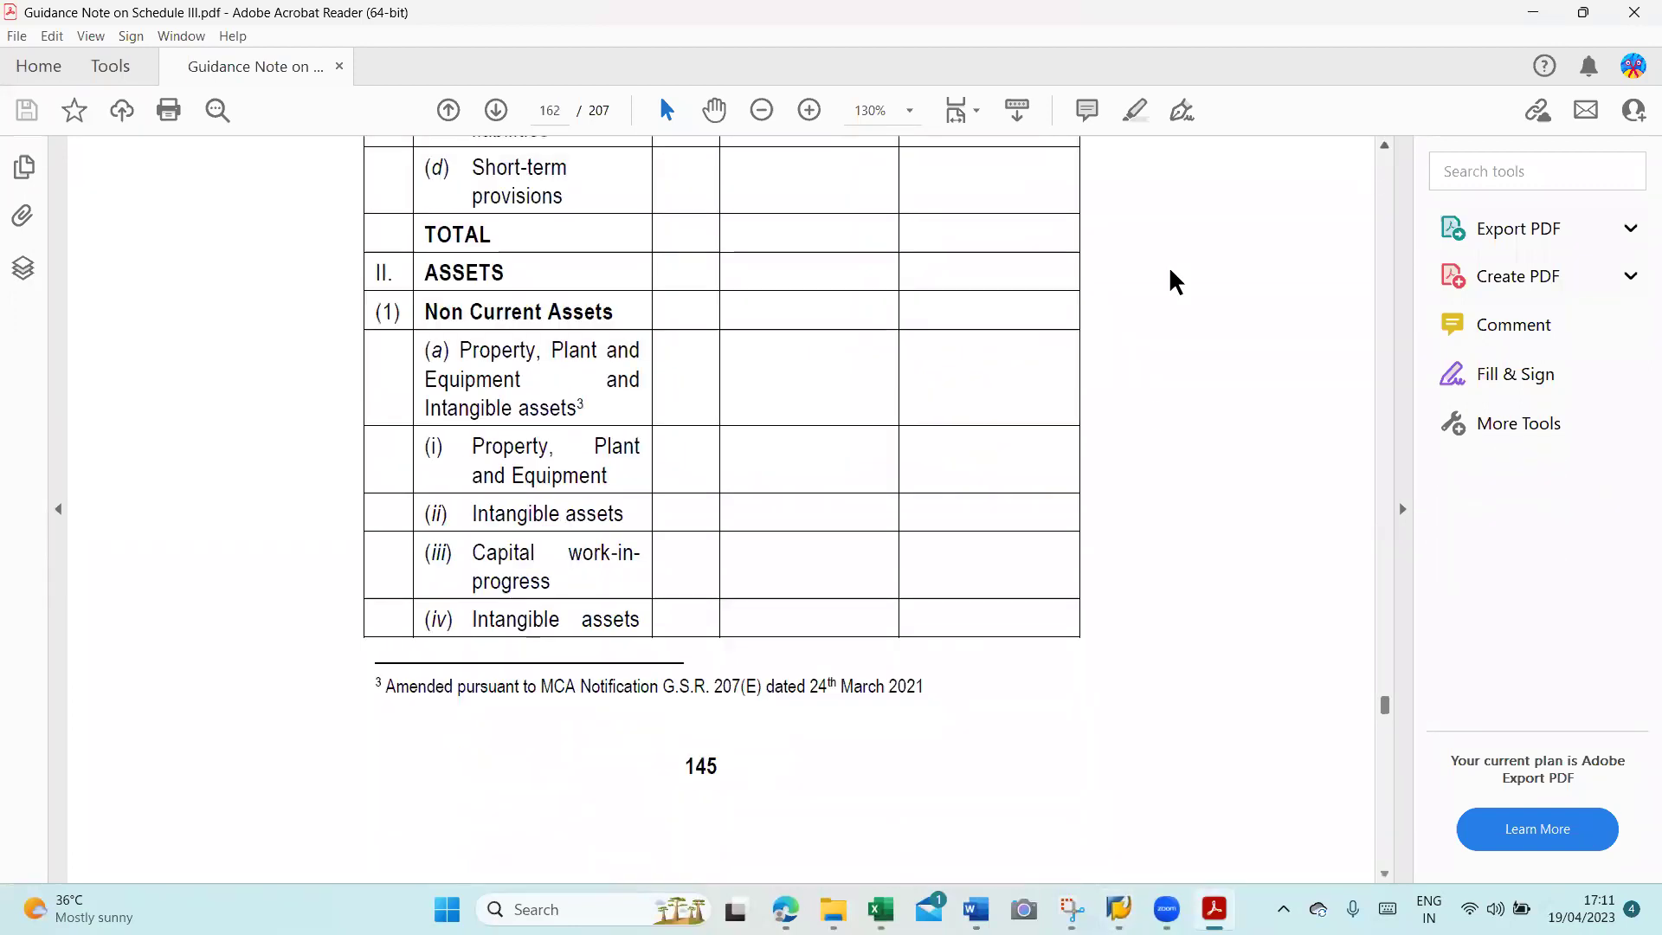
{"action": "key", "text": "alt+Tab"}
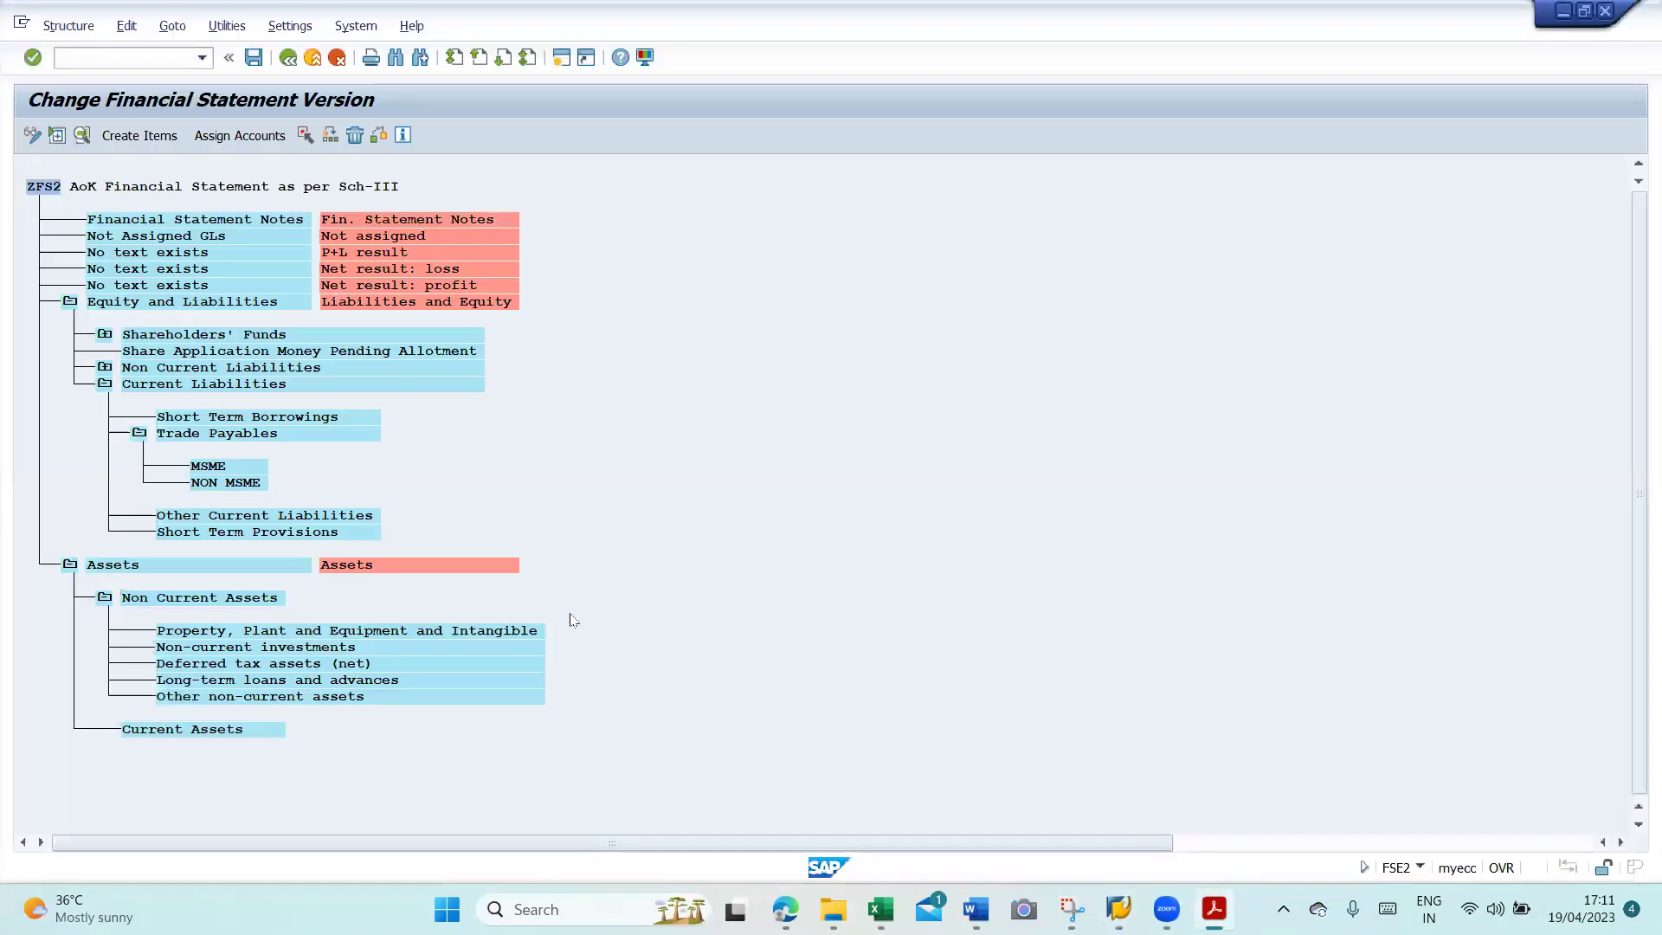
{"action": "left_click", "coordinate": [208, 631]}
{"action": "left_click", "coordinate": [139, 137]}
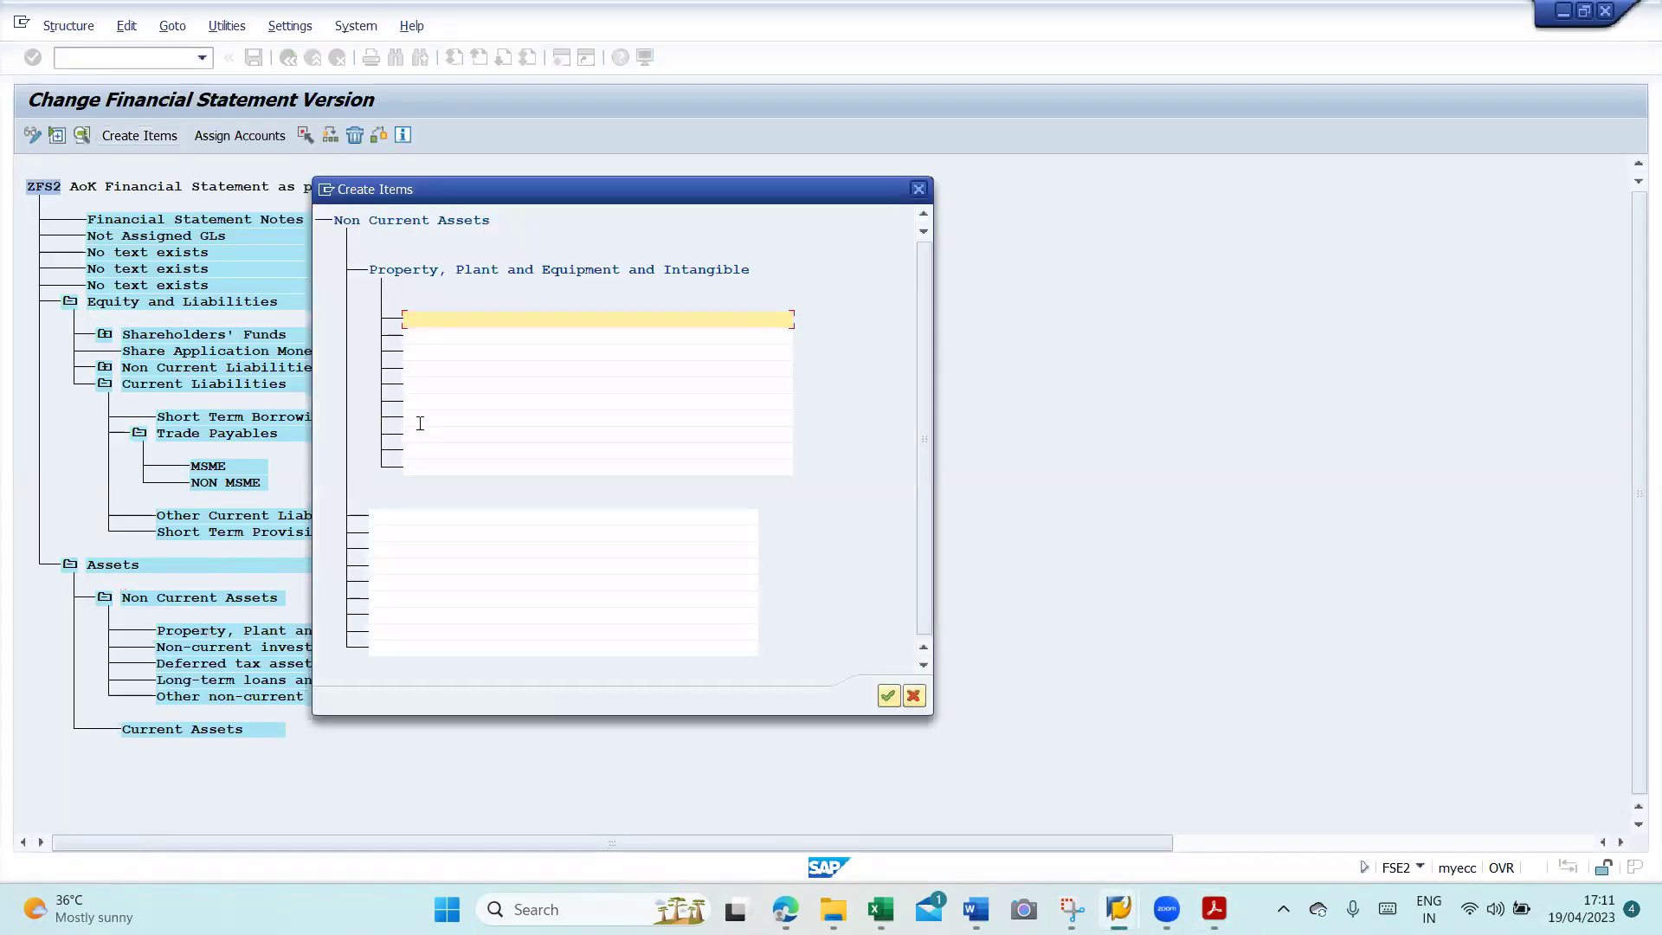
- Copy "Property, Plant and Equipment" from the PDF into the first subordinate item of Property, Plant and Equipment and Intangible
{"action": "key", "text": "alt+Tab"}
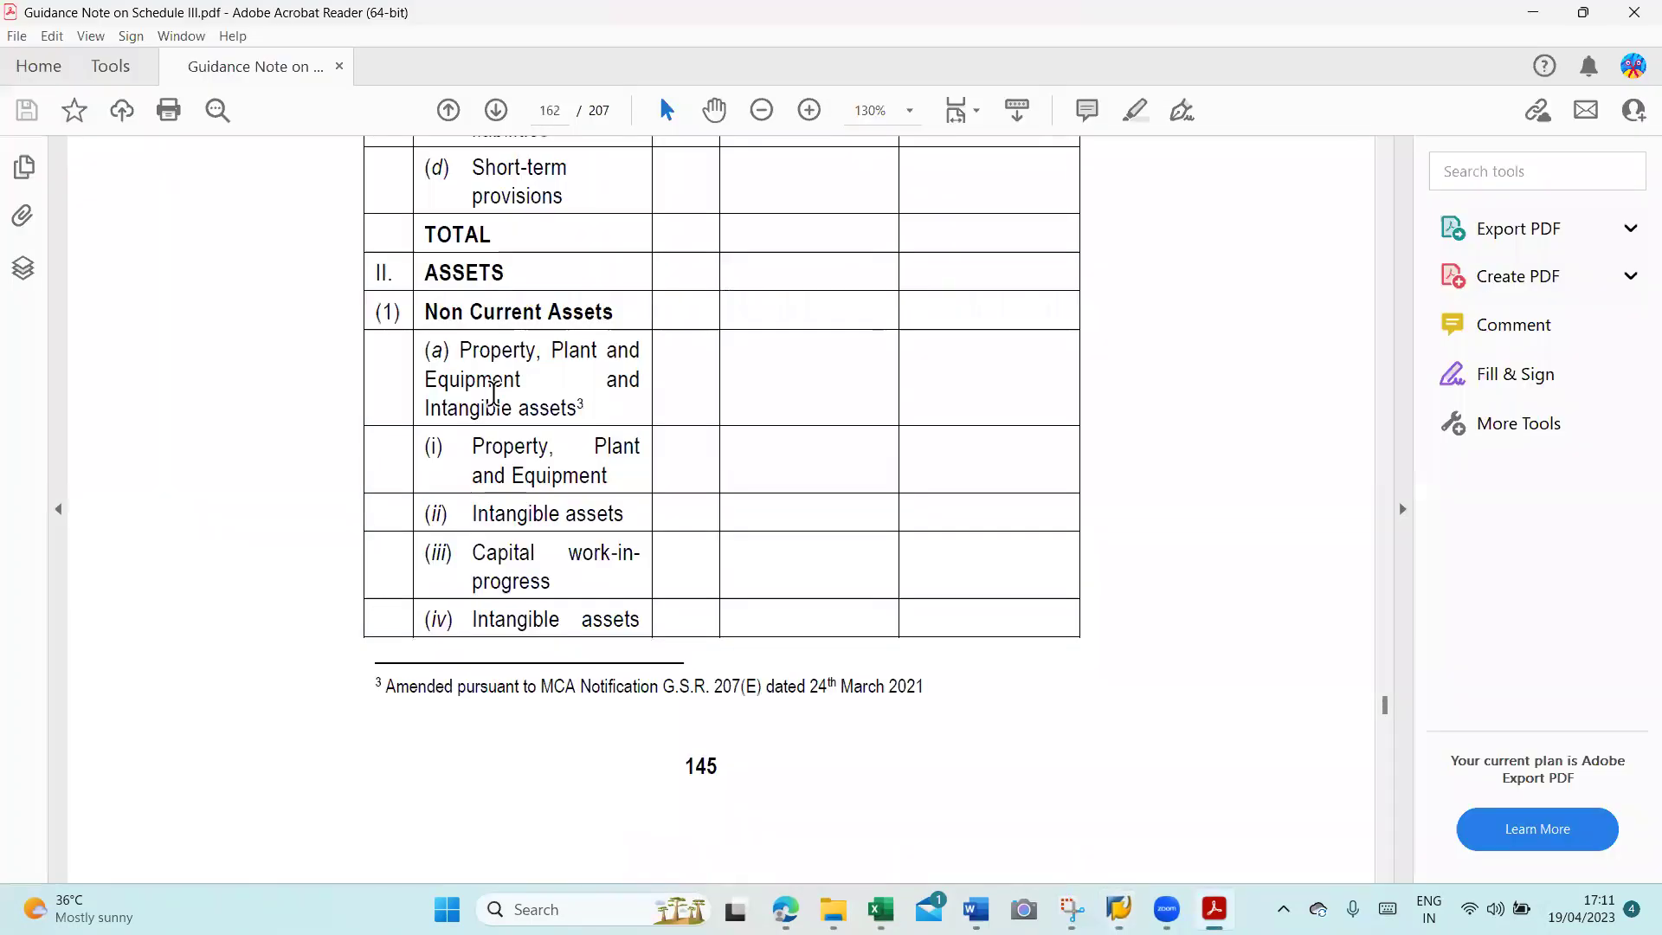
{"action": "left_click_drag", "start_coordinate": [475, 433], "coordinate": [608, 476]}
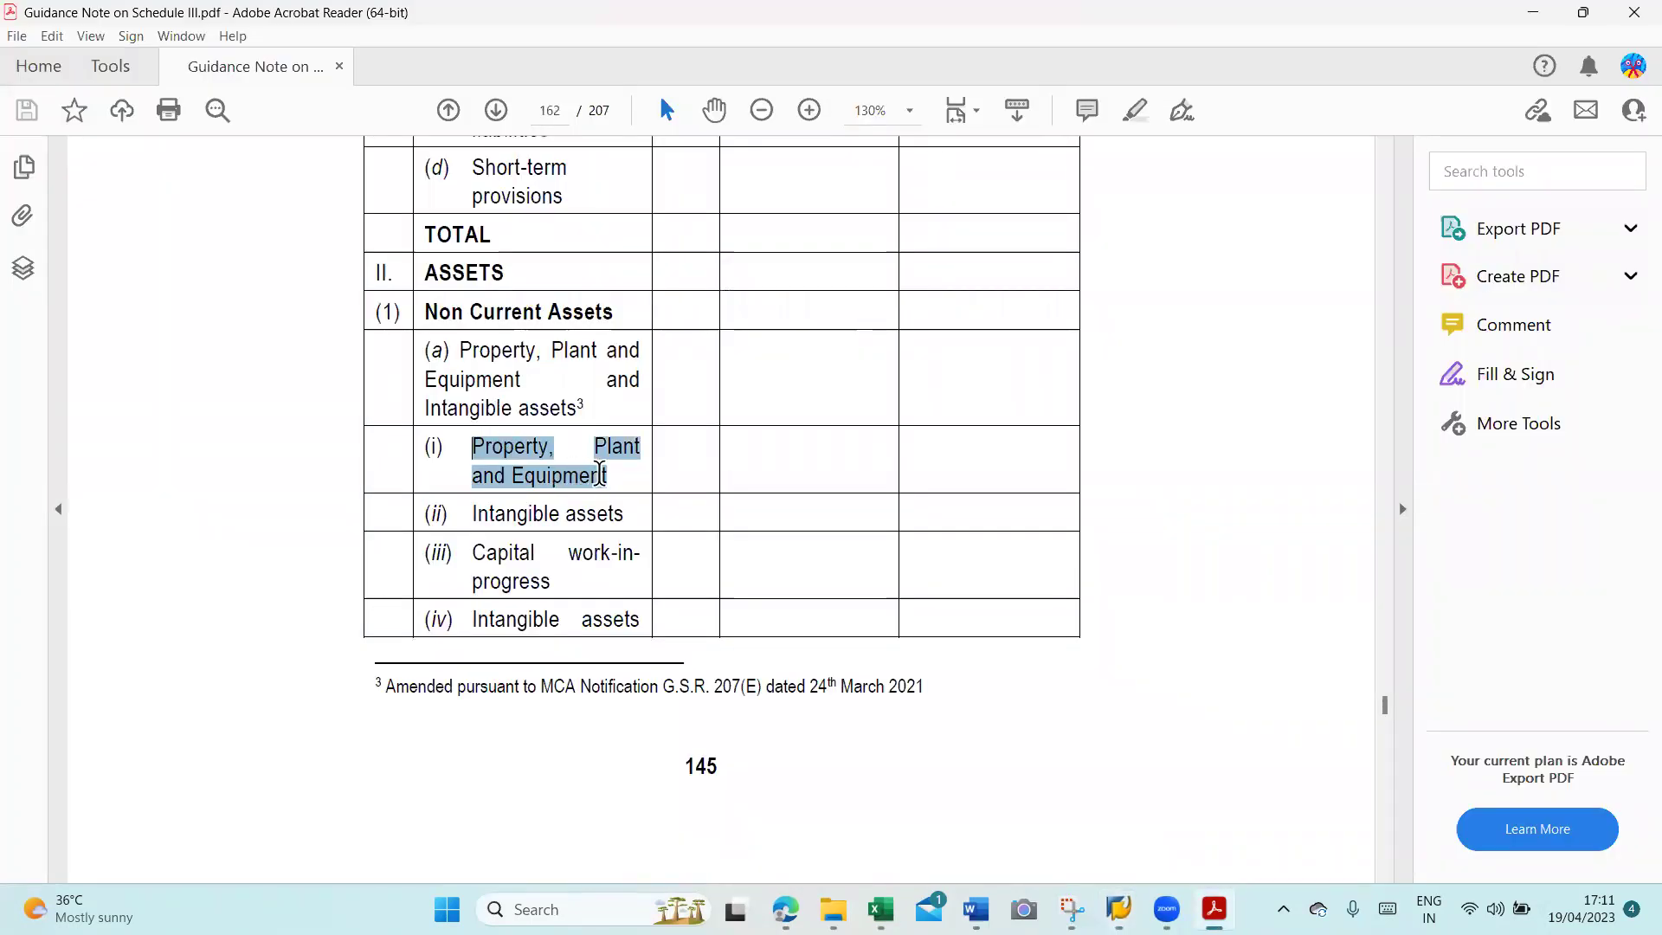
{"action": "key", "text": "alt+Tab"}
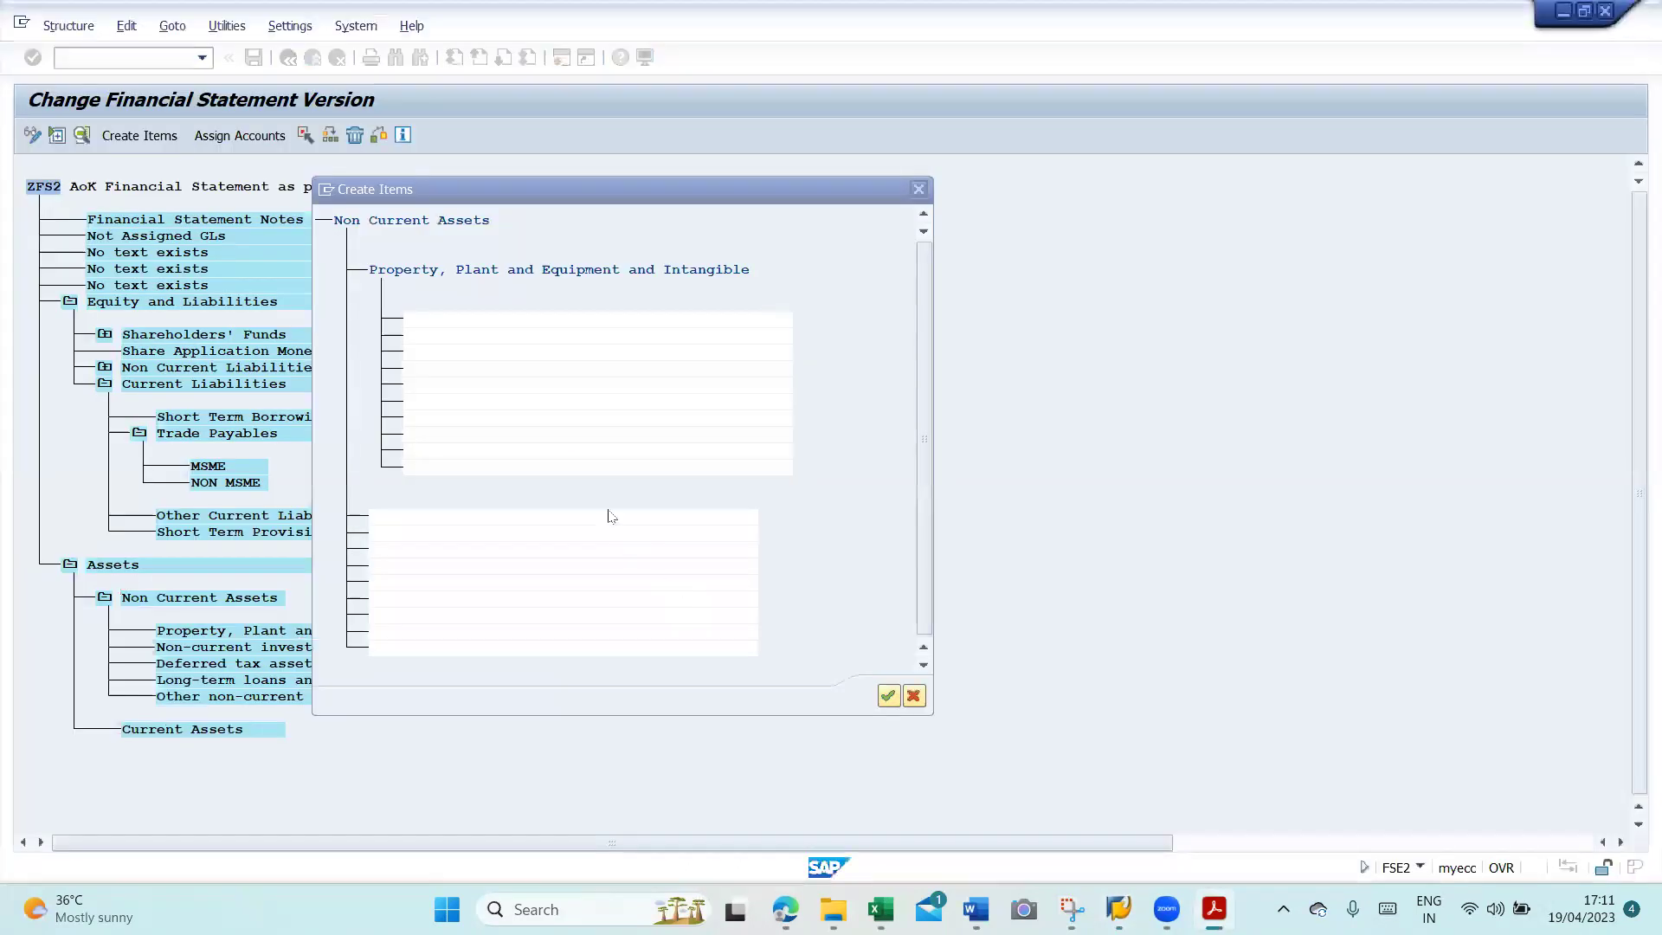
{"action": "left_click", "coordinate": [491, 327]}
{"action": "key", "text": "ctrl+v"}
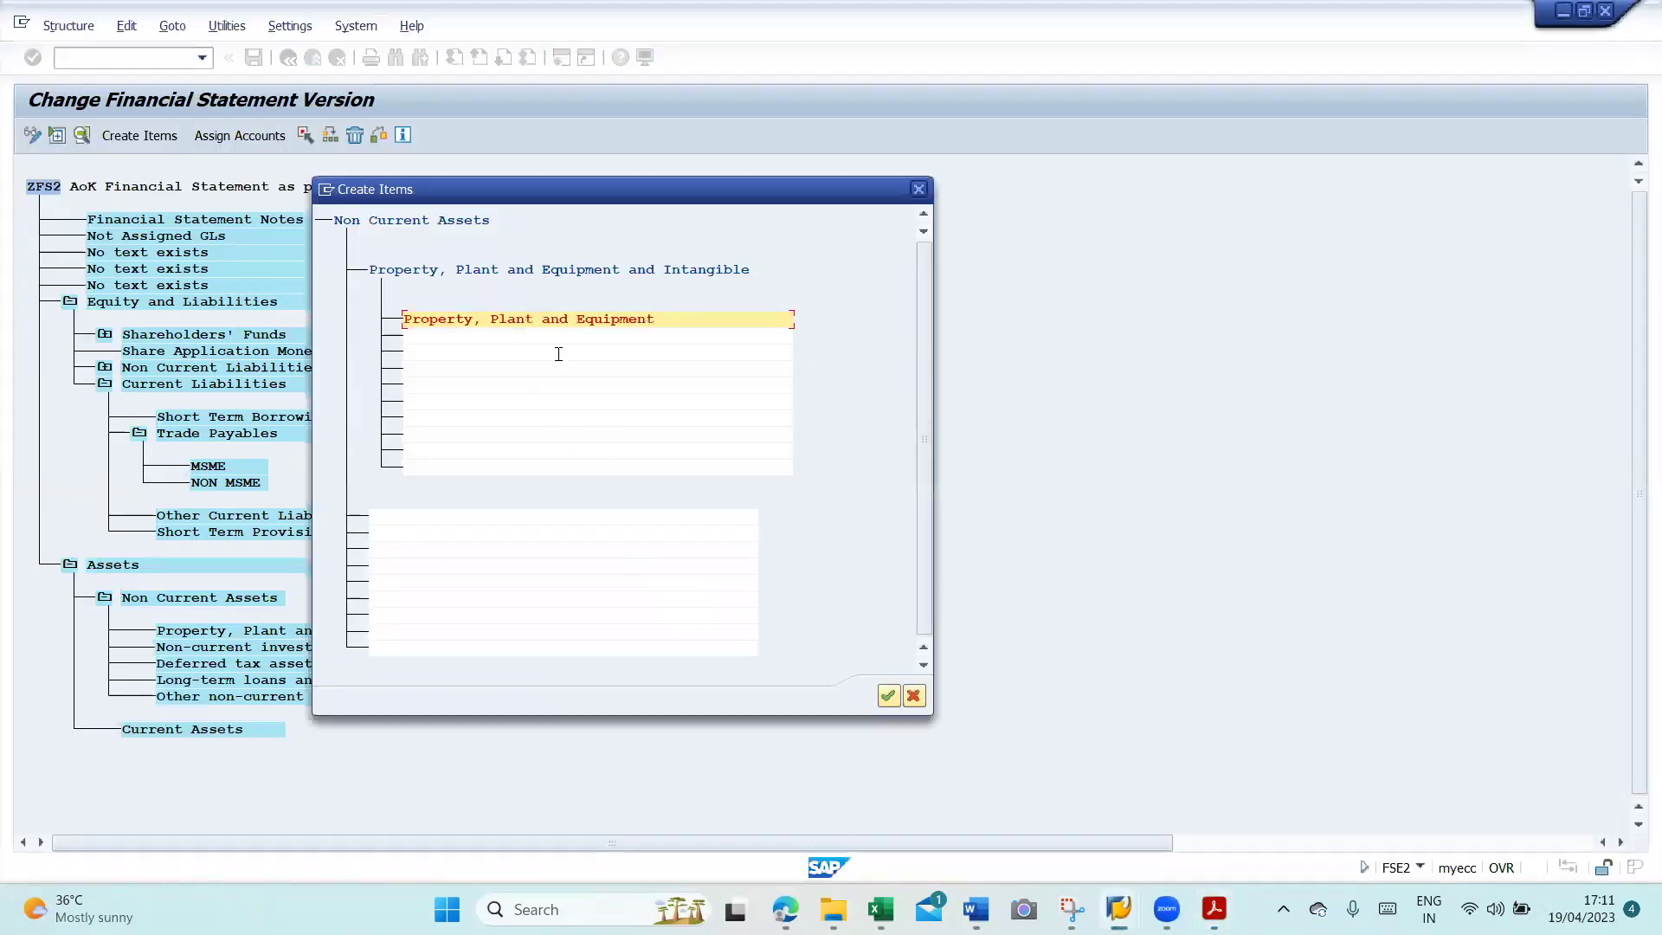
- Copy "Intangible assets" from entry (ii) of the PDF into the second subordinate item of Property, Plant and Equipment and Intangible
{"action": "key", "text": "alt+Tab"}
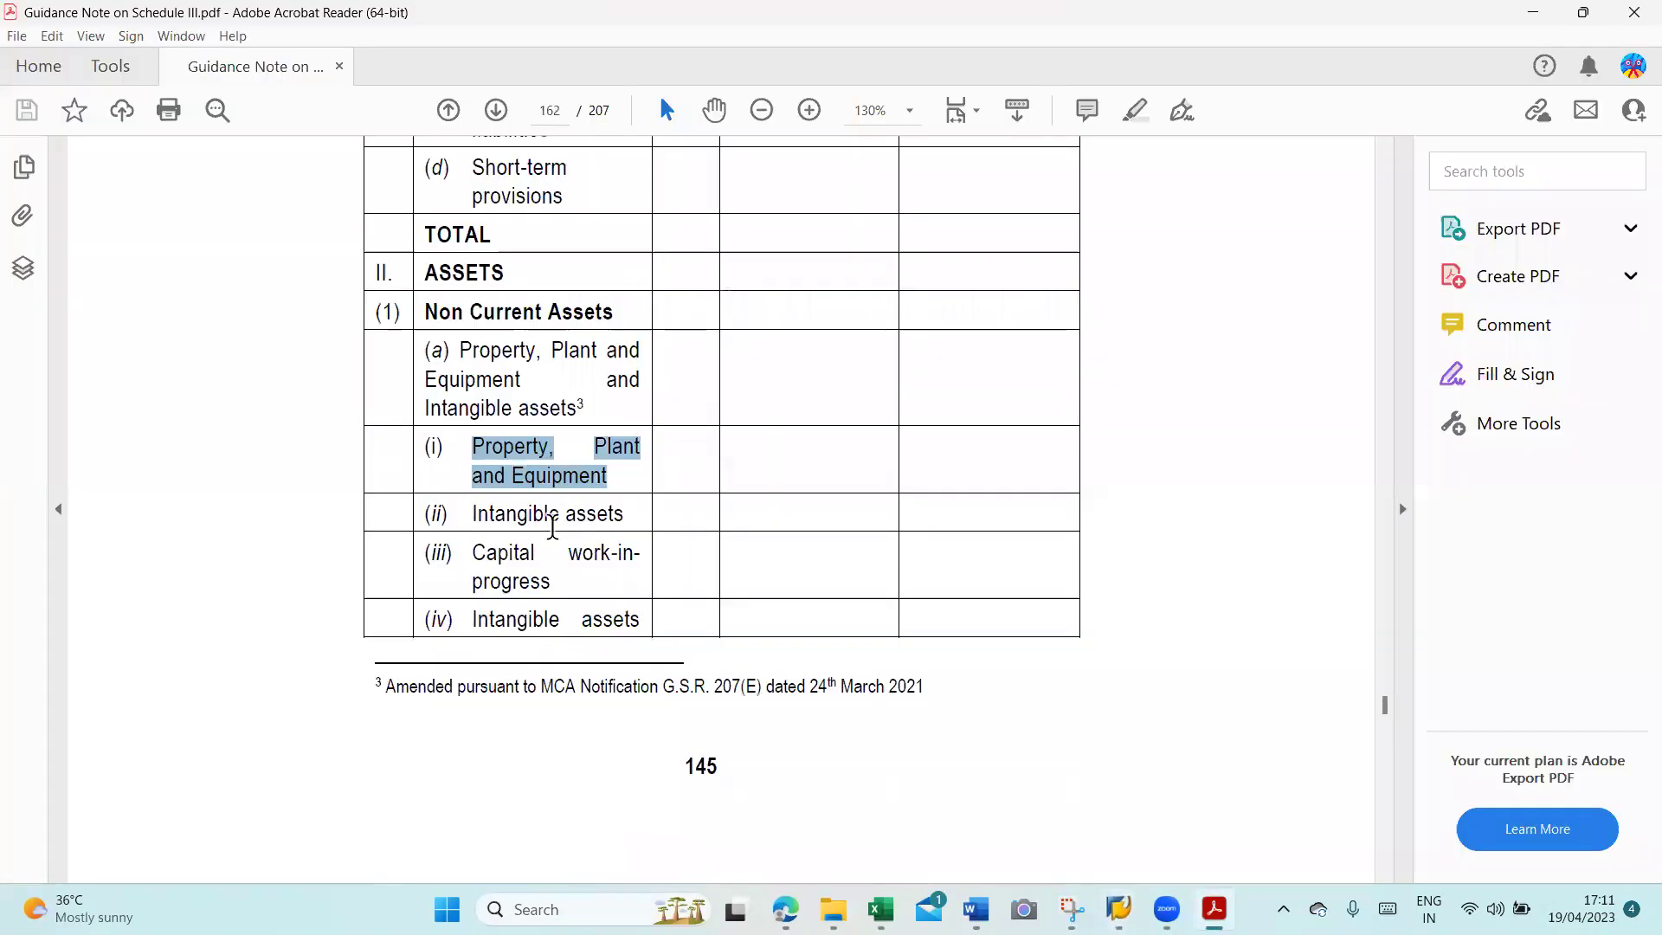
{"action": "left_click_drag", "start_coordinate": [474, 511], "coordinate": [624, 515]}
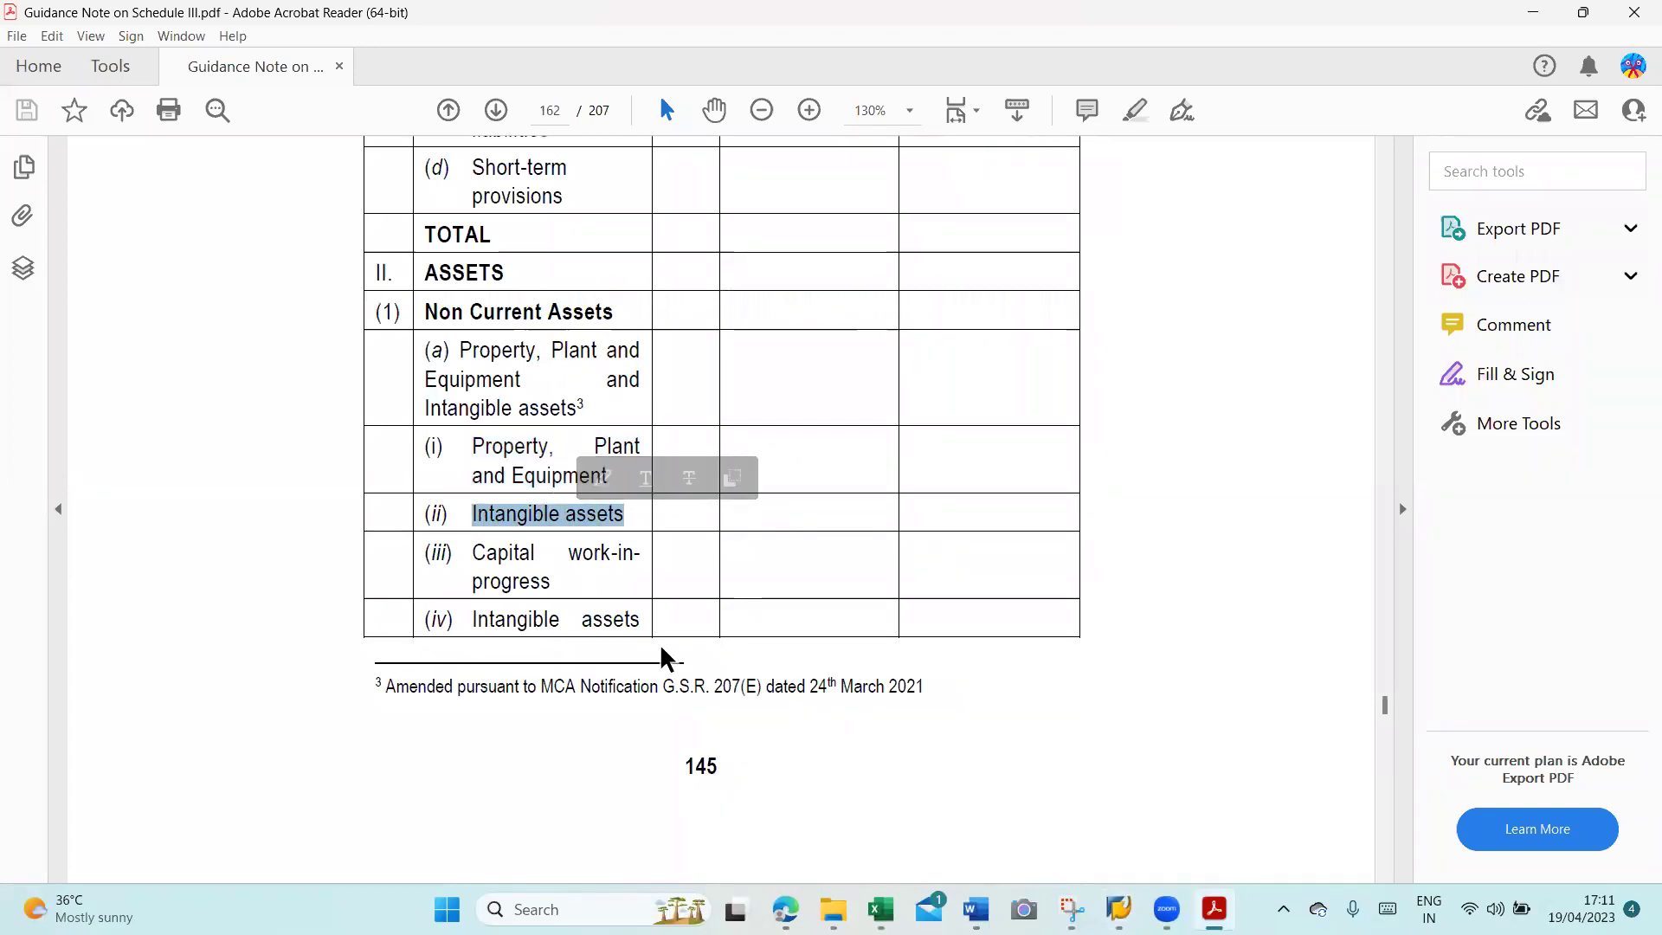
{"action": "key", "text": "alt+Tab"}
{"action": "key", "text": "ctrl+v"}
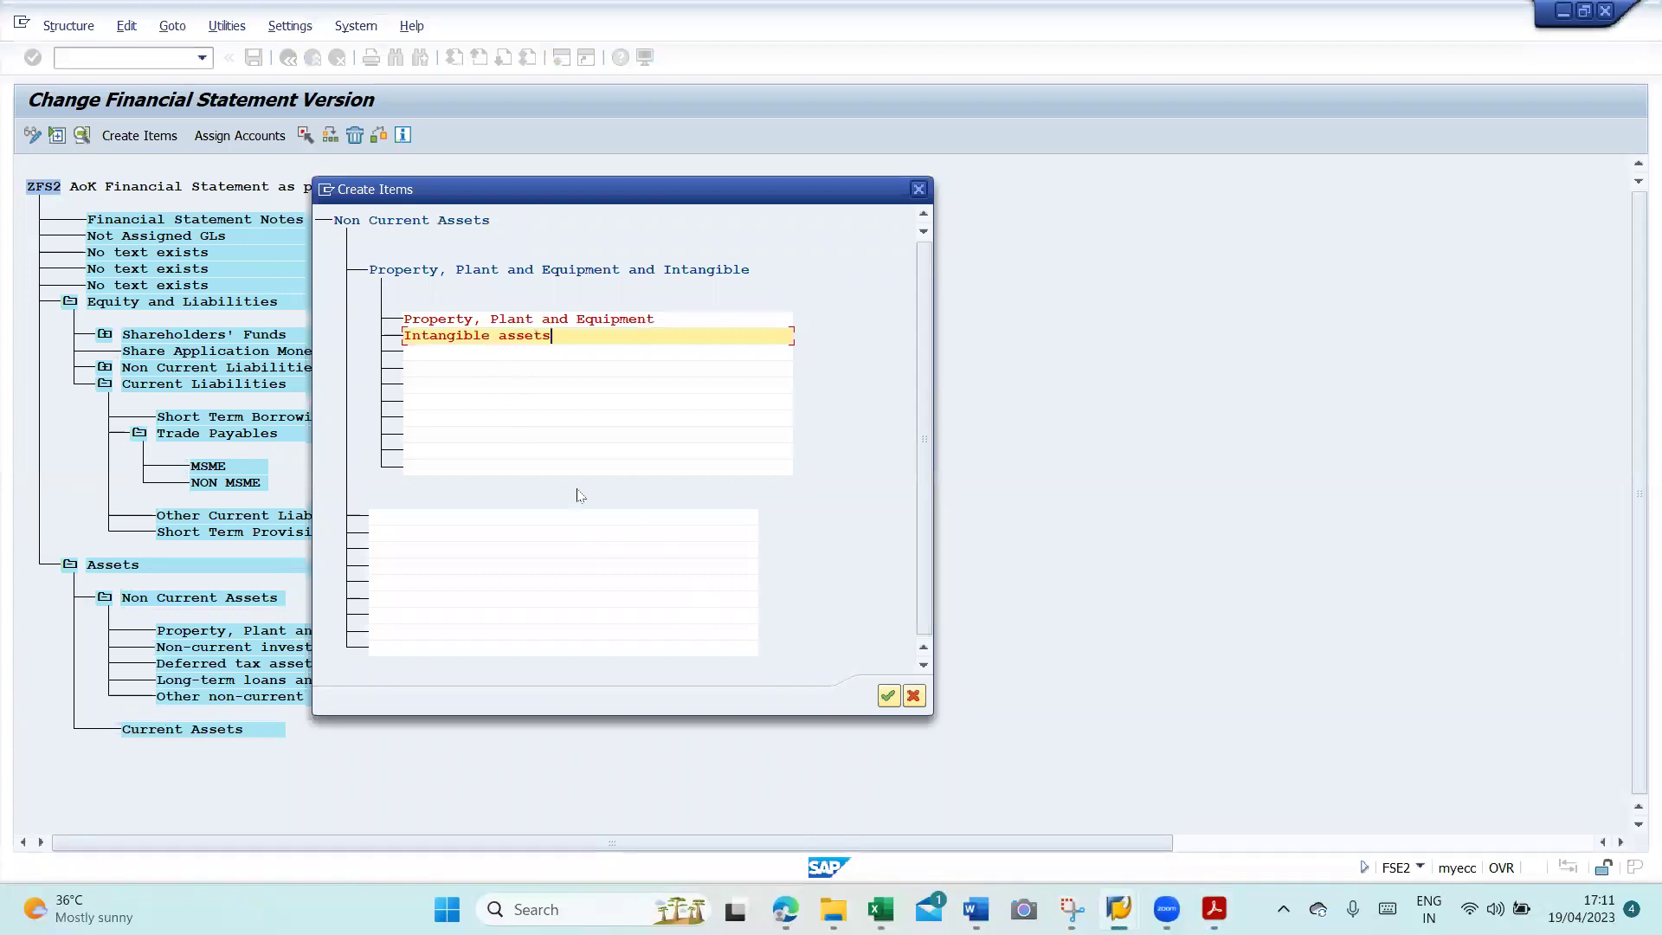
- Copy "Capital work-in-progress" from the PDF into the third subordinate item of Property, Plant and Equipment and Intangible
{"action": "key", "text": "alt+Tab"}
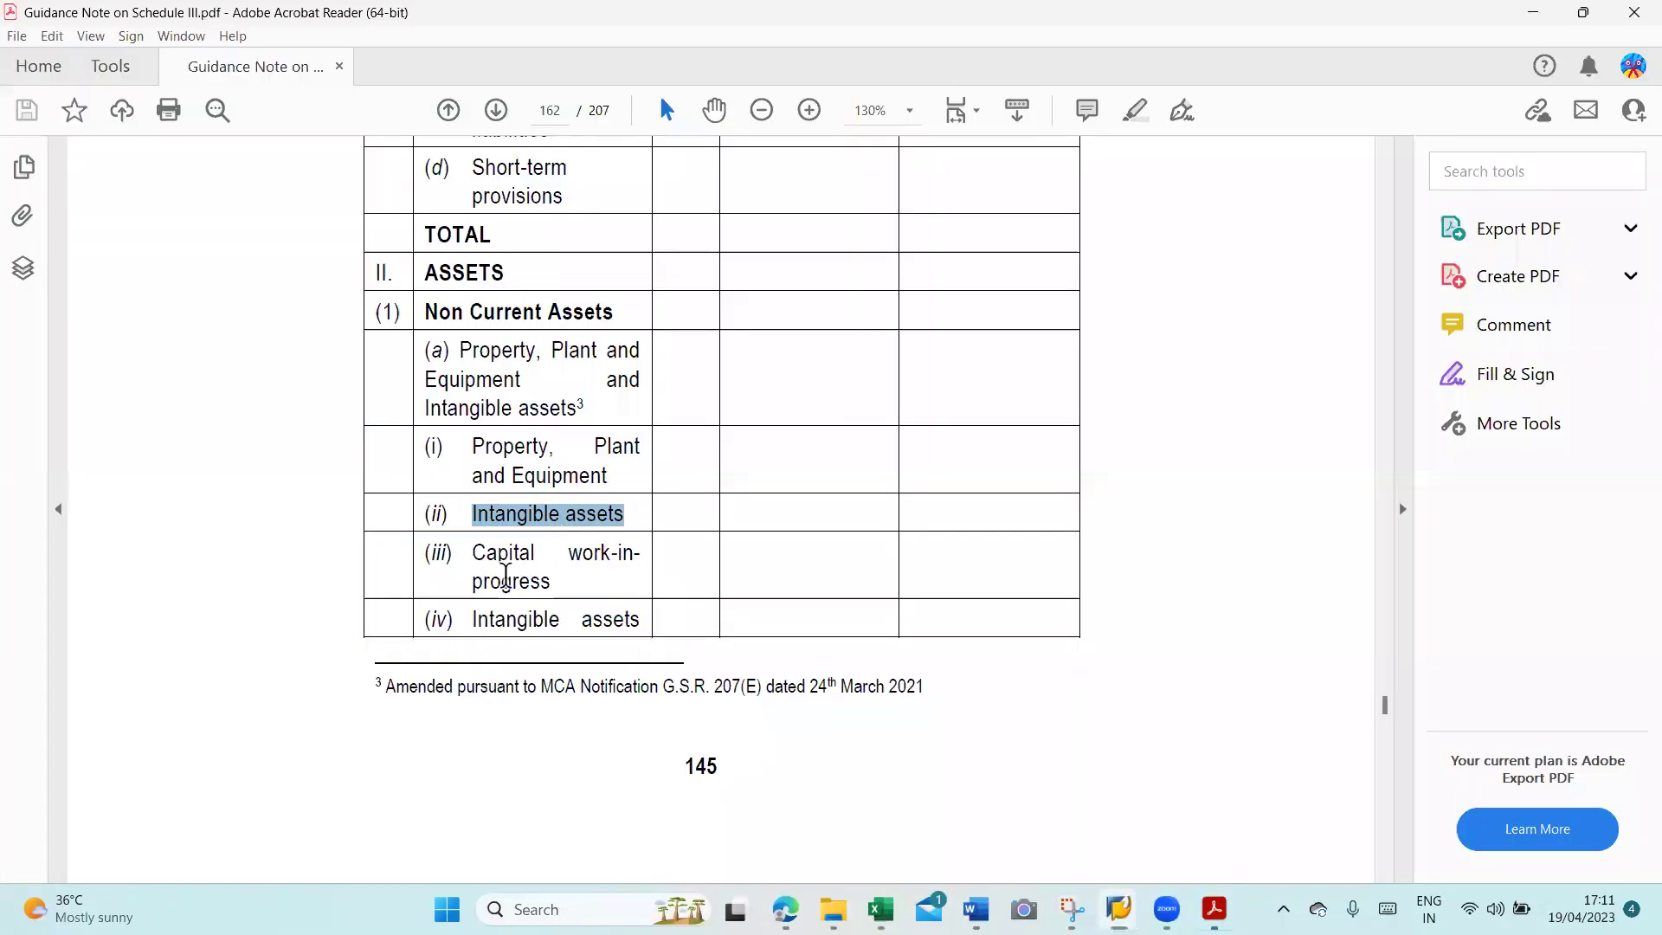
{"action": "left_click_drag", "start_coordinate": [472, 548], "coordinate": [575, 580]}
{"action": "left_click", "coordinate": [575, 580]}
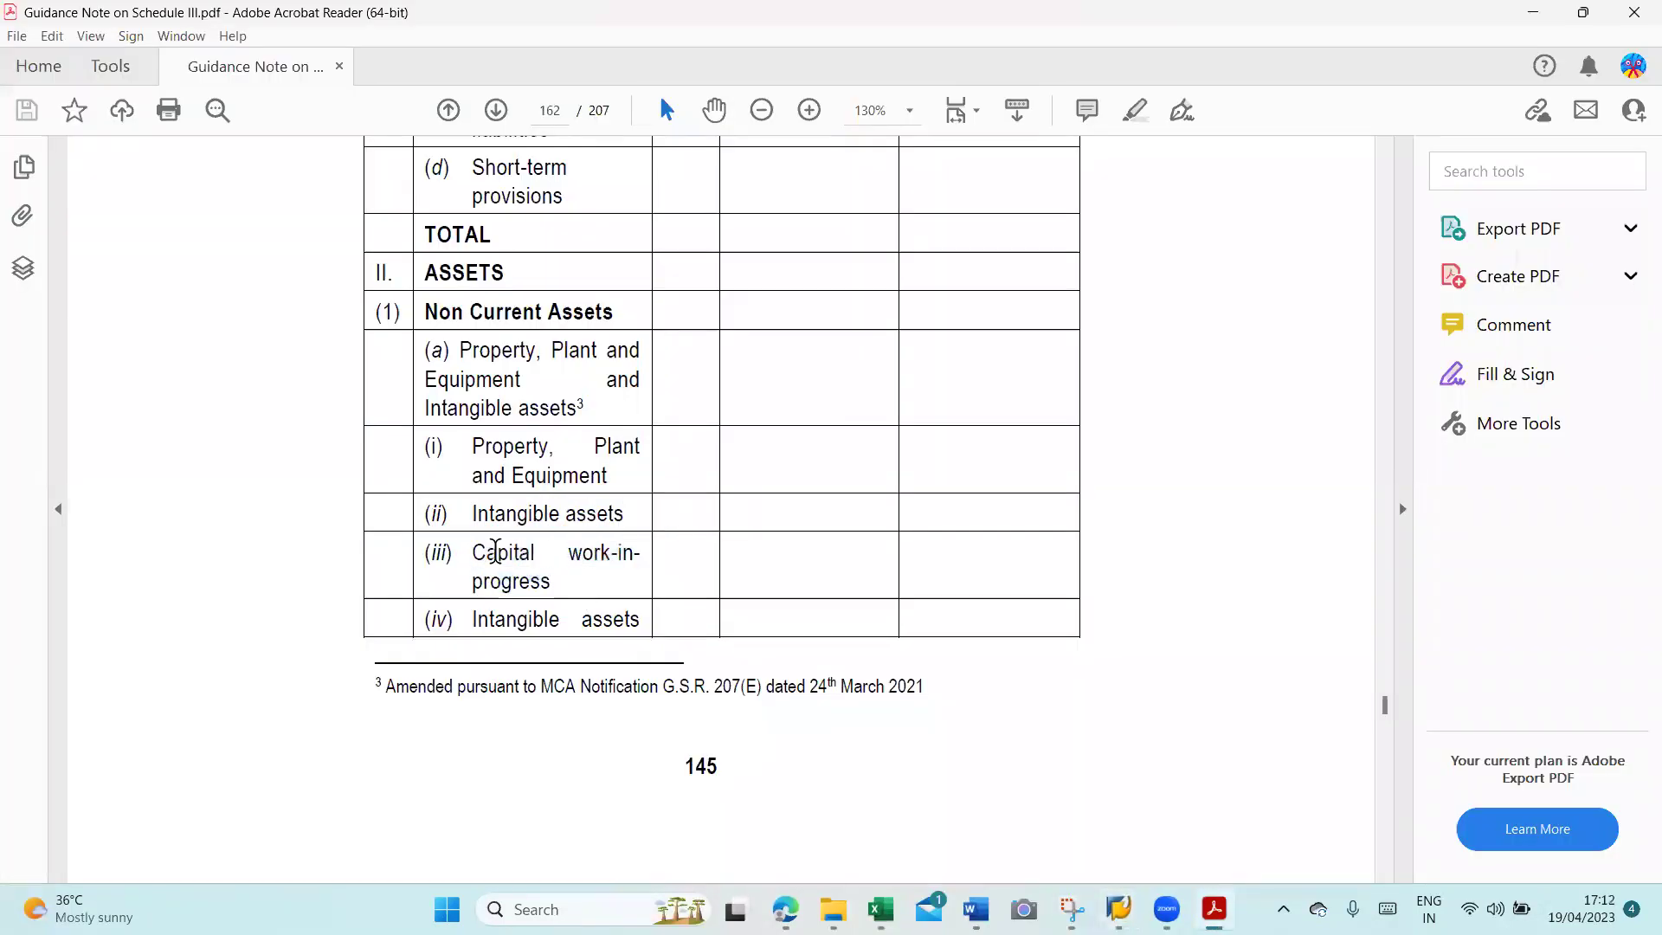
{"action": "left_click_drag", "start_coordinate": [468, 542], "coordinate": [551, 582]}
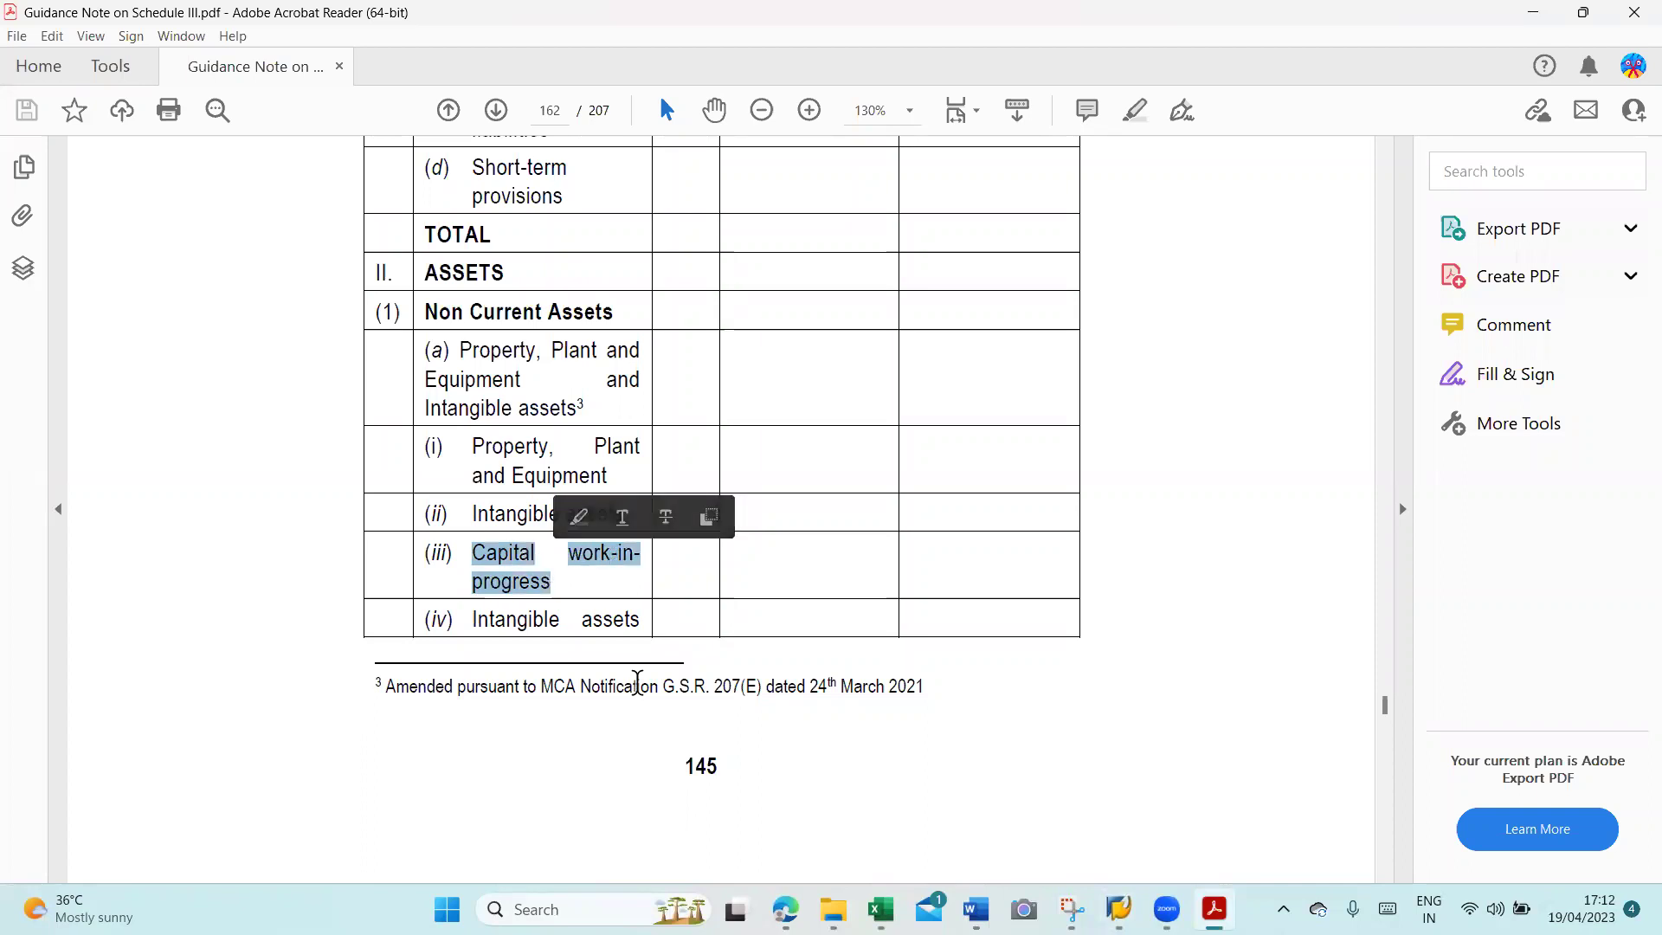
{"action": "key", "text": "ctrl+c"}
{"action": "key", "text": "alt+Tab"}
{"action": "left_click", "coordinate": [463, 349]}
{"action": "key", "text": "ctrl+v"}
- Copy "Intangible assets" from entry (iv) of the PDF into the fourth subordinate item and confirm the new items
{"action": "left_click", "coordinate": [472, 371]}
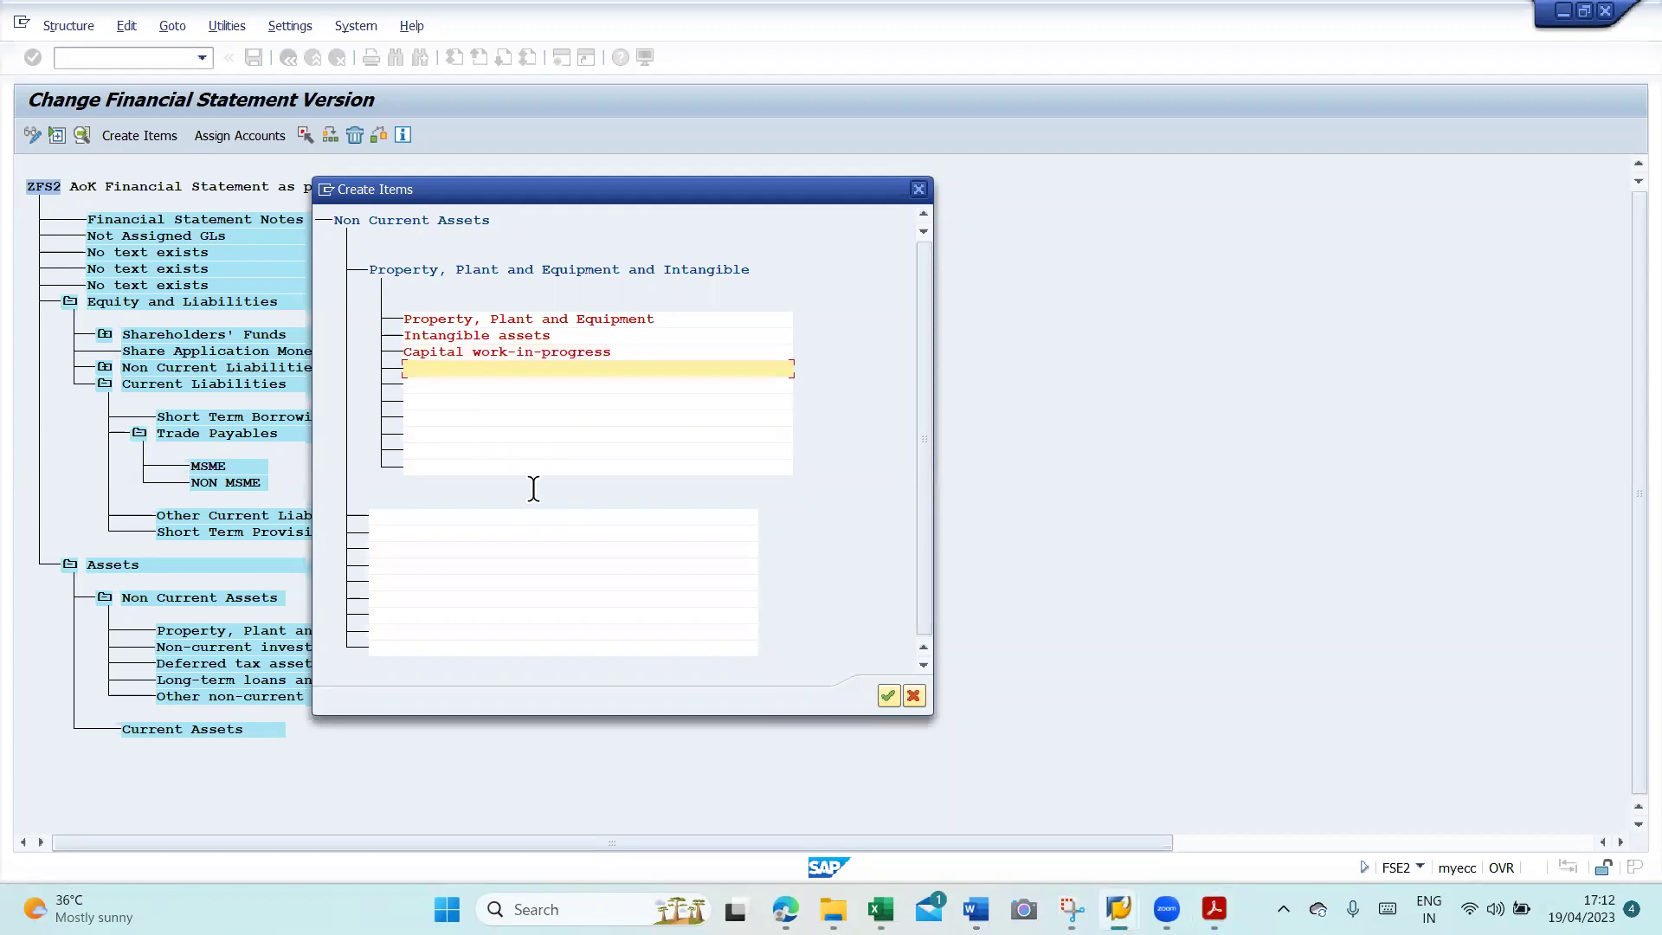
{"action": "key", "text": "alt+Tab"}
{"action": "left_click", "coordinate": [472, 616]}
{"action": "left_click_drag", "start_coordinate": [472, 616], "coordinate": [631, 638]}
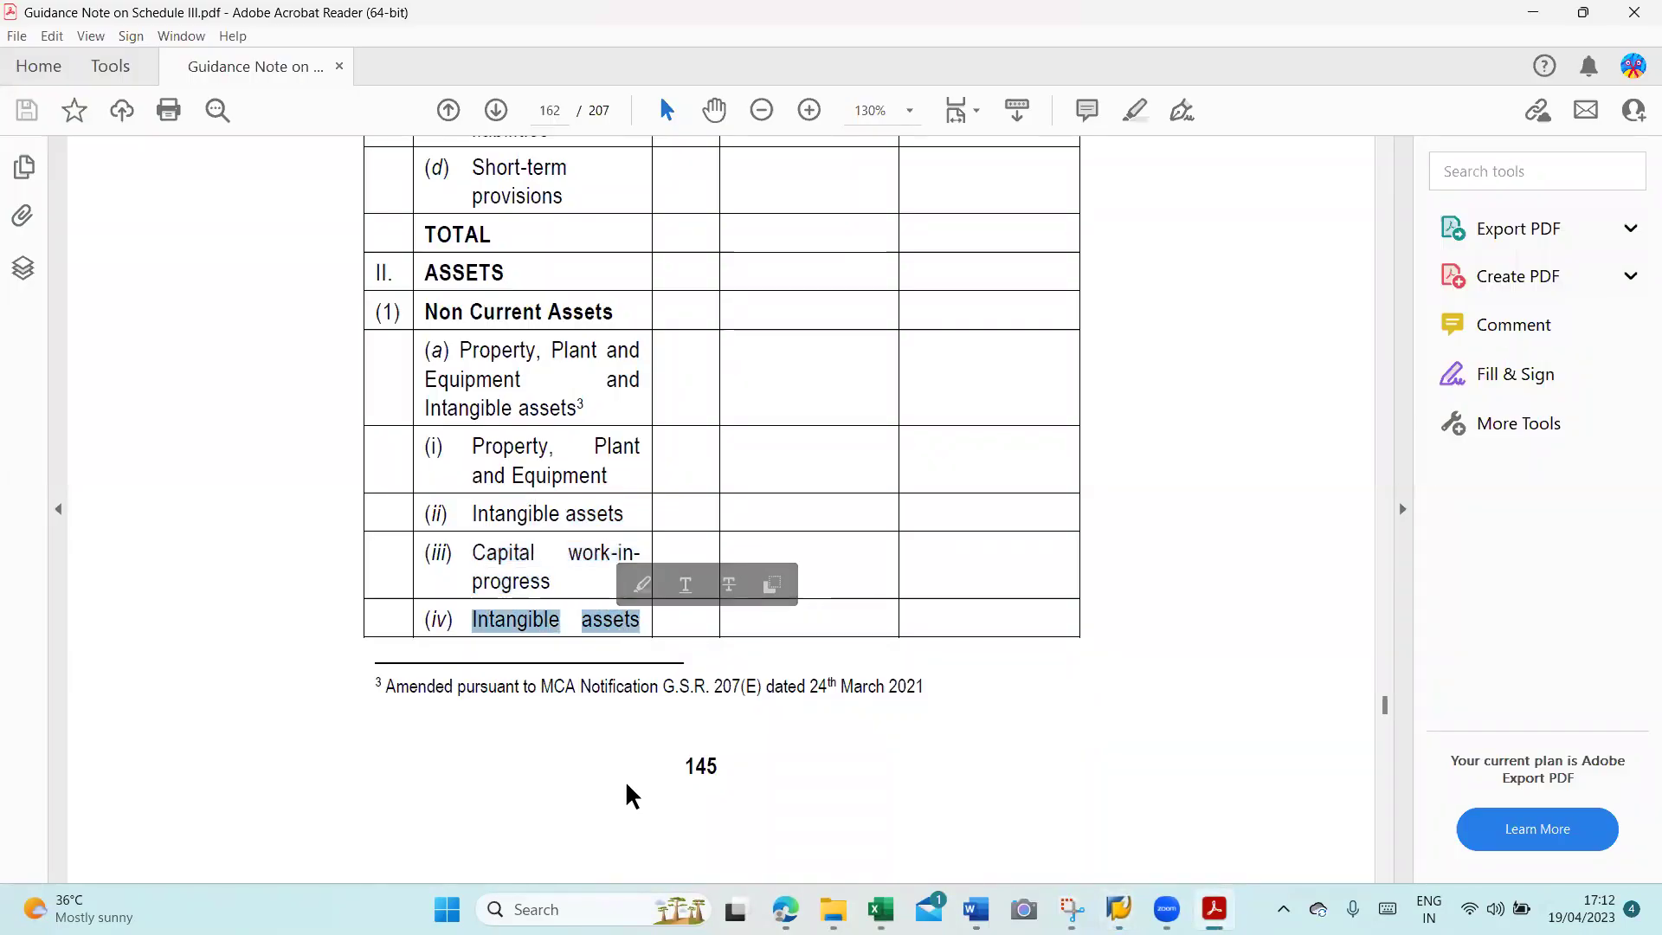
{"action": "key", "text": "ctrl+c"}
{"action": "key", "text": "alt+Tab"}
{"action": "key", "text": "ctrl+v"}
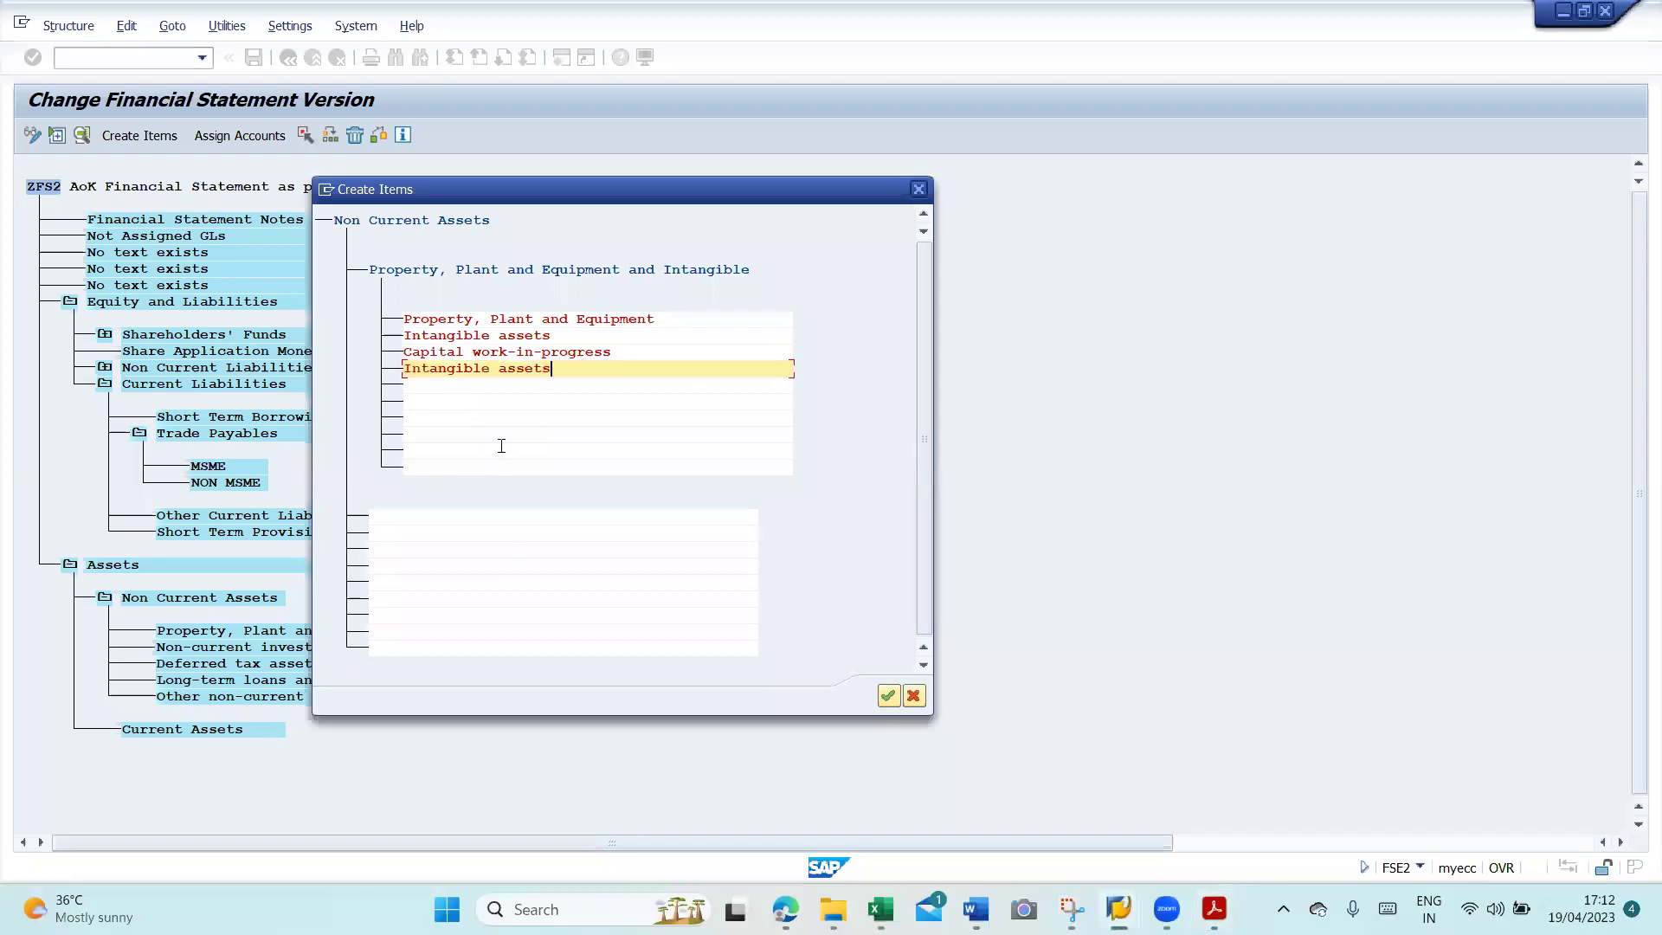
{"action": "left_click", "coordinate": [889, 695]}
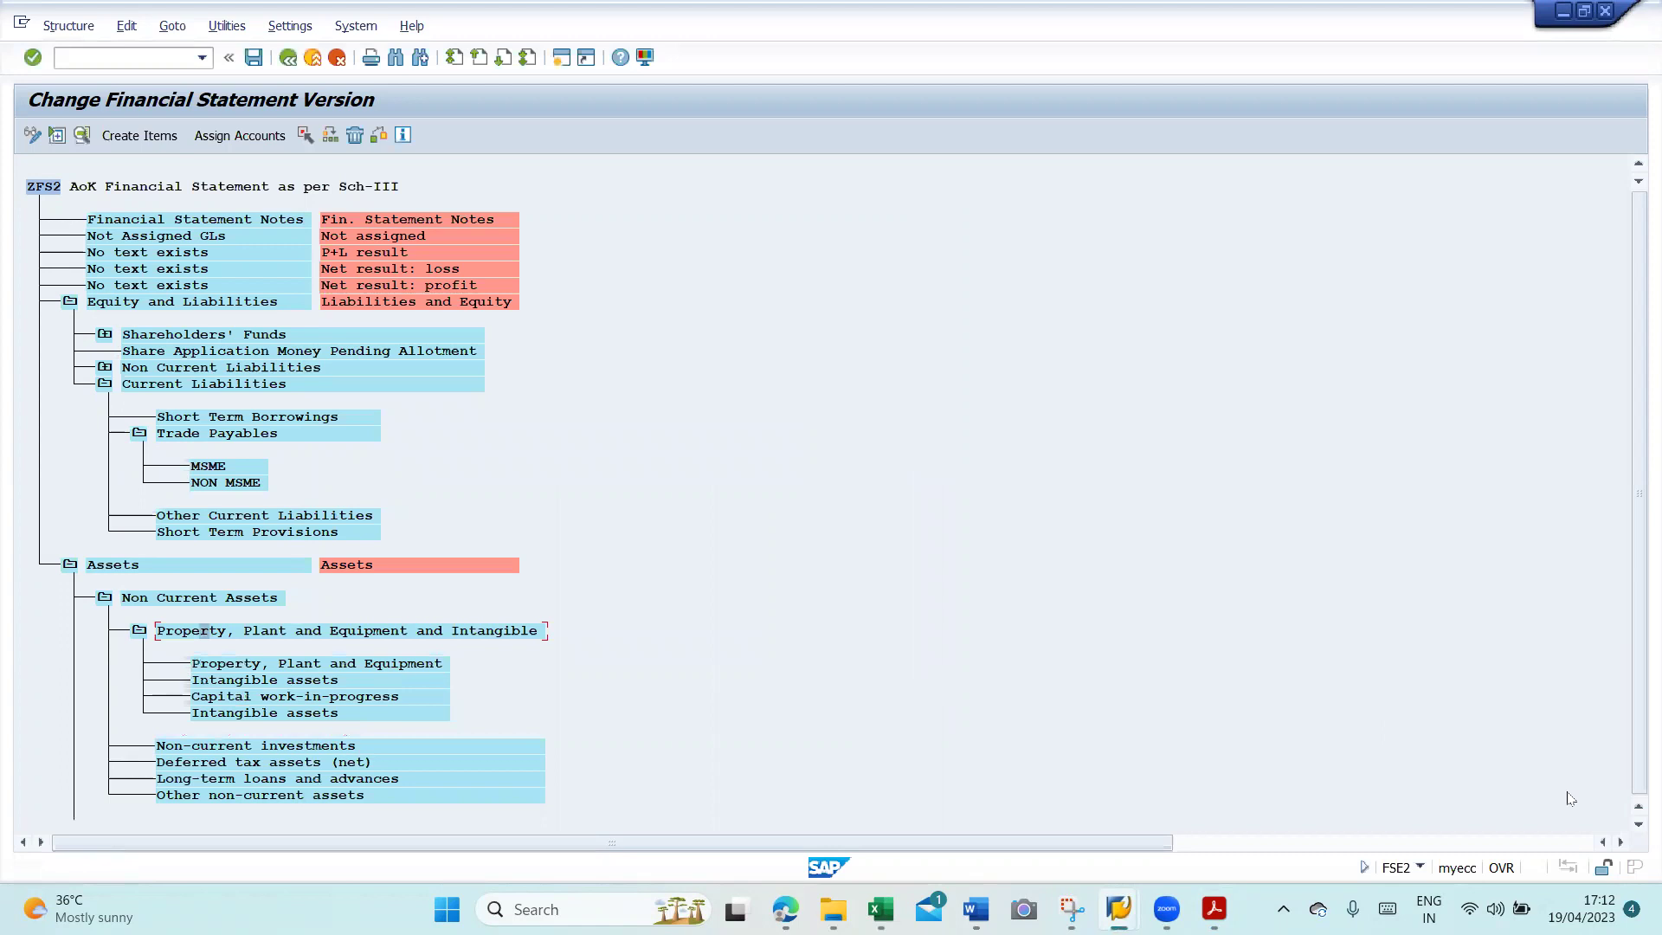
- Find the Current Assets item in the SAP structure and its matching Current assets entries in the Schedule III PDF
{"action": "left_click", "coordinate": [1639, 823]}
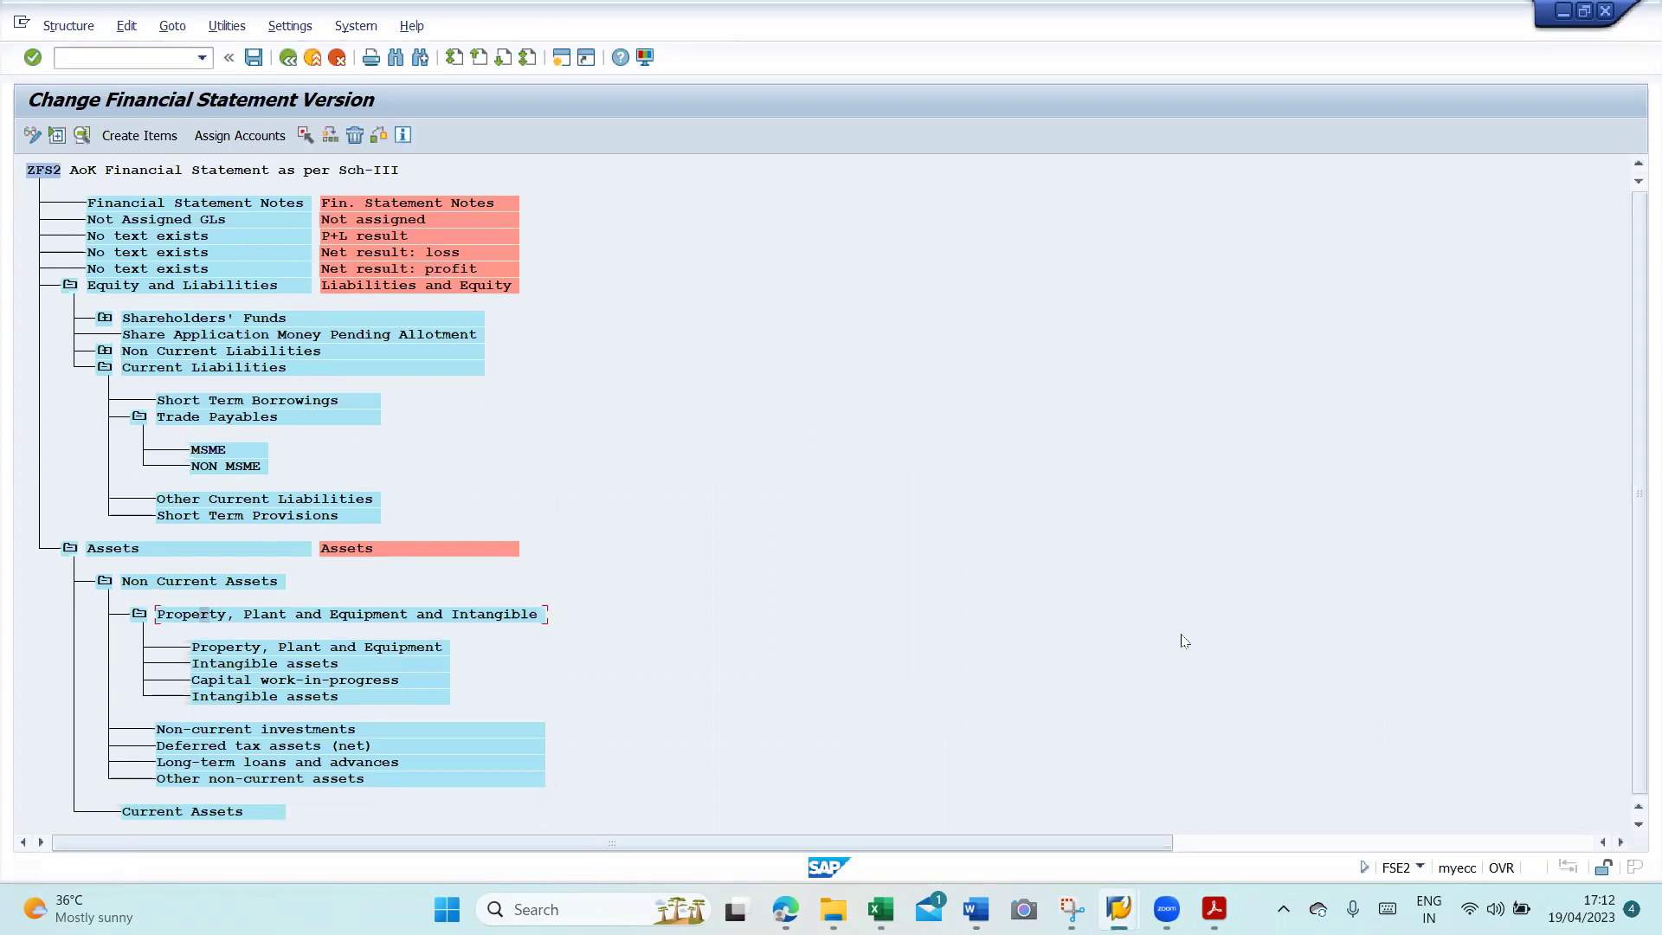
{"action": "key", "text": "alt+Tab"}
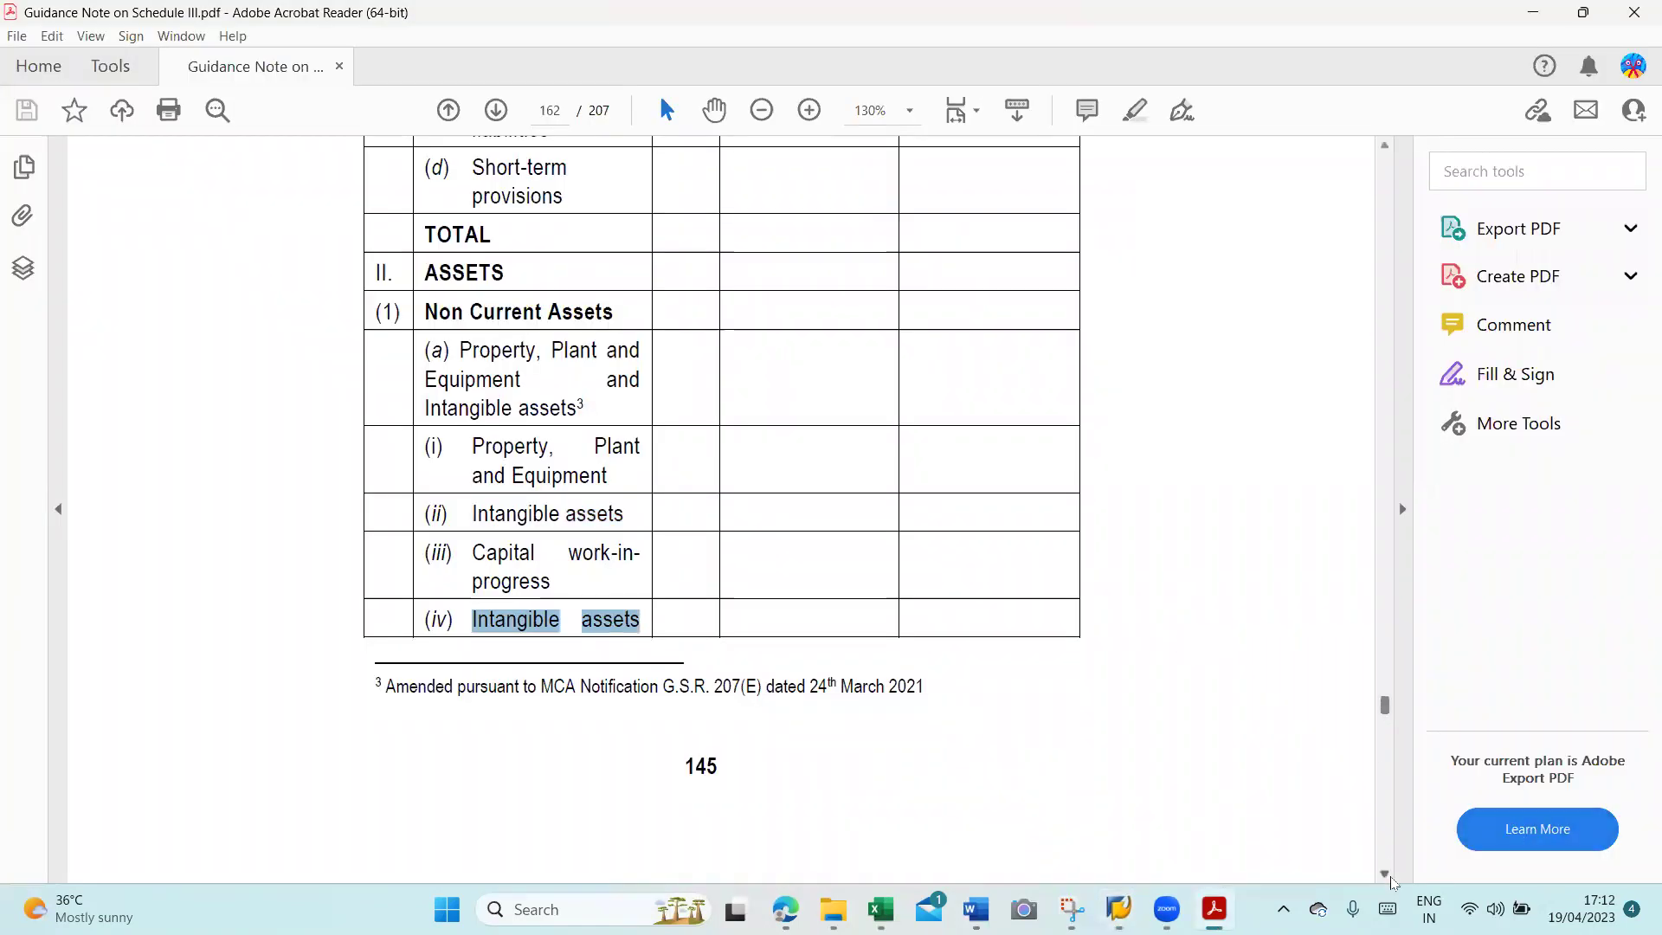
{"action": "scroll", "coordinate": [1392, 881], "scroll_direction": "down", "scroll_amount": 5}
{"action": "scroll", "coordinate": [1393, 881], "scroll_direction": "down", "scroll_amount": 3}
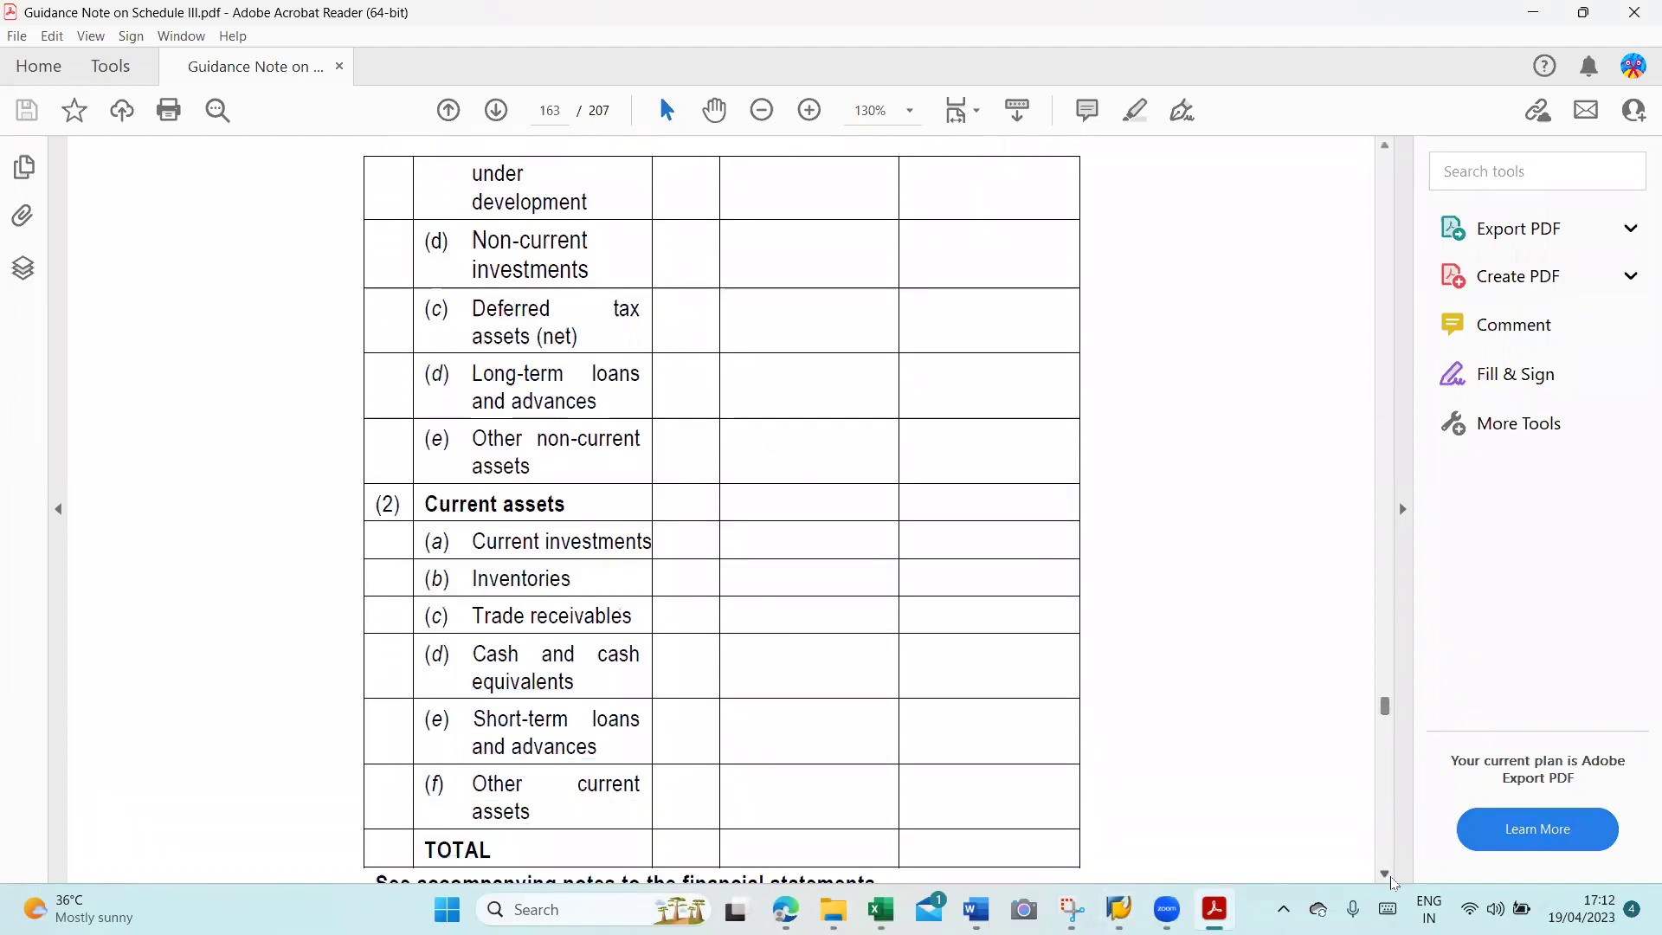